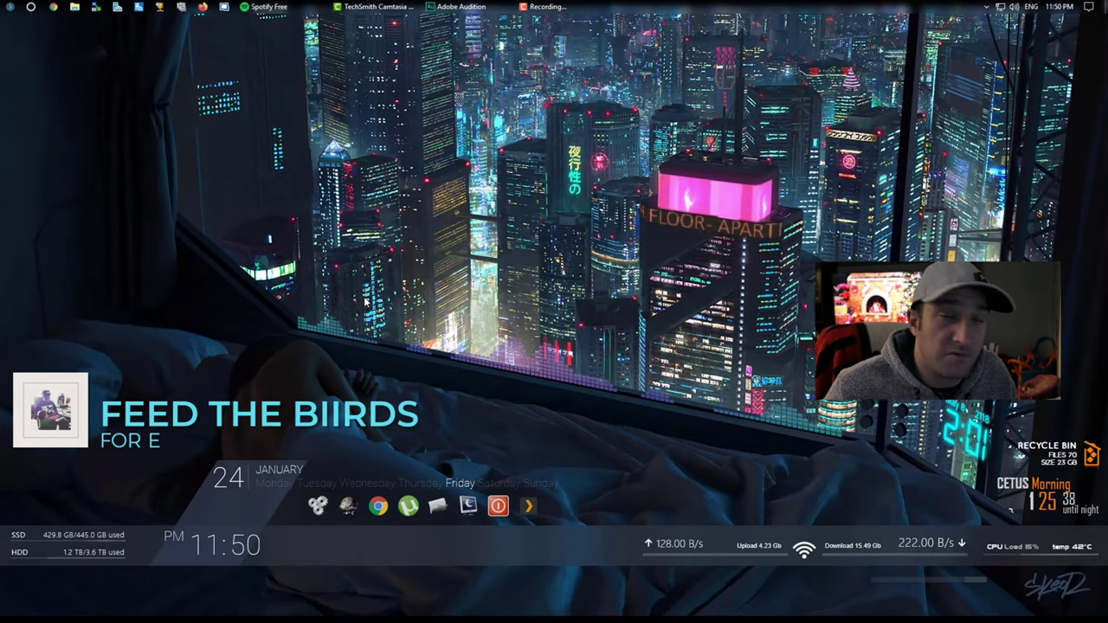
Connect to awesomestyle.home.com with Remote Desktop Connection, supplying the account password.
key(super)
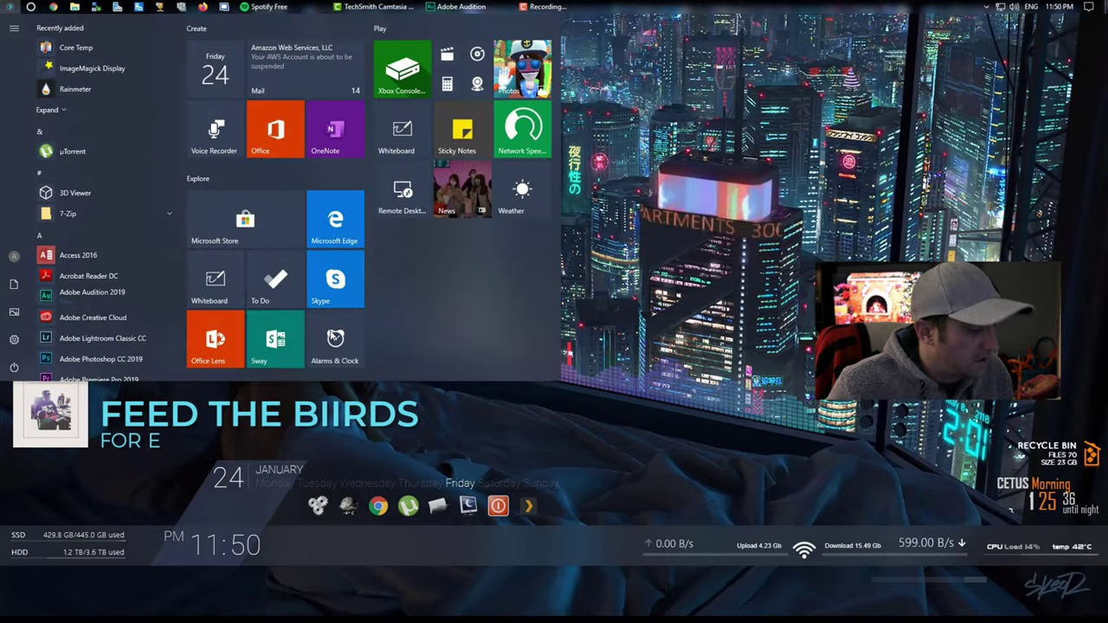
text(rdp)
key(Return)
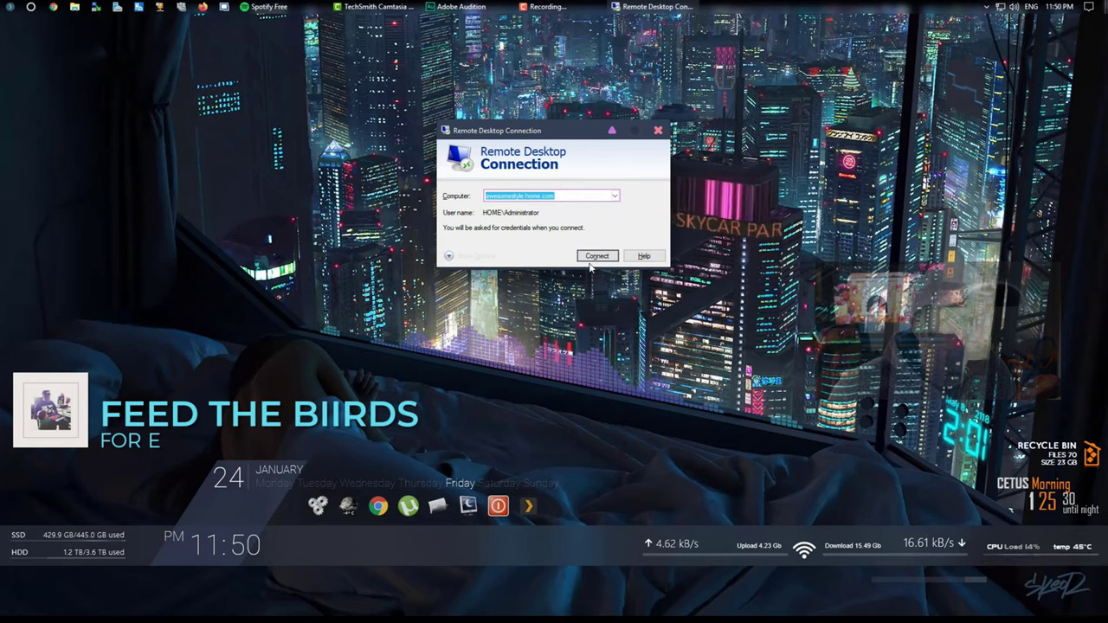
key(Return)
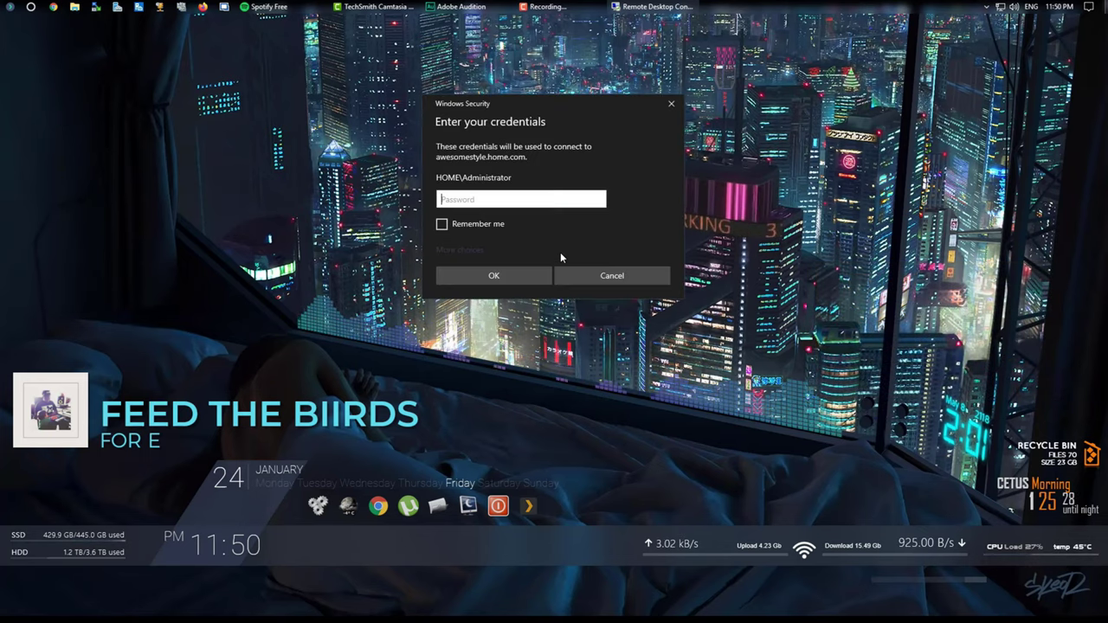
key(ctrl+v)
key(Return)
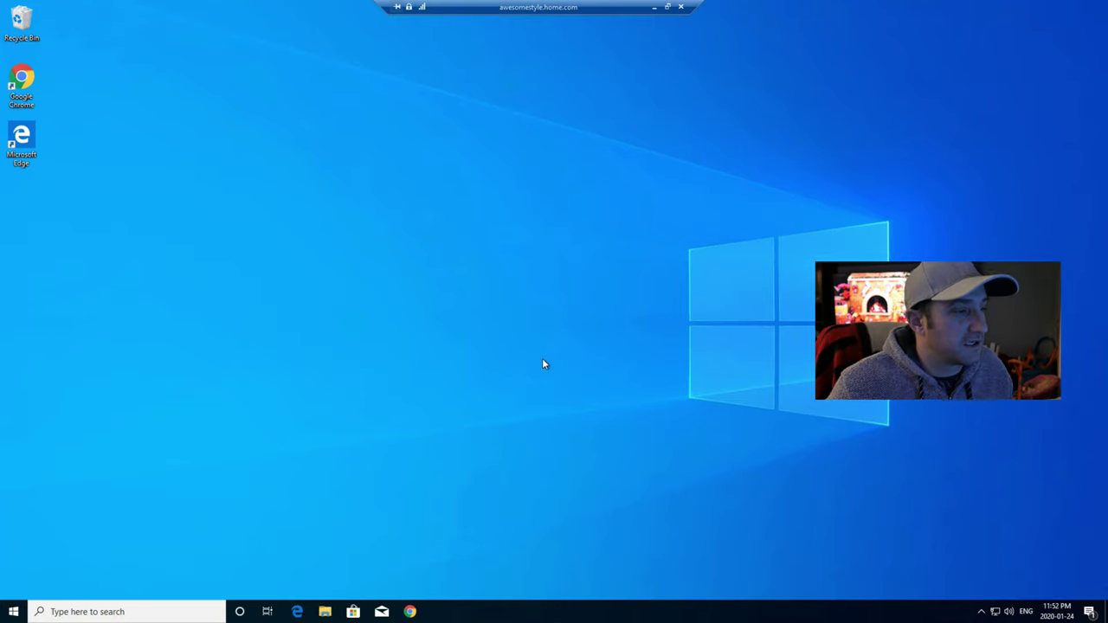
Search Google in Chrome for "ultra theme patcher" and download UltraUXThemePatcher from its syssel.net page.
click(412, 612)
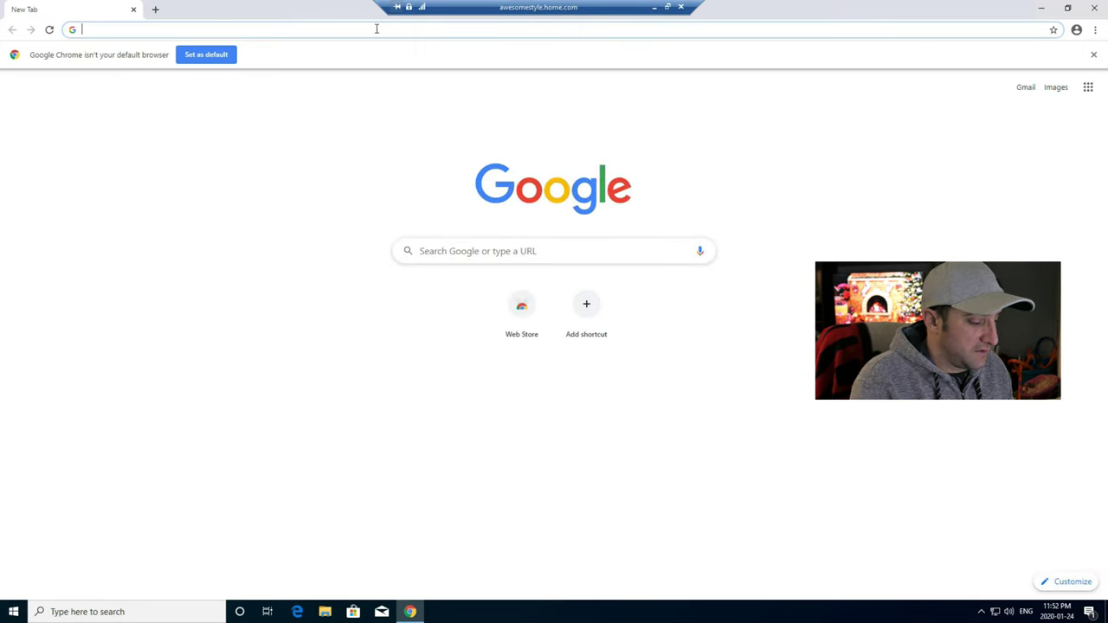
text(ultras)
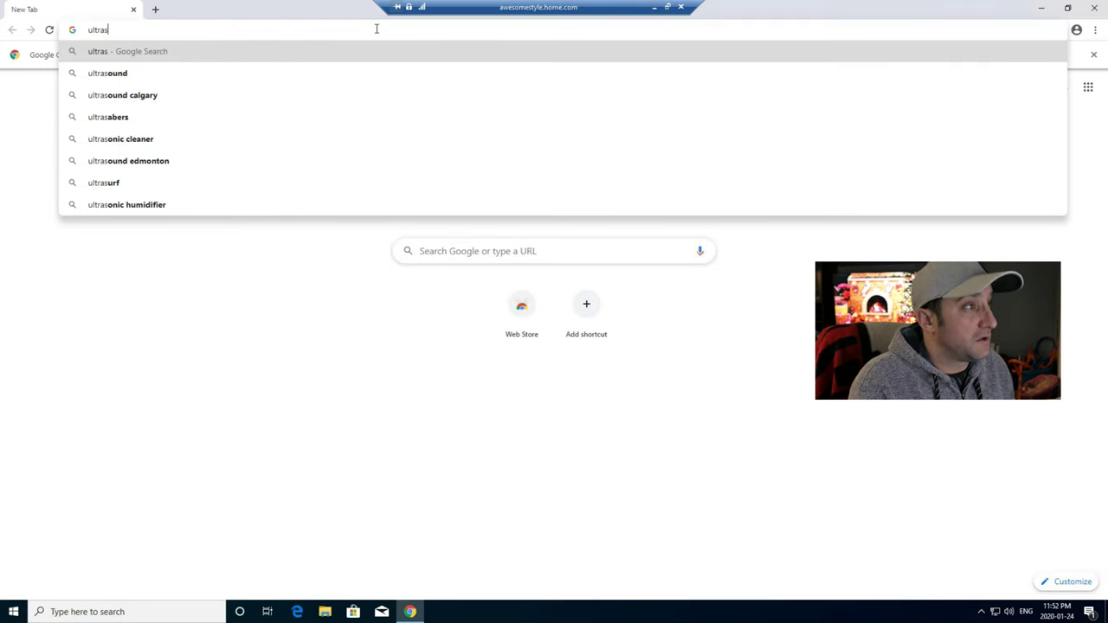
key(BackSpace)
text( them)
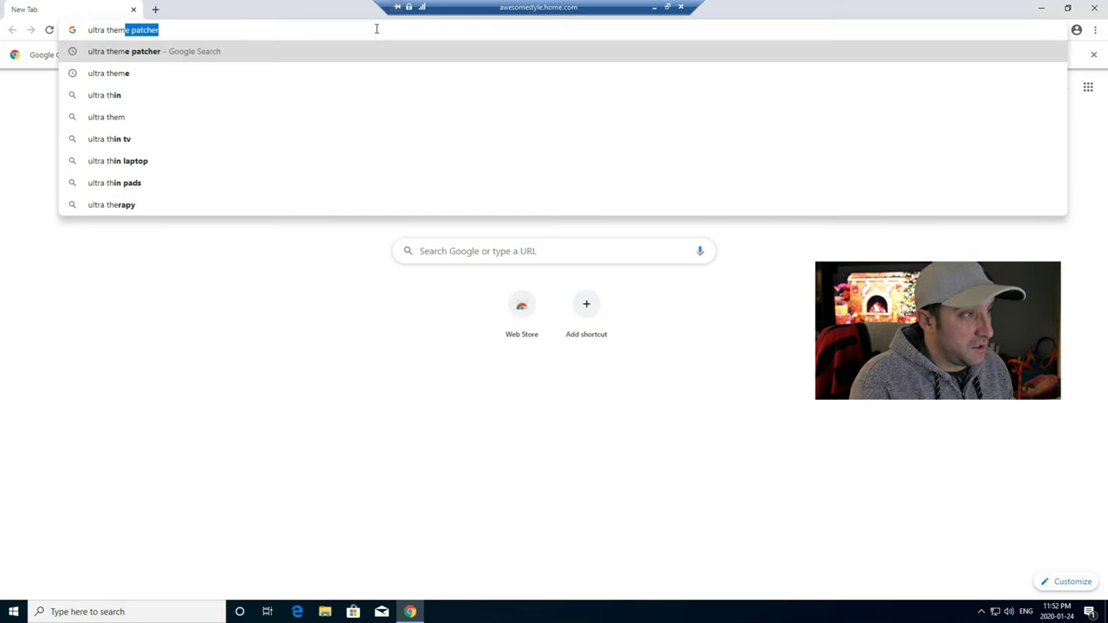
text(e patcher)
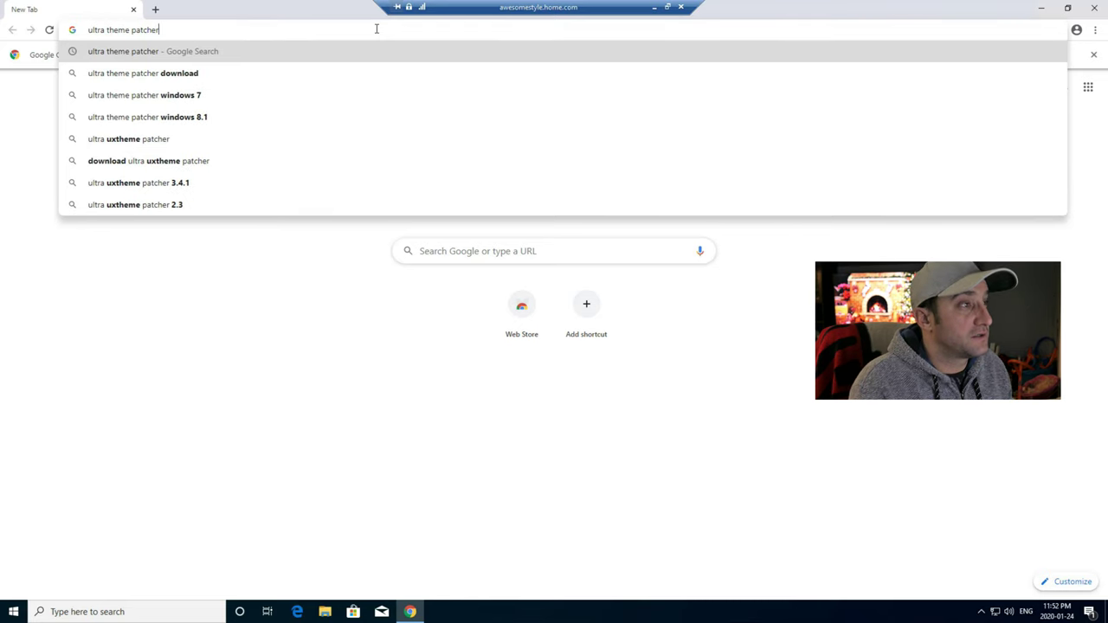
key(Return)
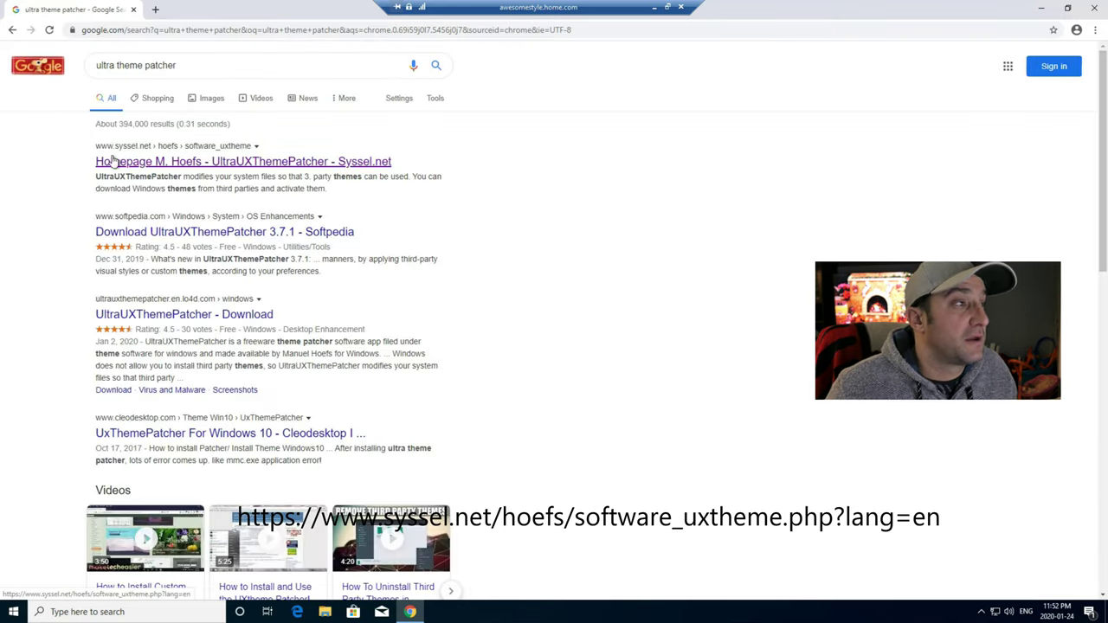
click(306, 163)
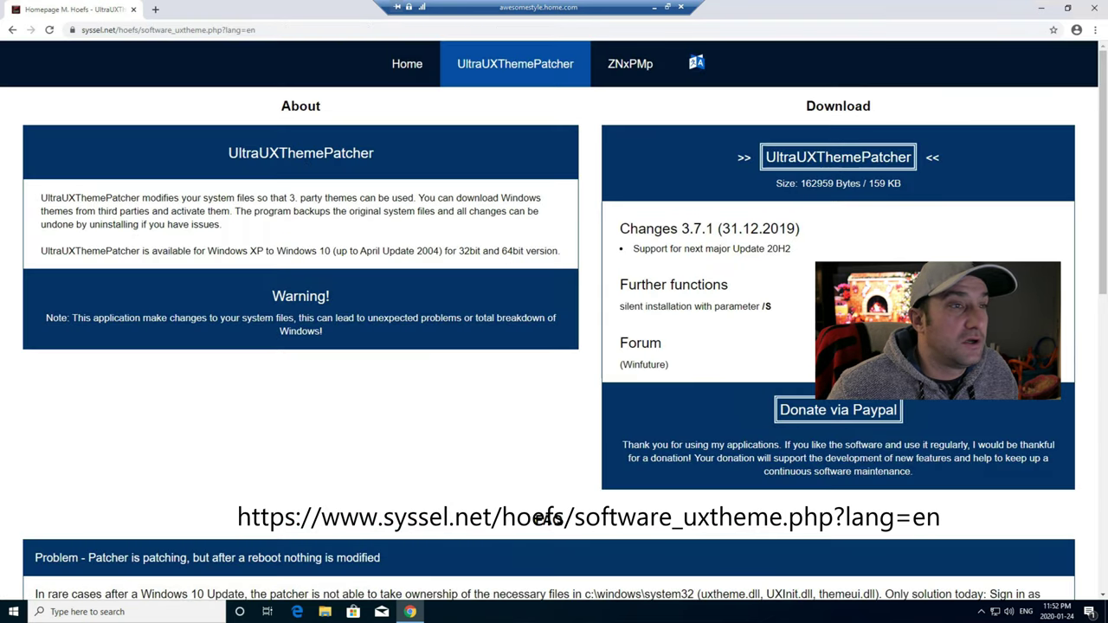
click(851, 165)
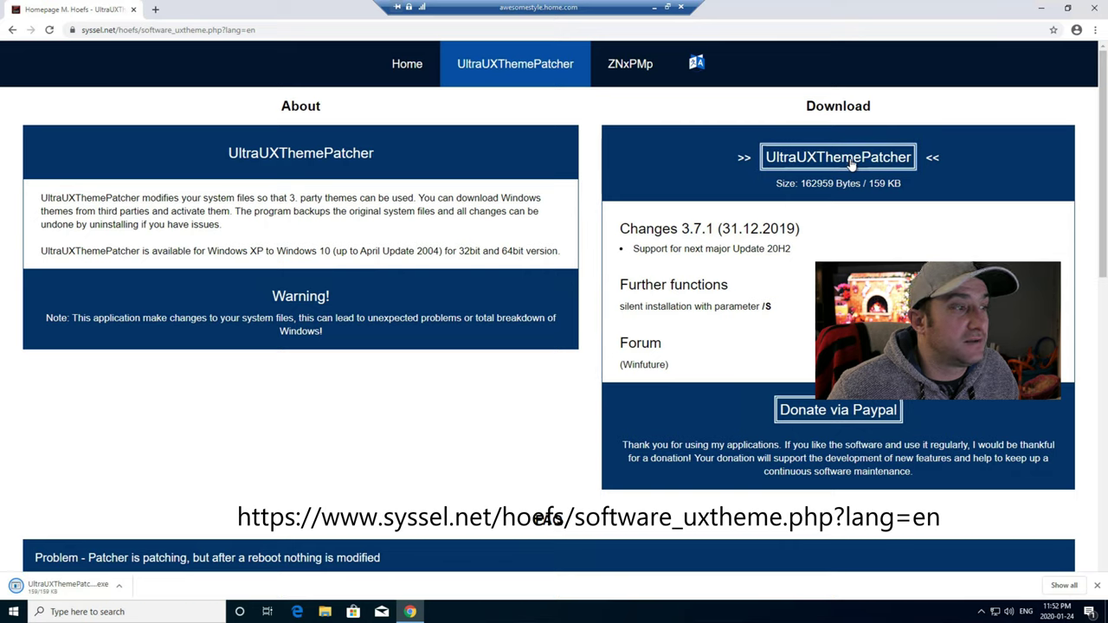
click(73, 590)
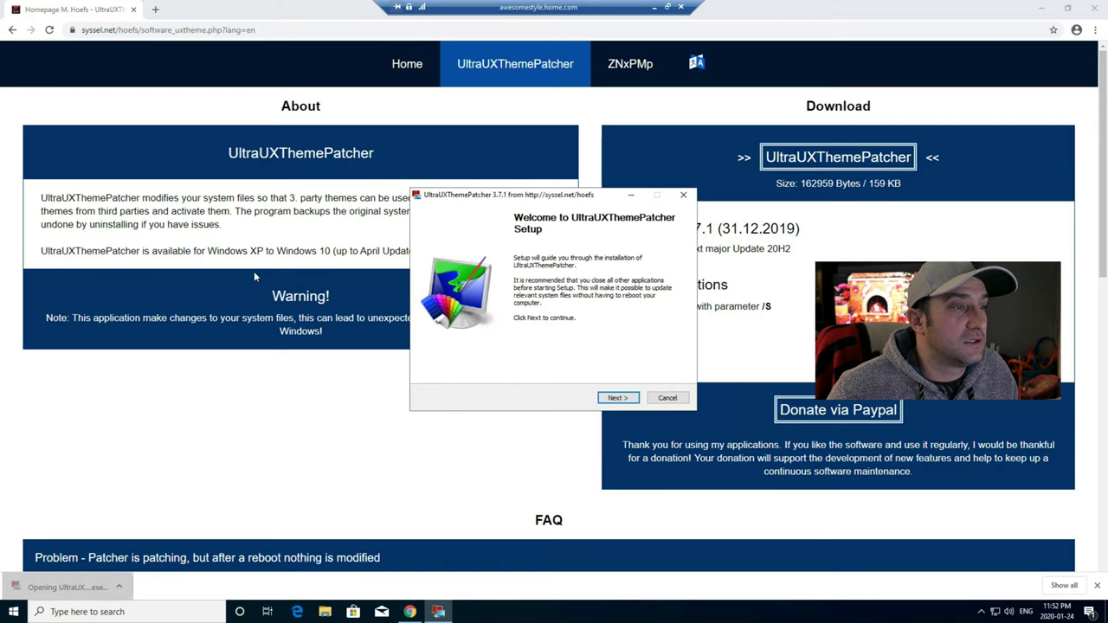
click(624, 399)
click(479, 374)
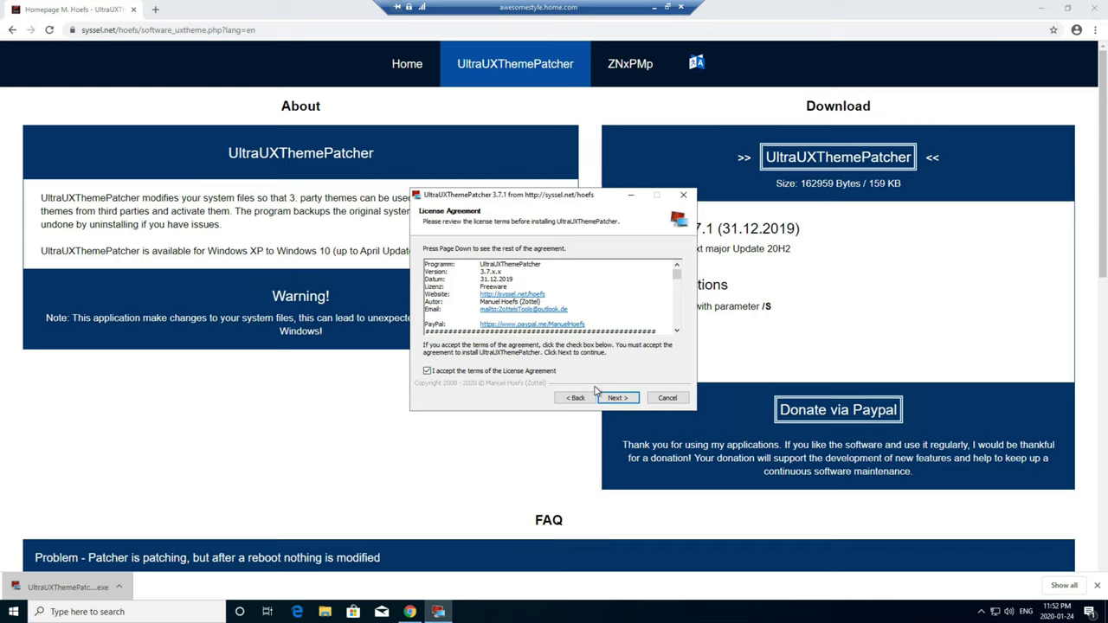
click(668, 399)
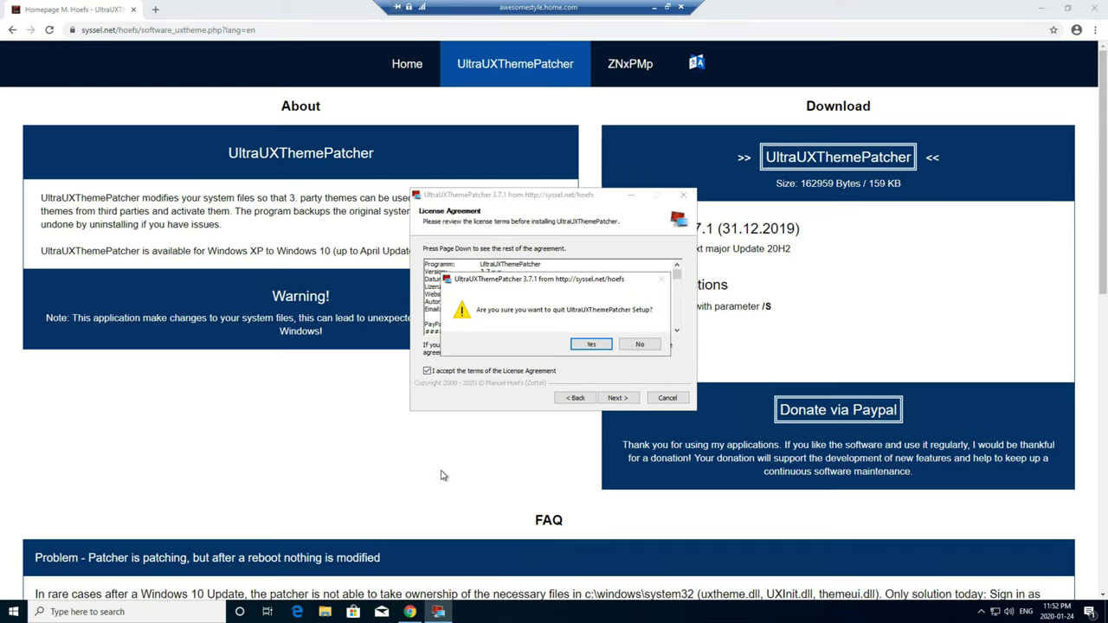
click(593, 344)
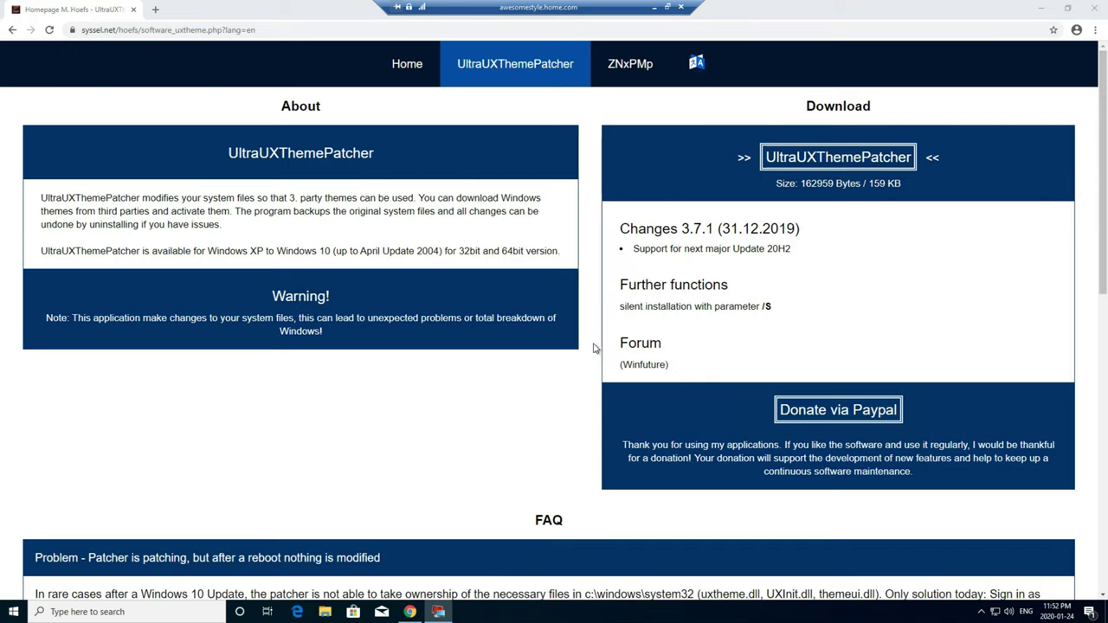
Show the downloaded UltraUXThemePatcher_3.7.1 file in its folder and run it as administrator.
click(1095, 30)
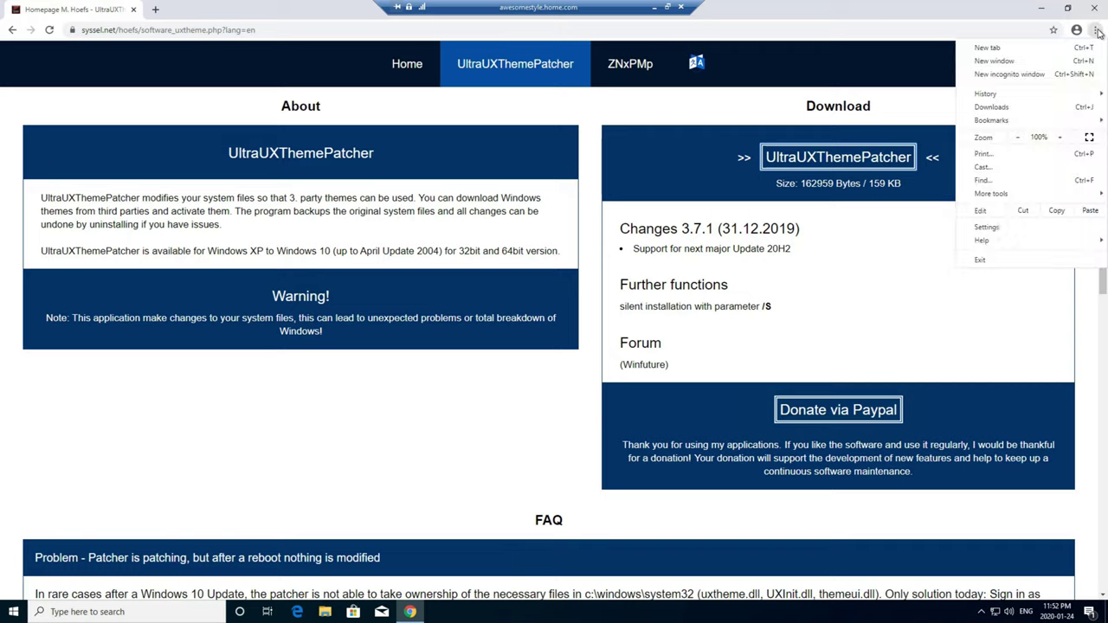
click(992, 107)
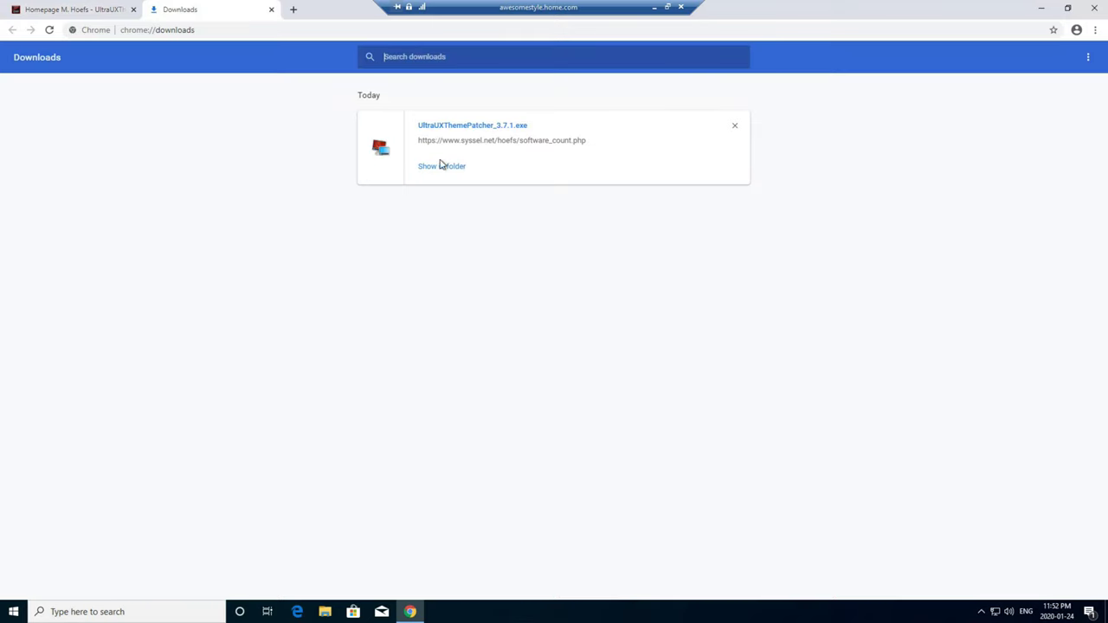
right_click(443, 129)
click(429, 169)
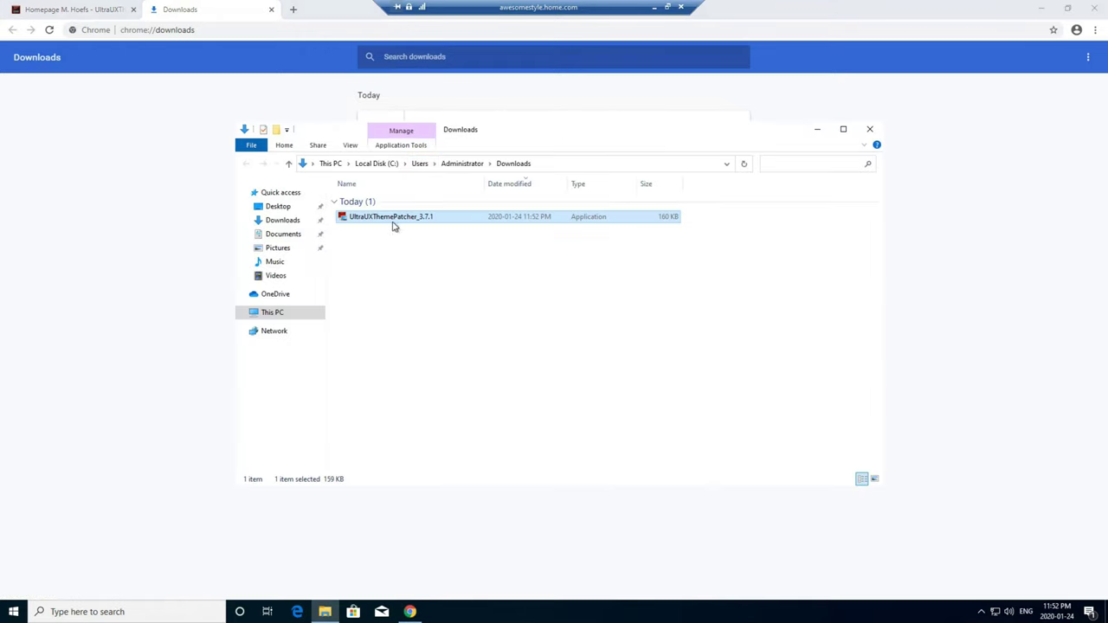
right_click(403, 219)
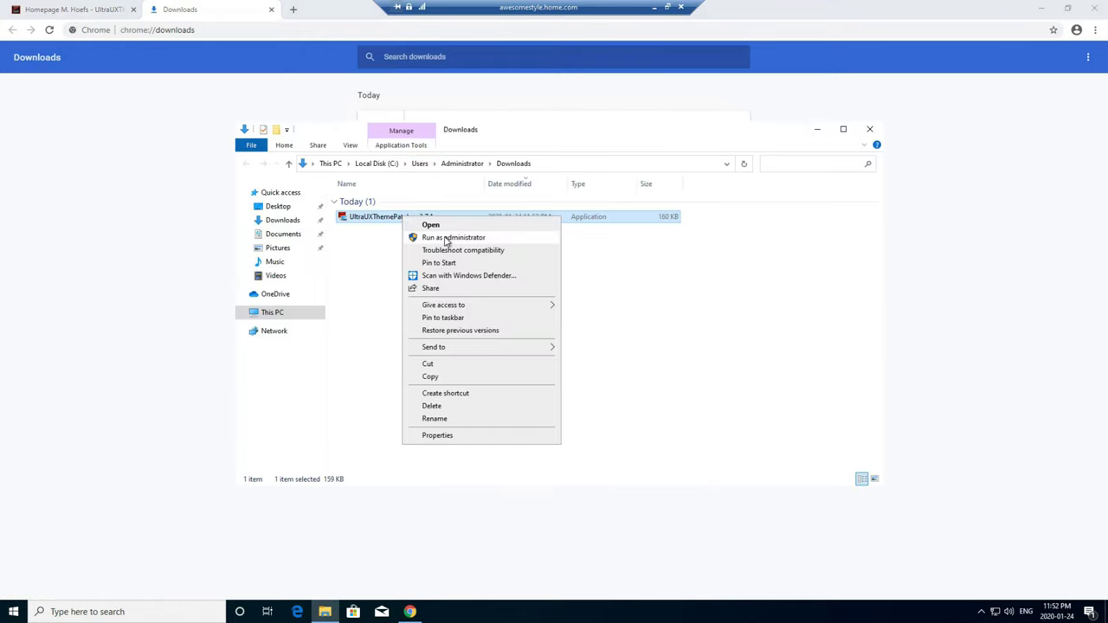
click(437, 236)
Start the UltraUXThemePatcher setup and accept both license agreement pages.
click(627, 399)
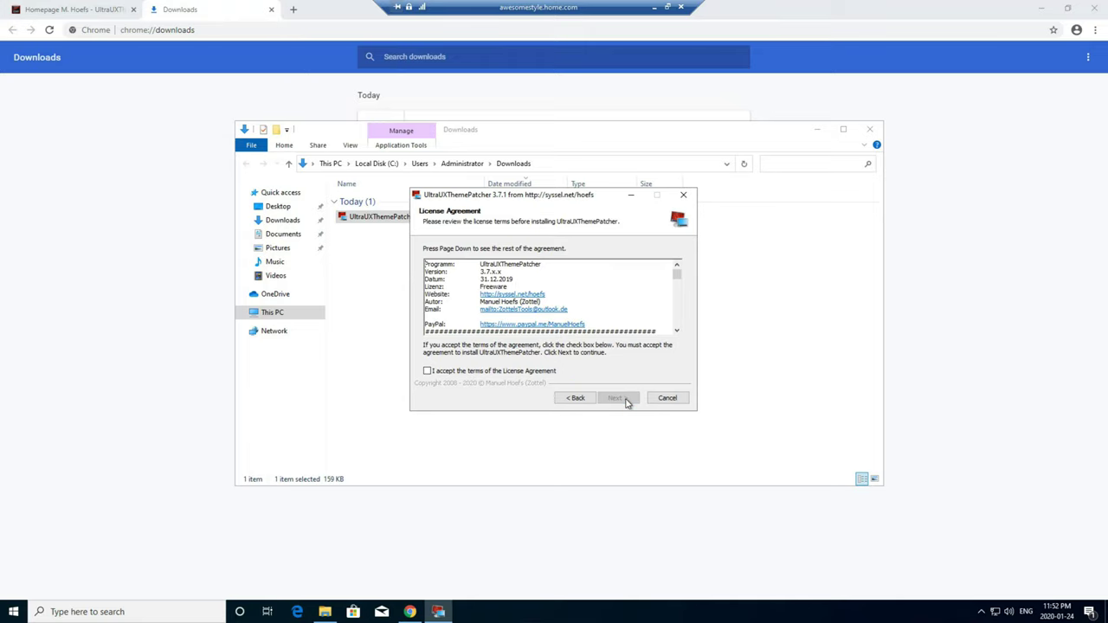
click(509, 372)
click(619, 399)
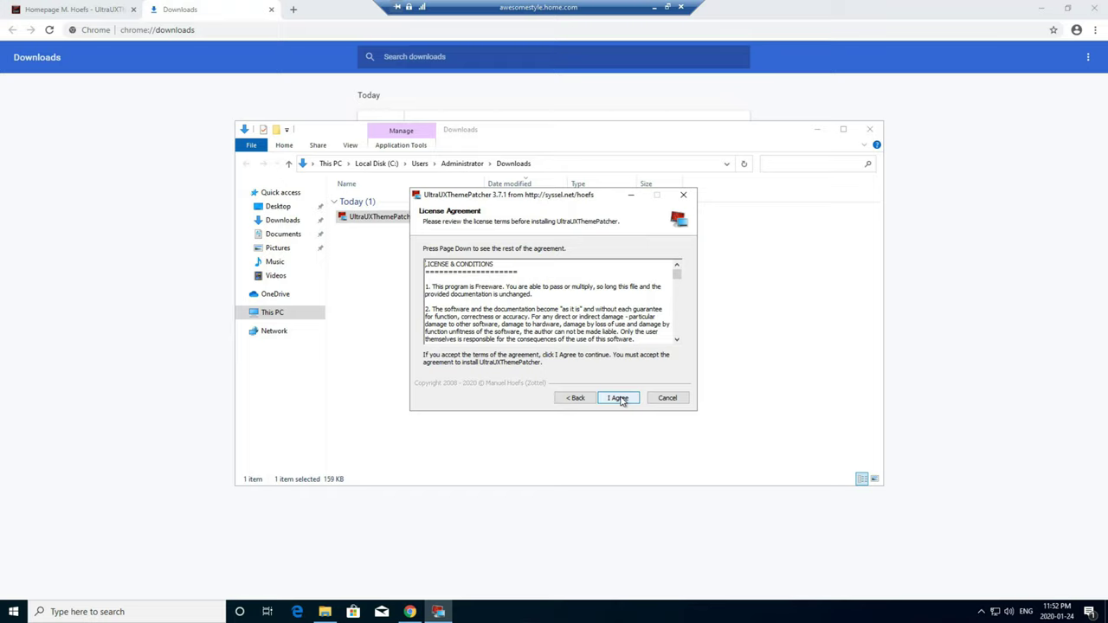
click(620, 399)
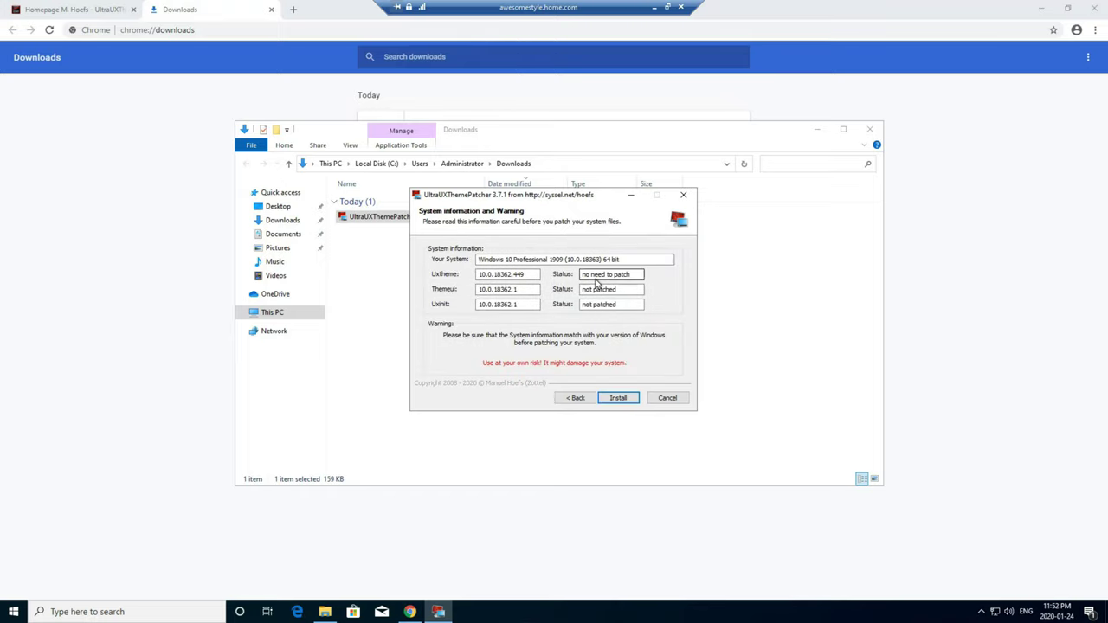
Check the patch statuses of the system files, install UltraUXThemePatcher, and finish setup with Reboot now selected.
drag(583, 277, 552, 290)
drag(627, 304, 554, 304)
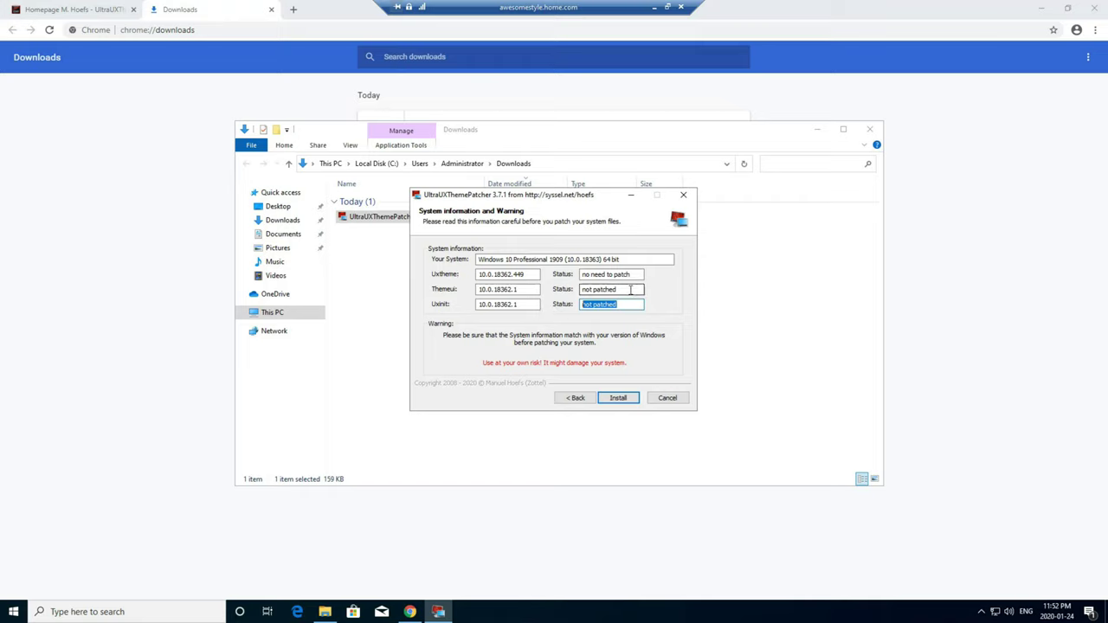
double_click(611, 291)
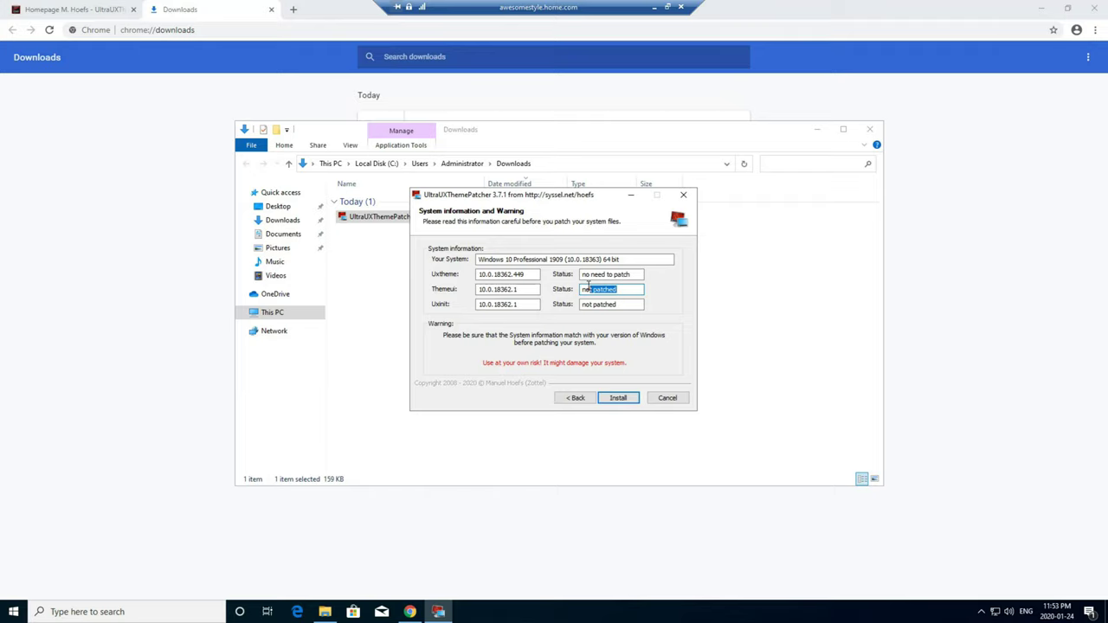
click(618, 398)
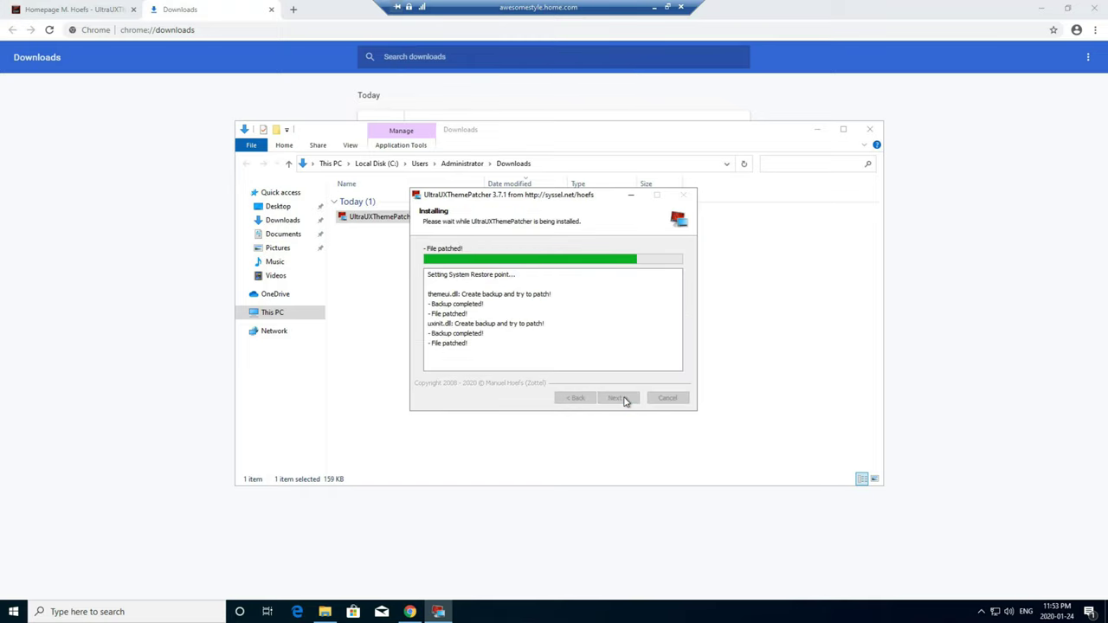
click(618, 398)
click(618, 399)
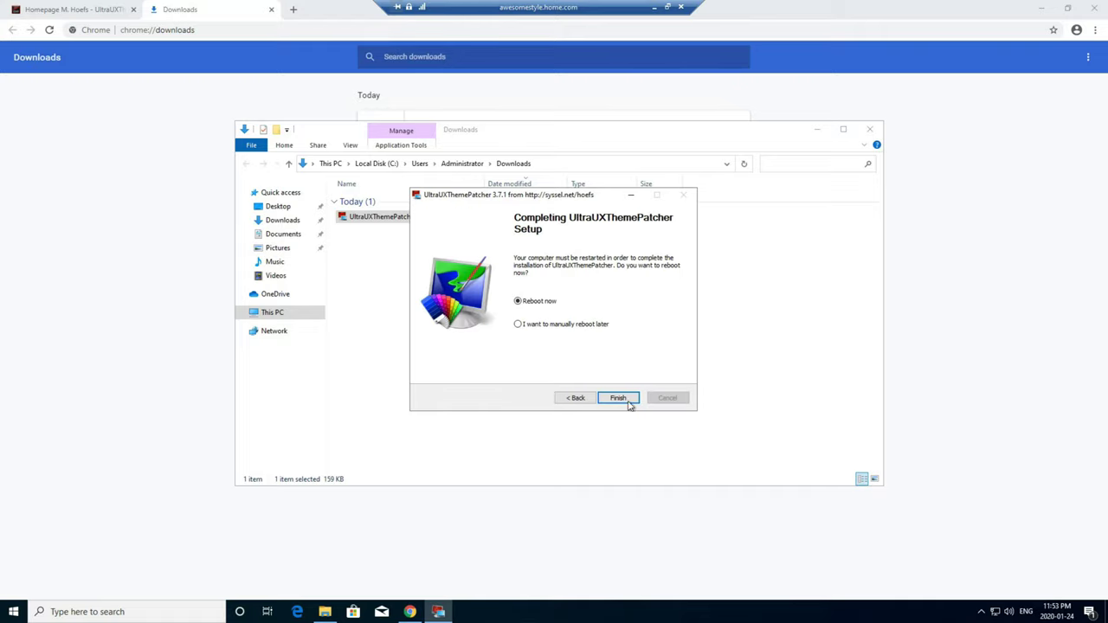
click(619, 398)
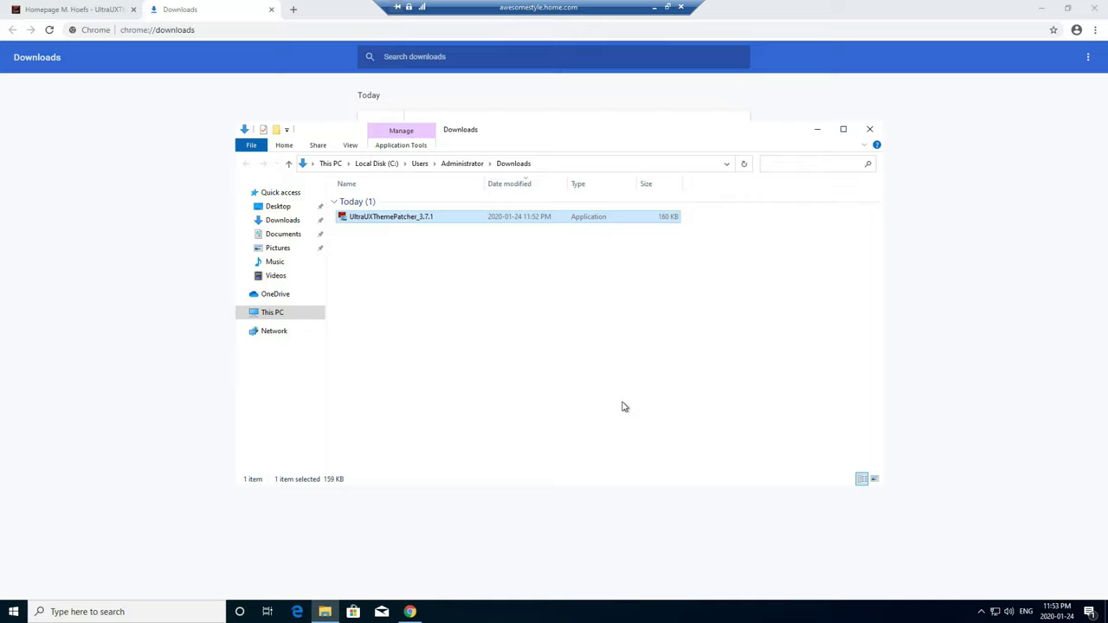
Close the Downloads folder and Chrome, and restart the remote computer.
click(870, 131)
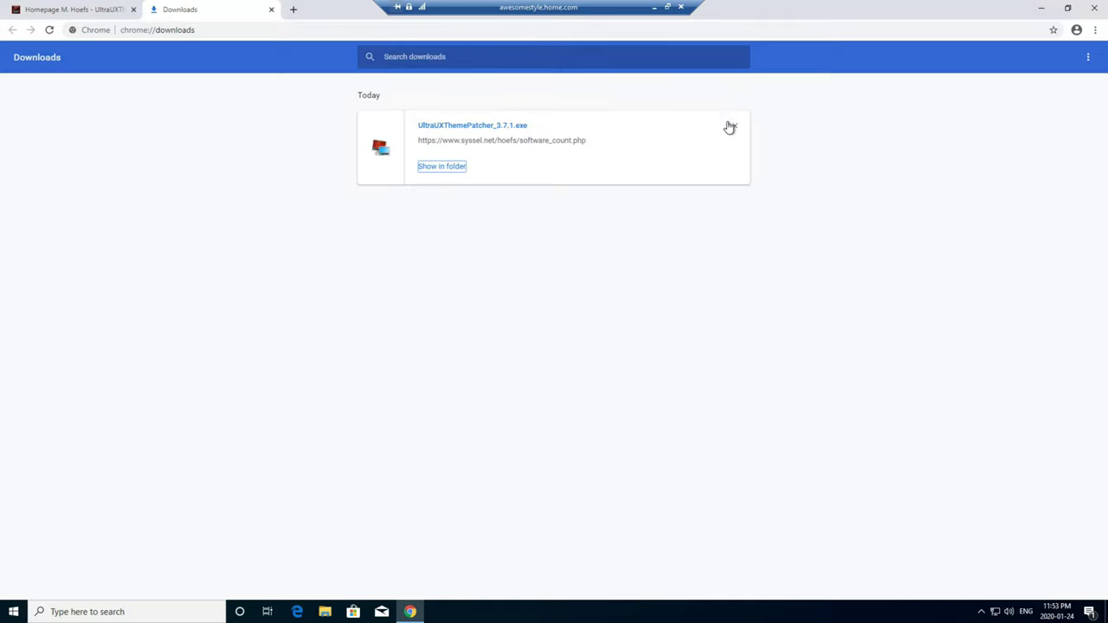
click(1093, 10)
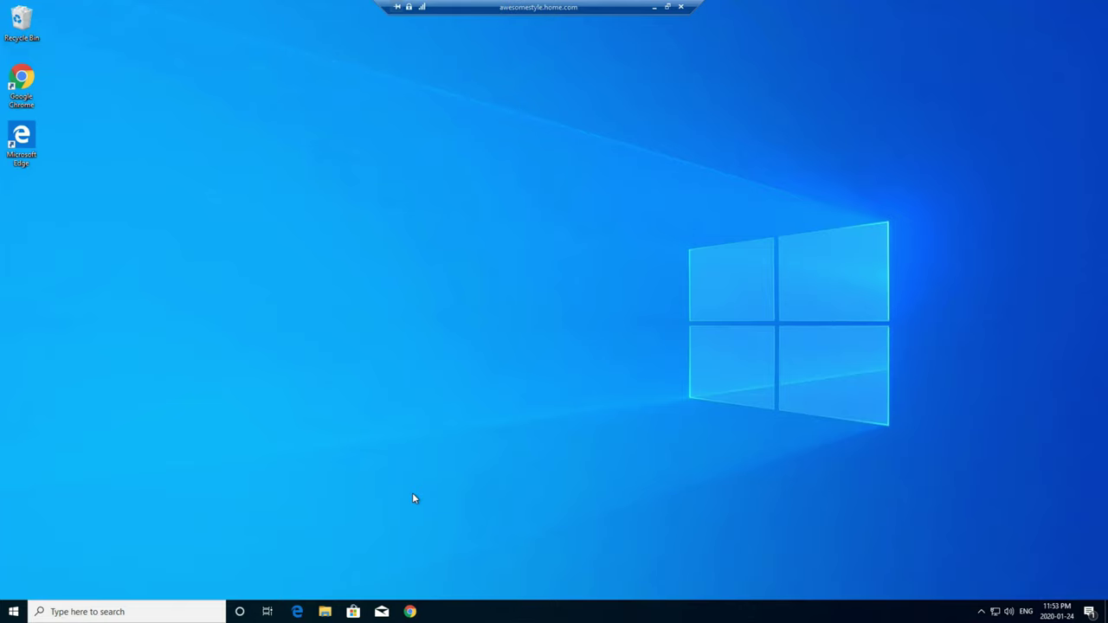
click(14, 611)
click(14, 586)
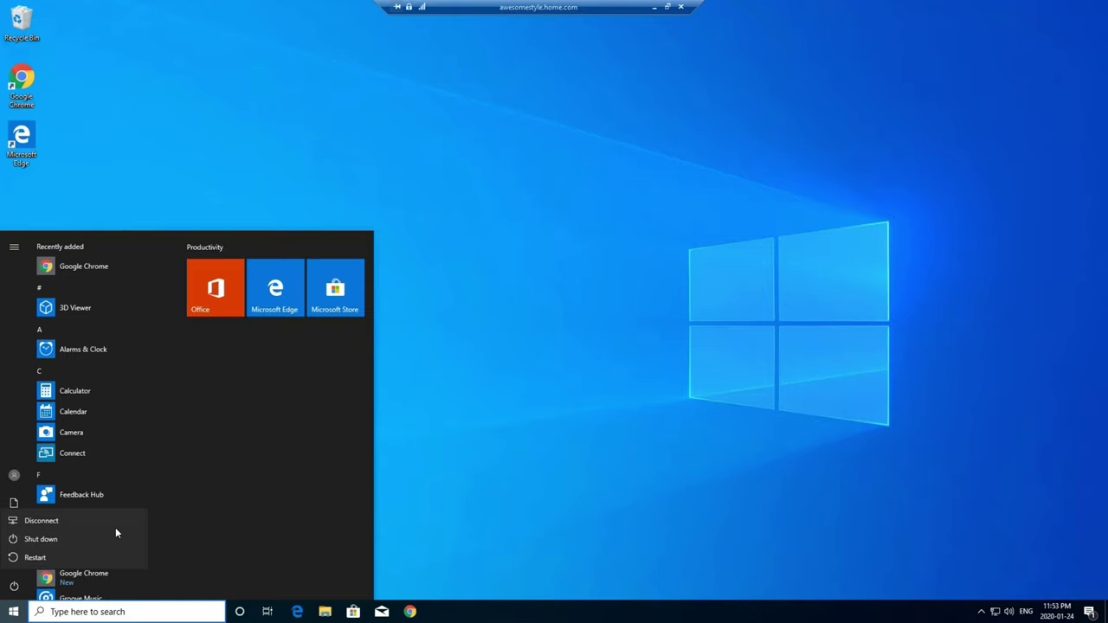
click(64, 559)
click(159, 553)
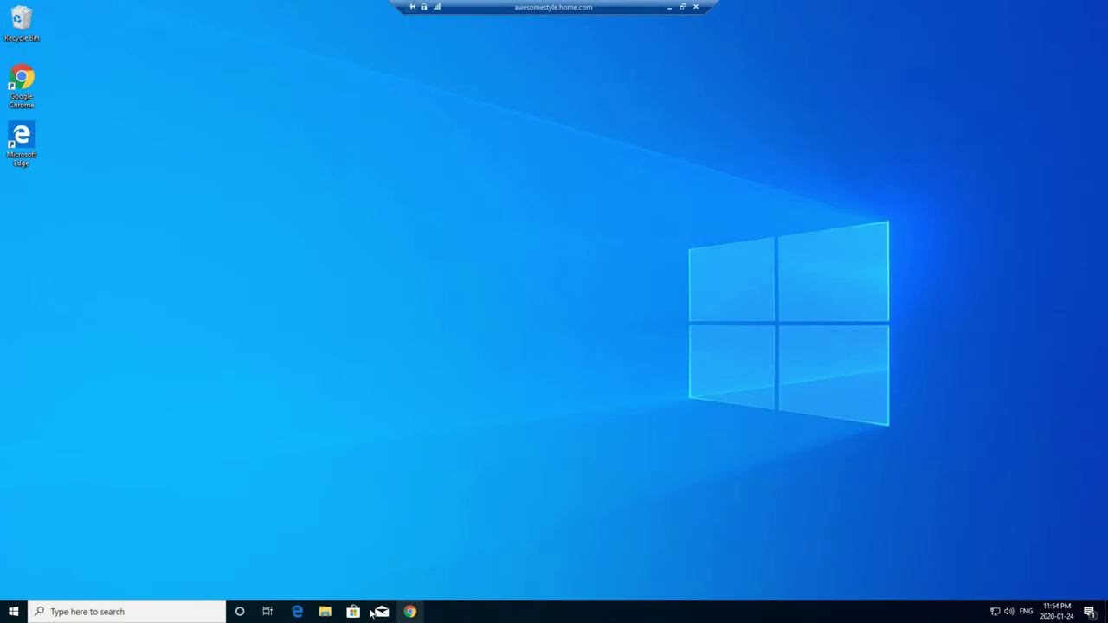
Launch UltraUXThemePatcher_3.7.1.exe again from Chrome's download list.
click(411, 612)
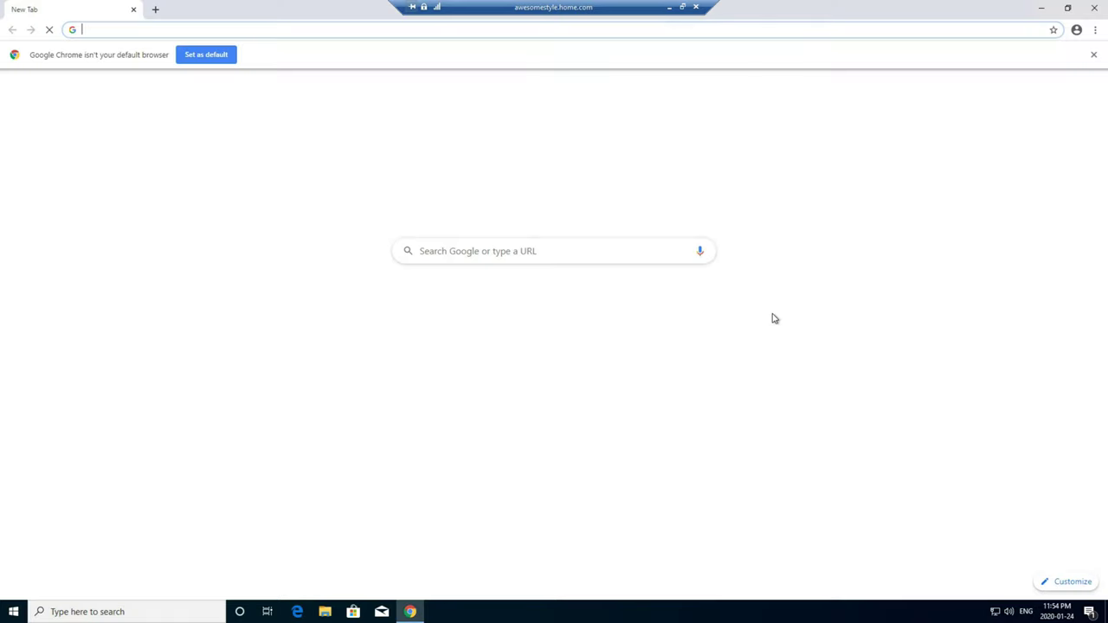
click(1096, 30)
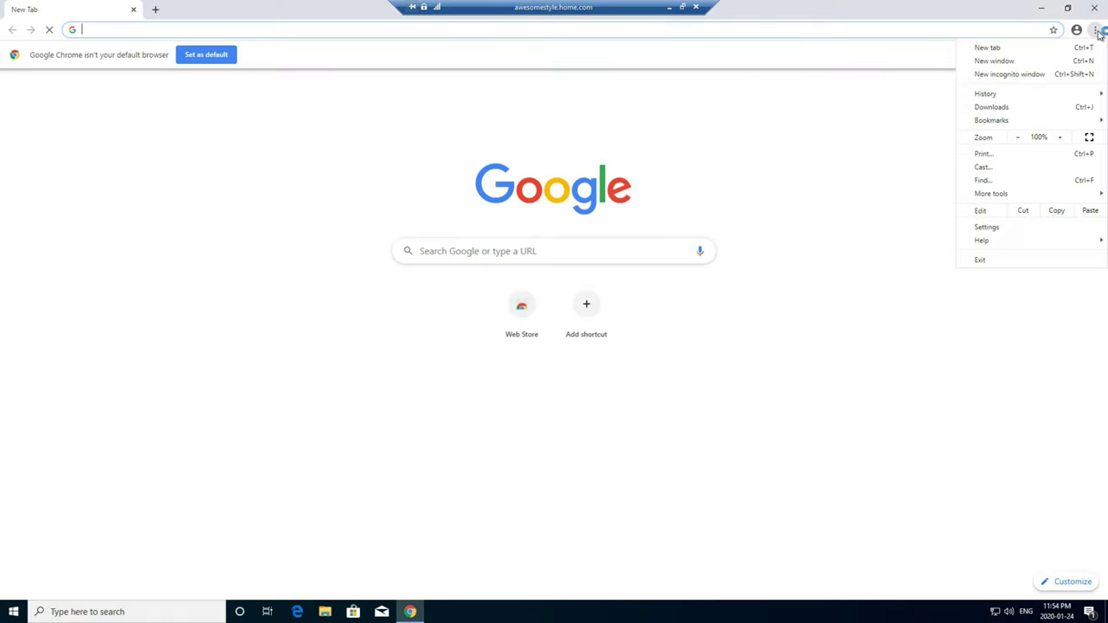
click(992, 107)
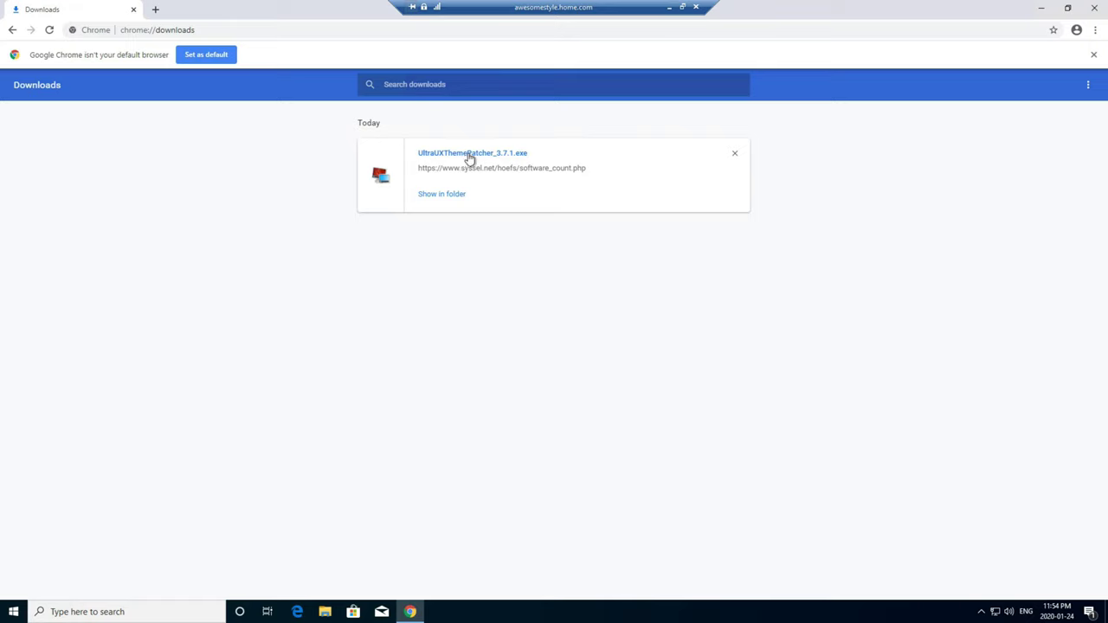
click(472, 153)
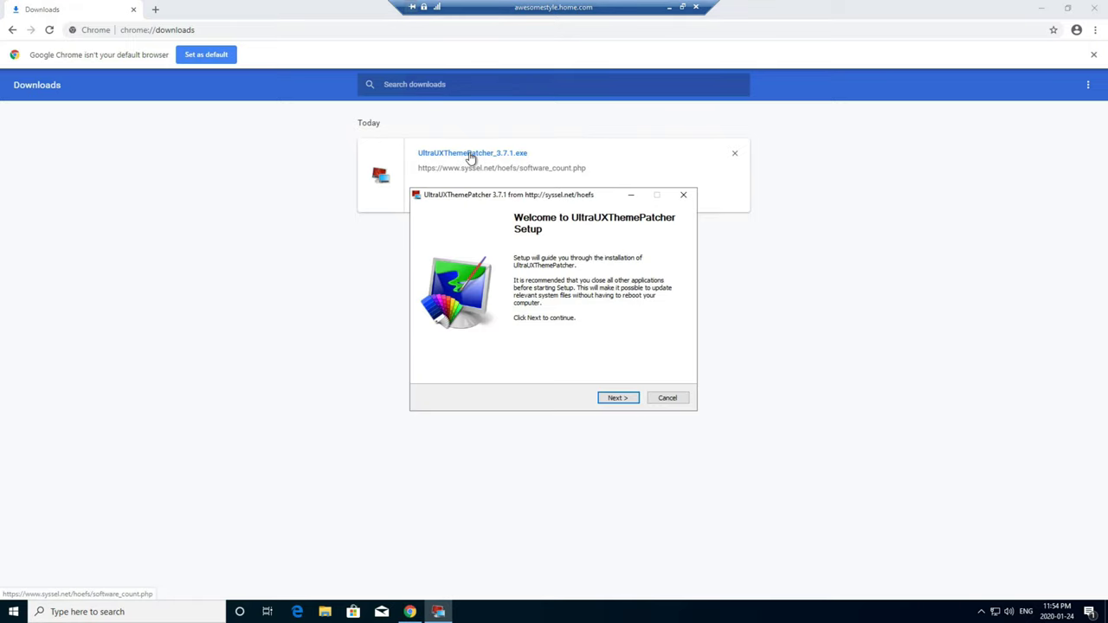
Accept the UltraUXThemePatcher license agreement and check the Themeui and Uxinit patch statuses on the system information page.
click(618, 403)
click(502, 373)
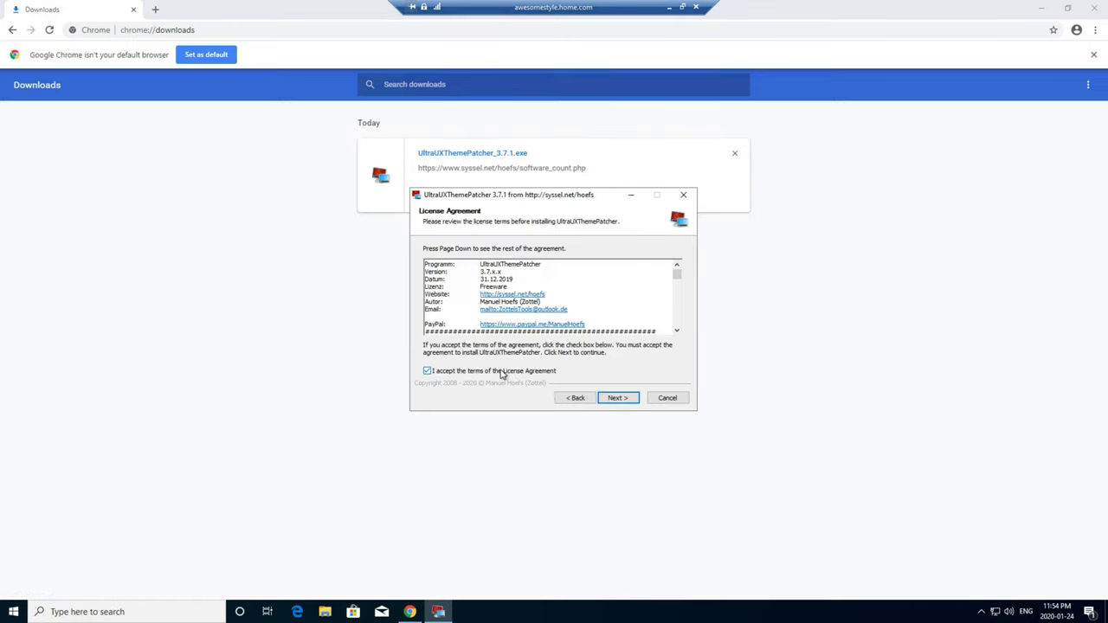
click(616, 398)
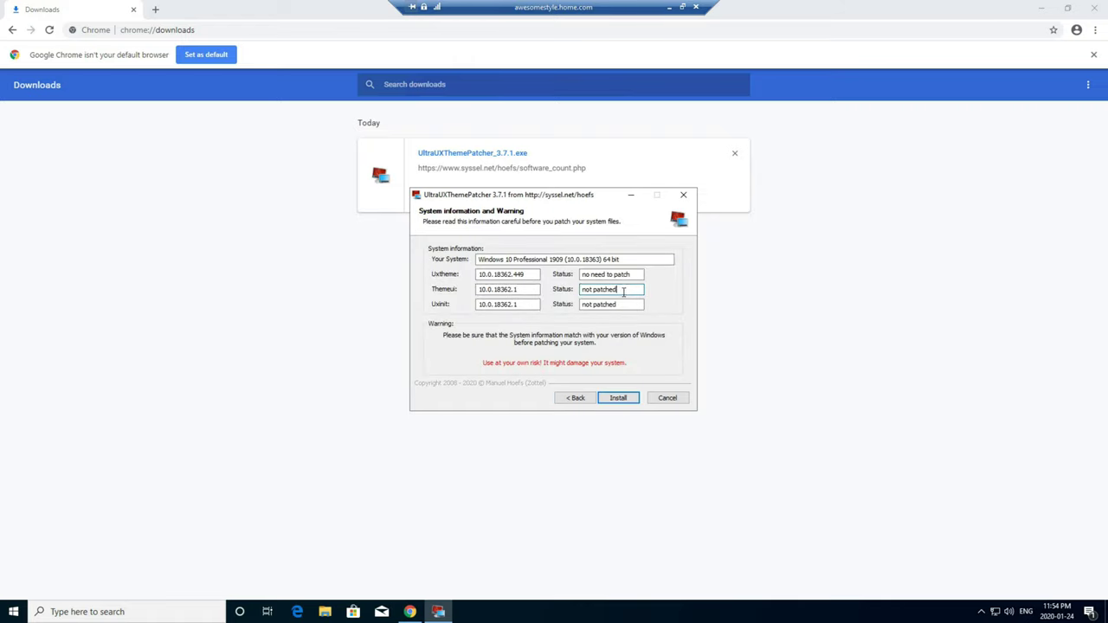
click(586, 305)
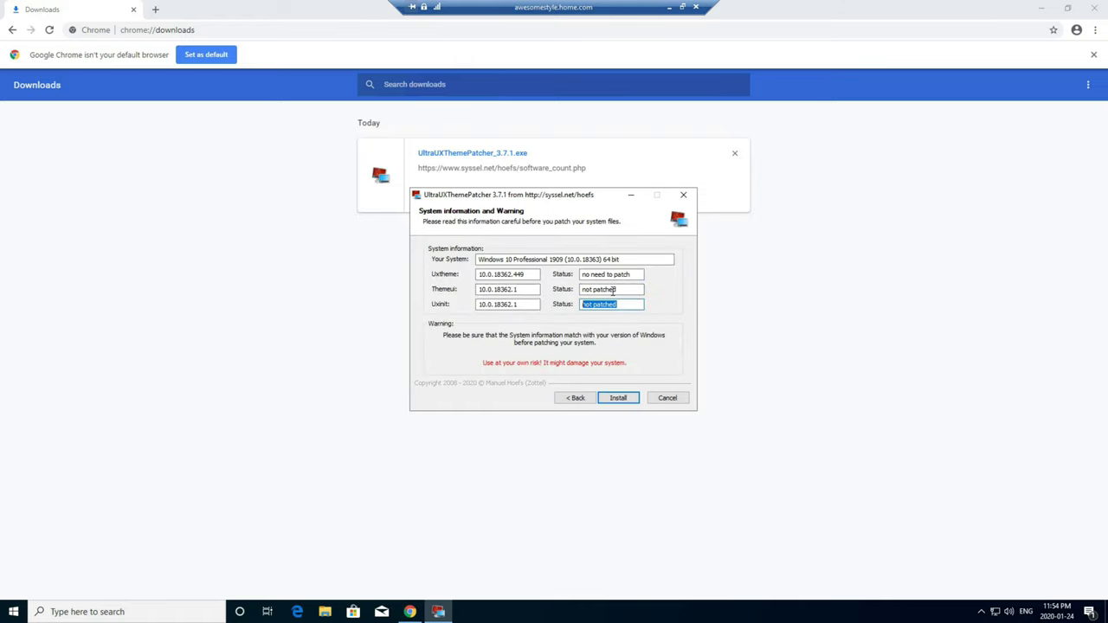
click(604, 291)
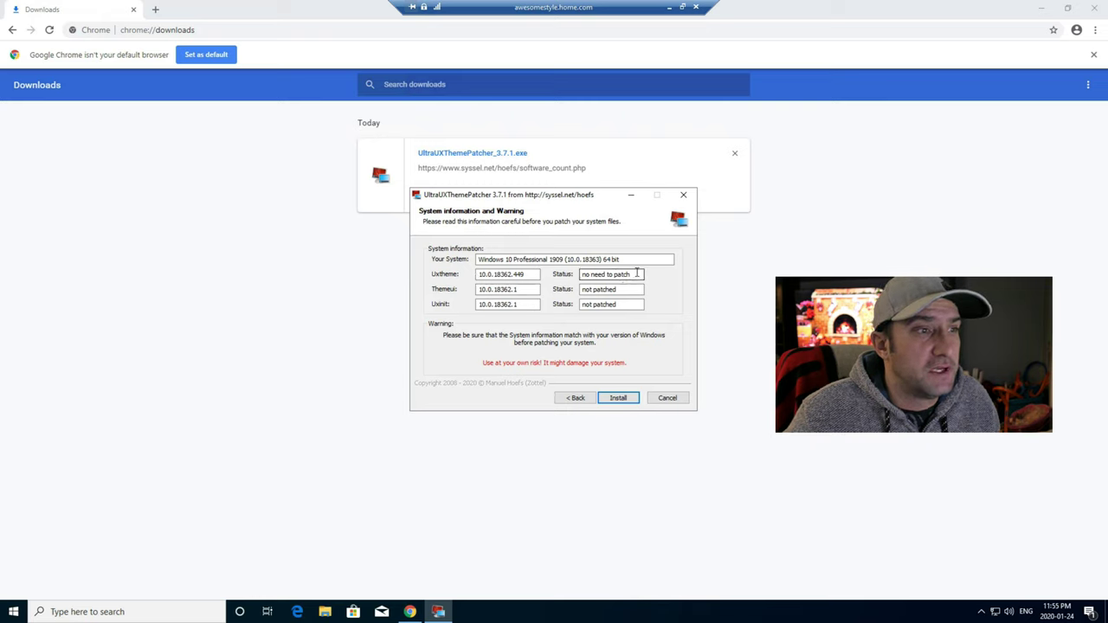
drag(631, 292, 563, 295)
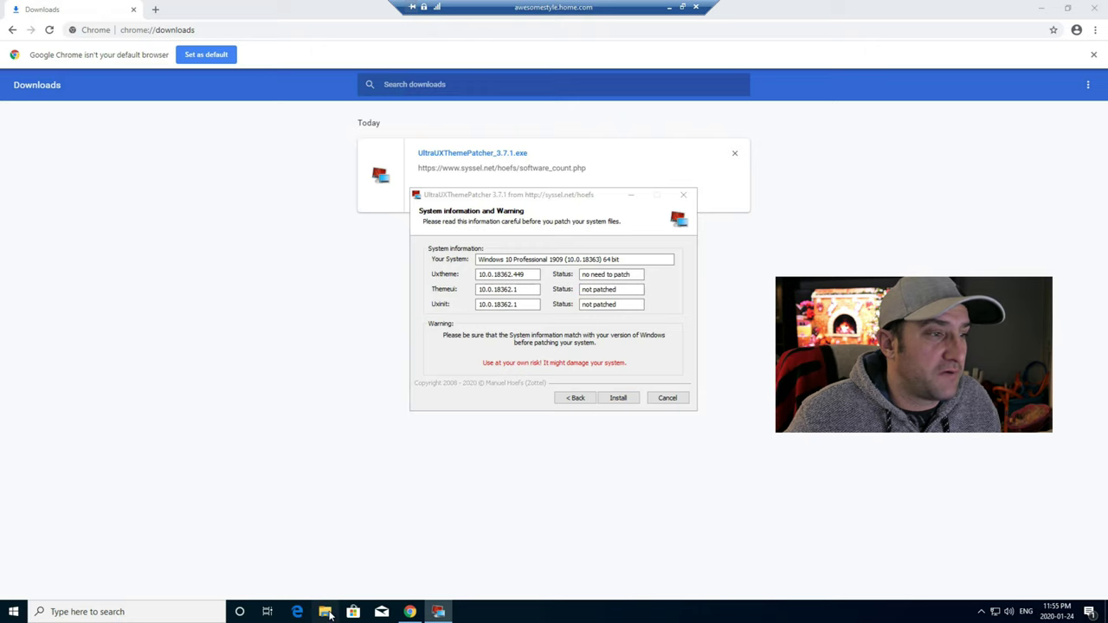
Open C:\Windows\System32 in File Explorer and move its window so the patcher's Uxtheme and Themeui rows are uncovered.
click(325, 612)
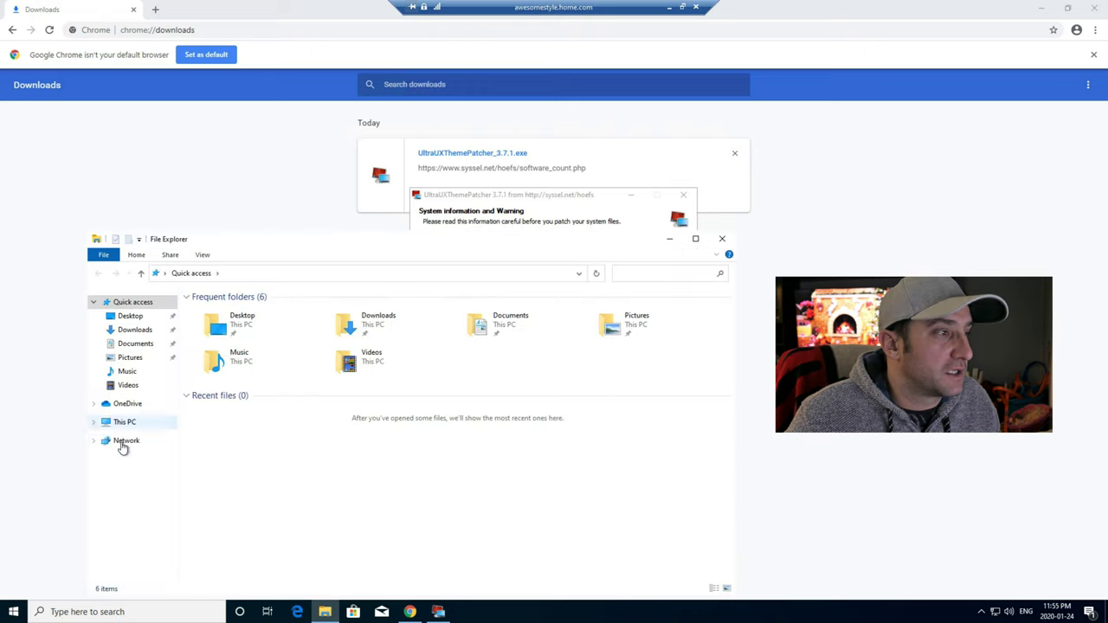
click(124, 422)
double_click(257, 431)
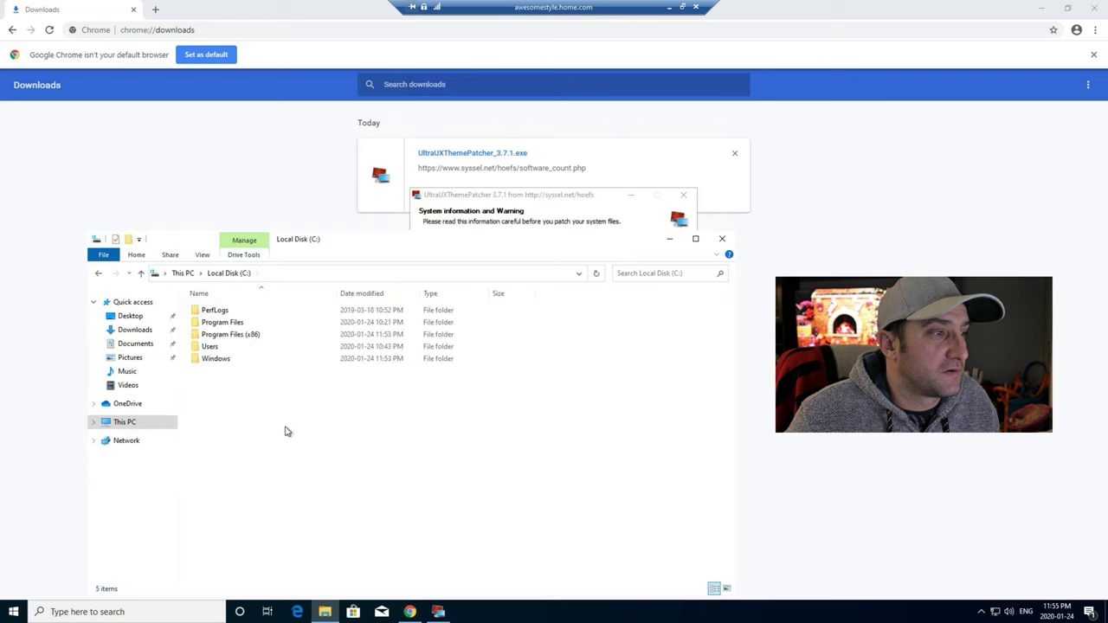
double_click(226, 359)
scroll(277, 516, down, 9)
scroll(275, 512, down, 7)
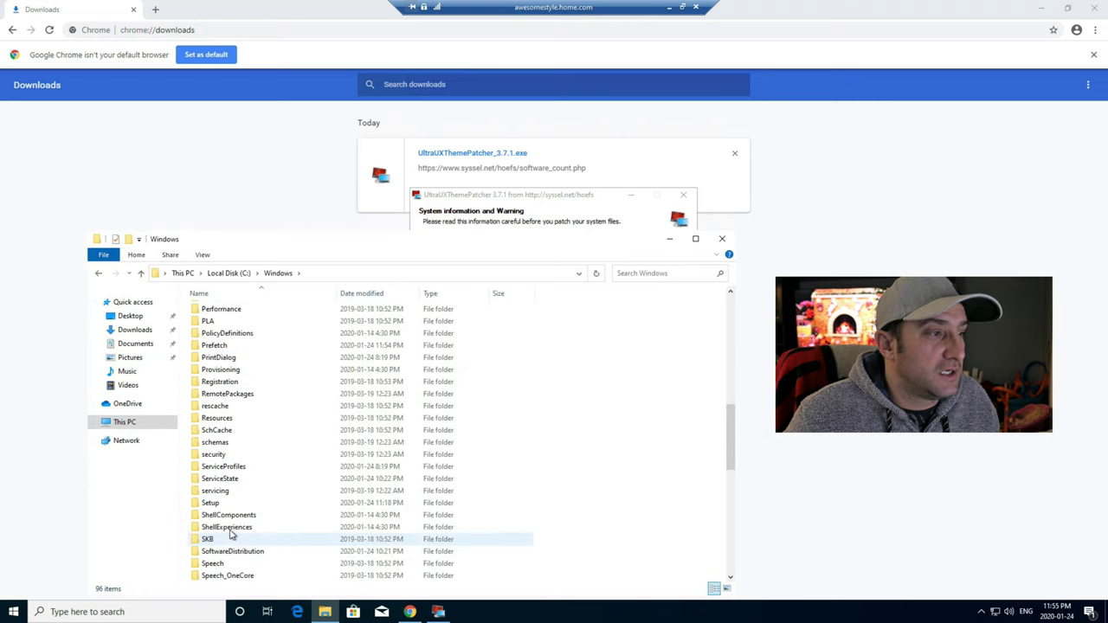
double_click(223, 490)
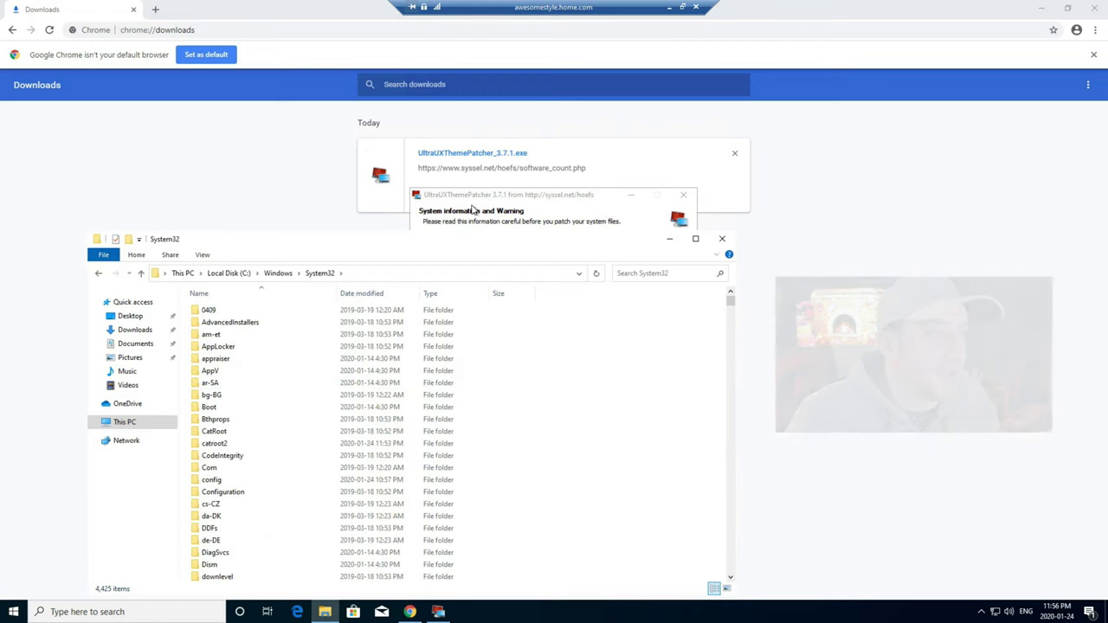
drag(441, 243, 509, 307)
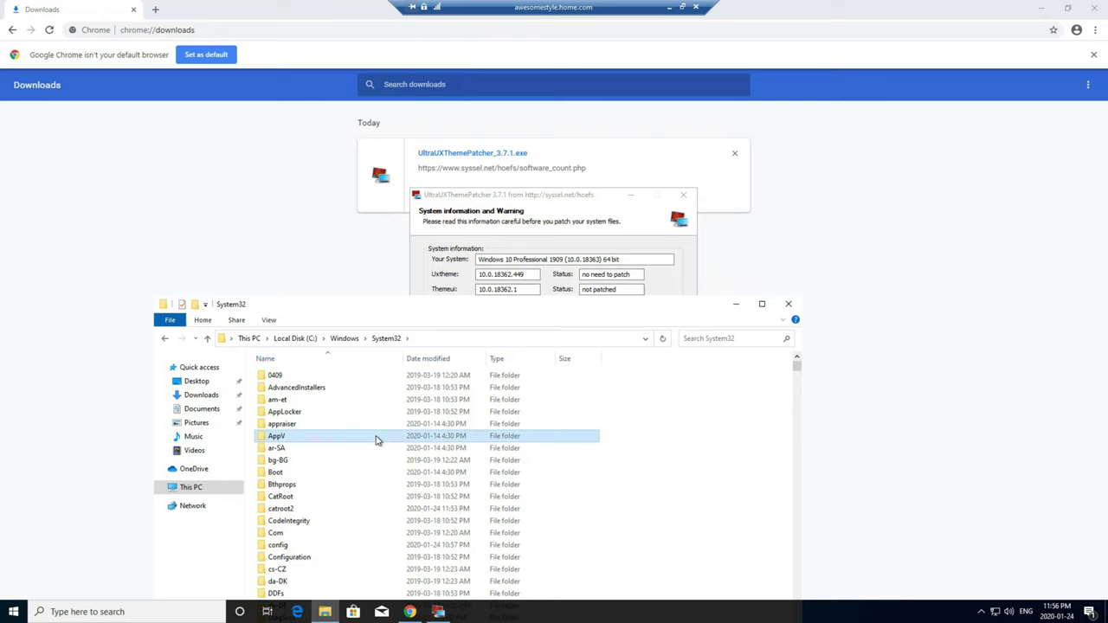
Find themeui.dll in System32 and examine the security permissions of its Administrator and Administrators entries.
text(theme)
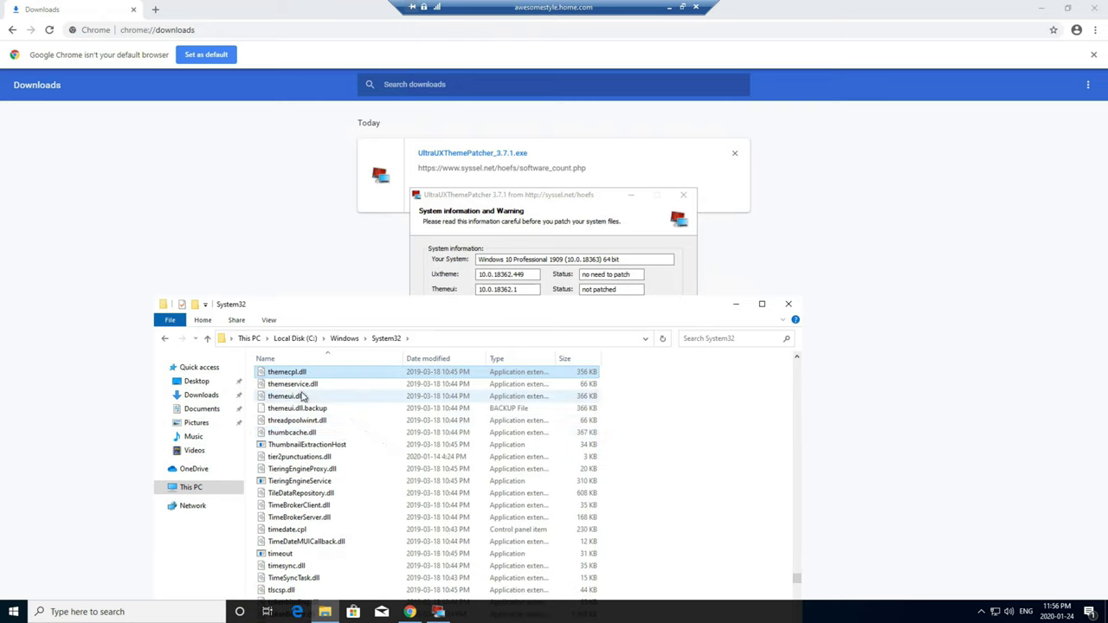
click(347, 397)
right_click(315, 399)
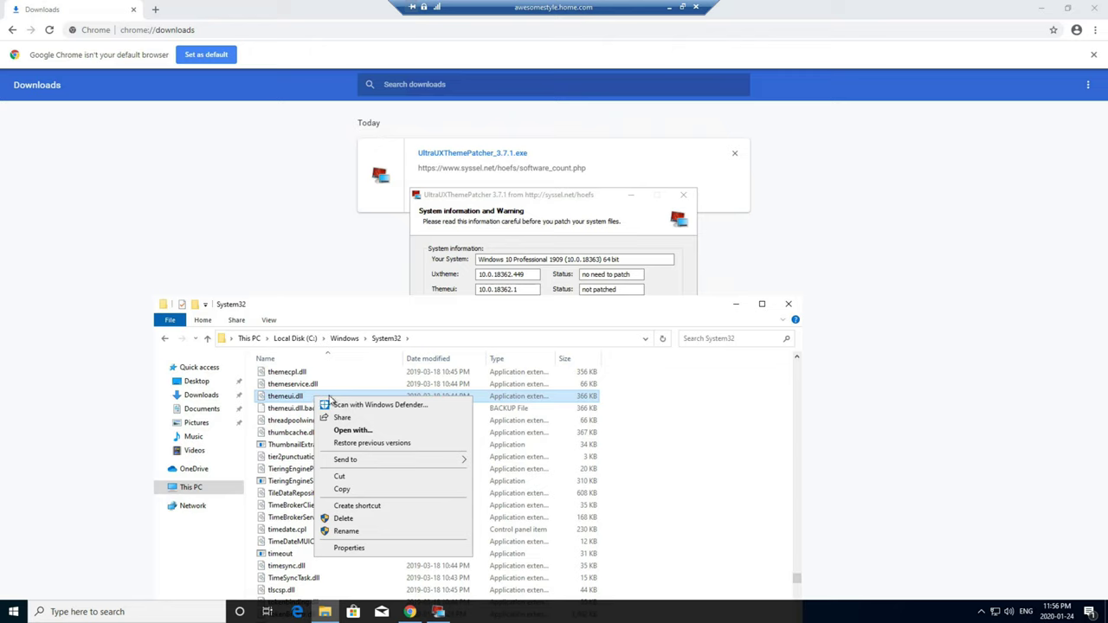
click(389, 550)
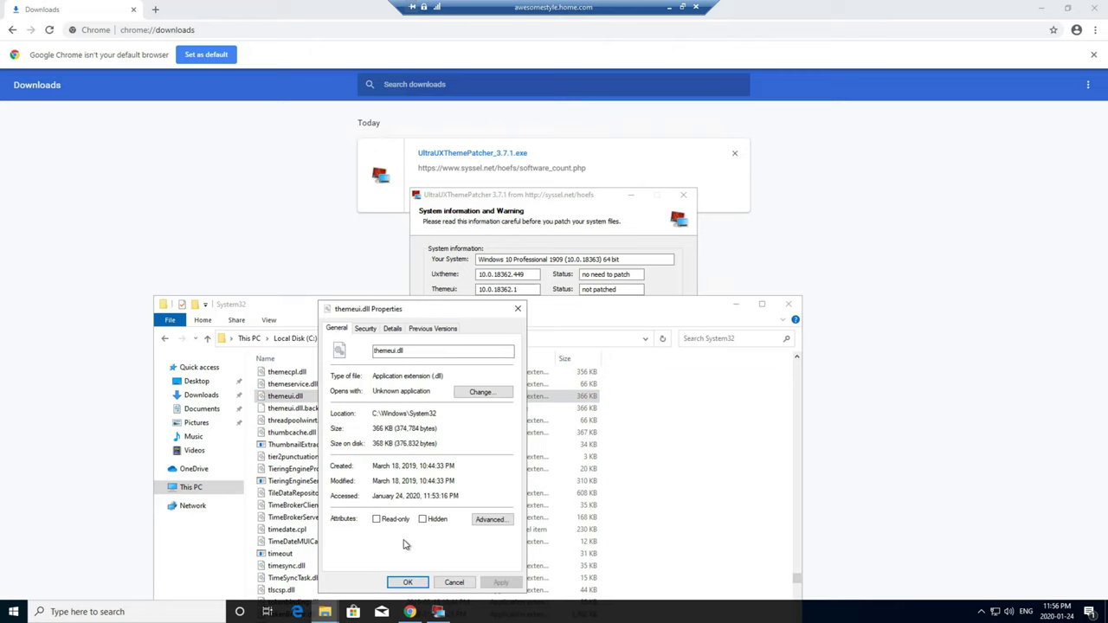
click(365, 328)
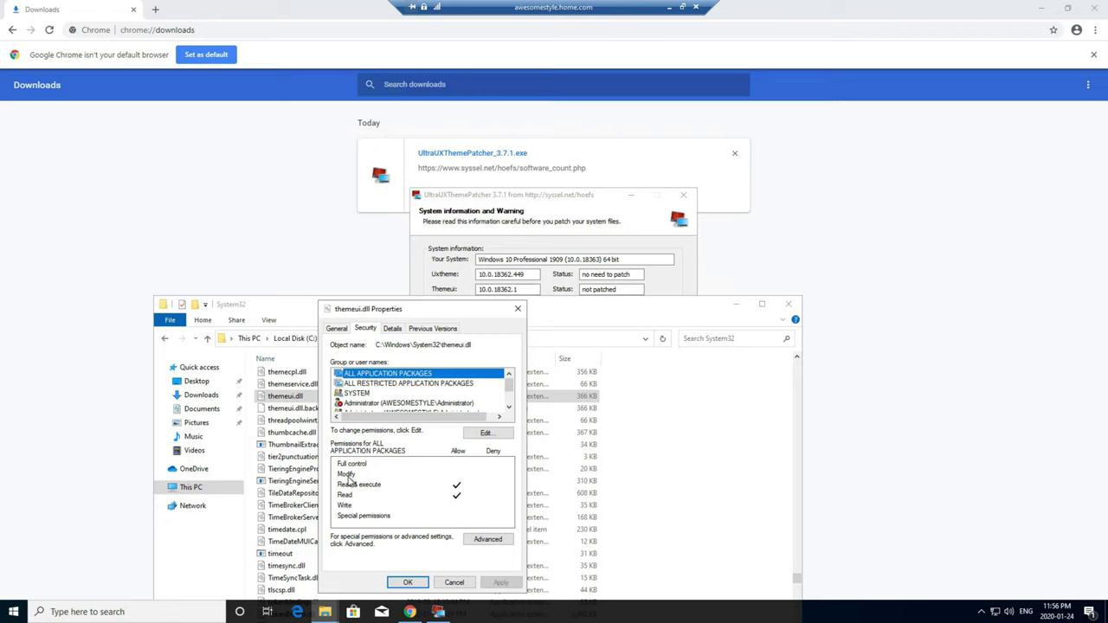
click(378, 405)
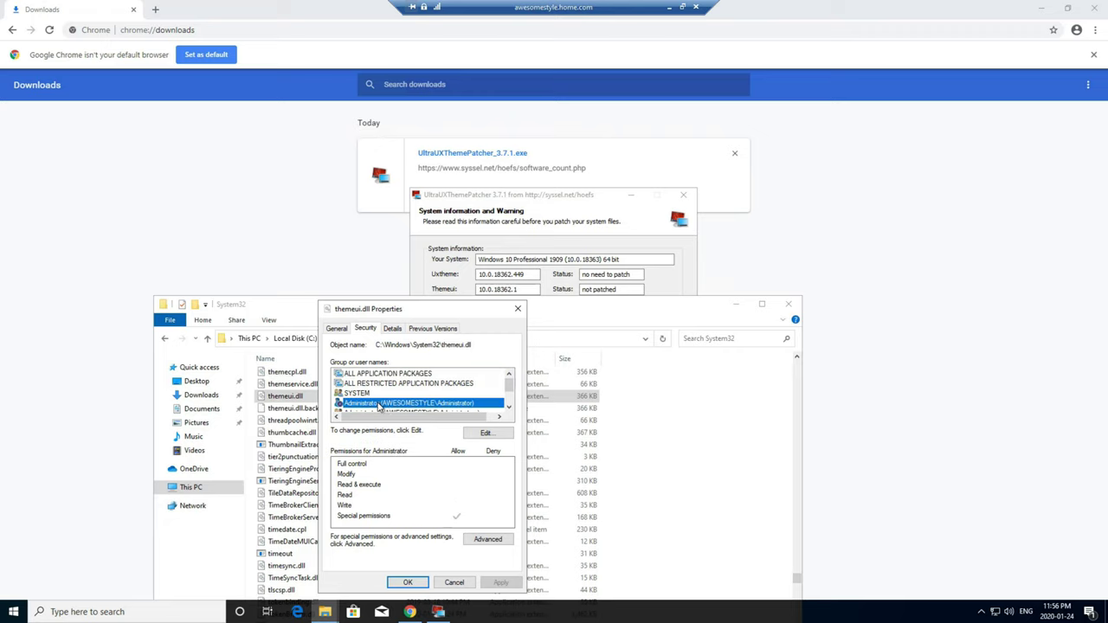
scroll(426, 401, down, 1)
click(380, 384)
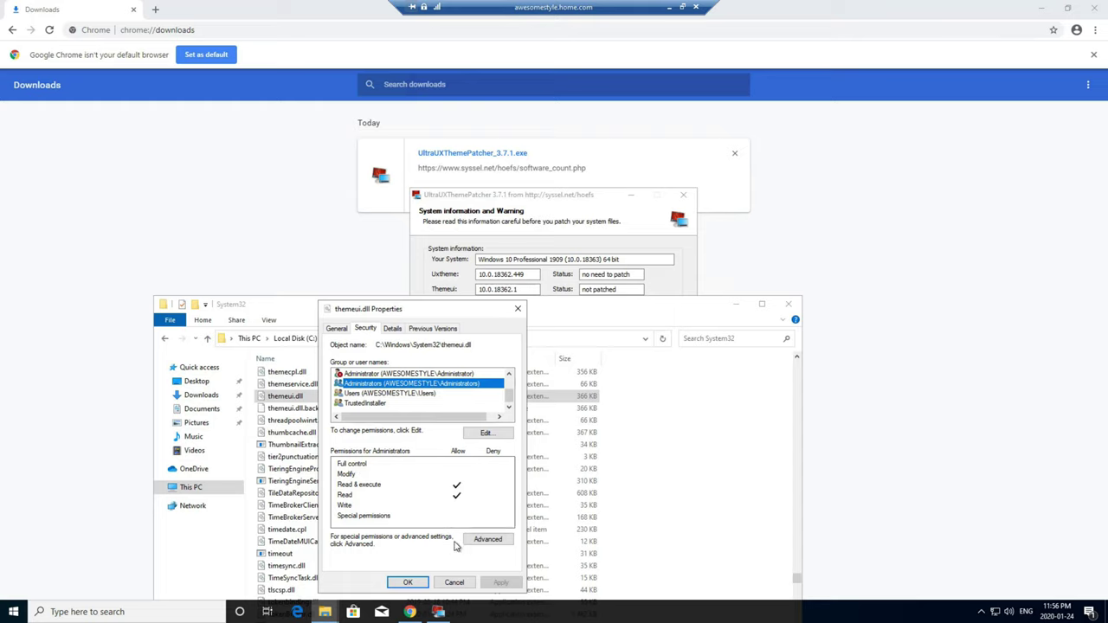
Grant ALL APPLICATION PACKAGES and Administrators Full control of themeui.dll, accept the system folder permission change and close its properties.
click(486, 434)
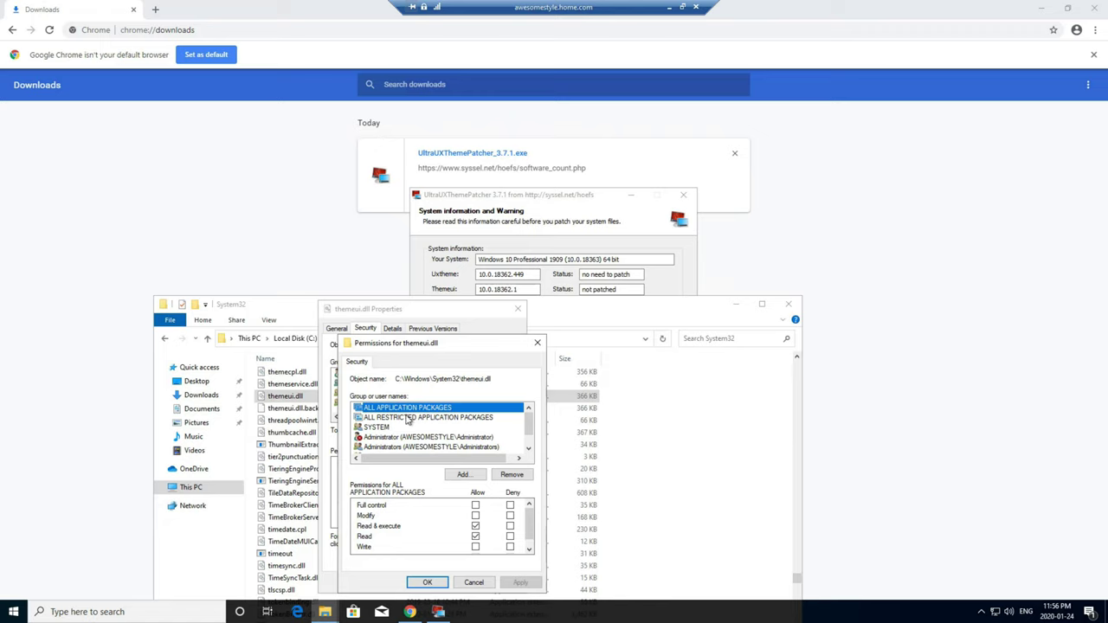
click(475, 504)
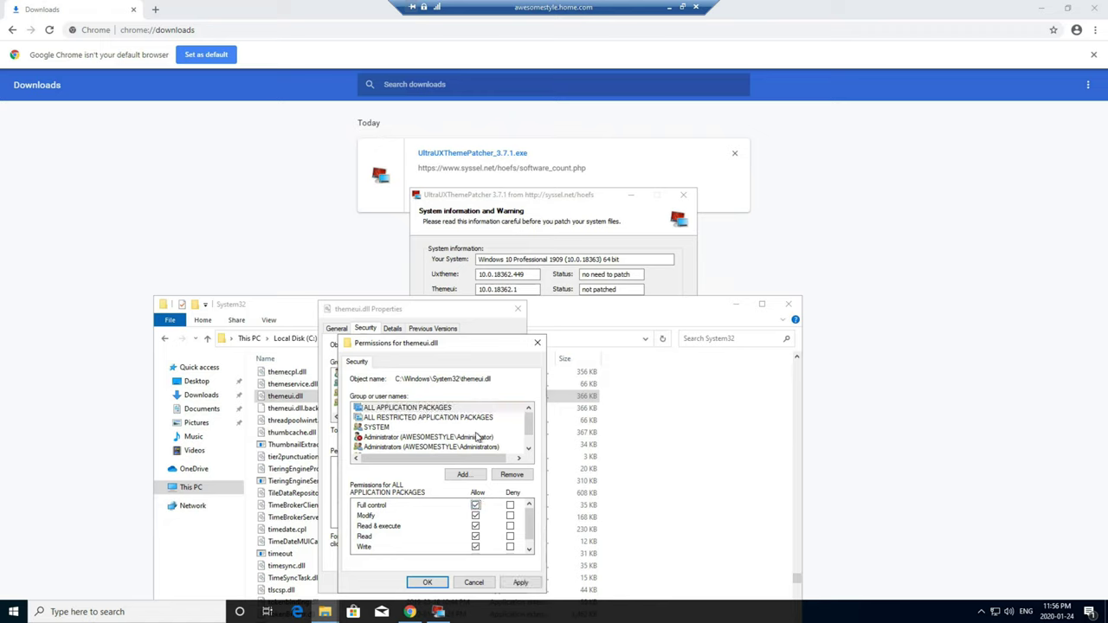
scroll(495, 440, down, 1)
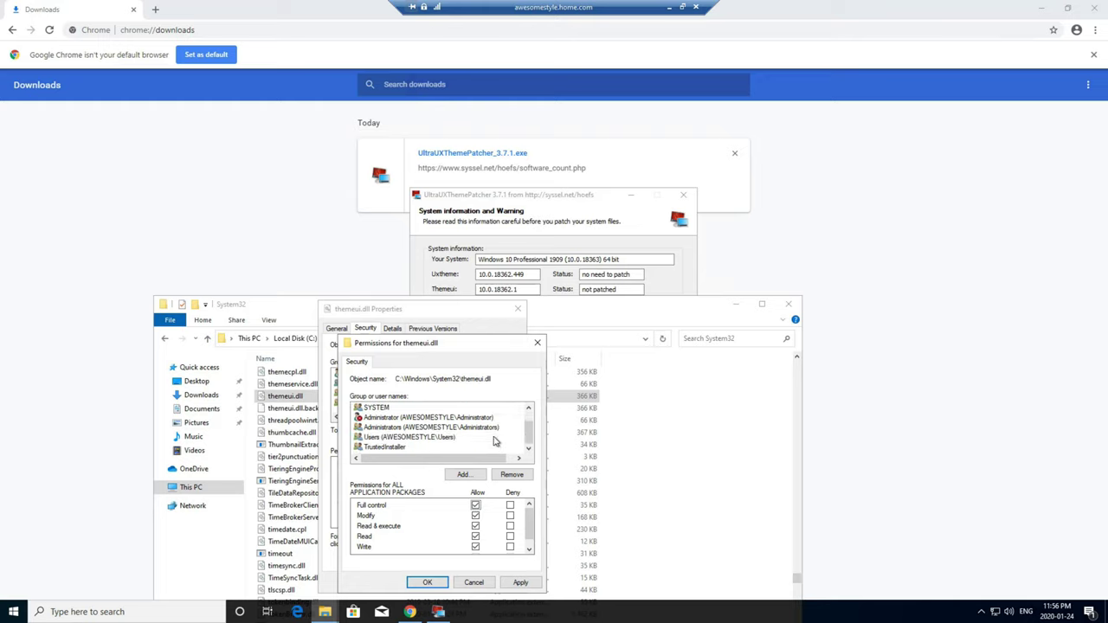
click(414, 429)
click(476, 504)
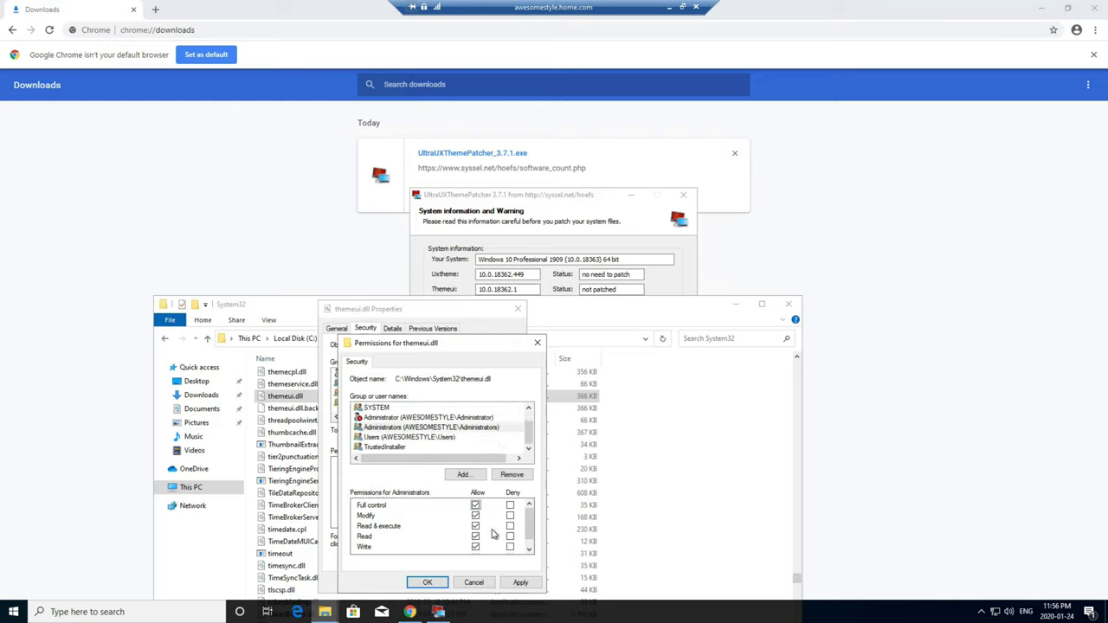
click(520, 583)
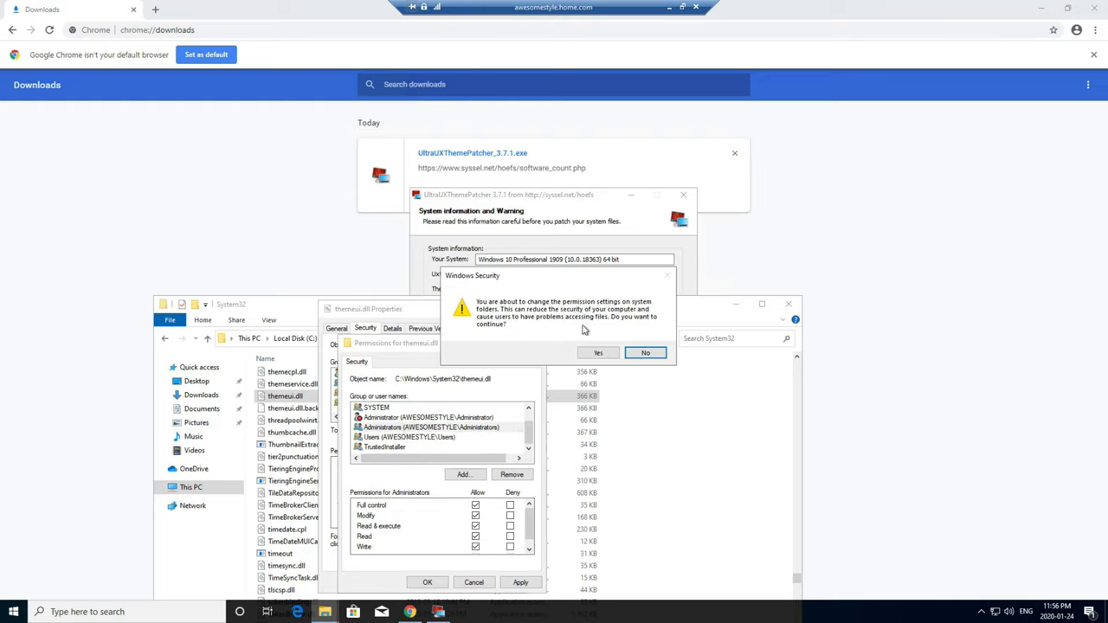
click(600, 353)
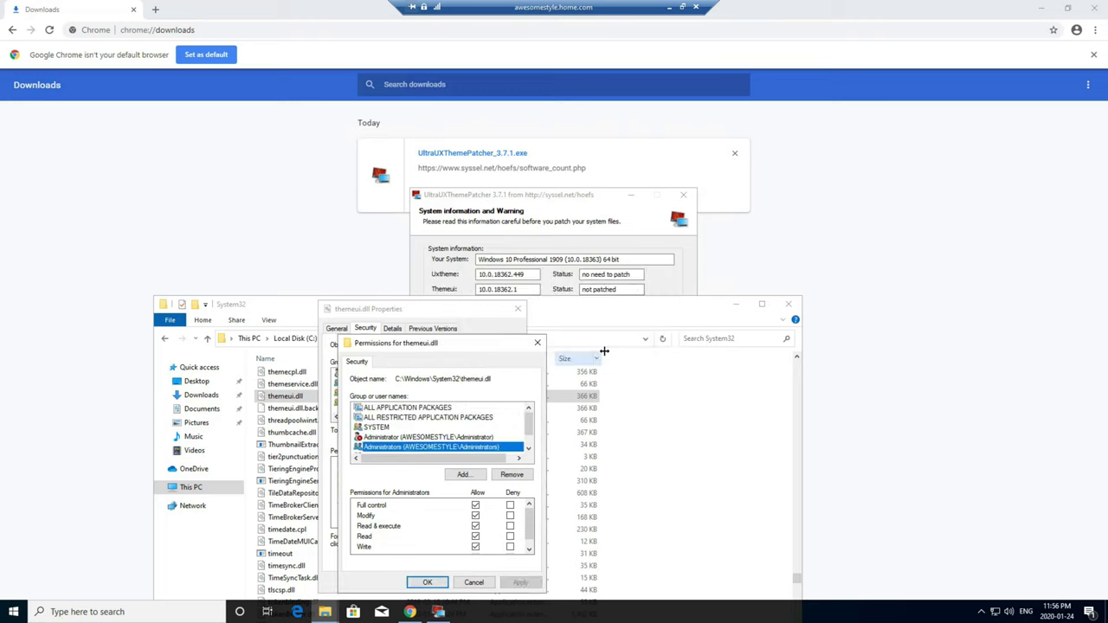
click(427, 582)
click(409, 582)
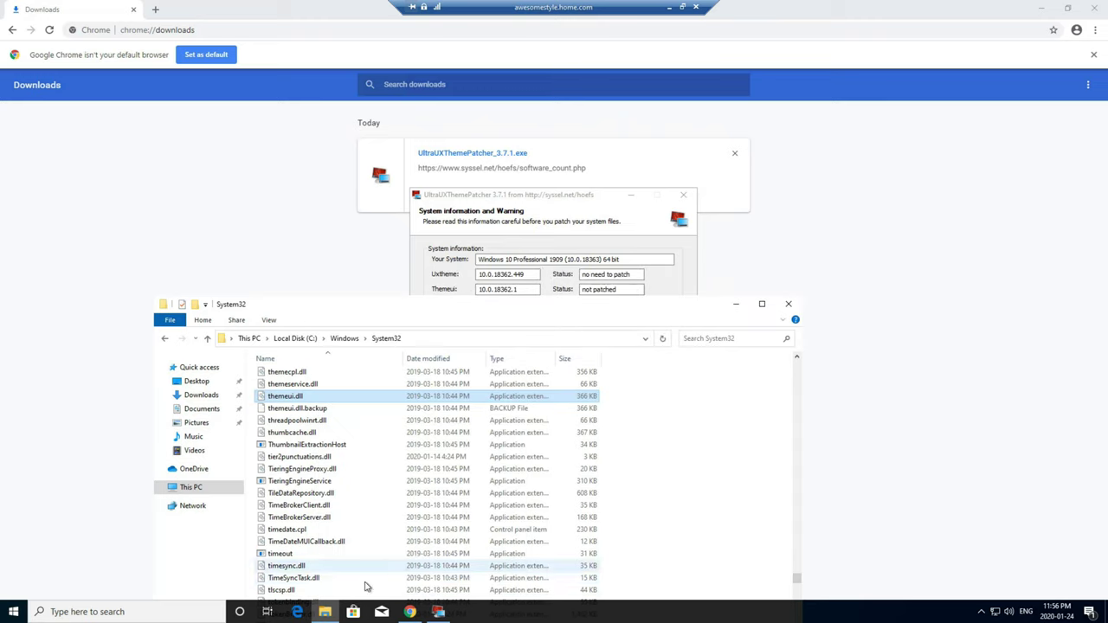
Reopen the security properties of themeui.dll to check the ALL APPLICATION PACKAGES and Administrators permissions, and close them without changes.
right_click(472, 400)
click(504, 550)
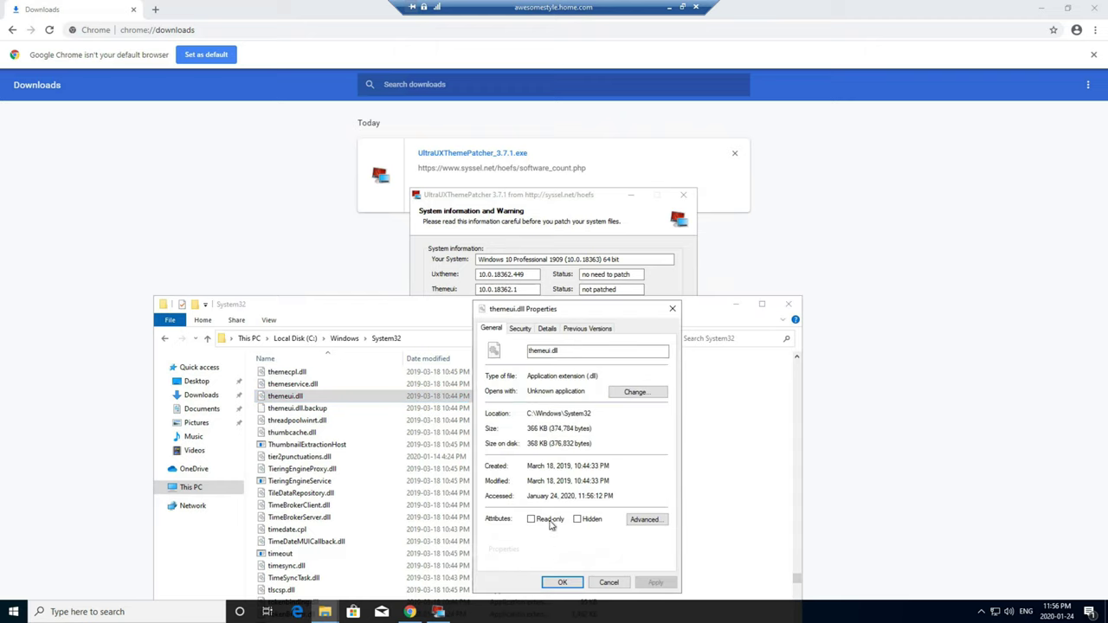
click(520, 329)
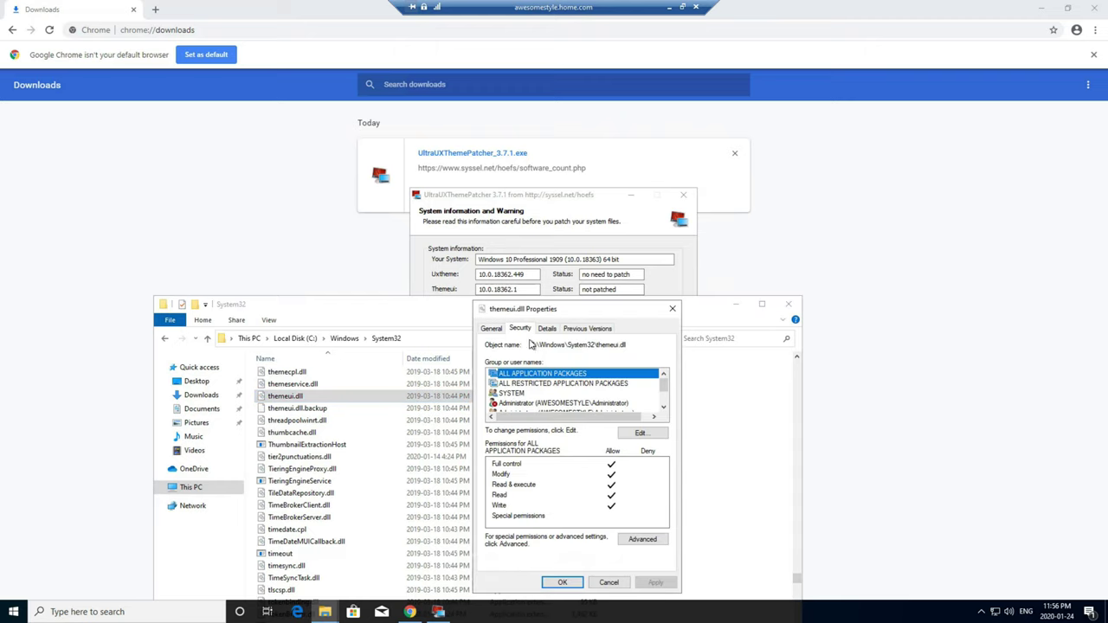
scroll(547, 413, down, 1)
click(549, 385)
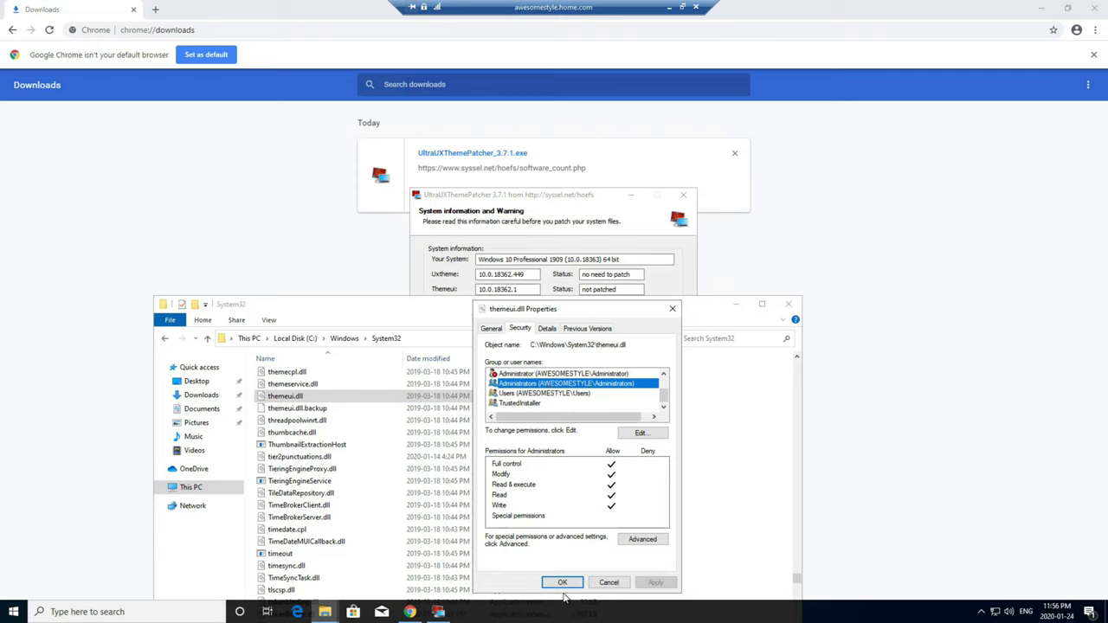
click(609, 582)
Consult the patcher's system file list, find UXInit.dll in System32 and open its security properties.
click(536, 211)
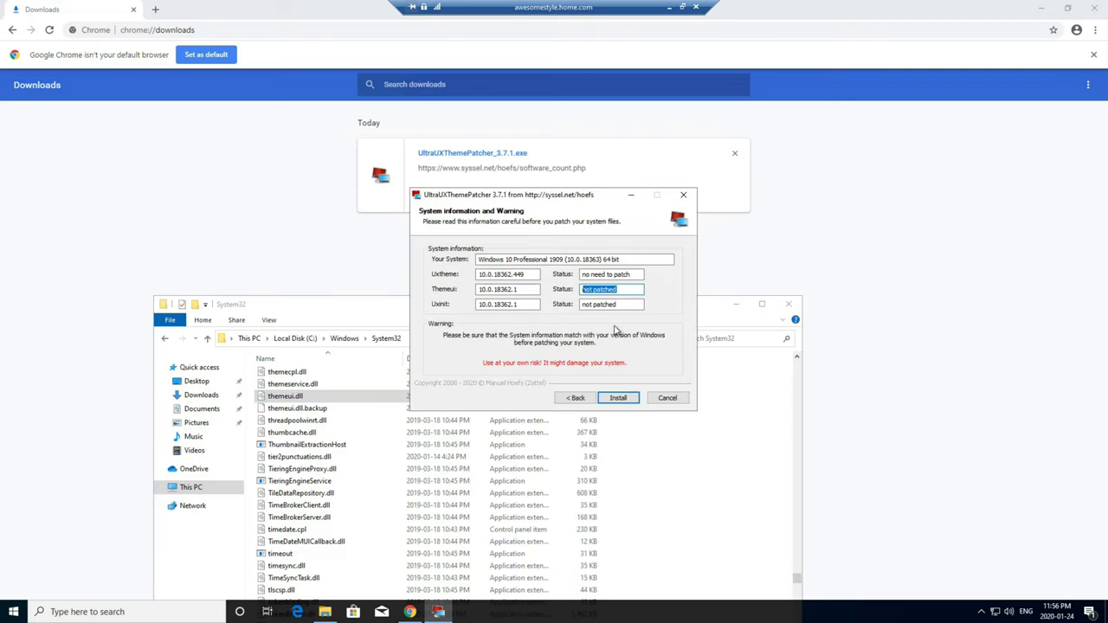
click(366, 434)
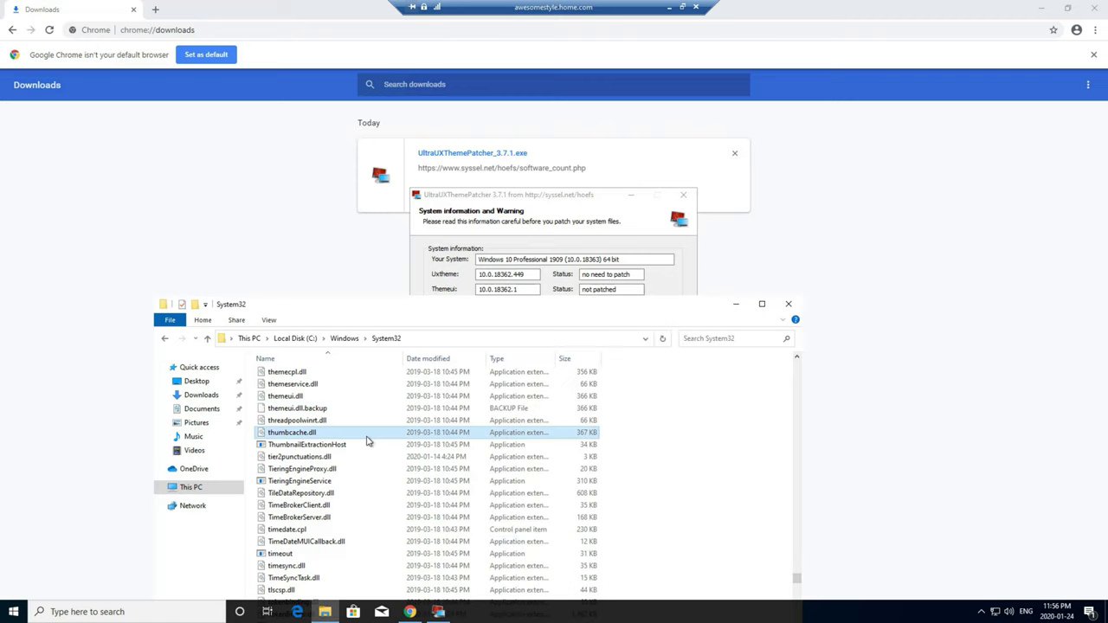
text(ux)
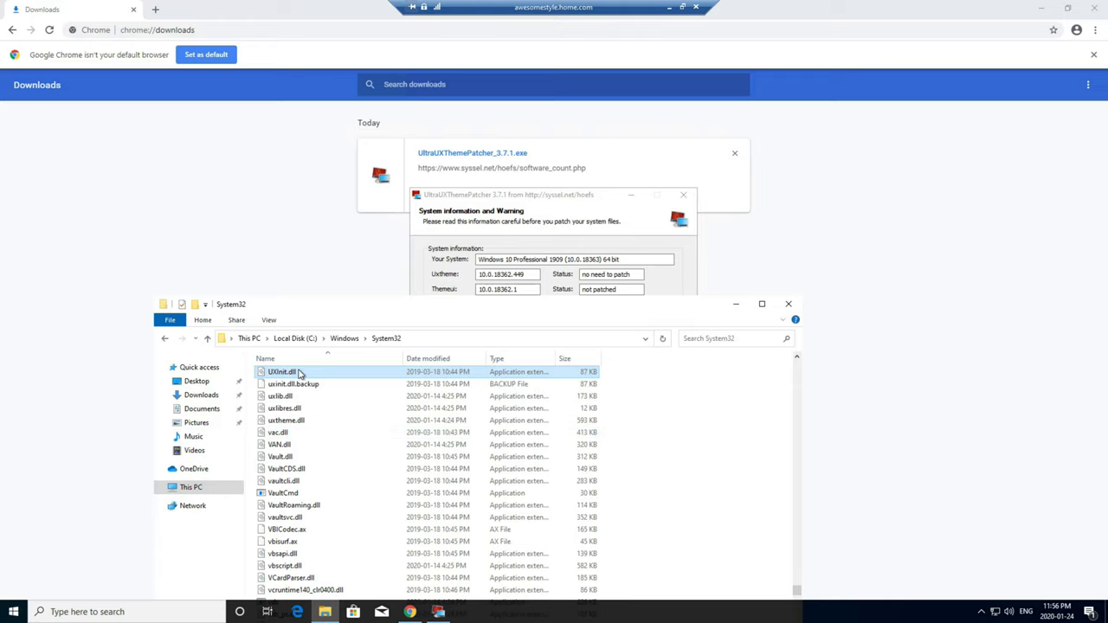
right_click(299, 372)
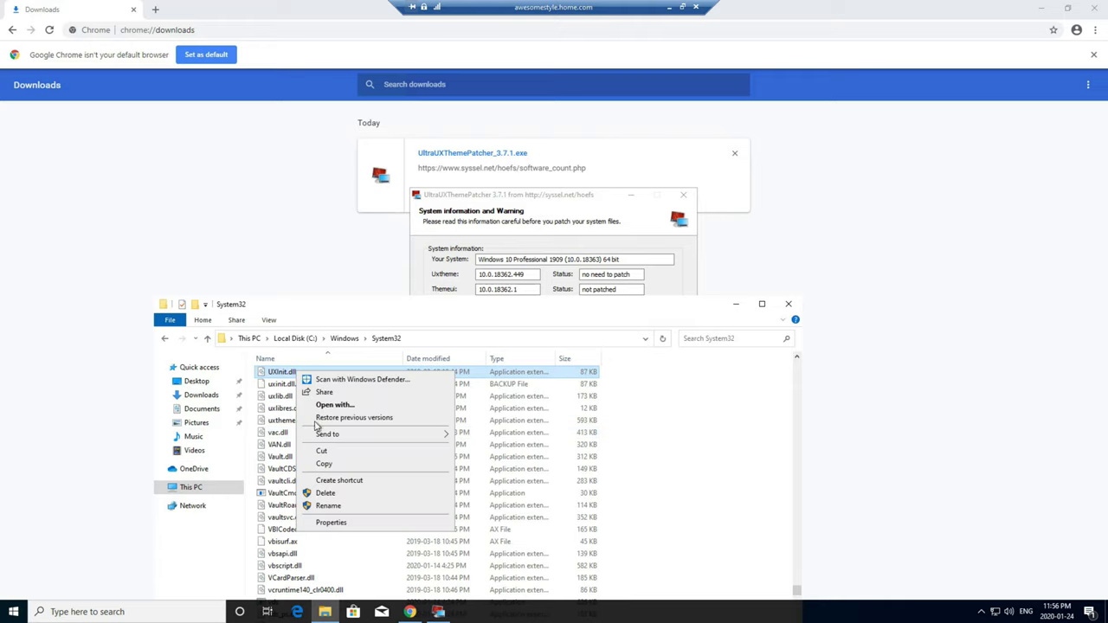
click(367, 524)
click(364, 331)
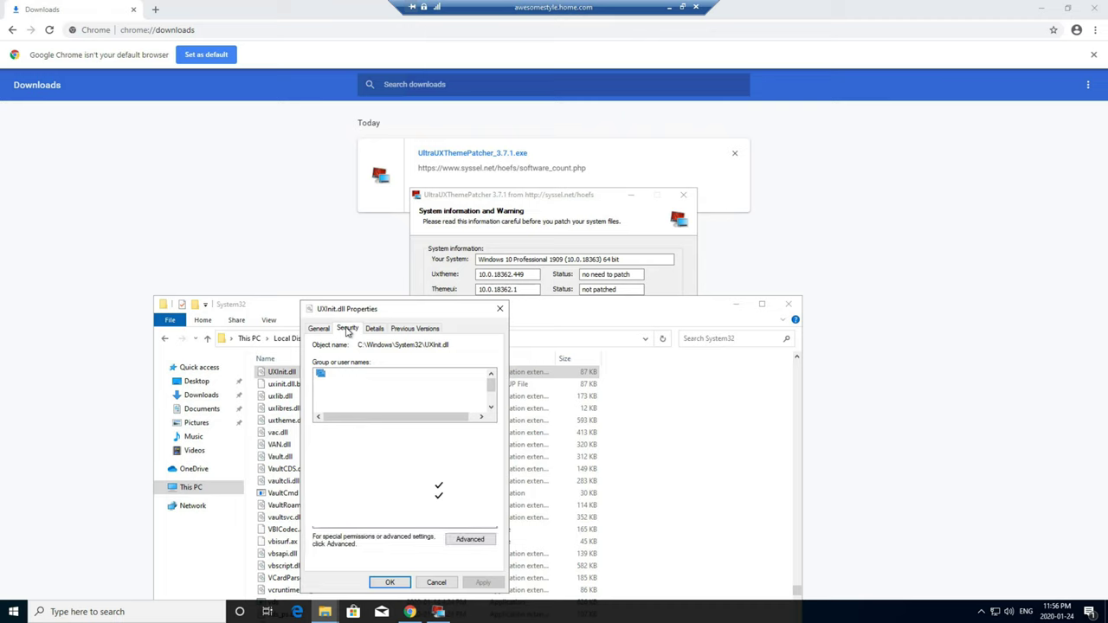
Grant ALL APPLICATION PACKAGES and Administrators Full control of UXInit.dll, accept the system folder permission change, and close its properties and the System32 window.
click(458, 434)
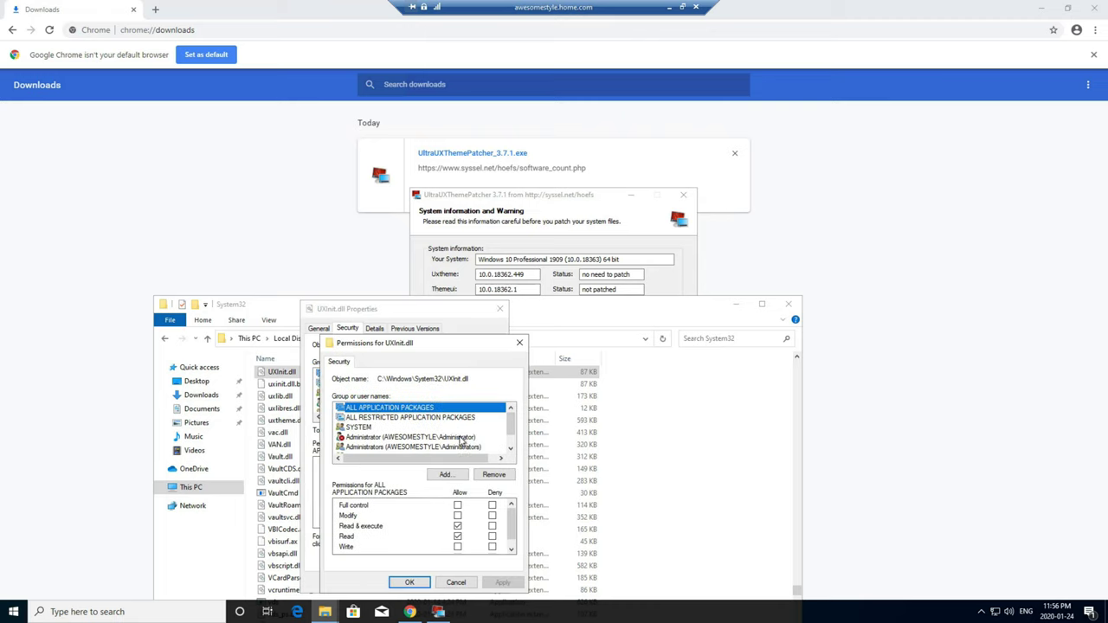
click(457, 505)
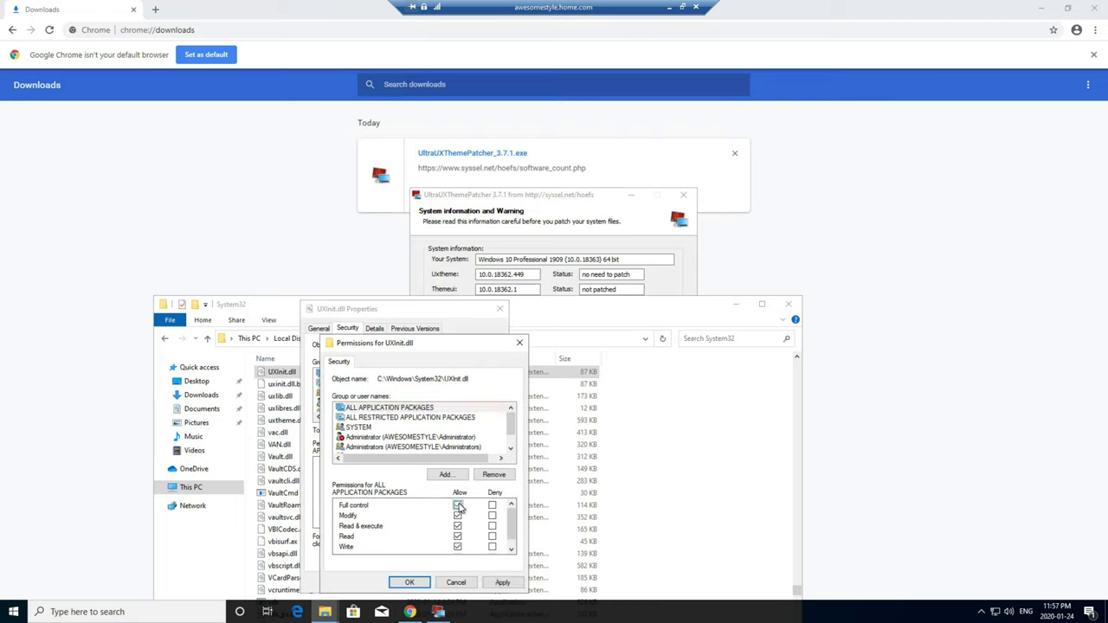
click(381, 449)
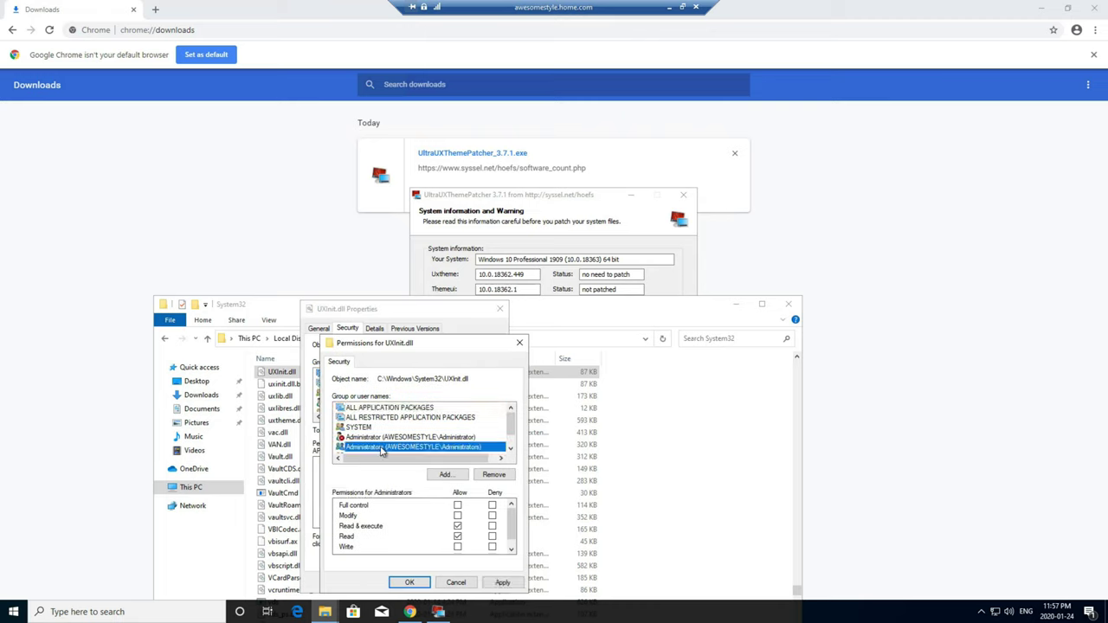
click(458, 507)
scroll(413, 448, down, 1)
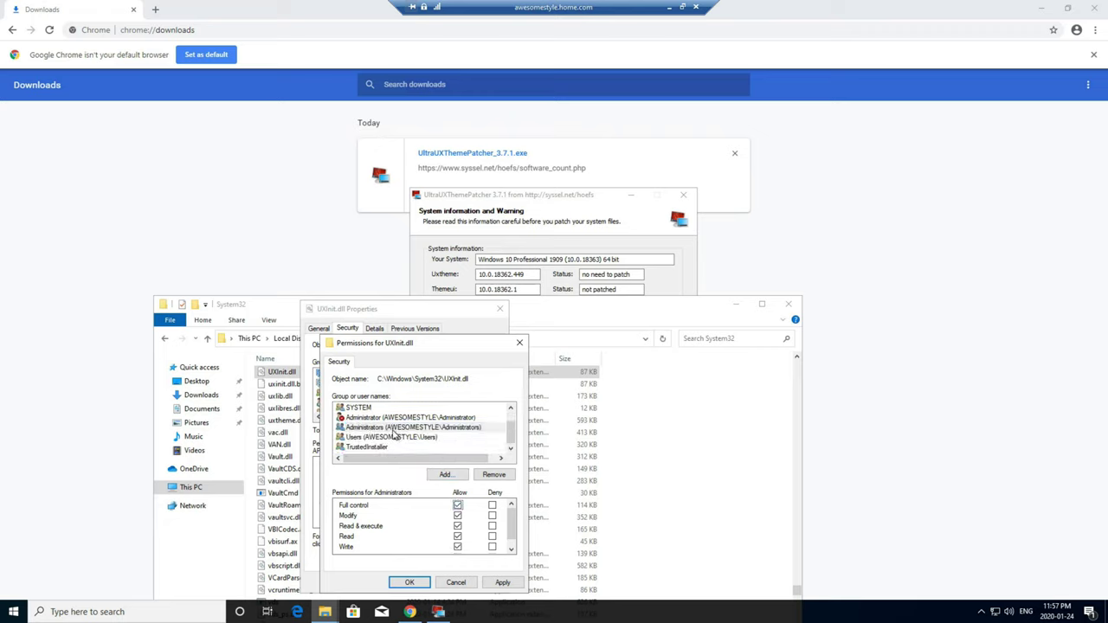
click(510, 584)
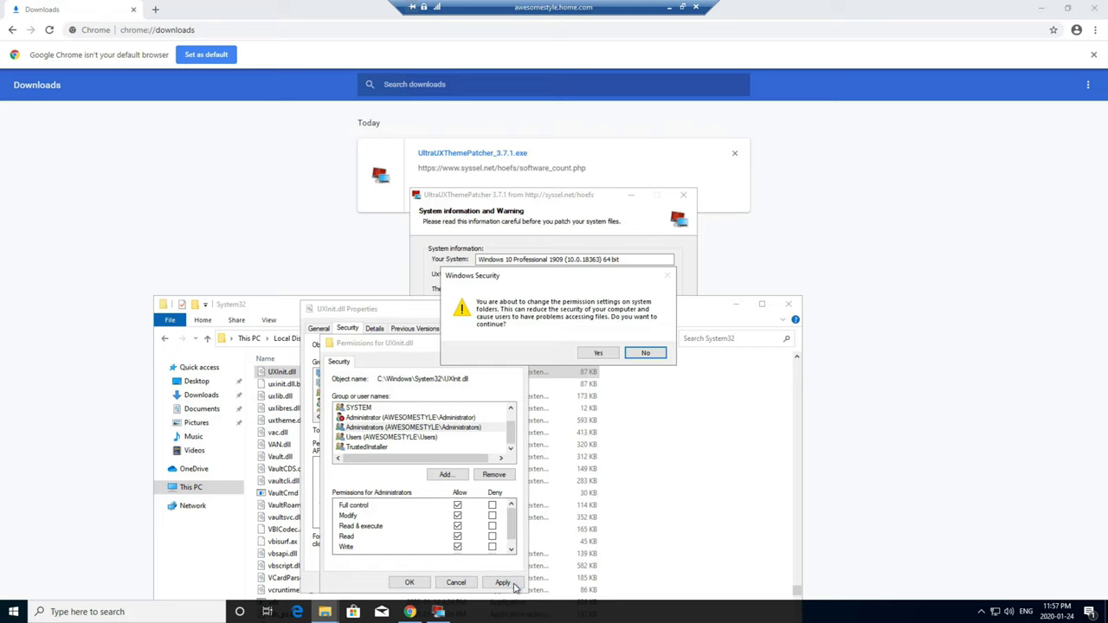
click(598, 352)
click(410, 582)
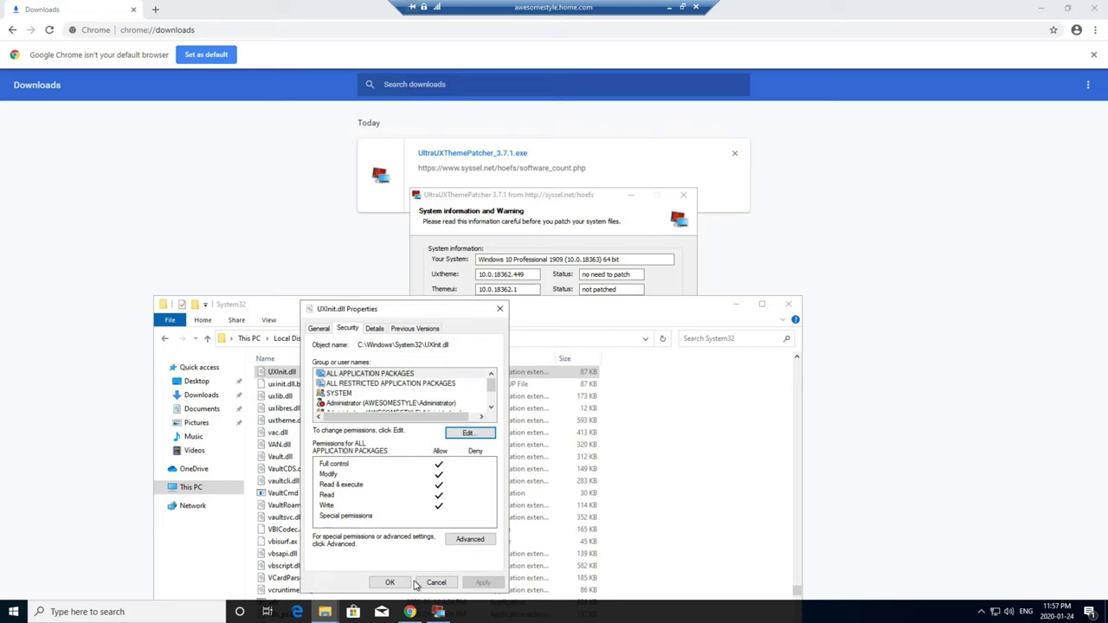
click(388, 583)
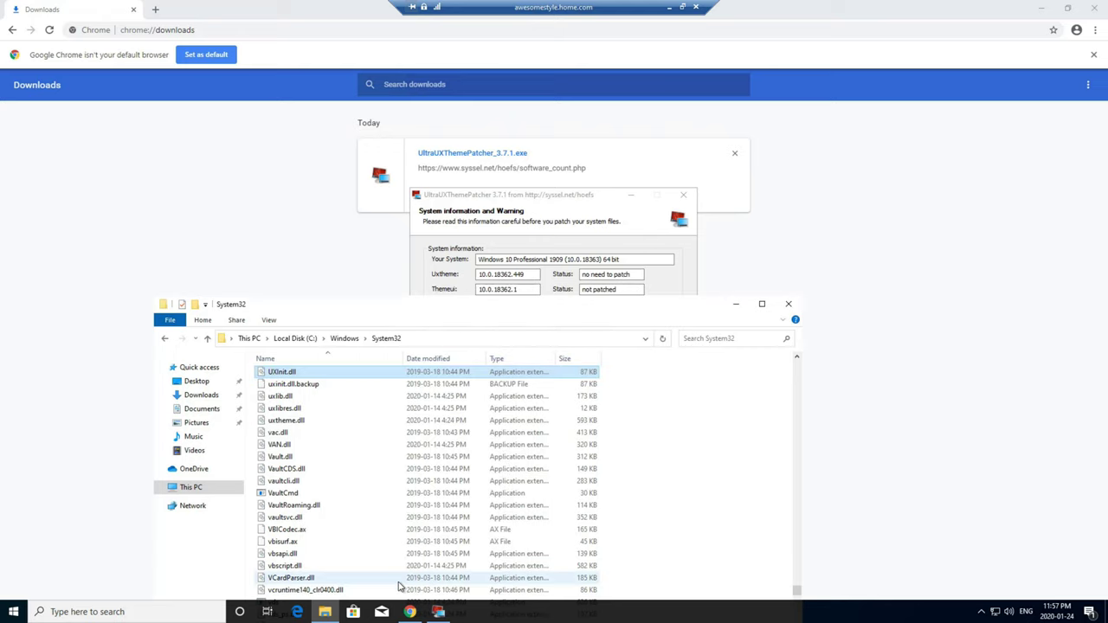
click(787, 304)
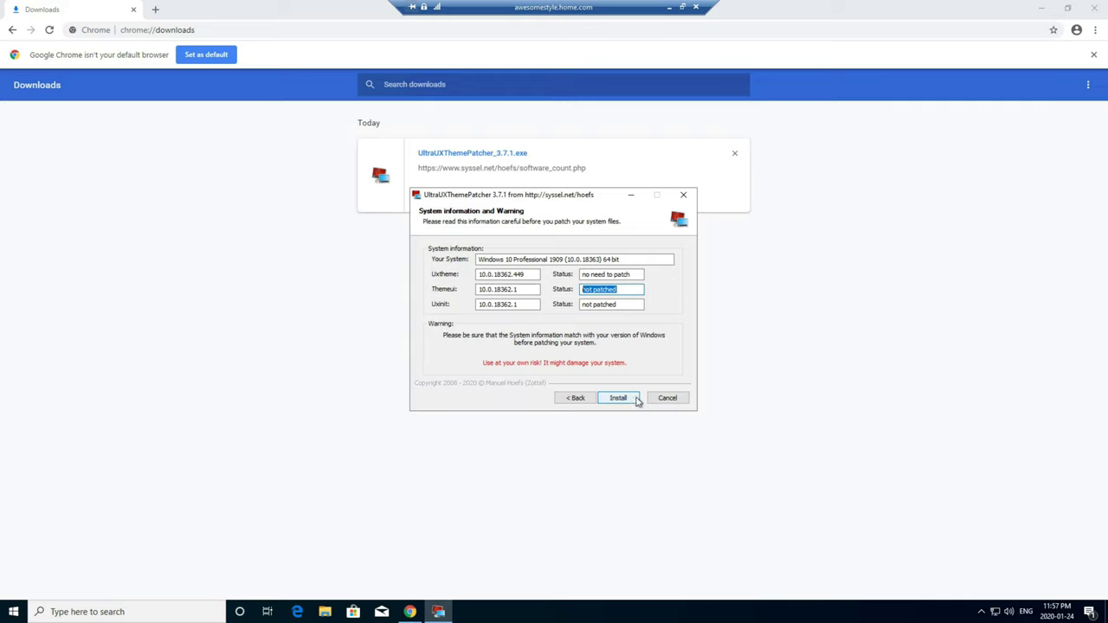
Quit the open patcher setup and run UltraUXThemePatcher_3.7.1 from its download folder as administrator.
click(668, 400)
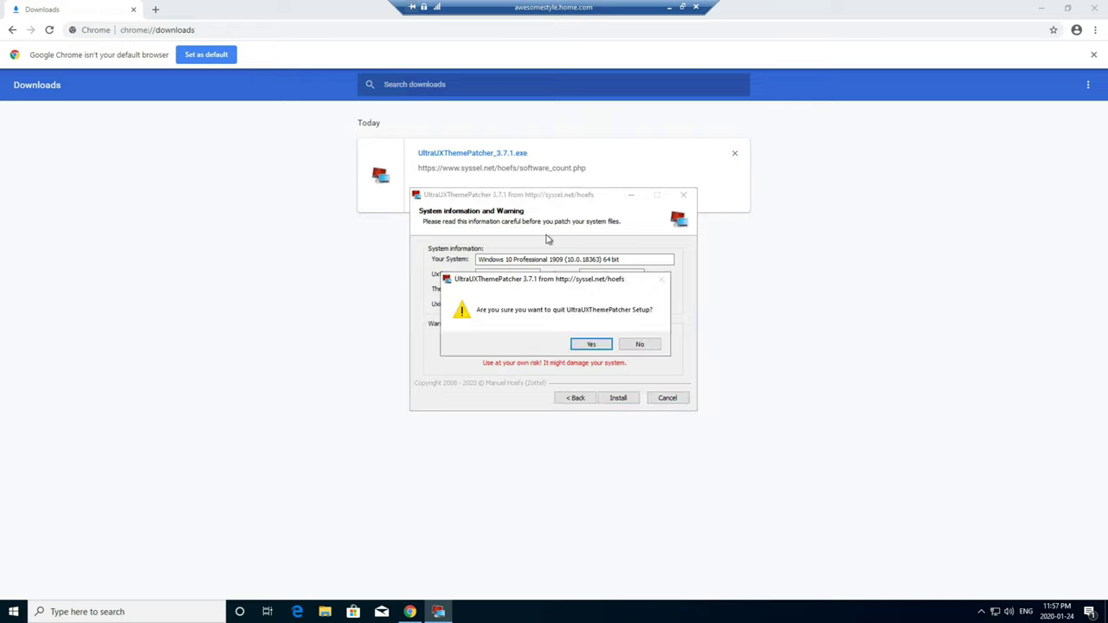
click(601, 346)
click(434, 196)
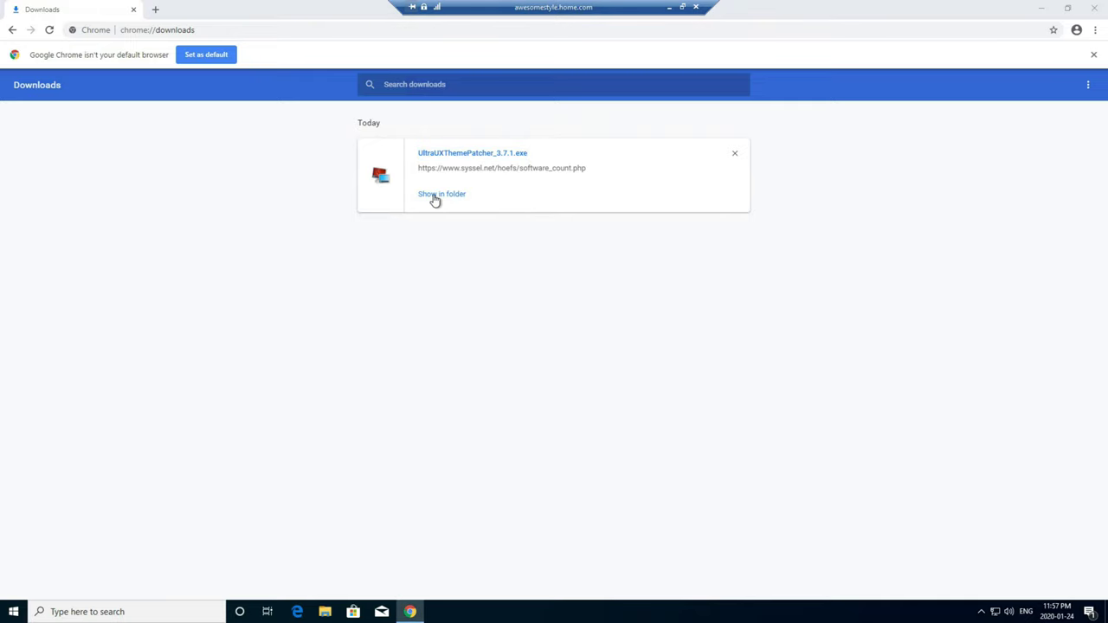
right_click(320, 334)
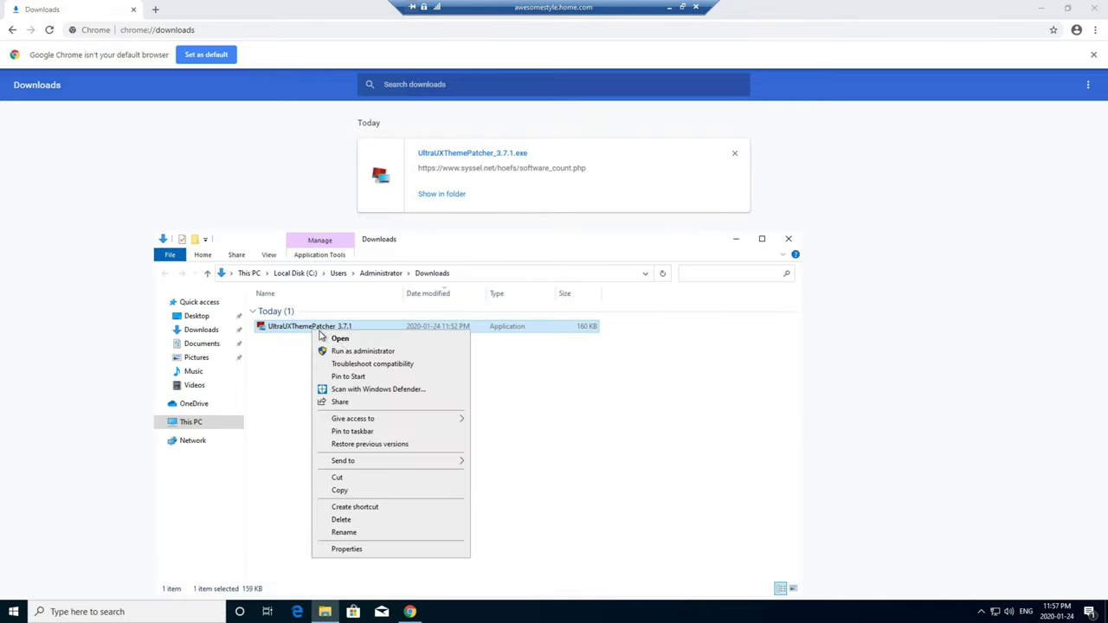
click(363, 352)
Accept the licence agreement and install the theme patch, finishing setup with the Reboot now option.
click(612, 398)
click(516, 373)
click(616, 399)
click(616, 399)
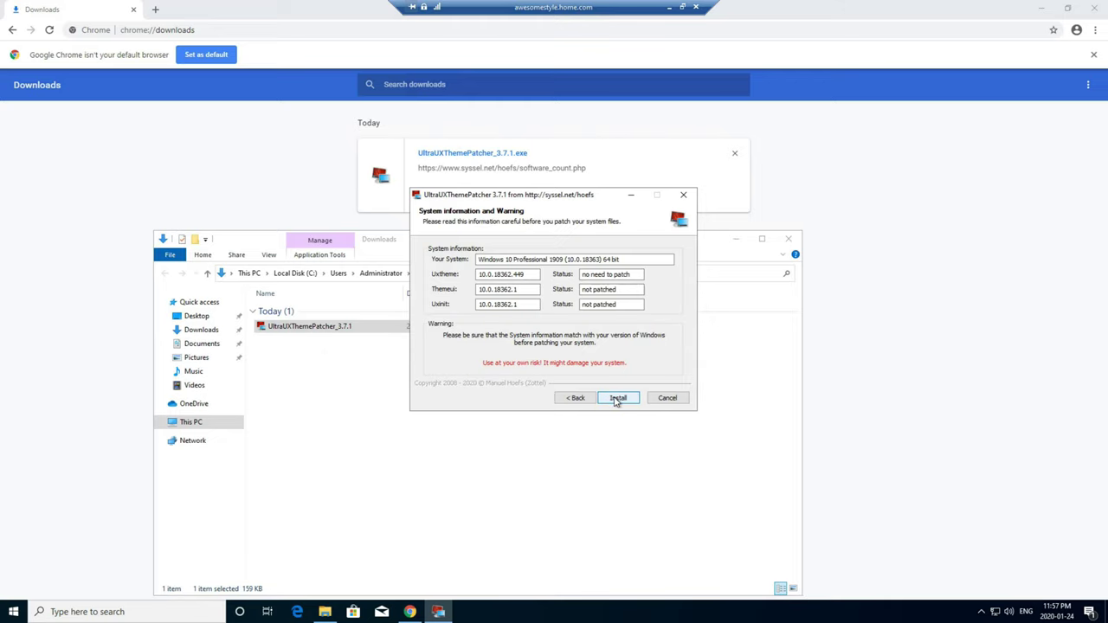
click(616, 399)
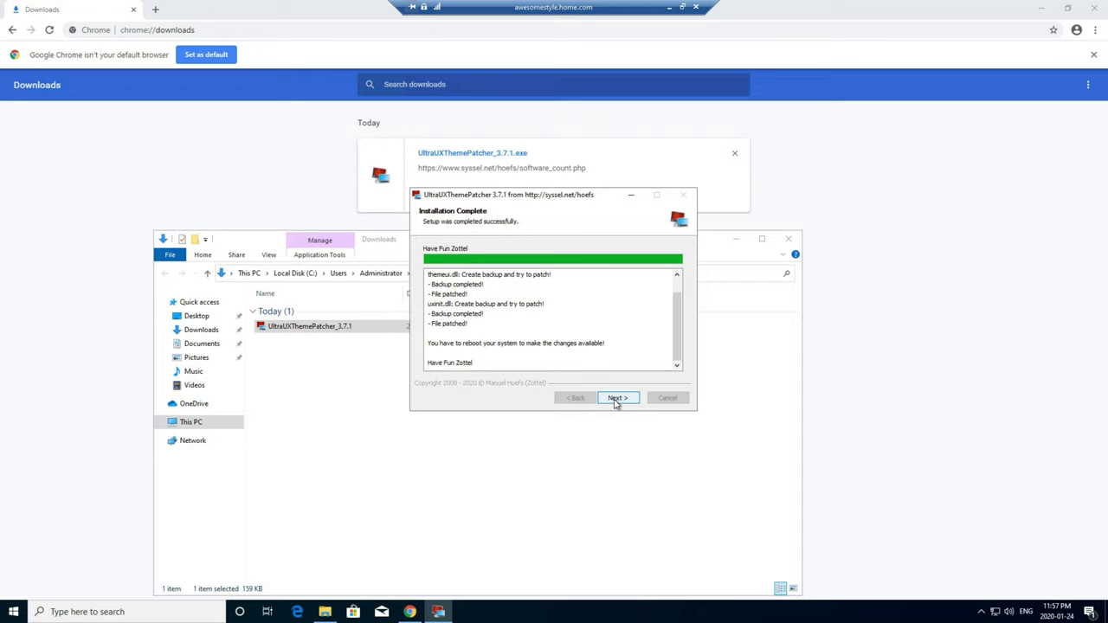
click(618, 399)
click(618, 399)
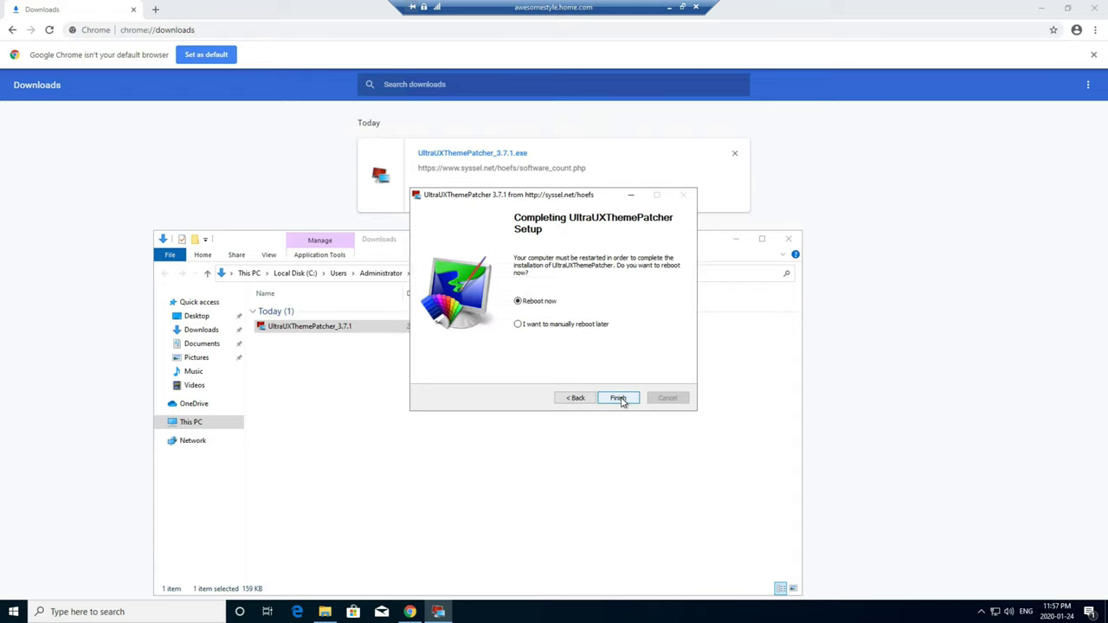
click(618, 398)
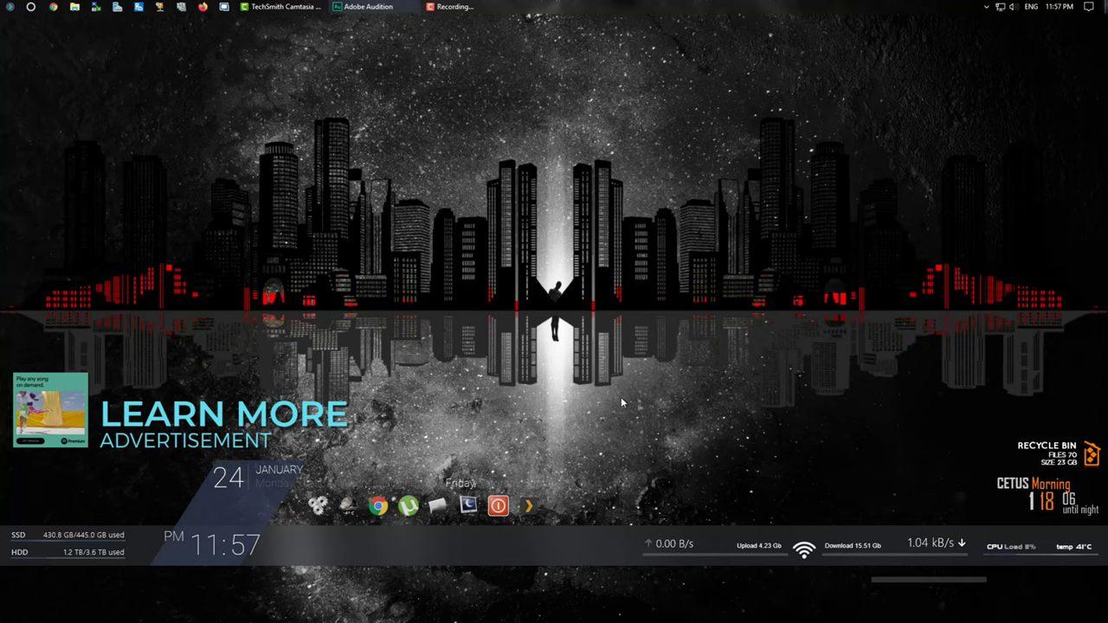
Reconnect to awesomestyle.home.com through Remote Desktop Connection, entering the account password.
text(rdp)
key(Return)
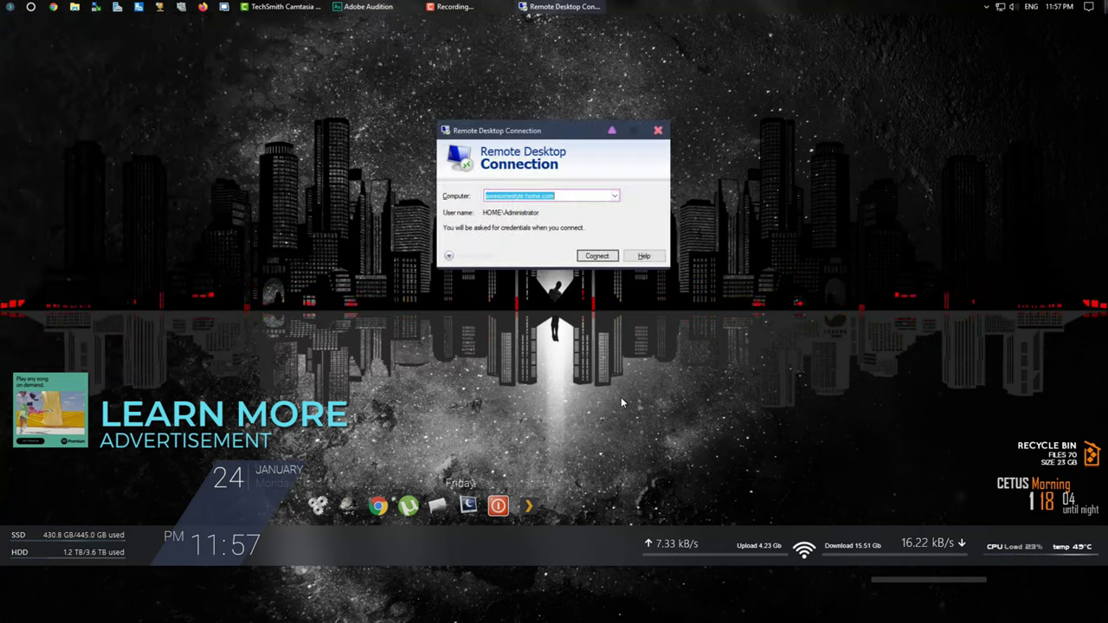
key(Return)
text(*****)
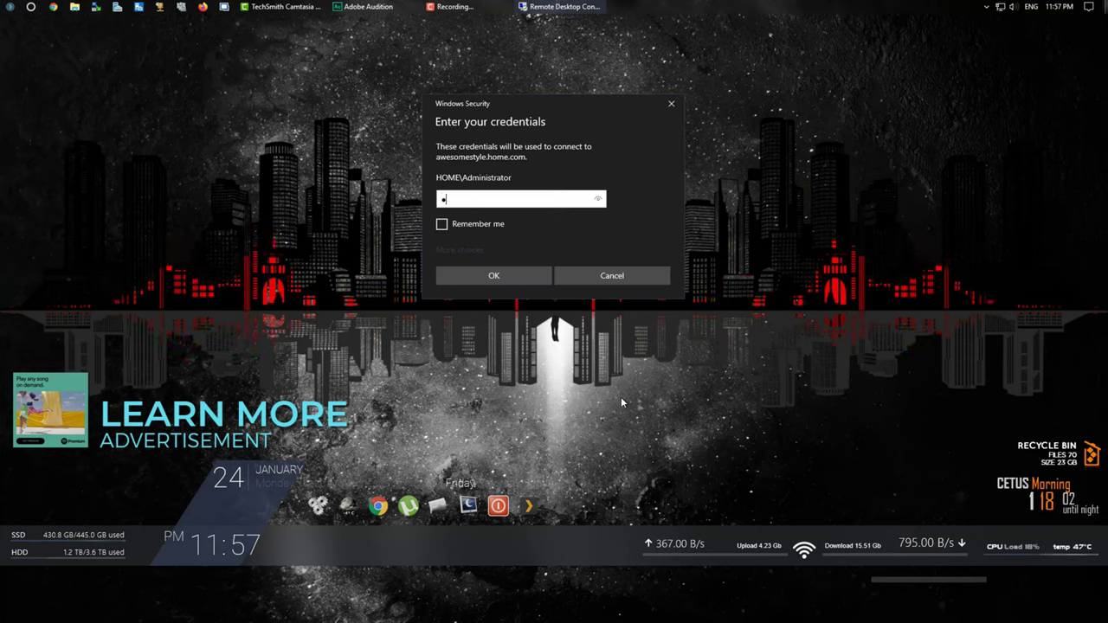
text(******)
key(Return)
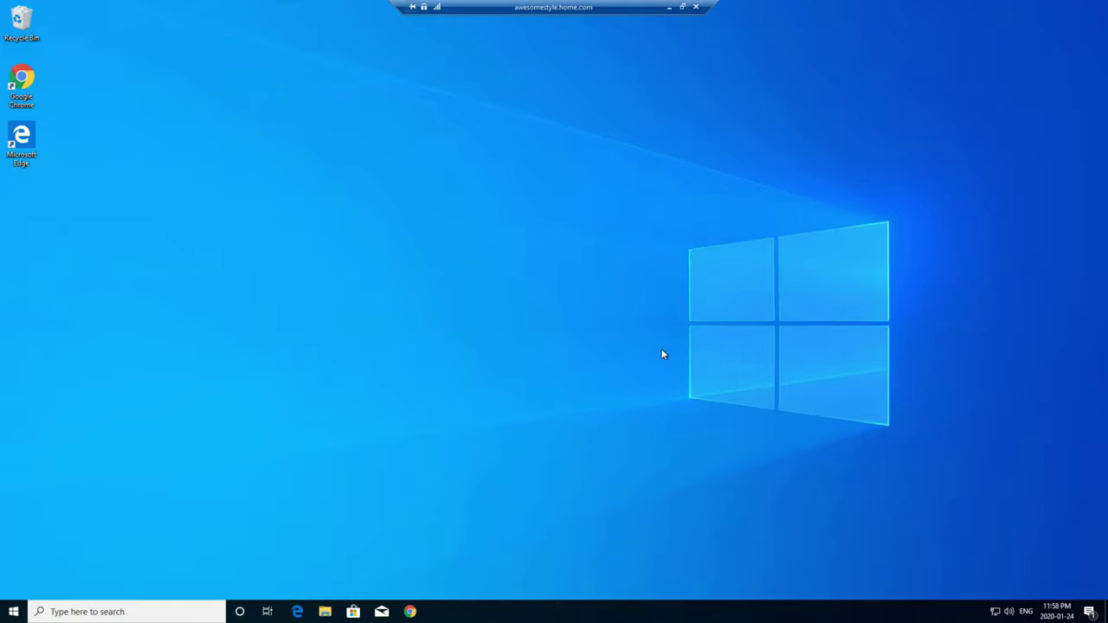
Switch to Chrome on the remote computer, open its download list and launch UltraUXThemePatcher_3.7.1.exe.
click(410, 611)
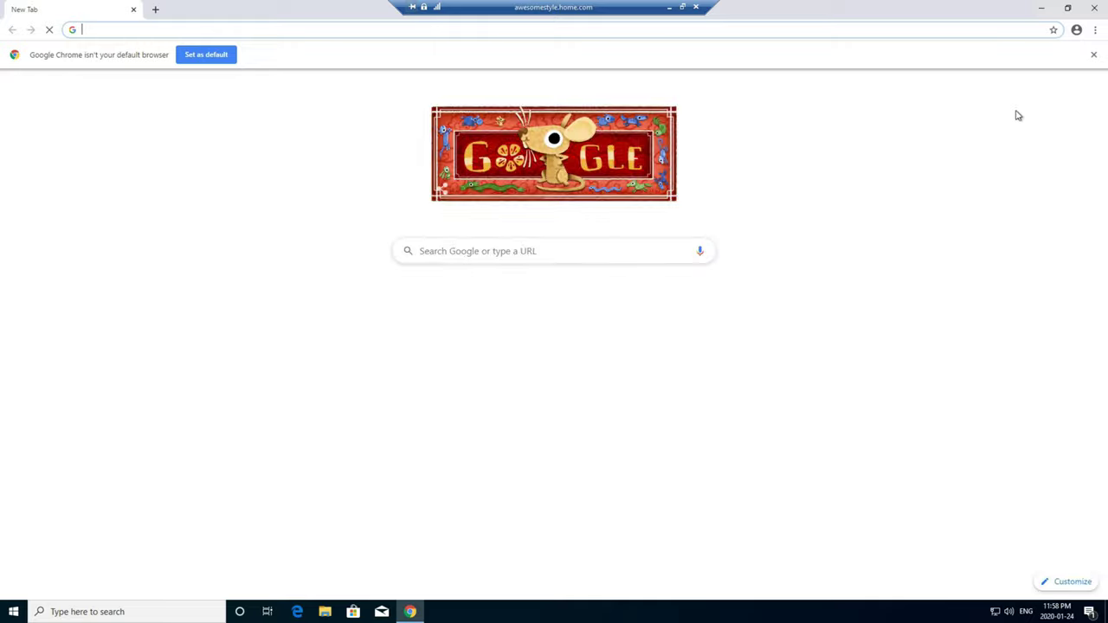
click(1095, 30)
click(1004, 109)
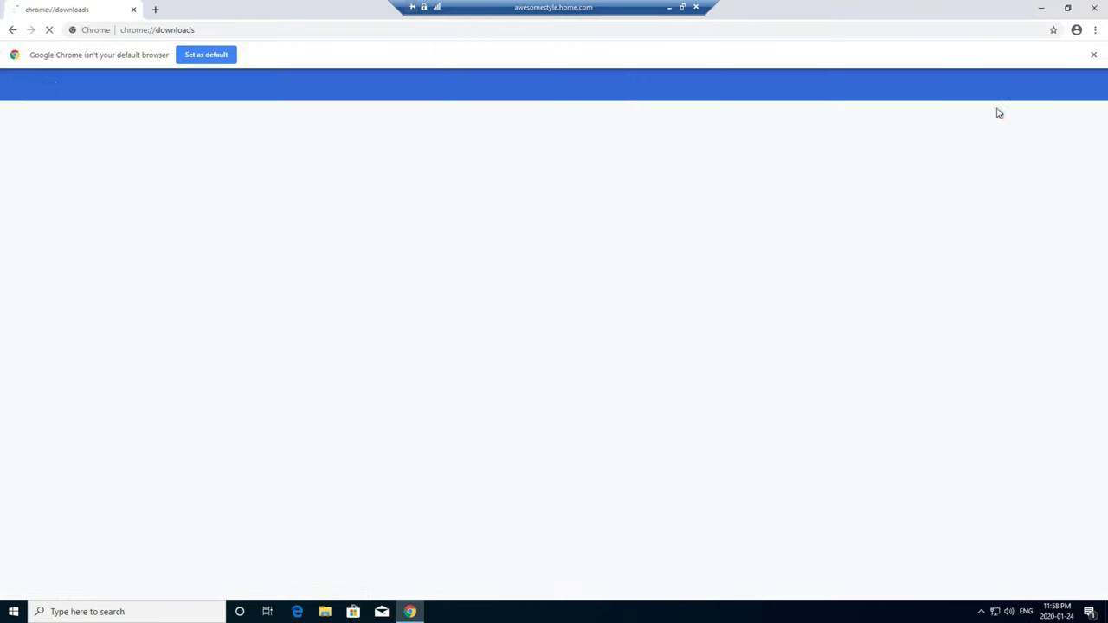
click(467, 154)
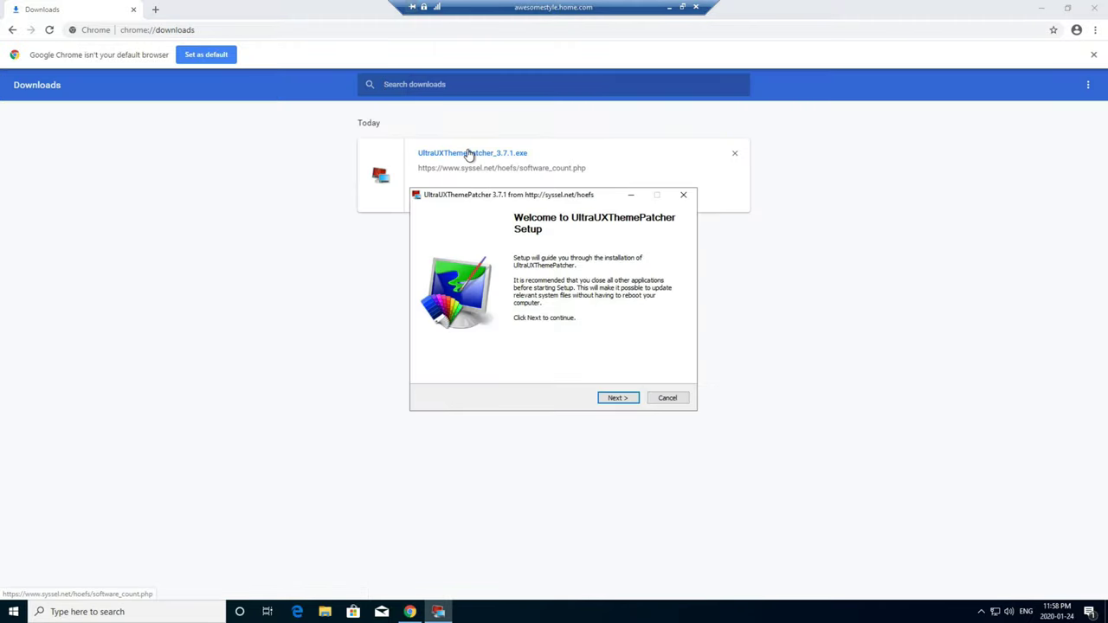
Advance the patcher setup to its system information, check the Themeui and Uxinit patch status, and quit without installing.
click(616, 397)
click(506, 371)
click(617, 397)
click(618, 398)
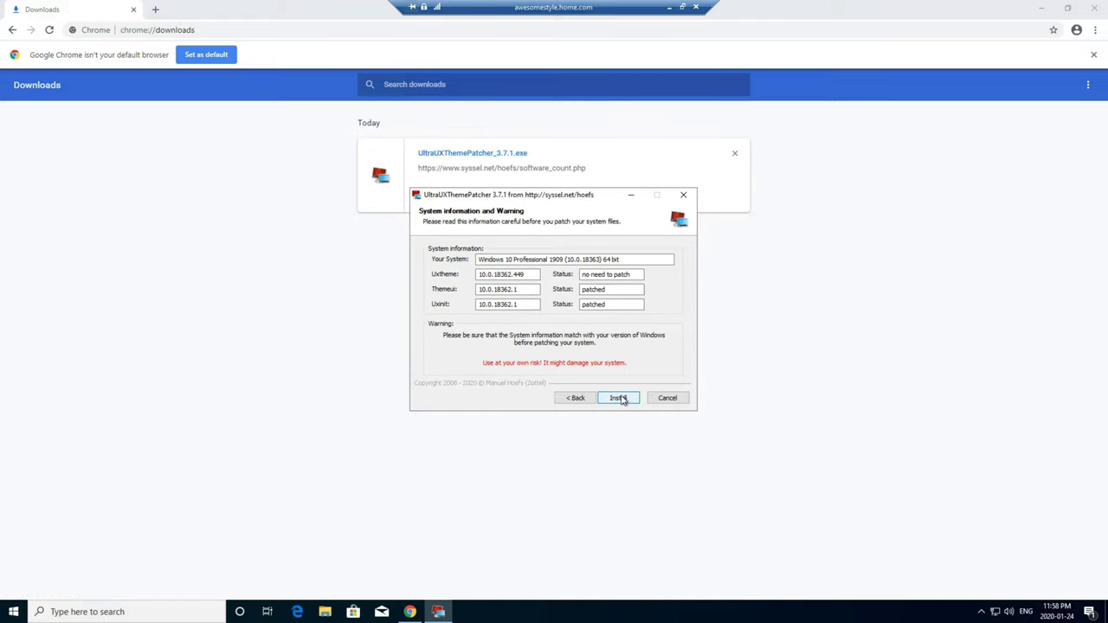
drag(639, 289, 576, 291)
drag(639, 304, 548, 309)
drag(445, 196, 421, 191)
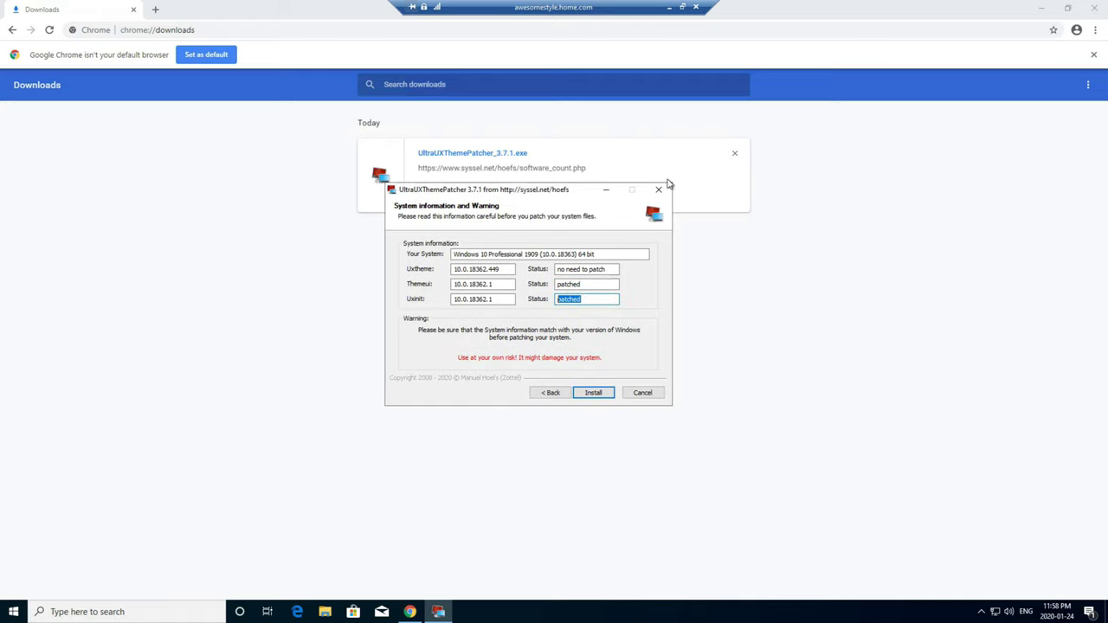
click(660, 191)
click(590, 344)
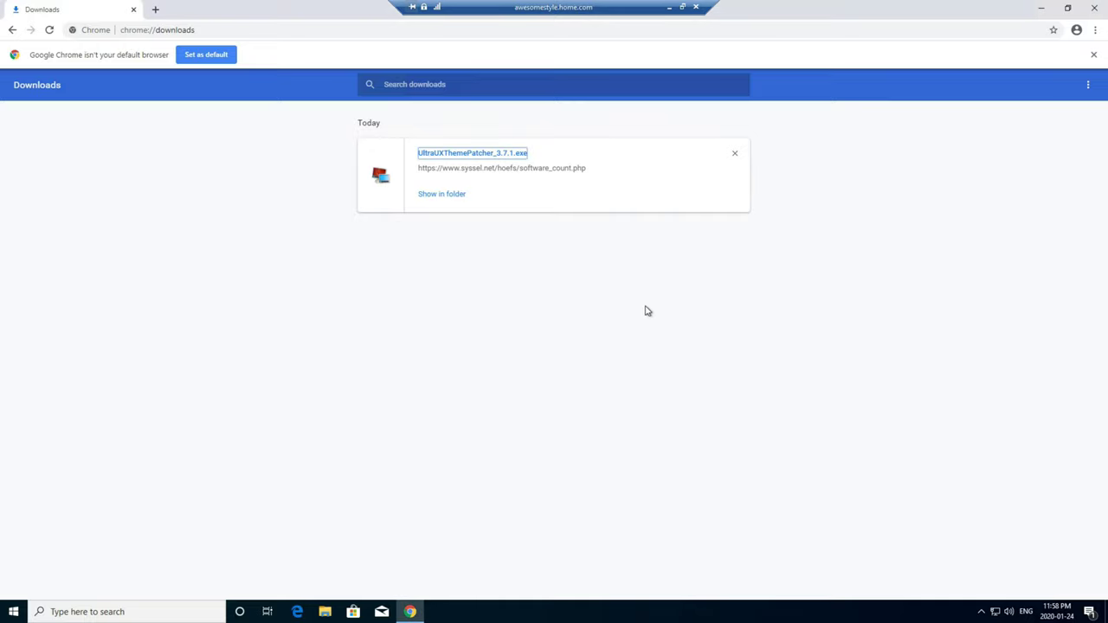
Search the web for rainmeter, open rainmeter.net and download the 4.3.1 Final Release.
click(351, 36)
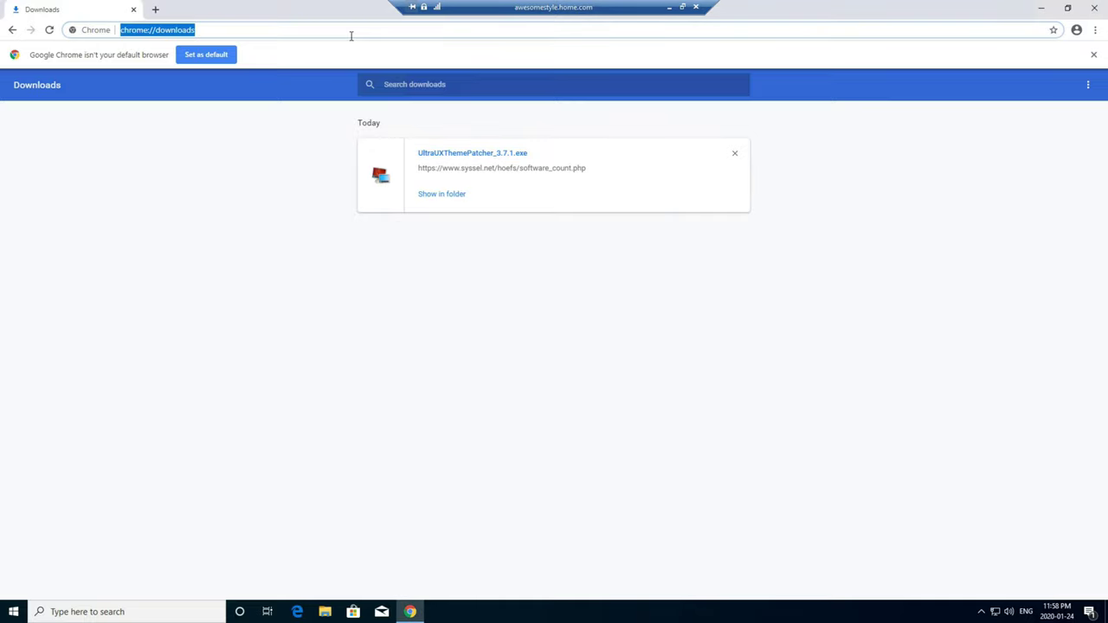
text(rainmeter)
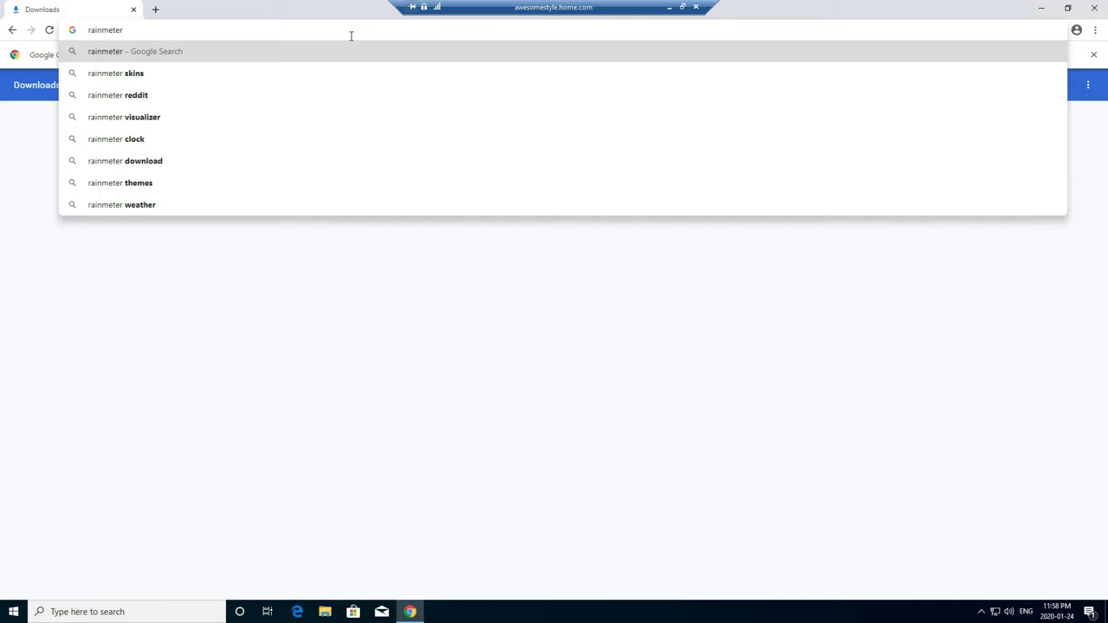
key(Return)
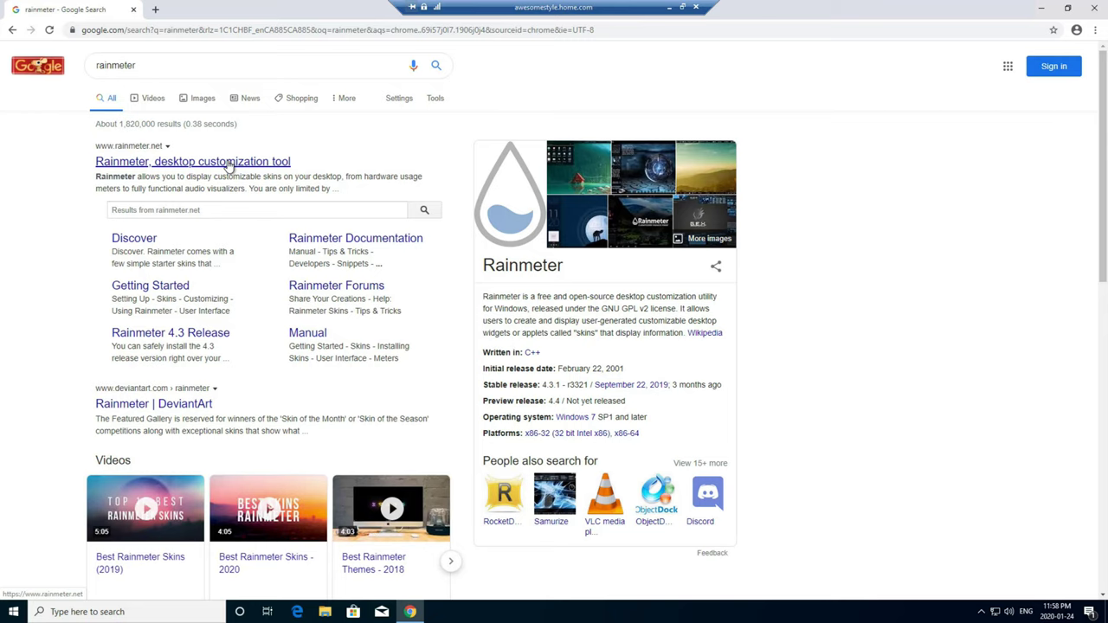
click(229, 163)
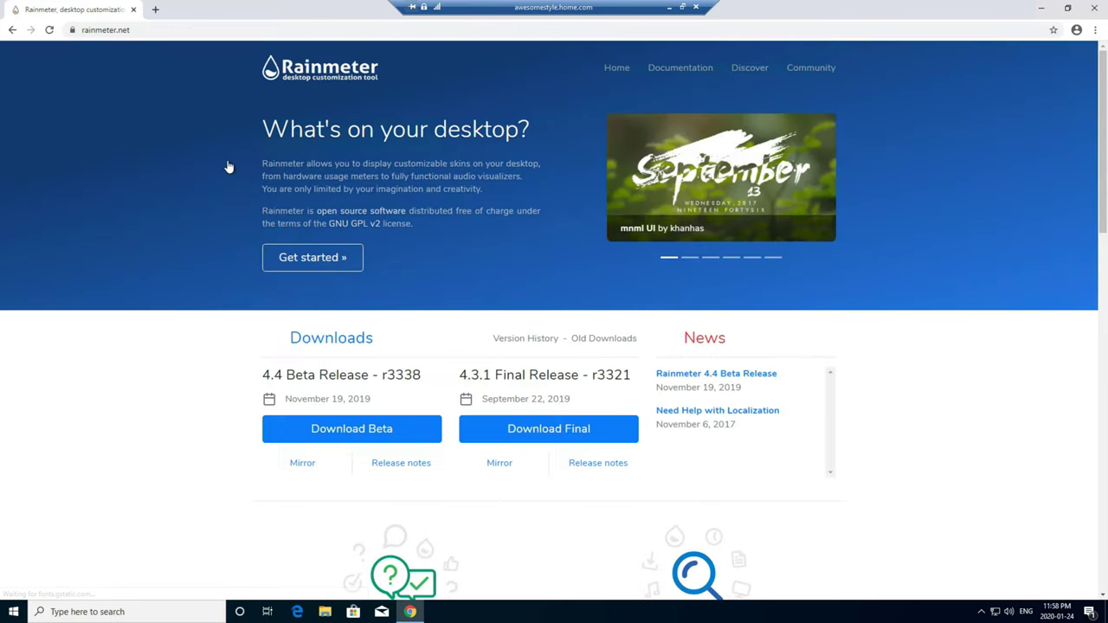
click(551, 432)
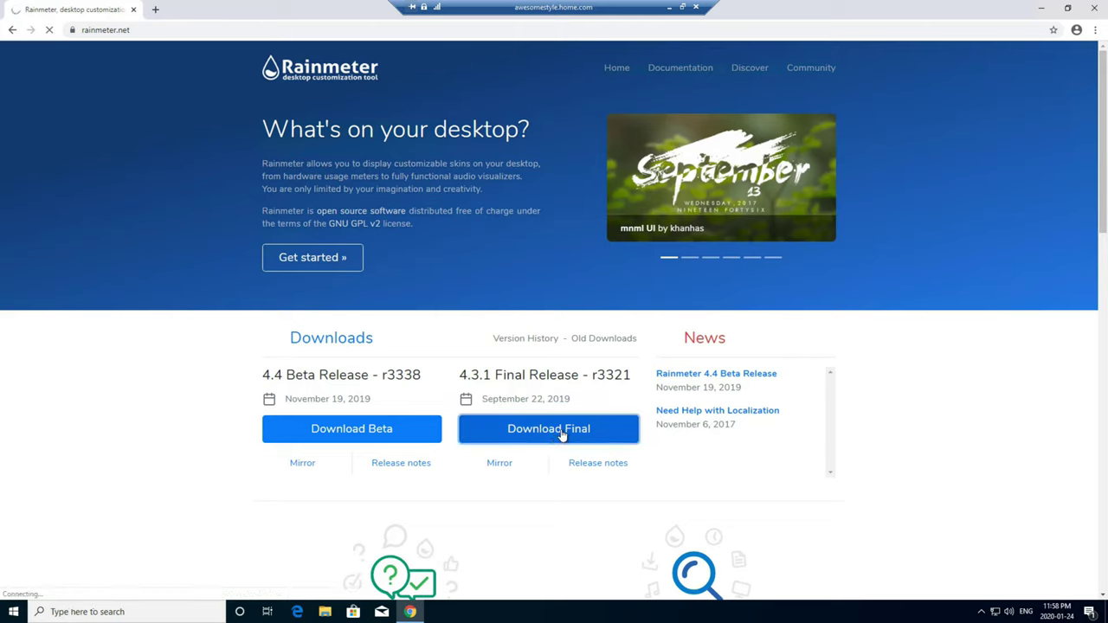
Install Rainmeter in English as a standard 64-bit installation in C:\Program Files\Rainmeter with launch on startup, and run it on finishing.
click(75, 594)
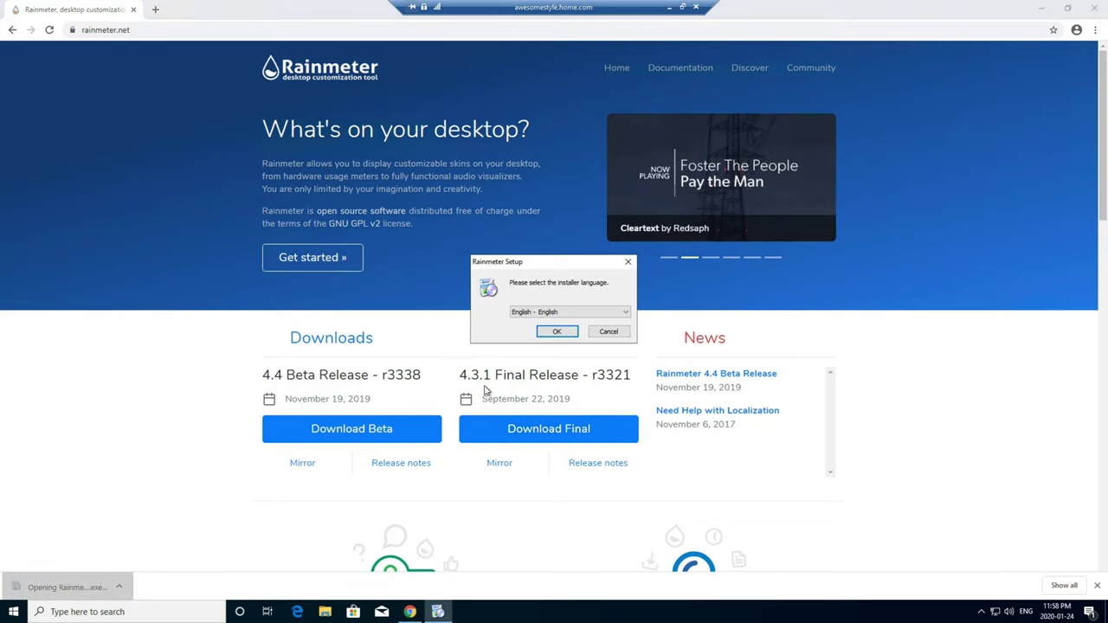
click(557, 332)
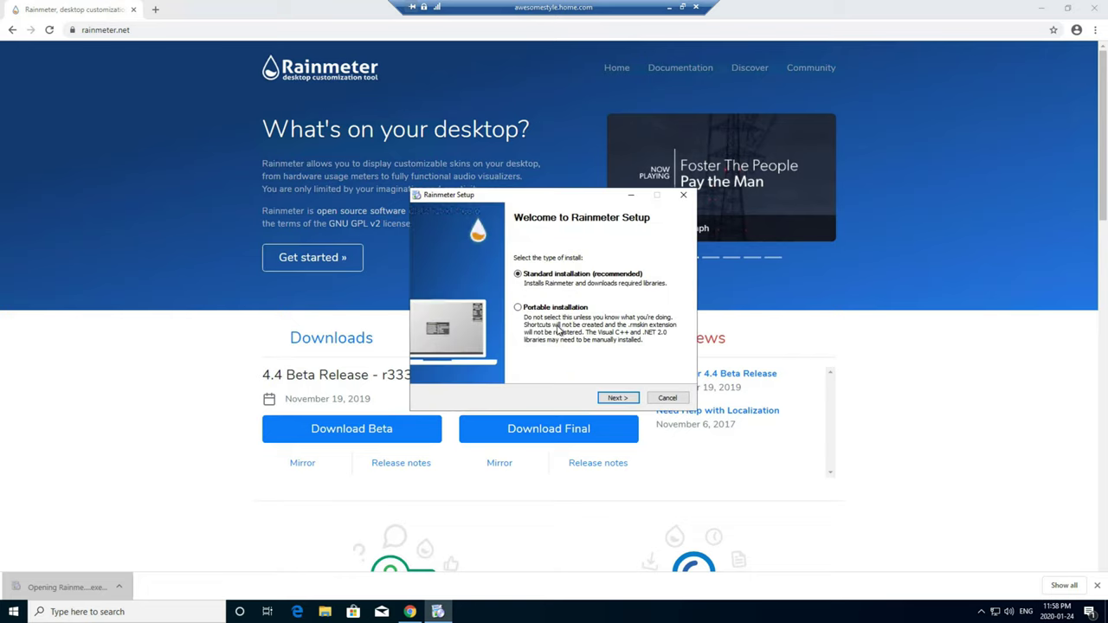
click(618, 399)
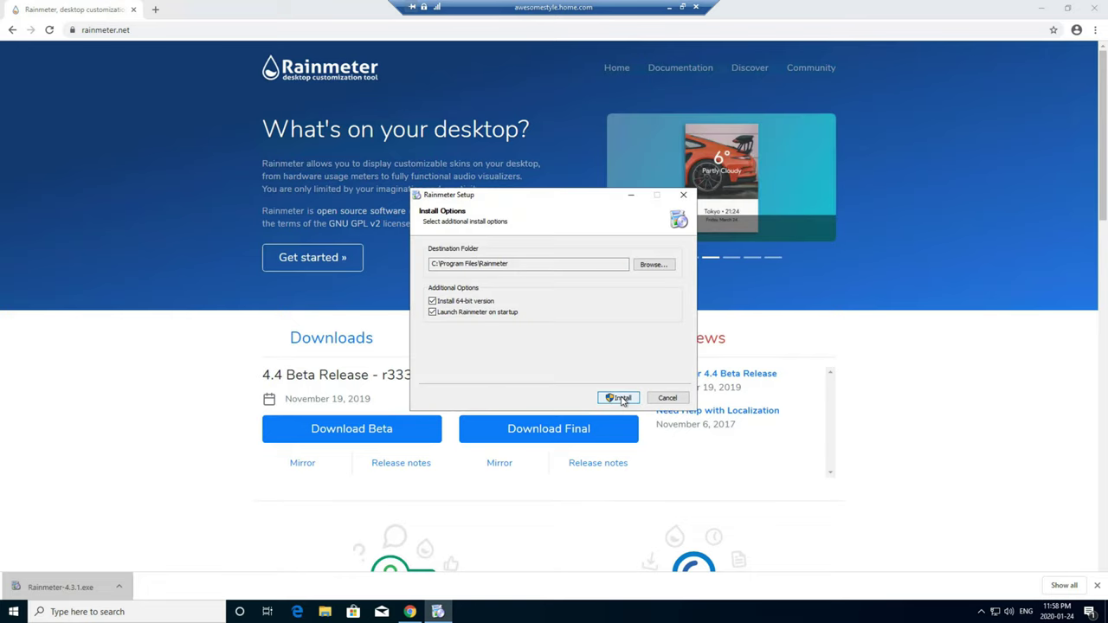
click(618, 397)
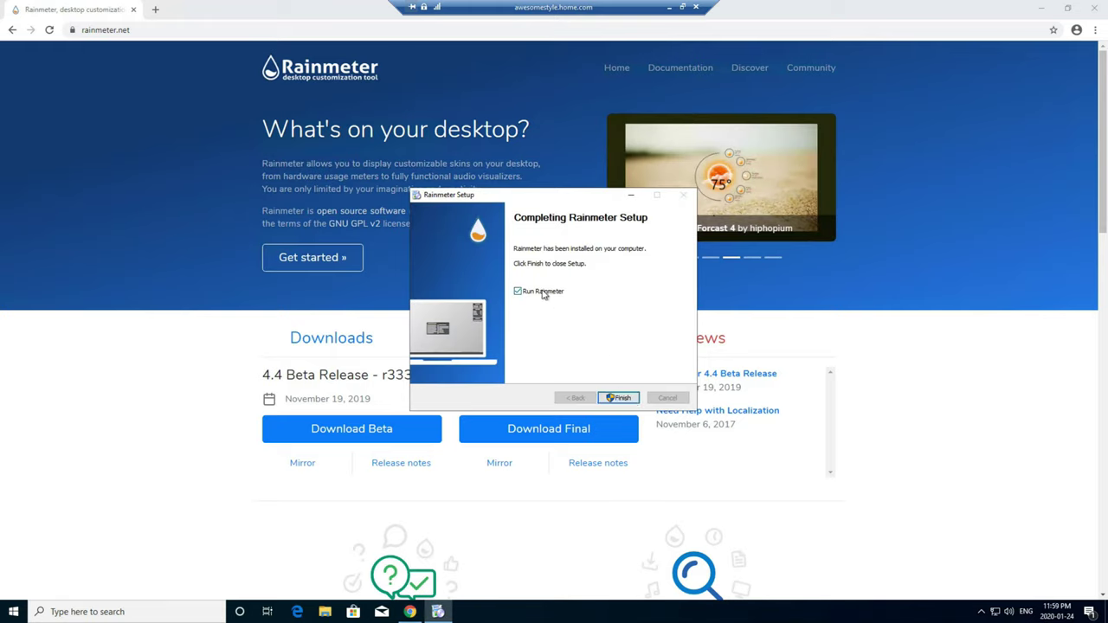
click(620, 398)
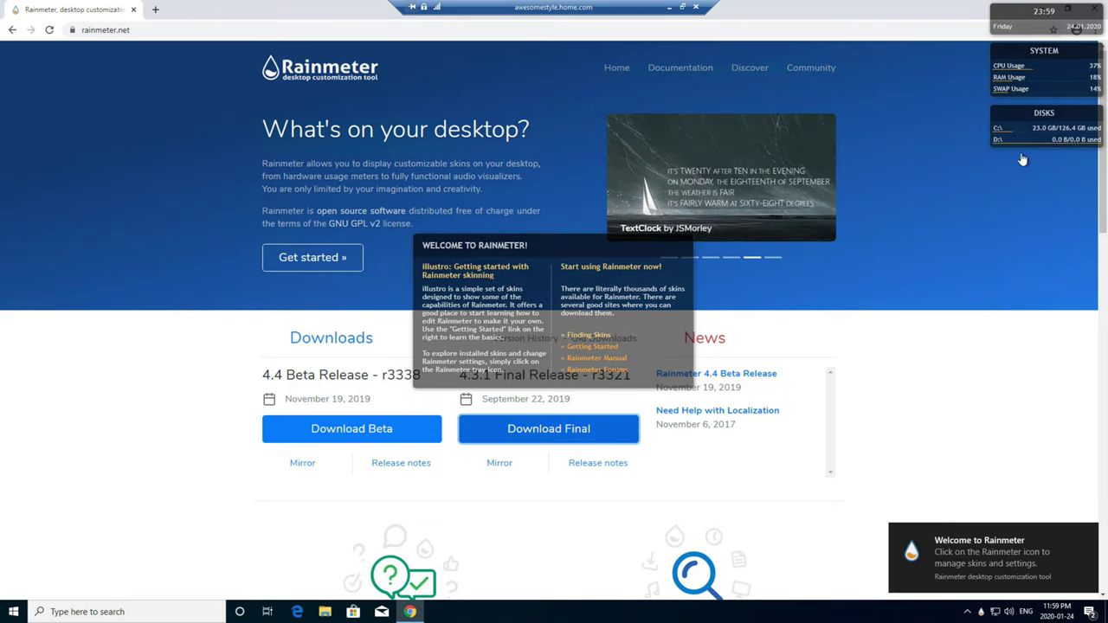
Unload the illustro Welcome skin from the desktop.
right_click(636, 287)
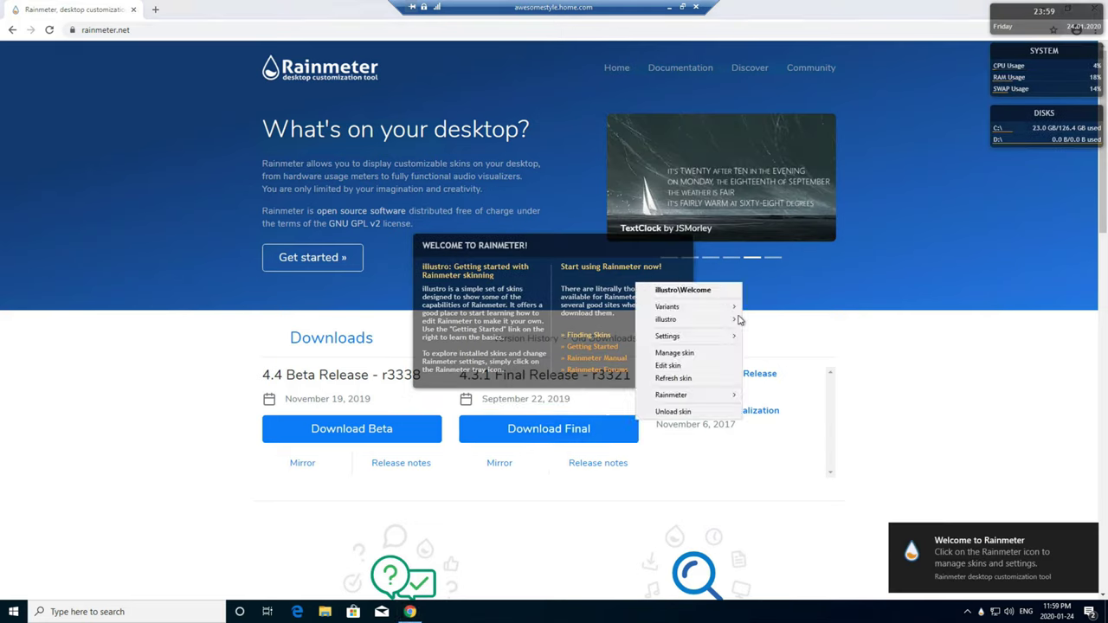
right_click(559, 295)
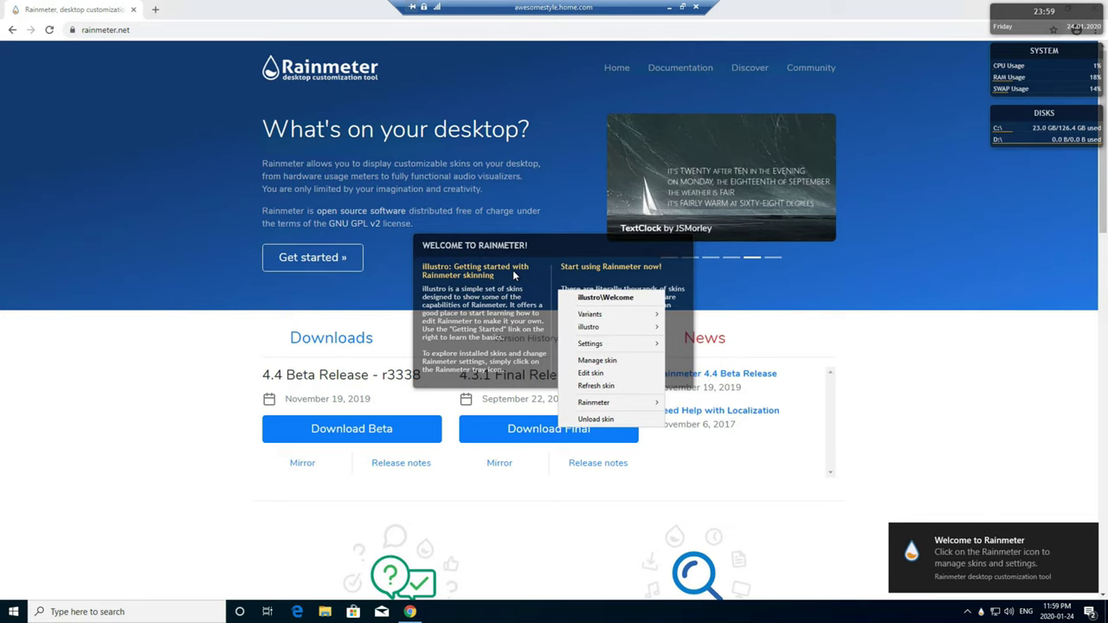
click(604, 420)
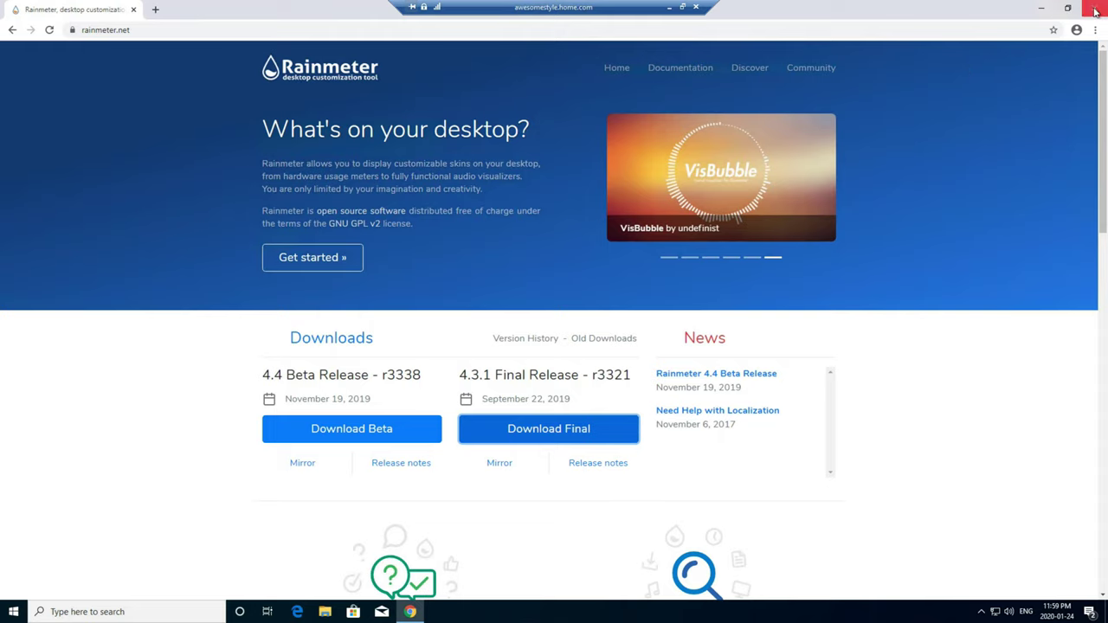
Search the web for "thin deviantart rainmeter" and open the ThinBar Suite | Rainmeter page on DeviantArt.
click(731, 35)
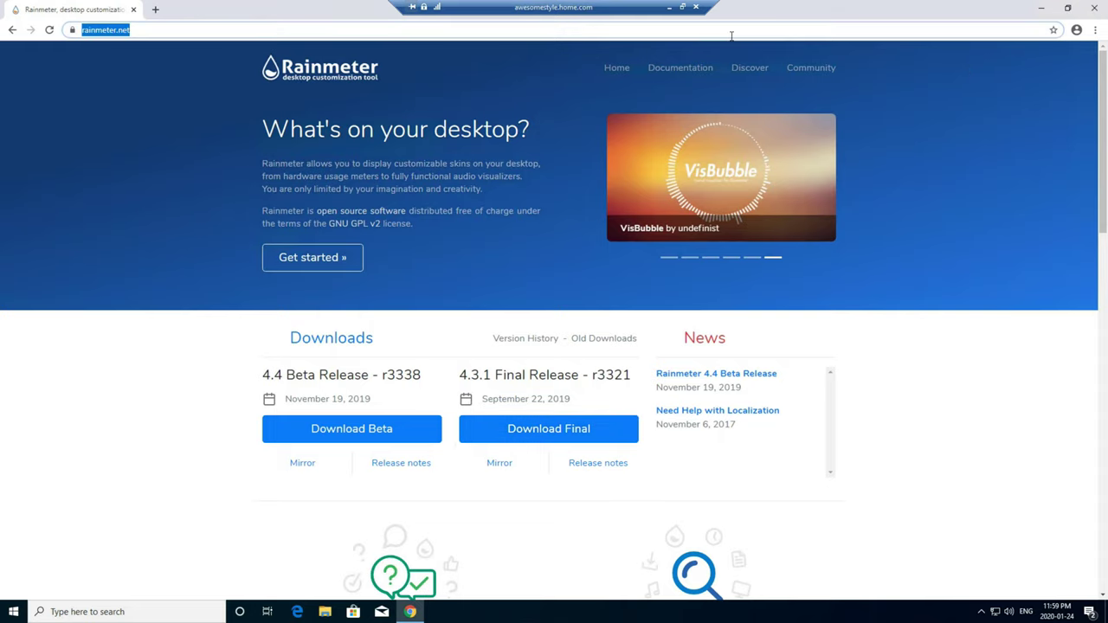
text(thin)
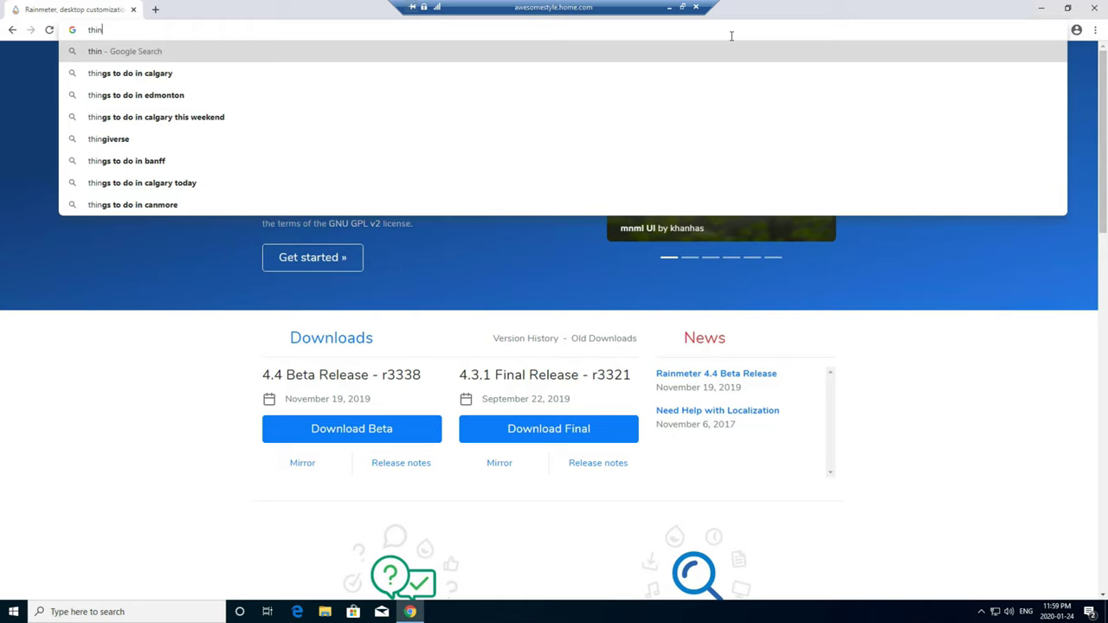
text( deviantare)
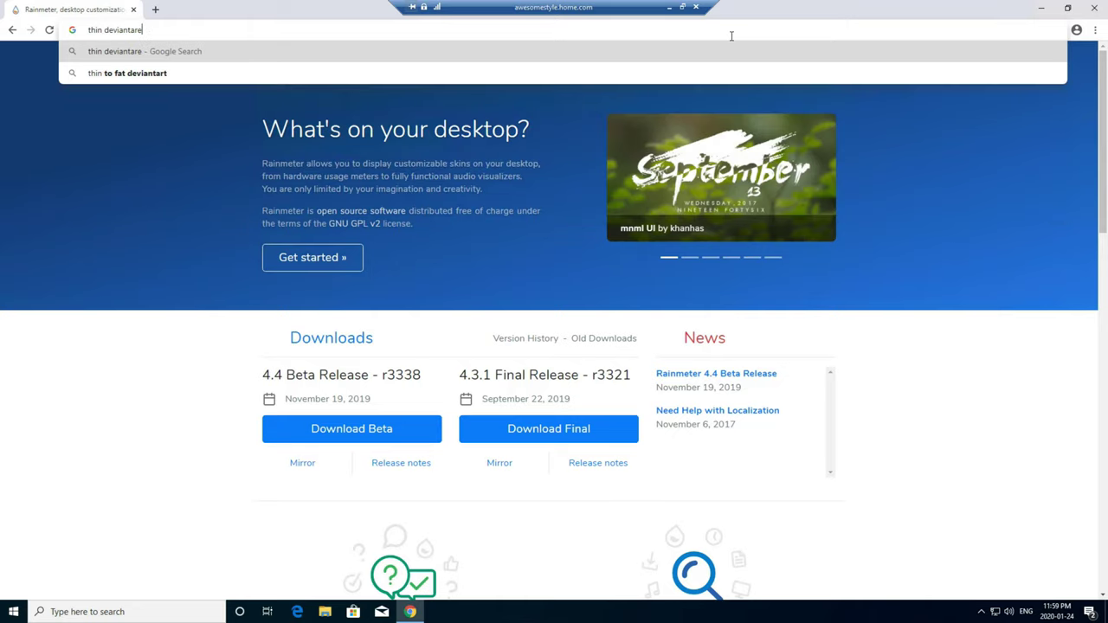
key(BackSpace)
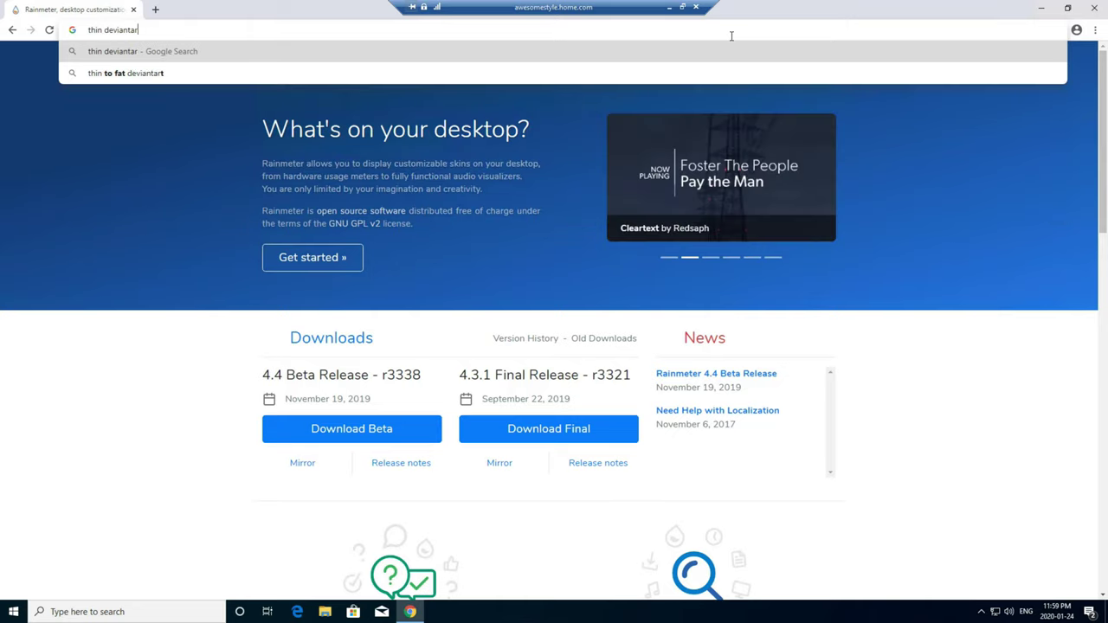
text(t)
text( rainmeter)
key(Return)
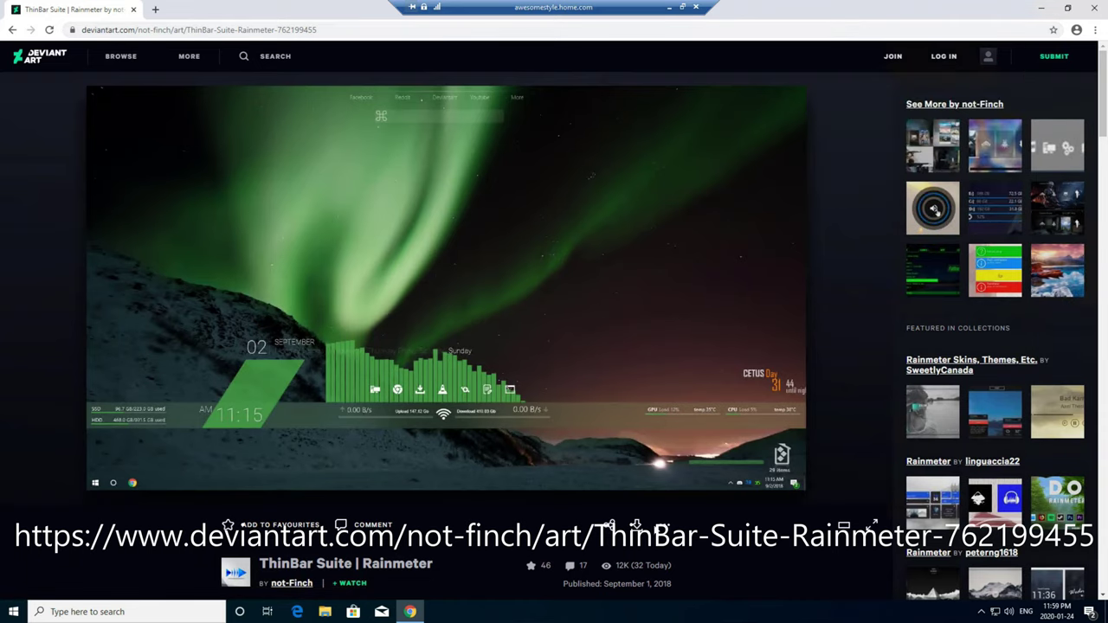
Log in to DeviantArt with the account's username and password.
click(944, 56)
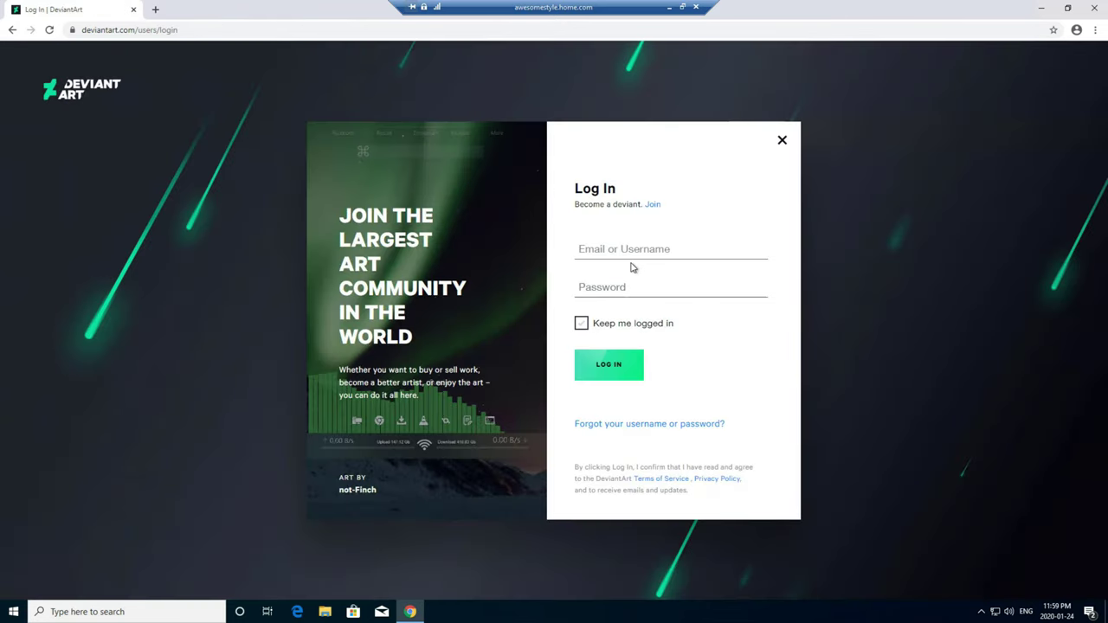
click(633, 265)
text(bluntman001)
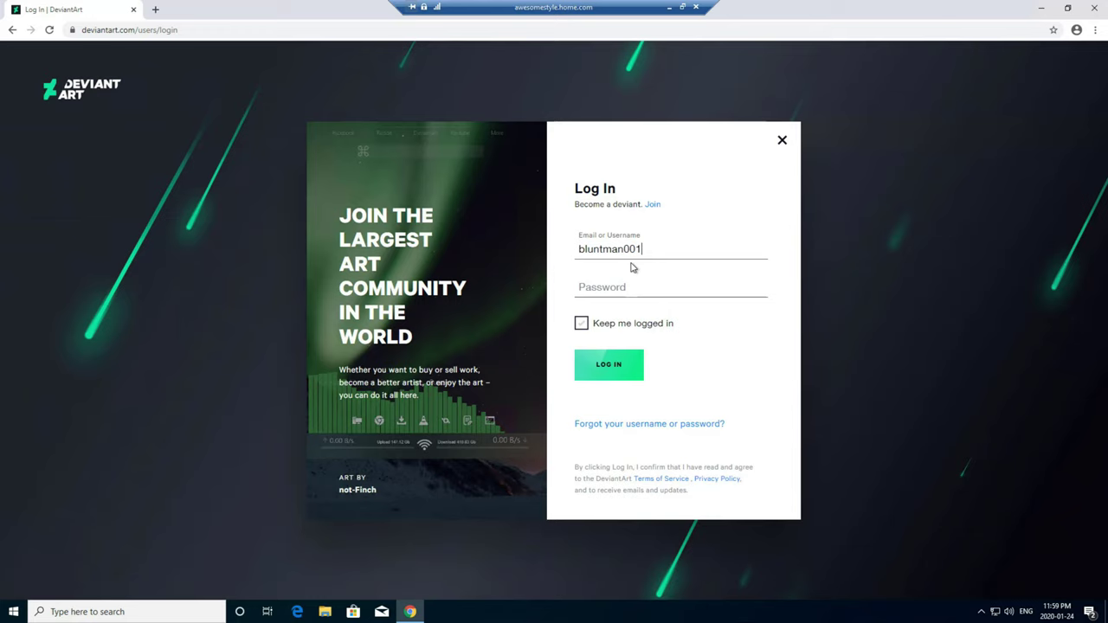
key(Tab)
text(••)
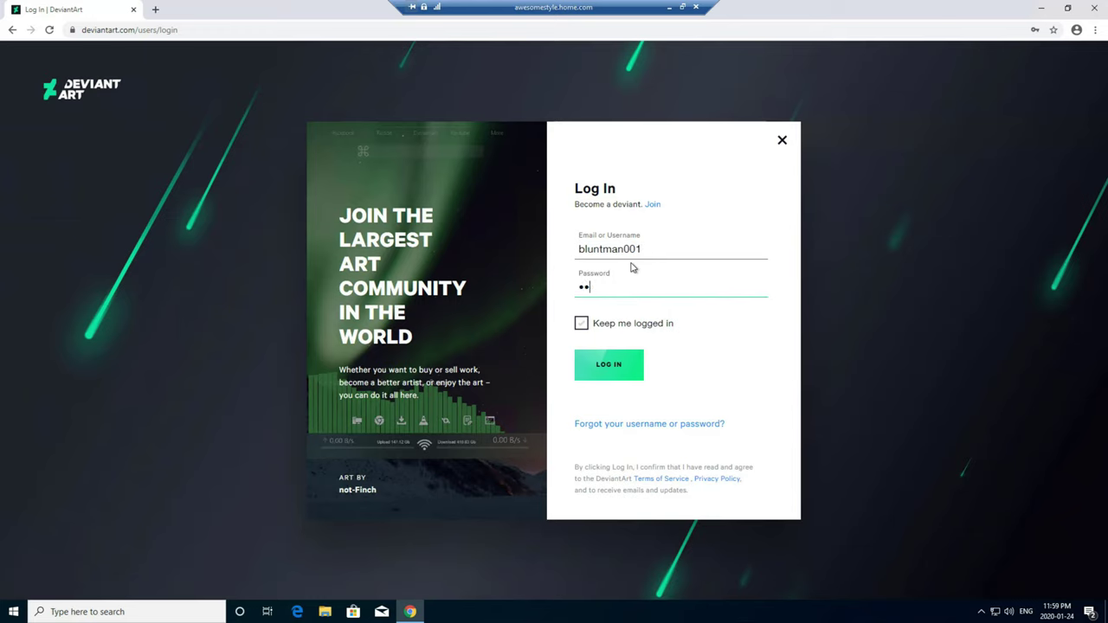
click(608, 374)
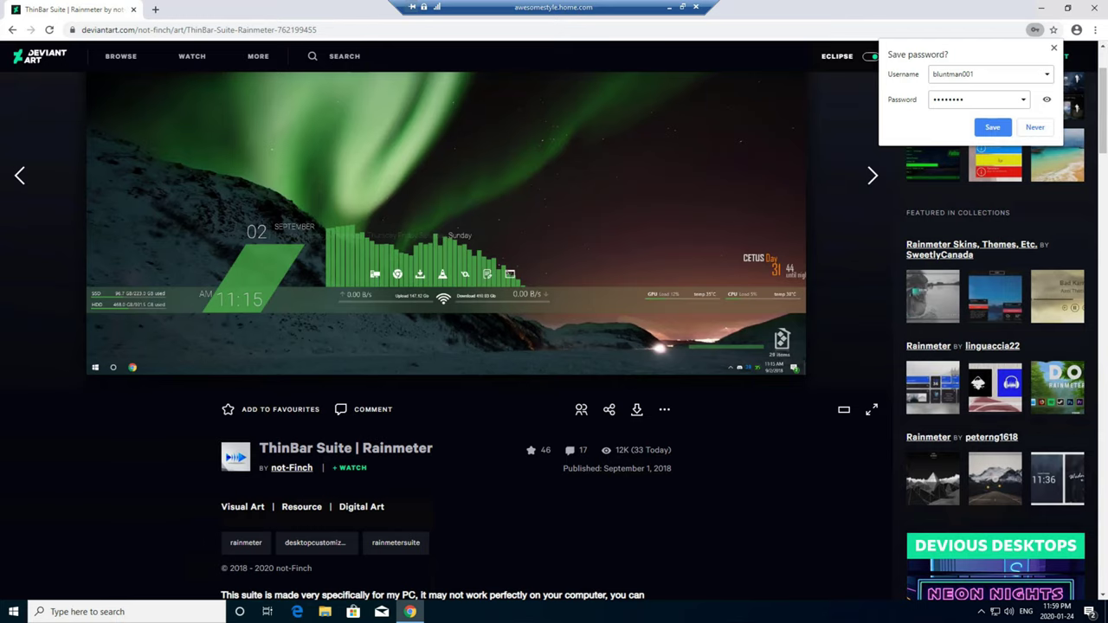
Download the ThinBar Suite skin package and allow deviantart.com to download multiple files.
scroll(505, 480, up, 2)
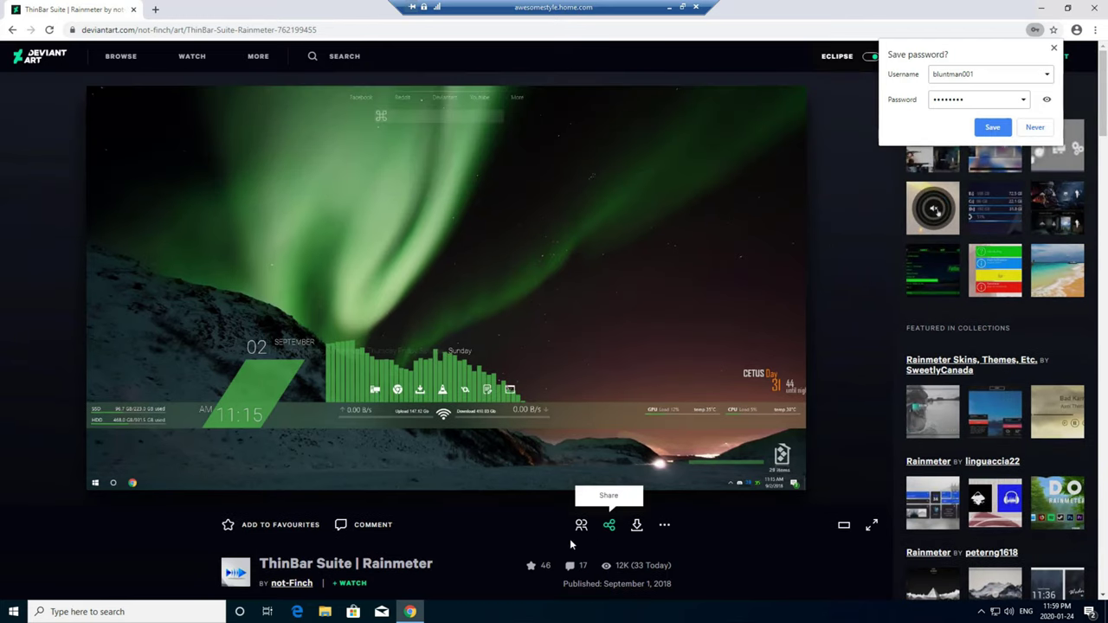
click(638, 523)
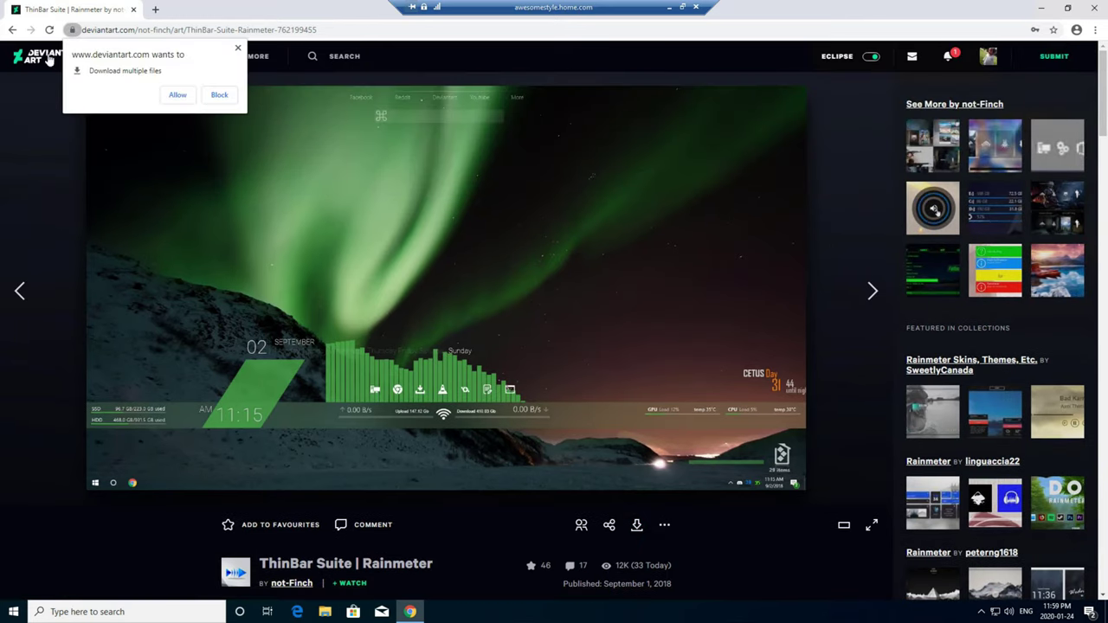
click(179, 96)
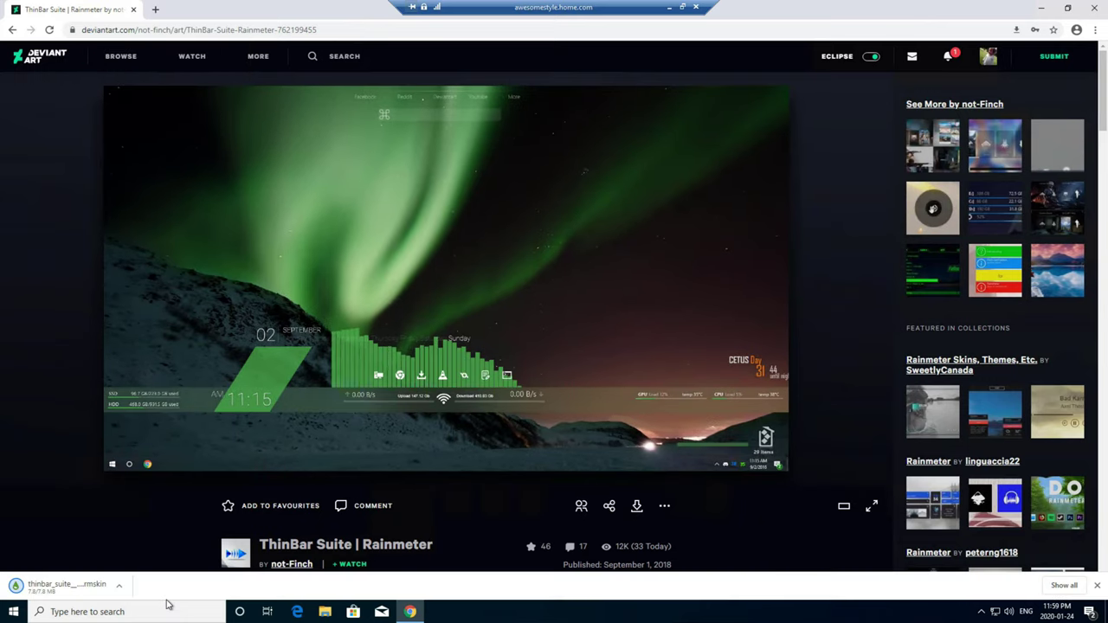
Install the downloaded ThinBar package with all its components and the included layout applied, and minimize the browser to reveal the desktop.
click(78, 588)
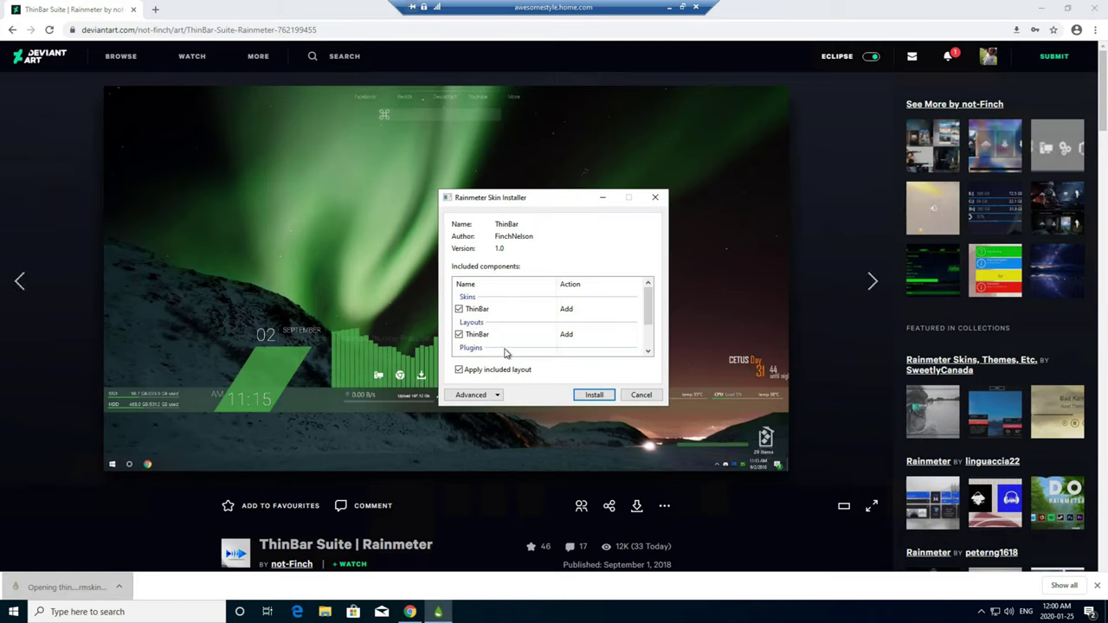
scroll(645, 325, down, 1)
scroll(645, 326, up, 1)
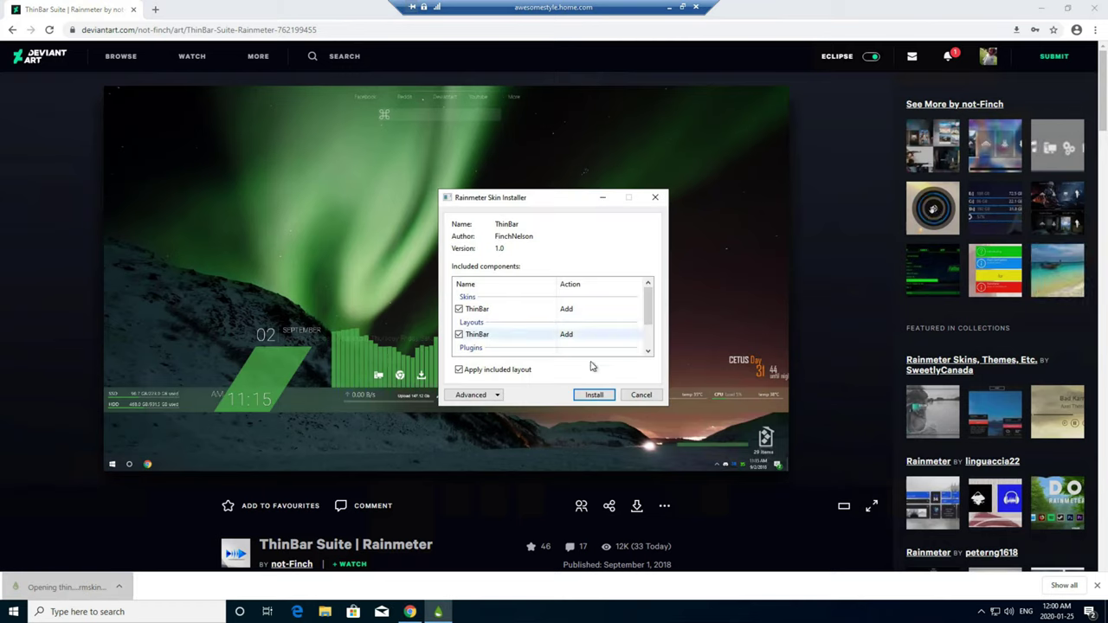
click(594, 395)
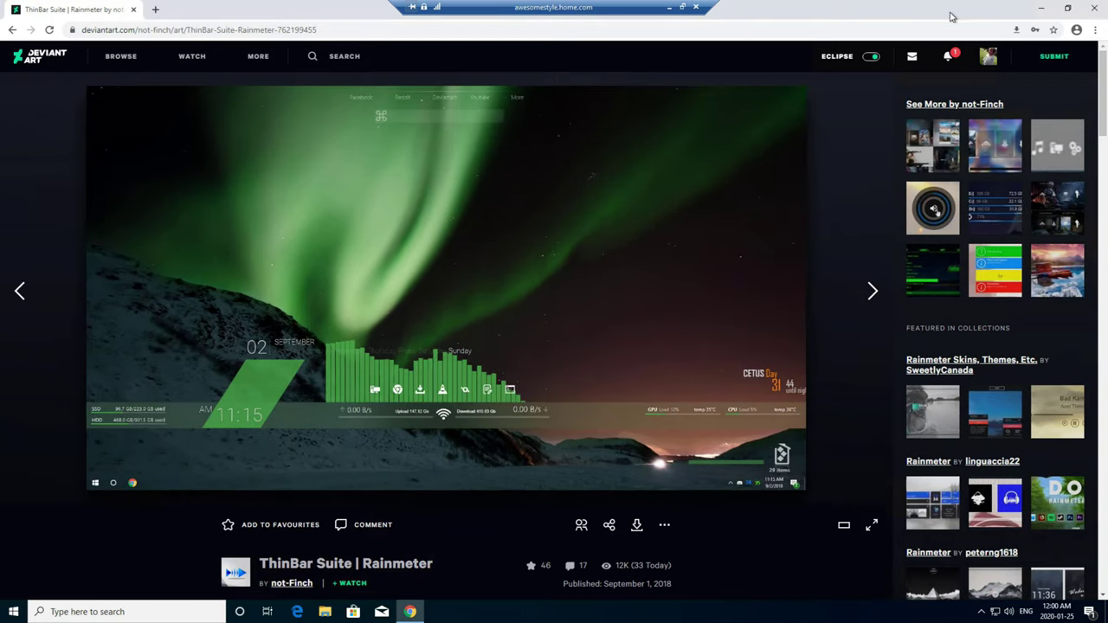
click(1040, 10)
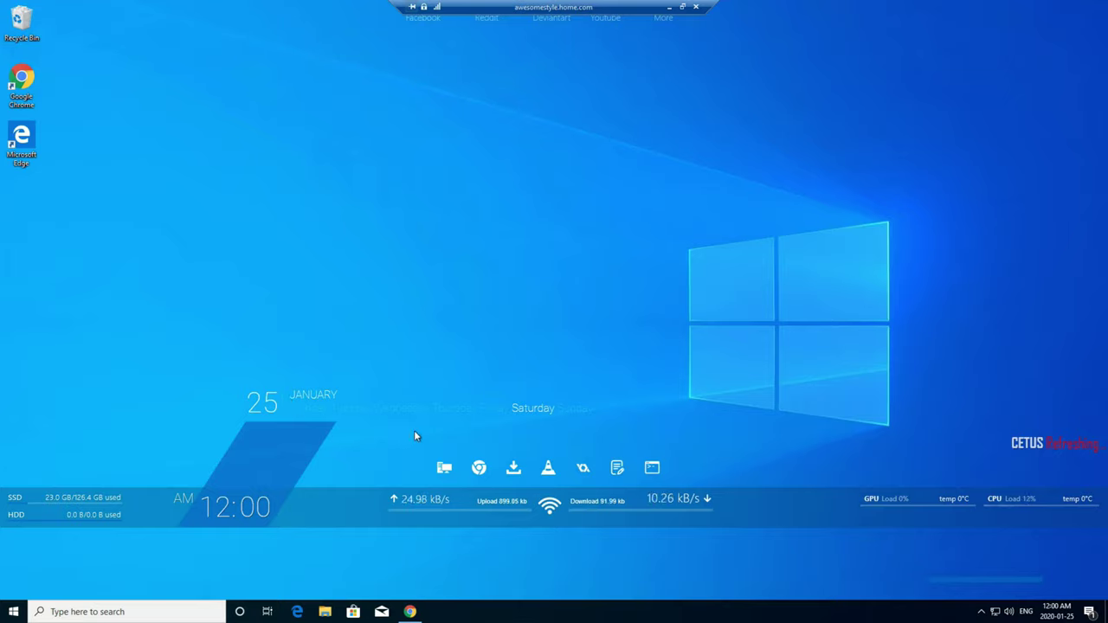
Open the Rainmeter skin manager from the ThinBar bar and unload Links.ini in the ThinBar Icons folder.
right_click(777, 507)
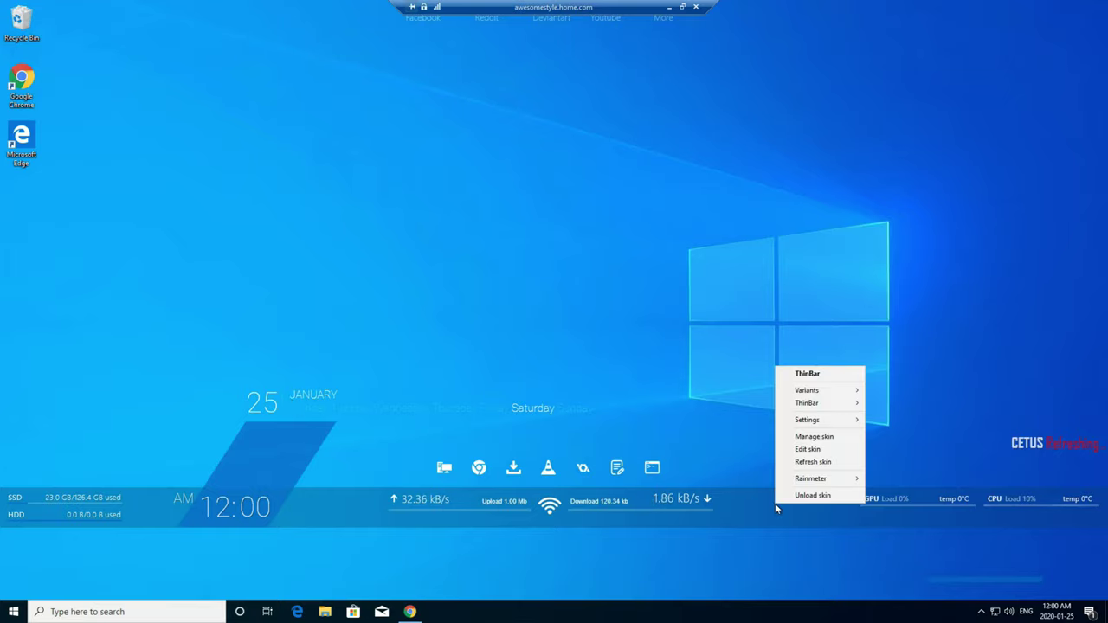
click(821, 438)
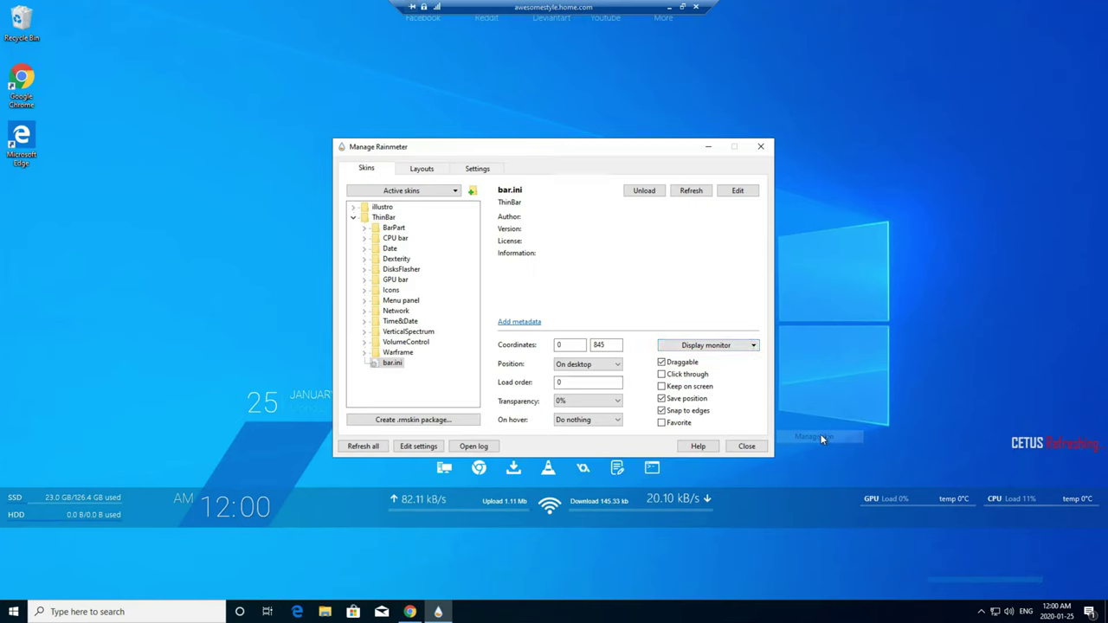
drag(632, 140, 846, 36)
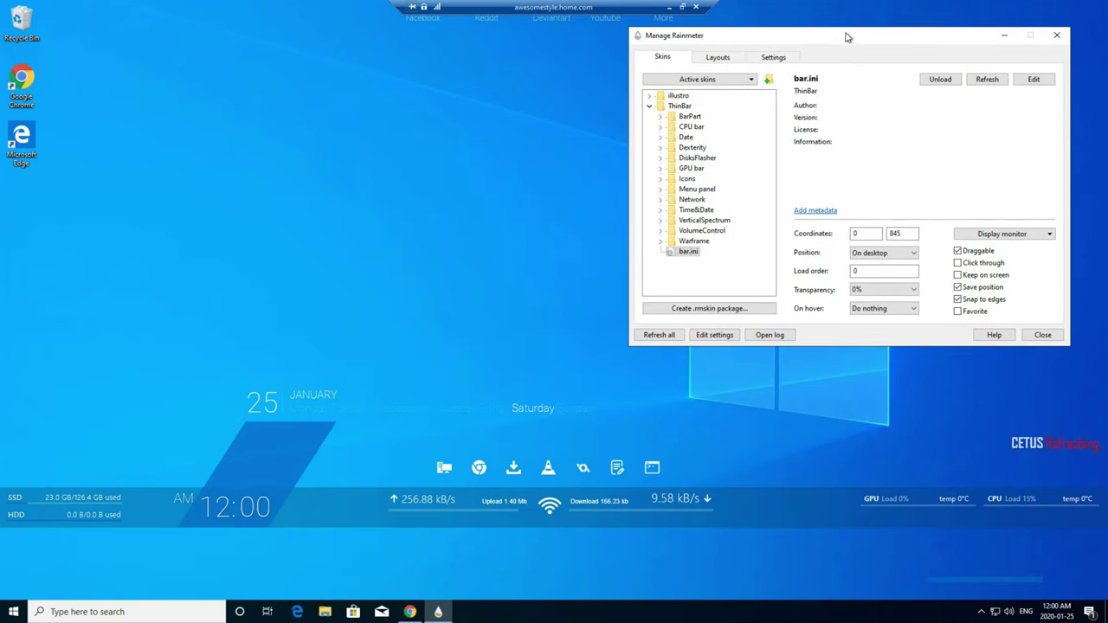
click(683, 105)
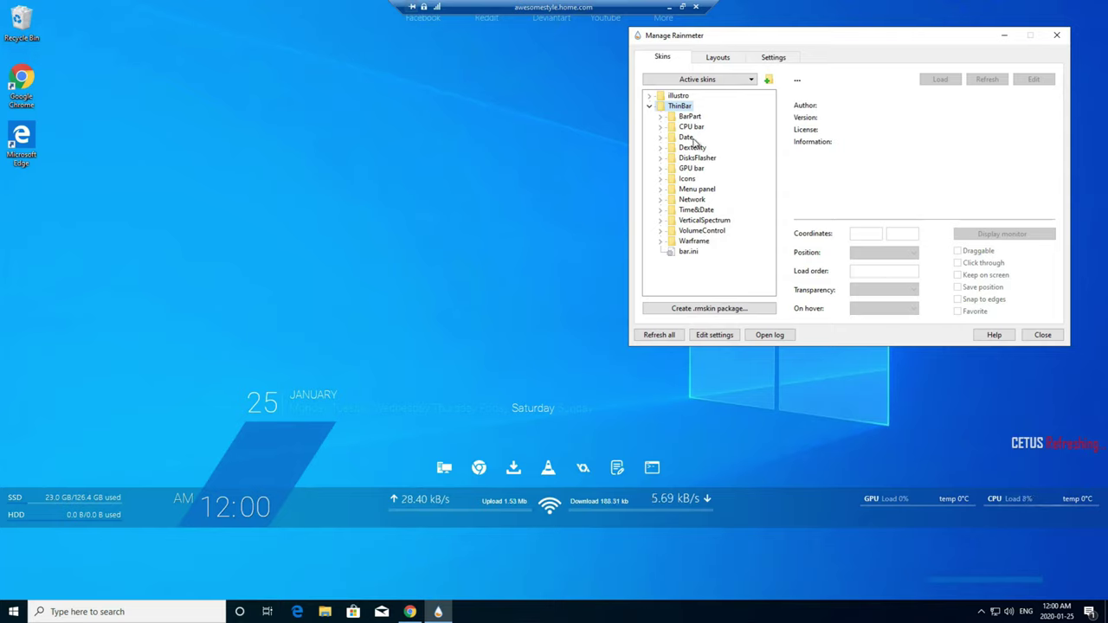
click(695, 179)
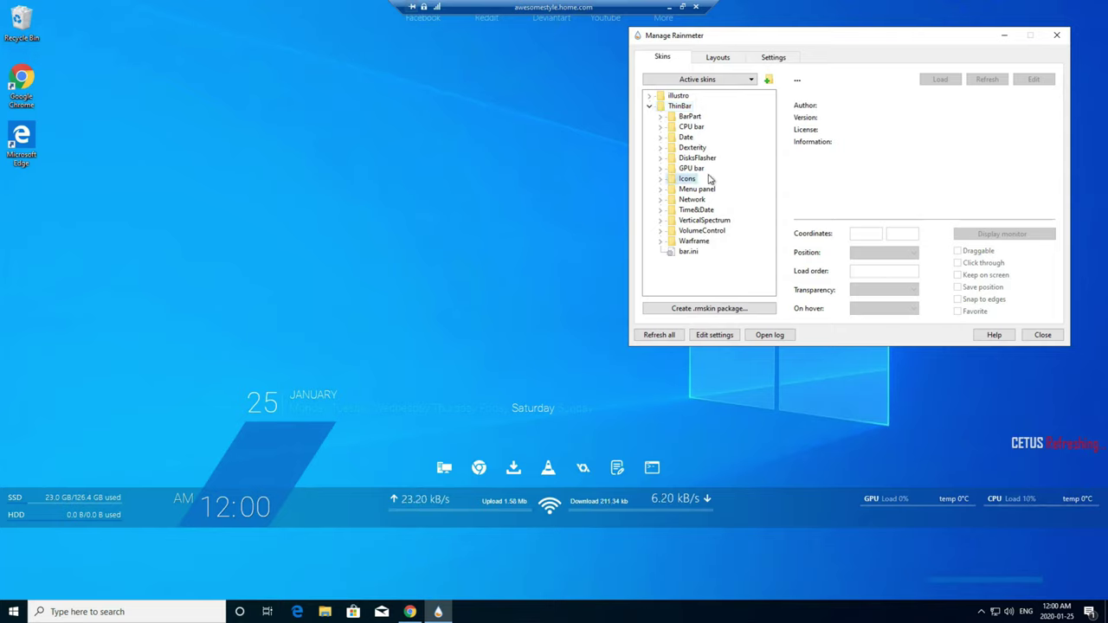
click(662, 179)
click(701, 189)
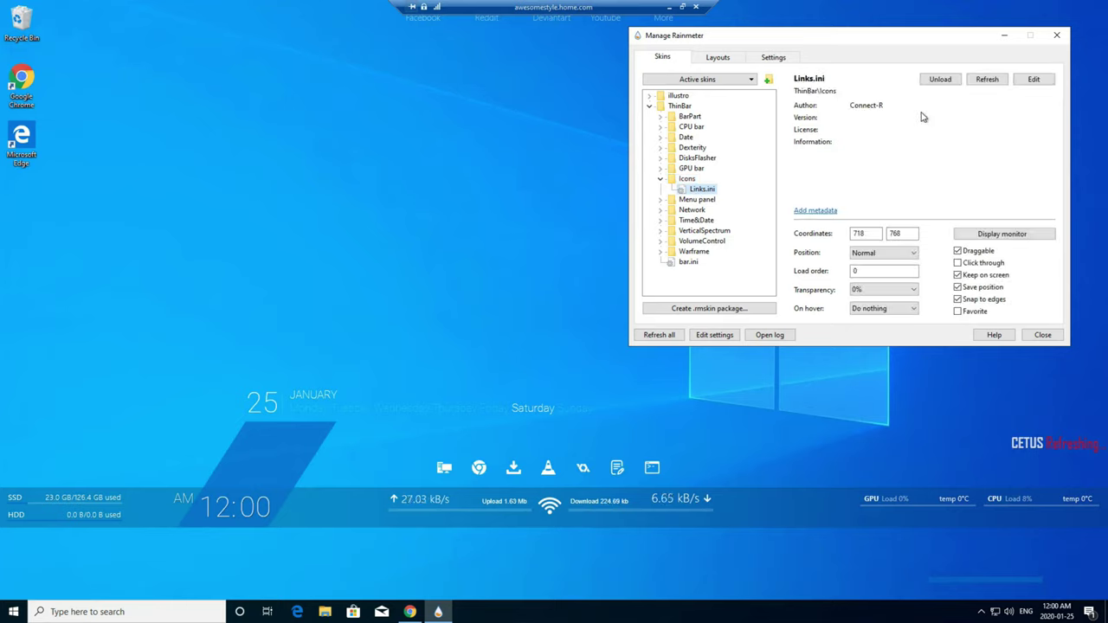
click(930, 82)
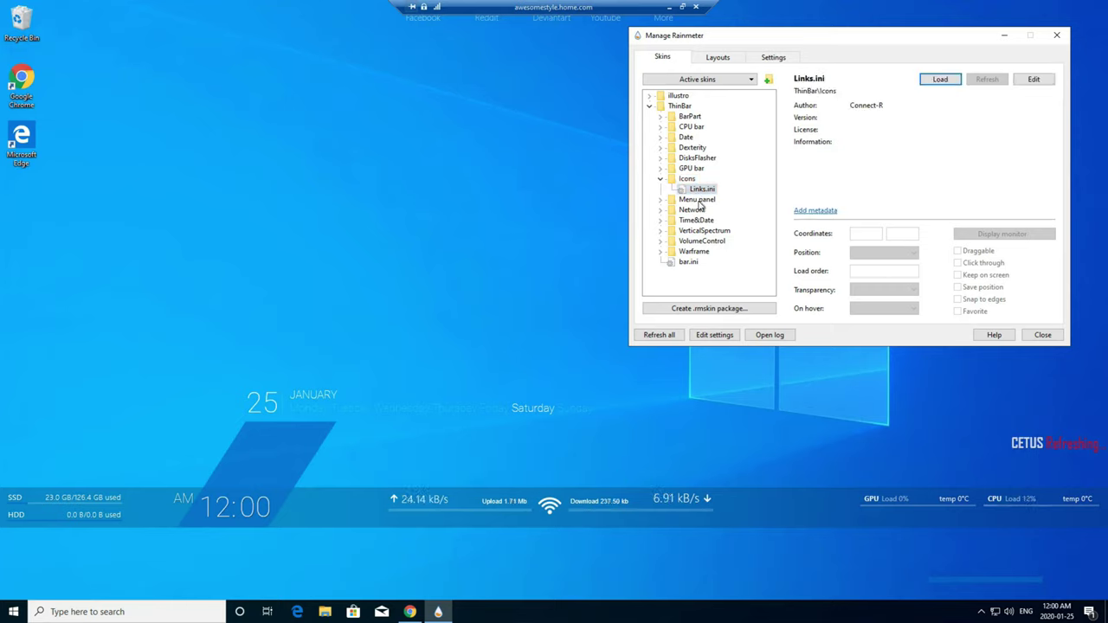
Unload menu.ini in the ThinBar Menu panel folder and close the skin manager.
click(661, 200)
click(700, 210)
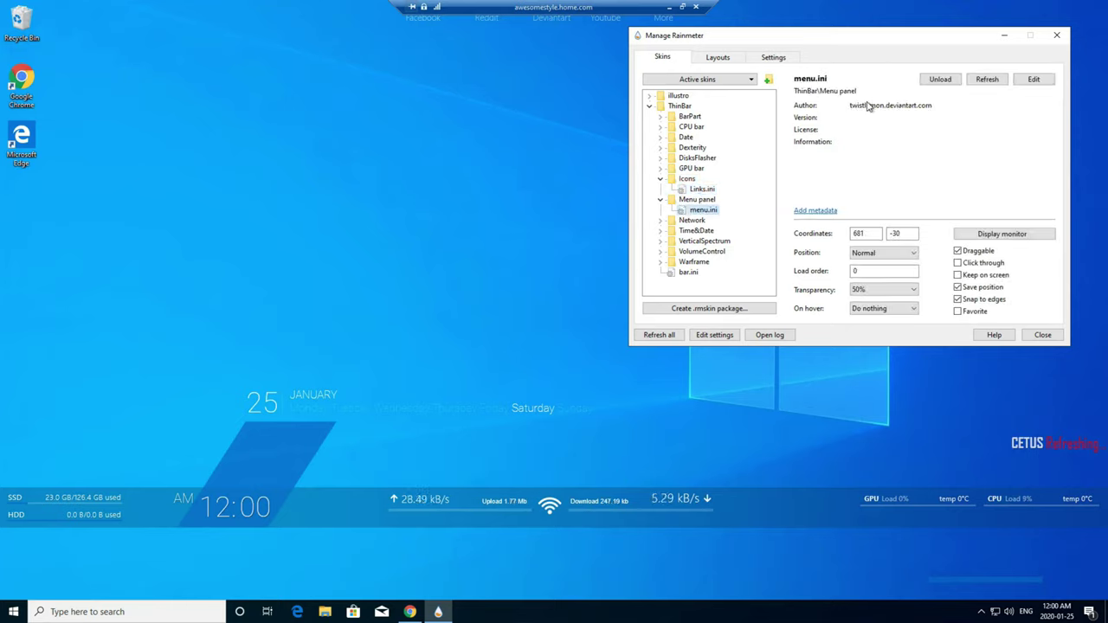
click(940, 80)
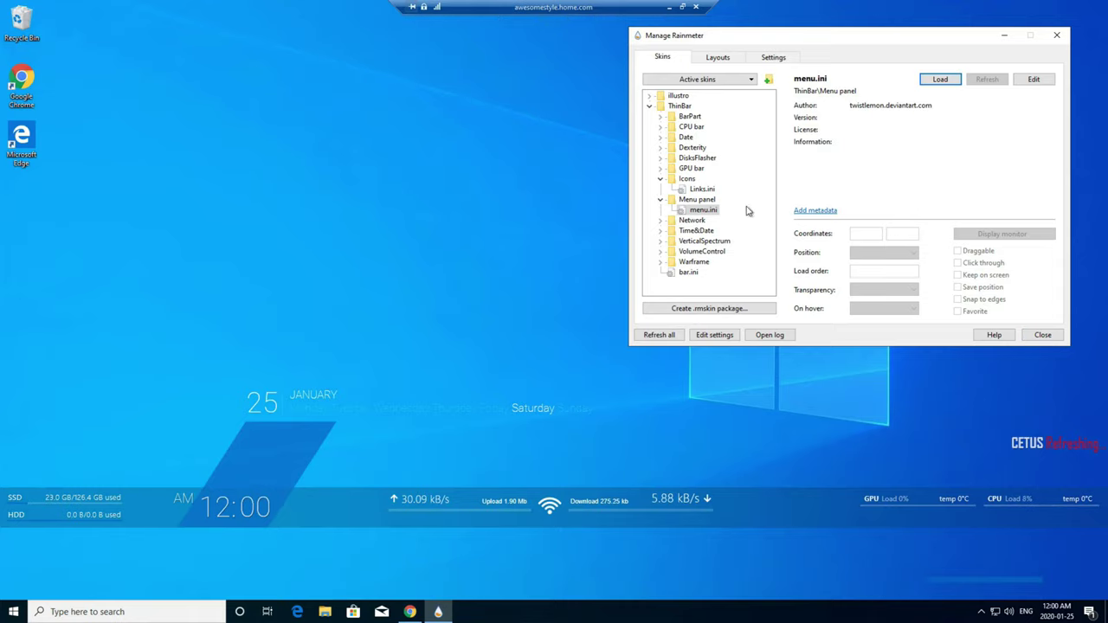
click(1043, 335)
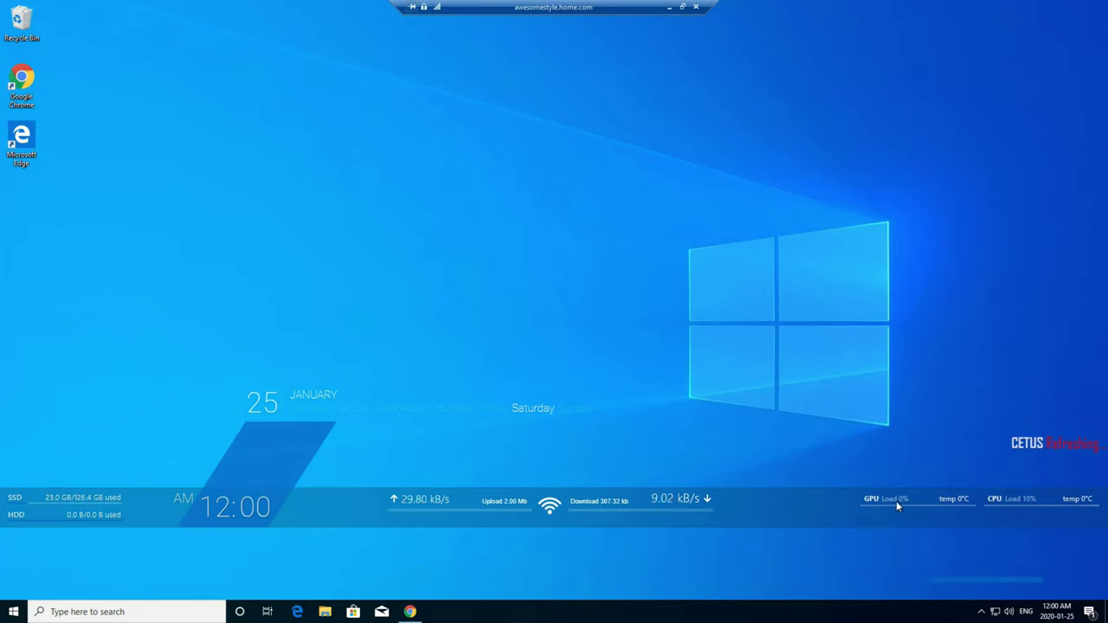
Reopen the skin manager from the ThinBar bar, unload temp bar.ini in the GPU bar folder, and close the manager.
right_click(760, 516)
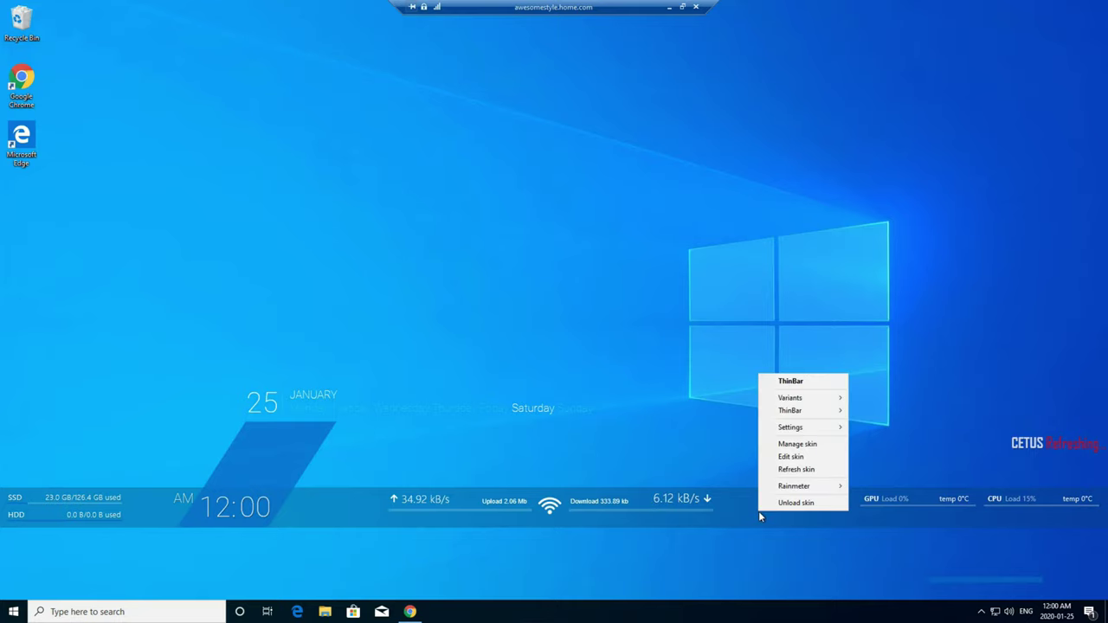
click(798, 443)
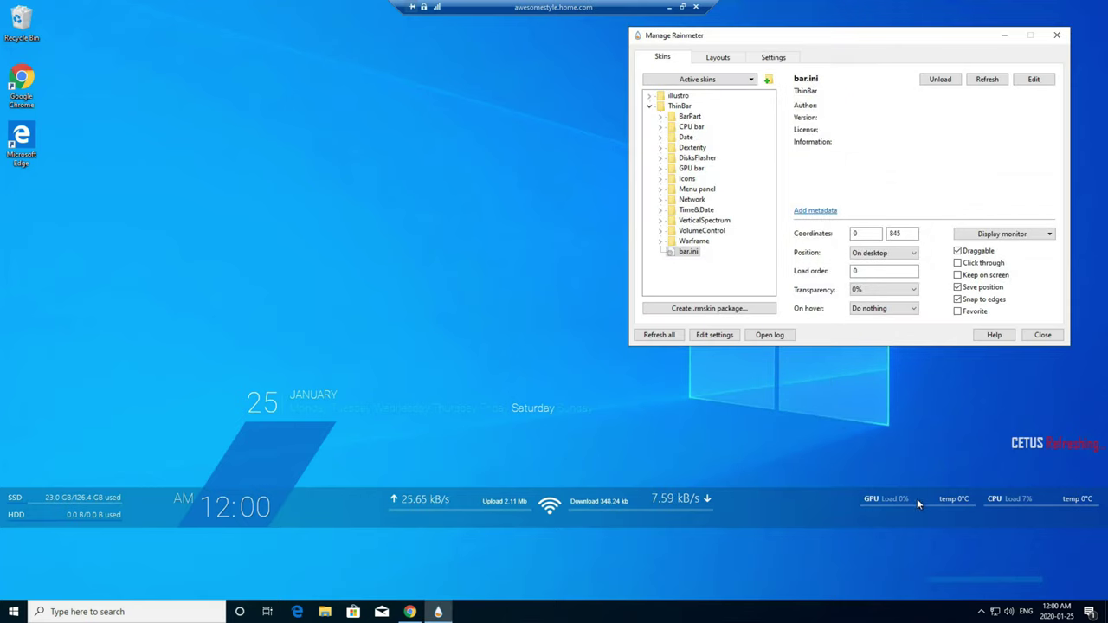
click(691, 168)
click(661, 168)
click(699, 179)
click(939, 79)
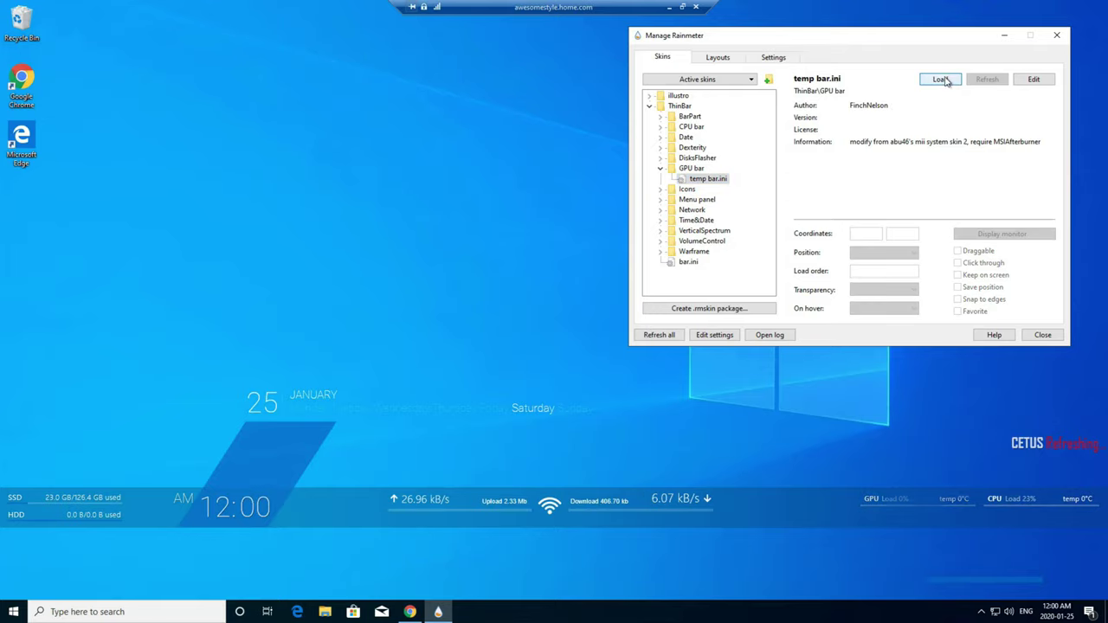
click(1043, 335)
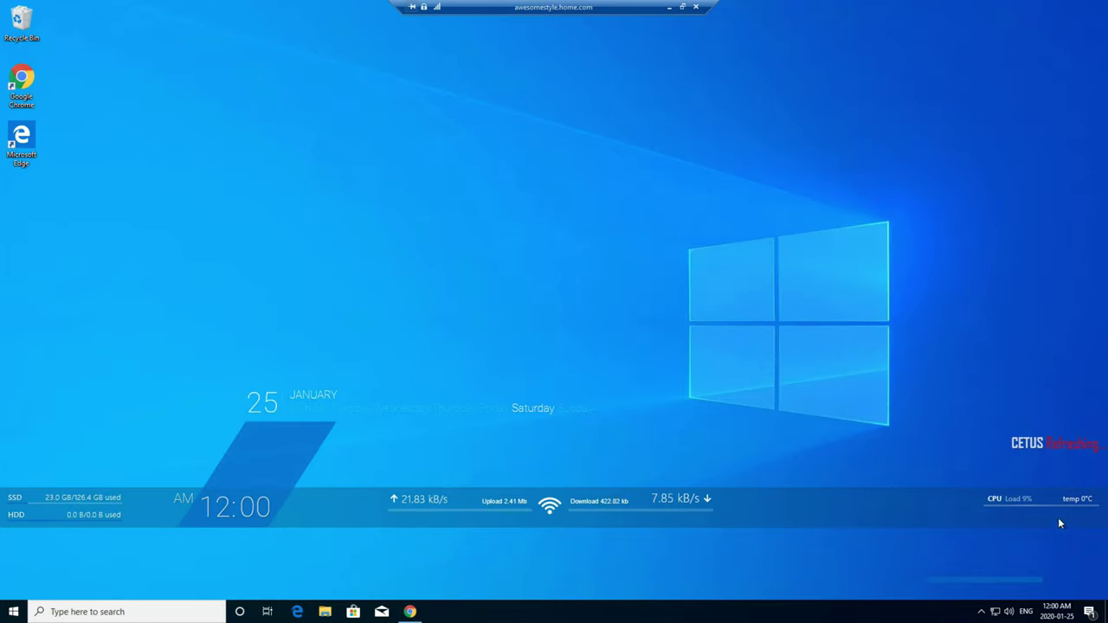
Open the Core Temp site linked in the ThinBar page's notes, download Core Temp 1.15.1, and launch its installer.
click(412, 612)
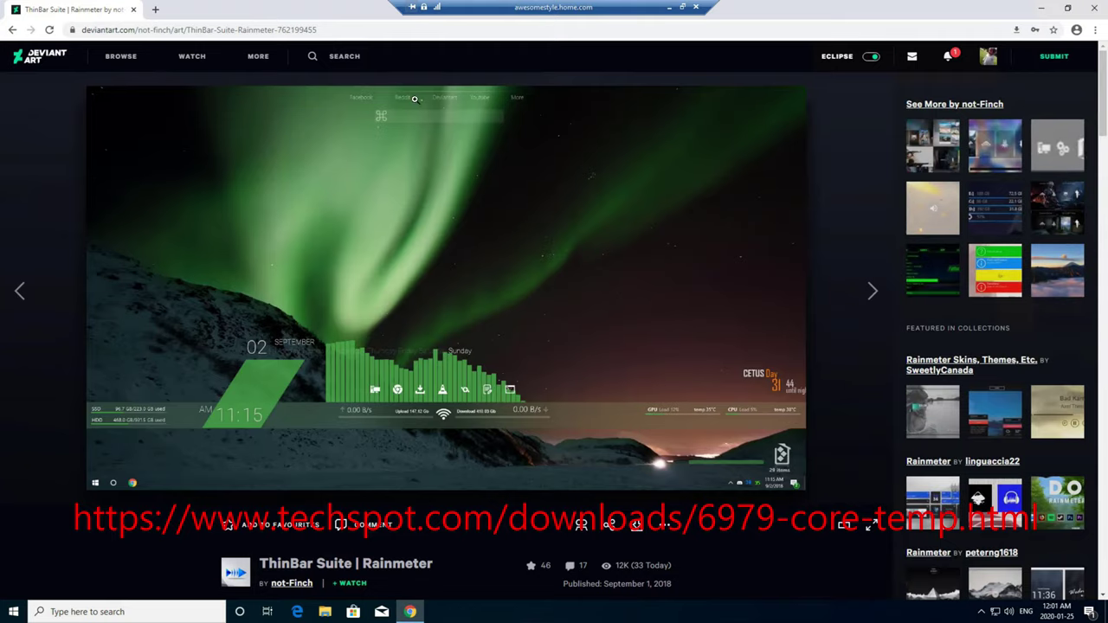
scroll(547, 461, down, 6)
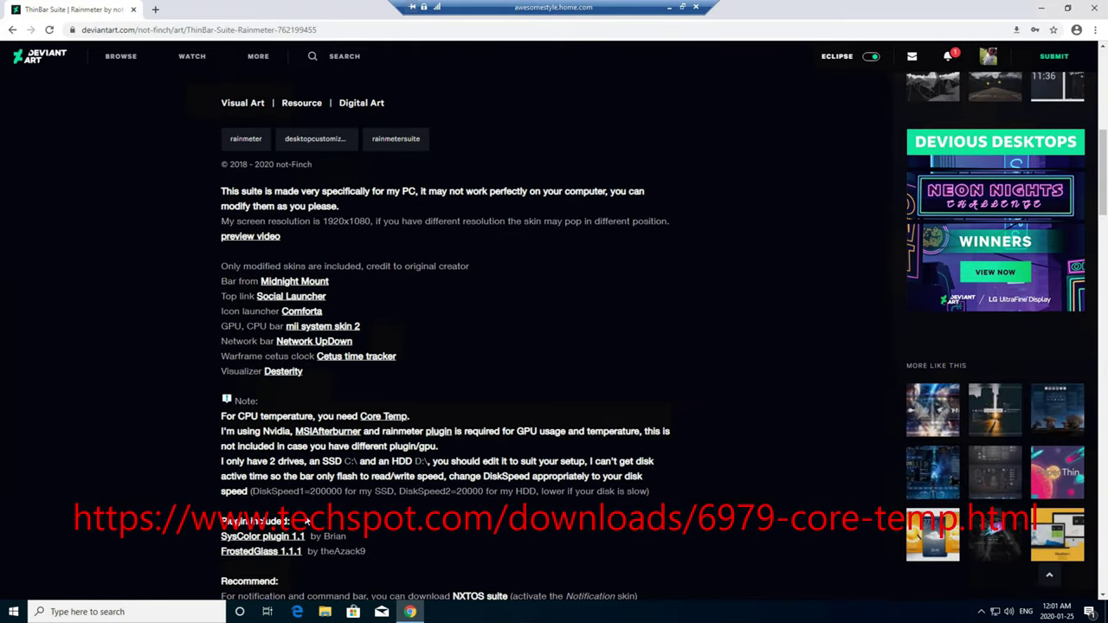
scroll(526, 424, down, 3)
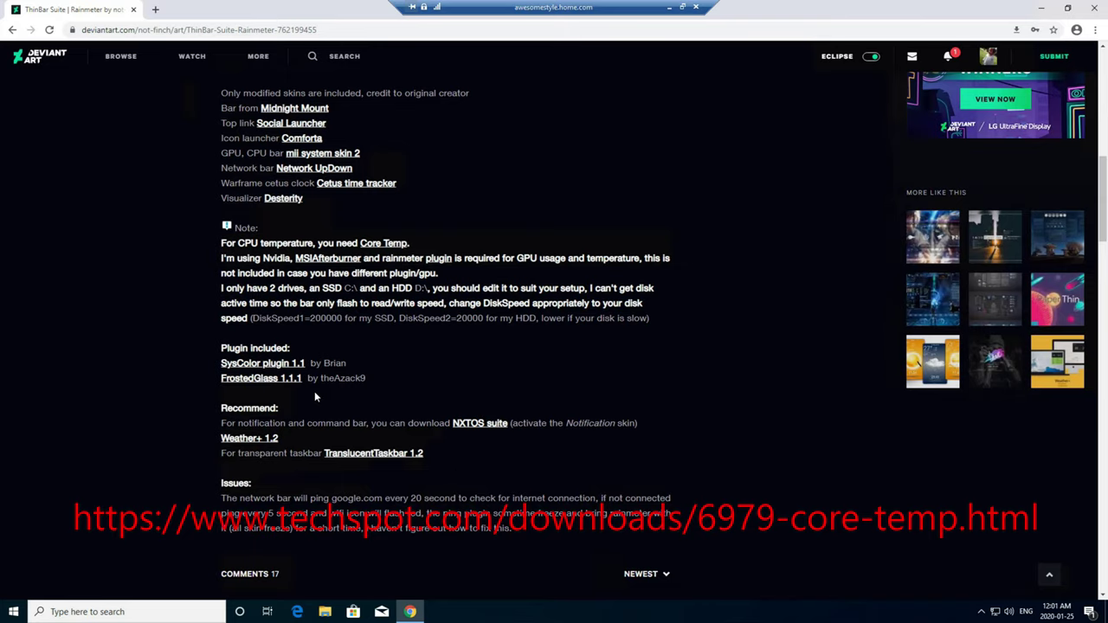
click(382, 244)
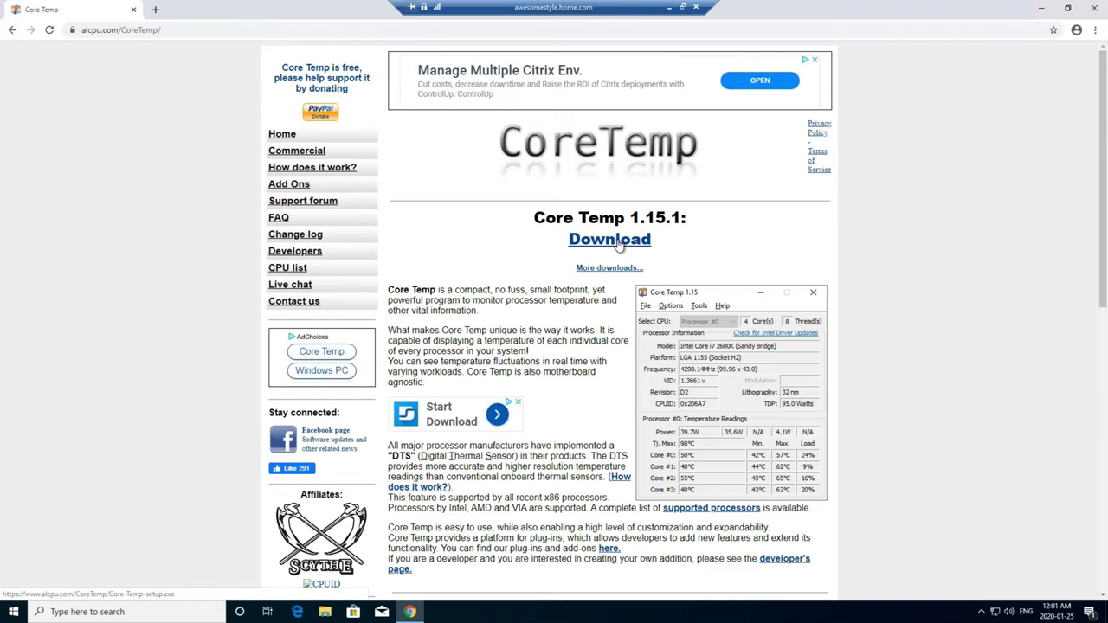
click(78, 588)
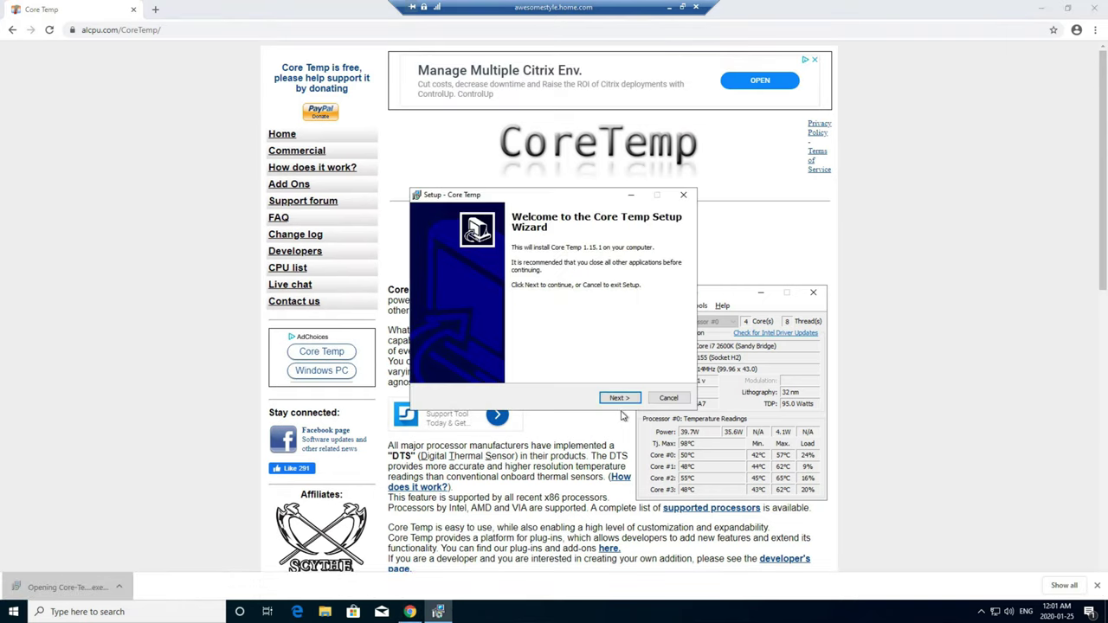
Install Core Temp with the license accepted and the default additional tasks, skipping the readme and launching the program on completion.
click(611, 397)
click(481, 362)
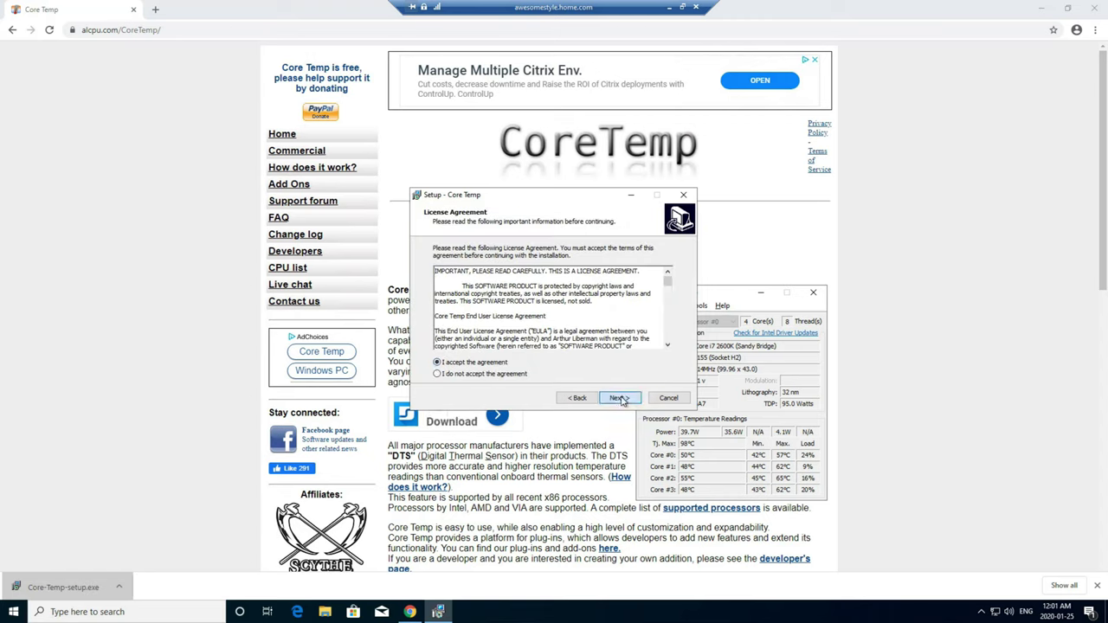
click(625, 398)
click(630, 399)
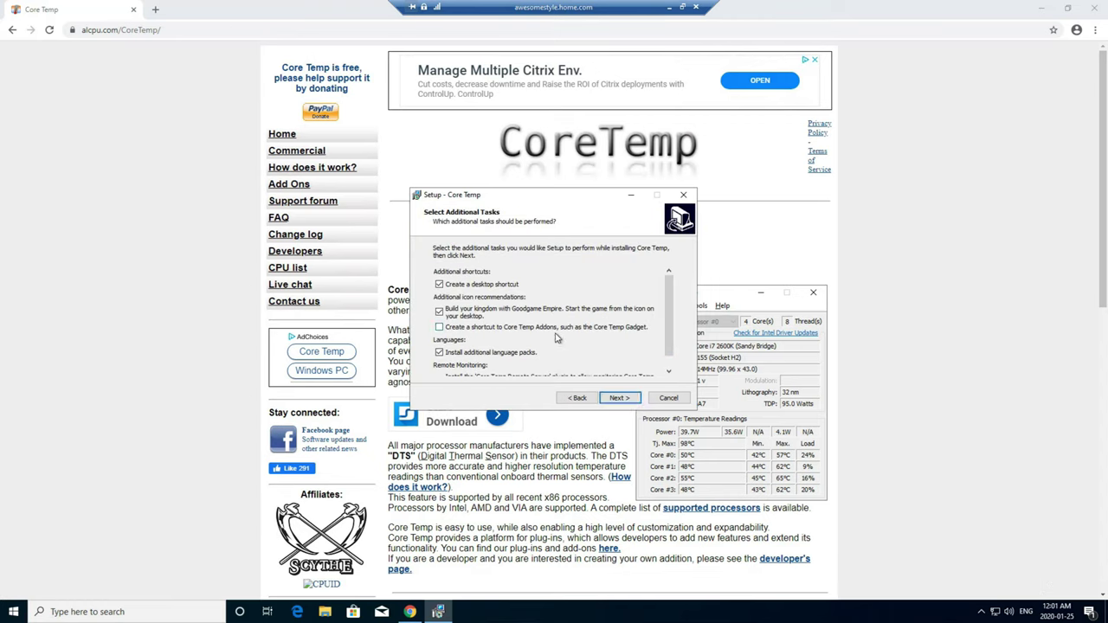
scroll(491, 335, down, 1)
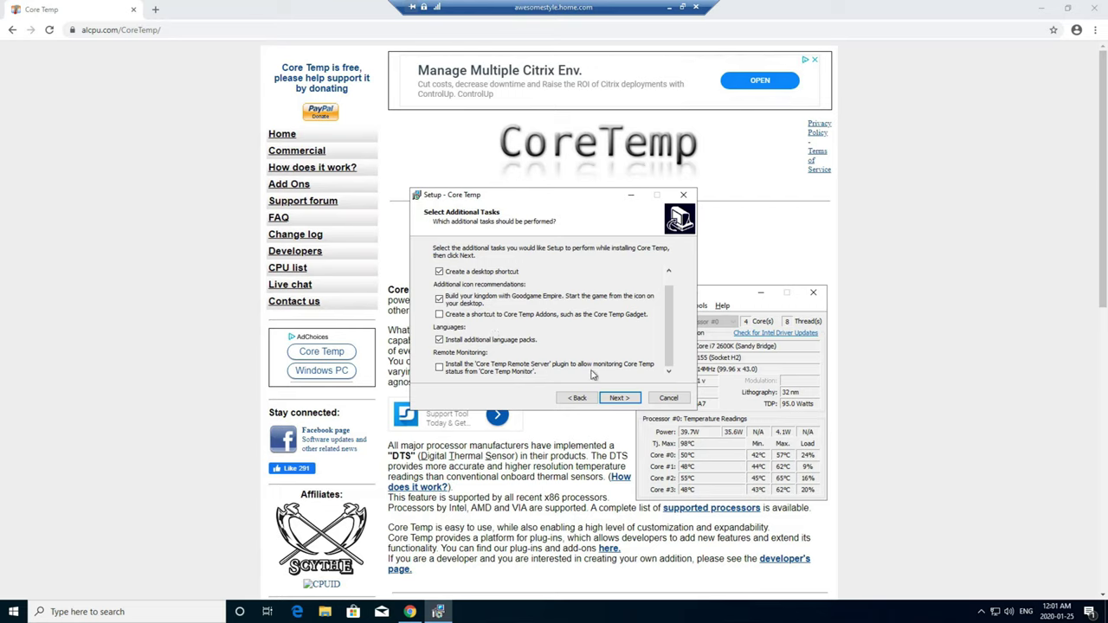
scroll(592, 363, up, 1)
click(619, 397)
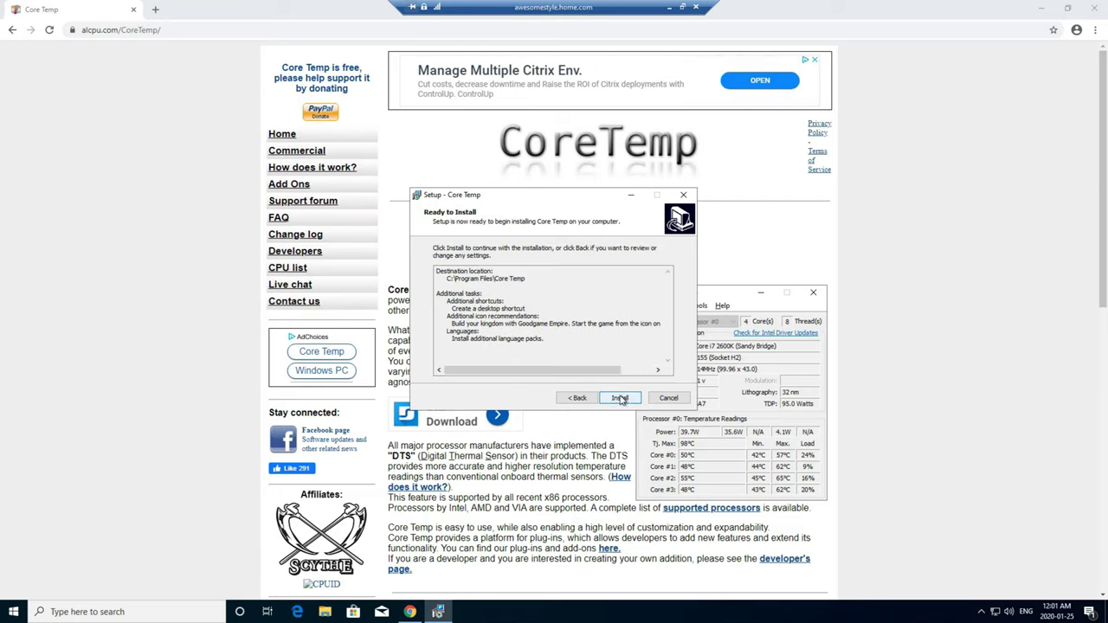
click(621, 397)
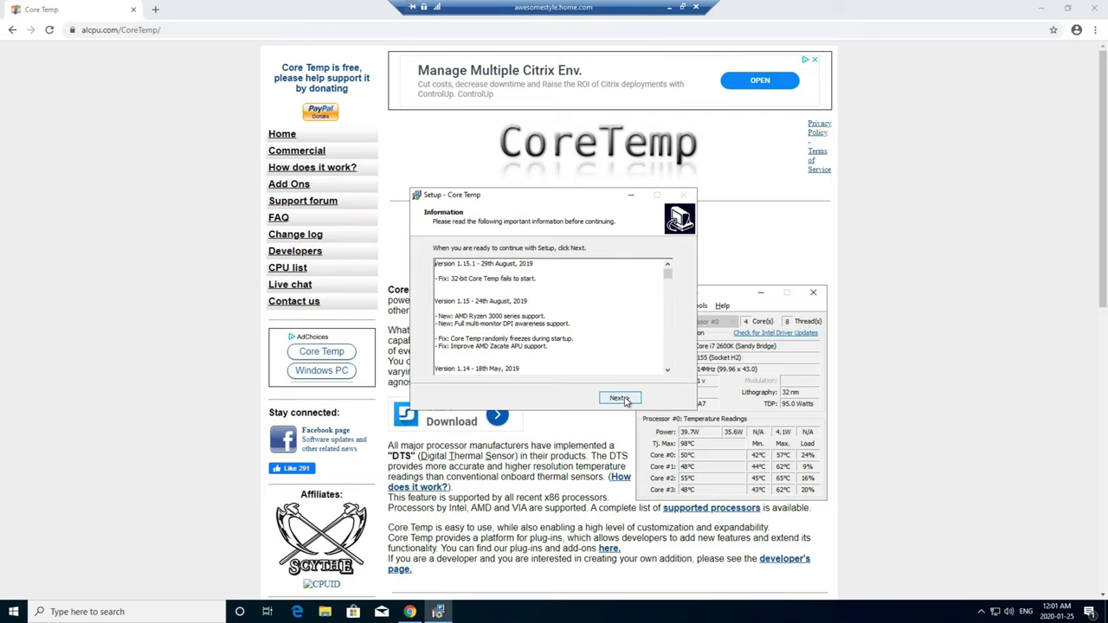
click(623, 398)
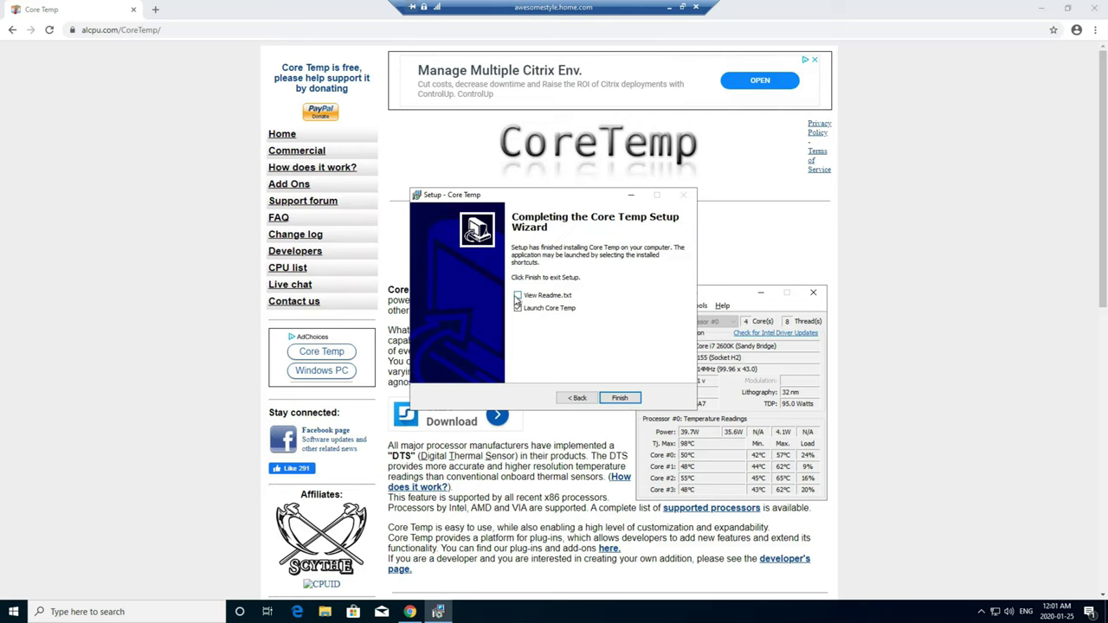
click(618, 398)
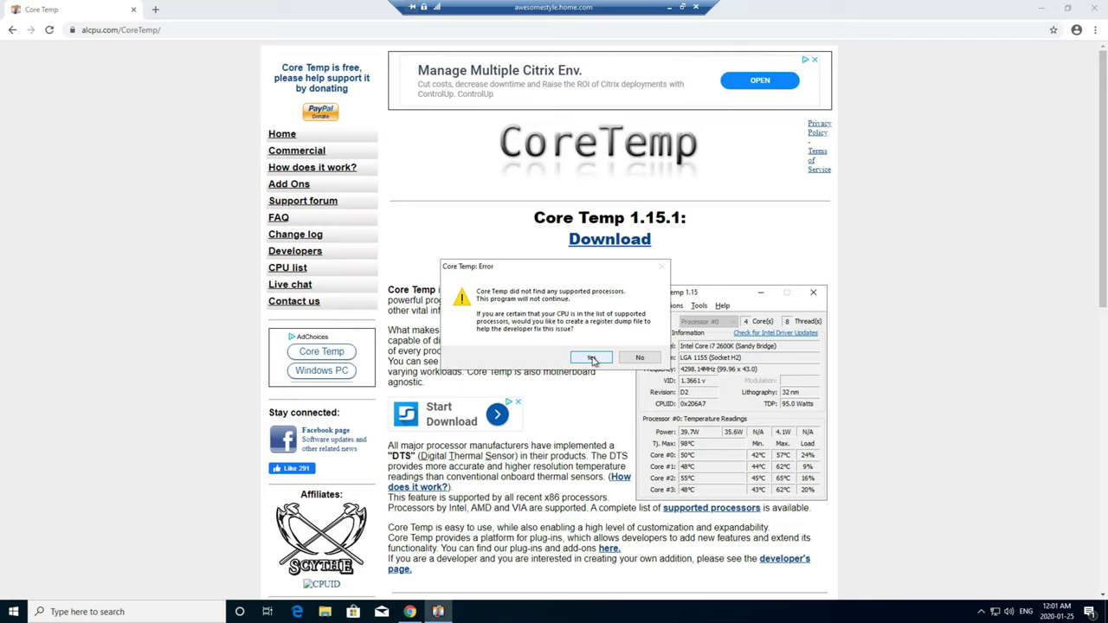
Agree to create a Core Temp register dump, cancel saving its file, and minimize the browser.
click(593, 358)
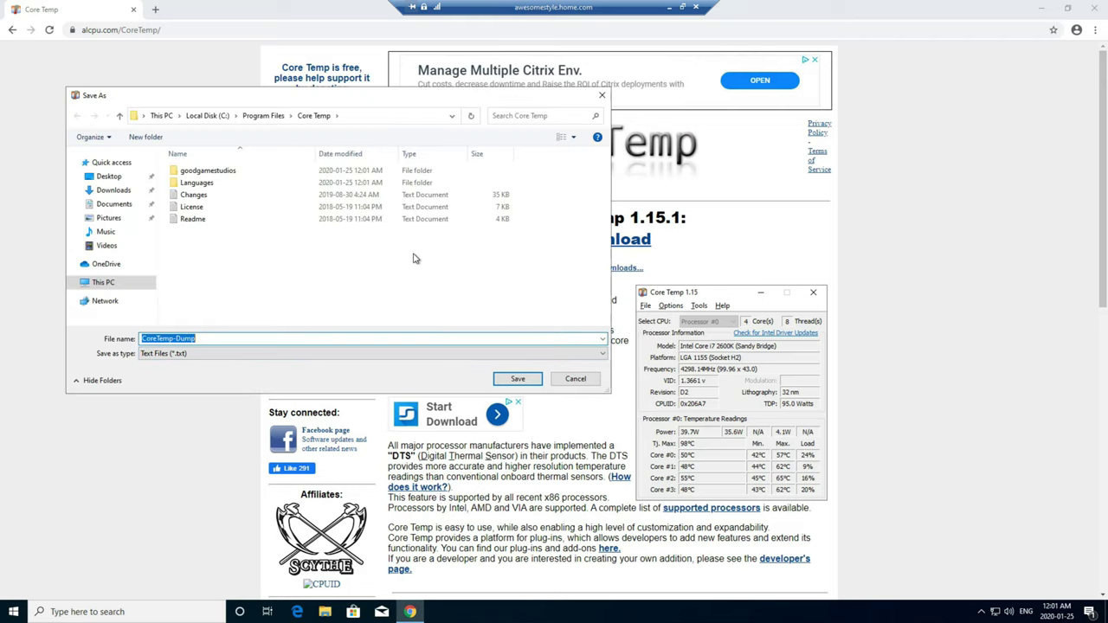
click(576, 380)
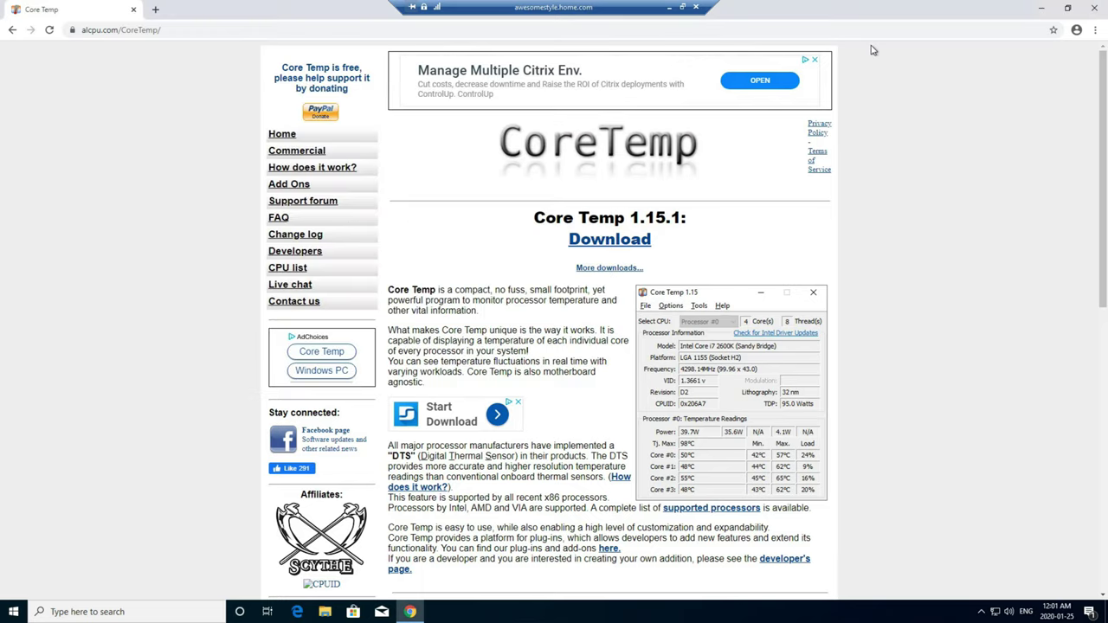
click(1041, 9)
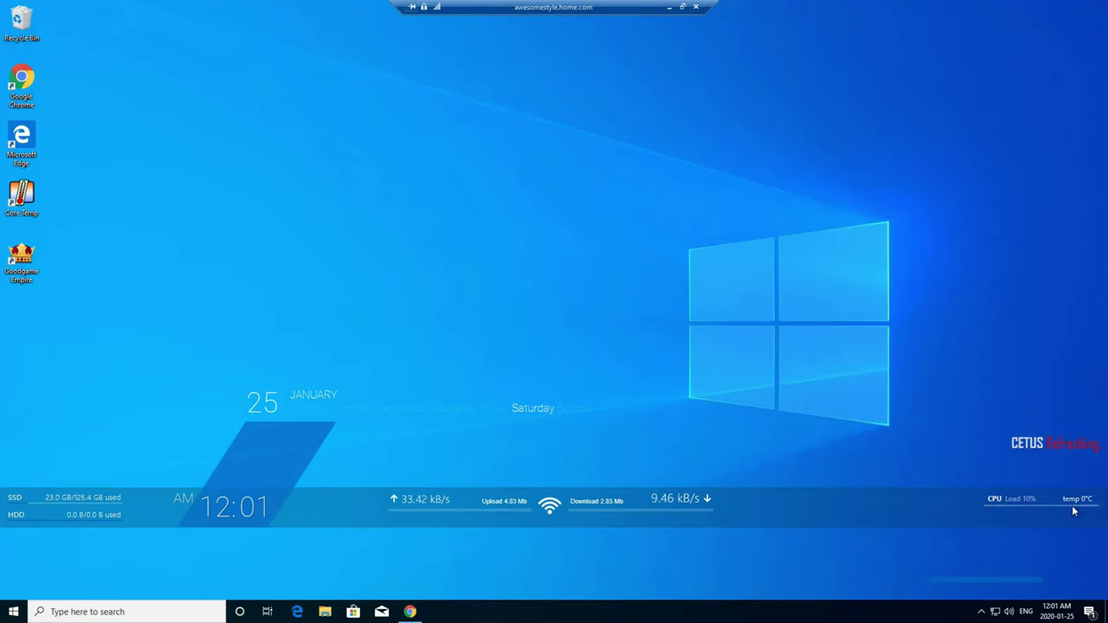
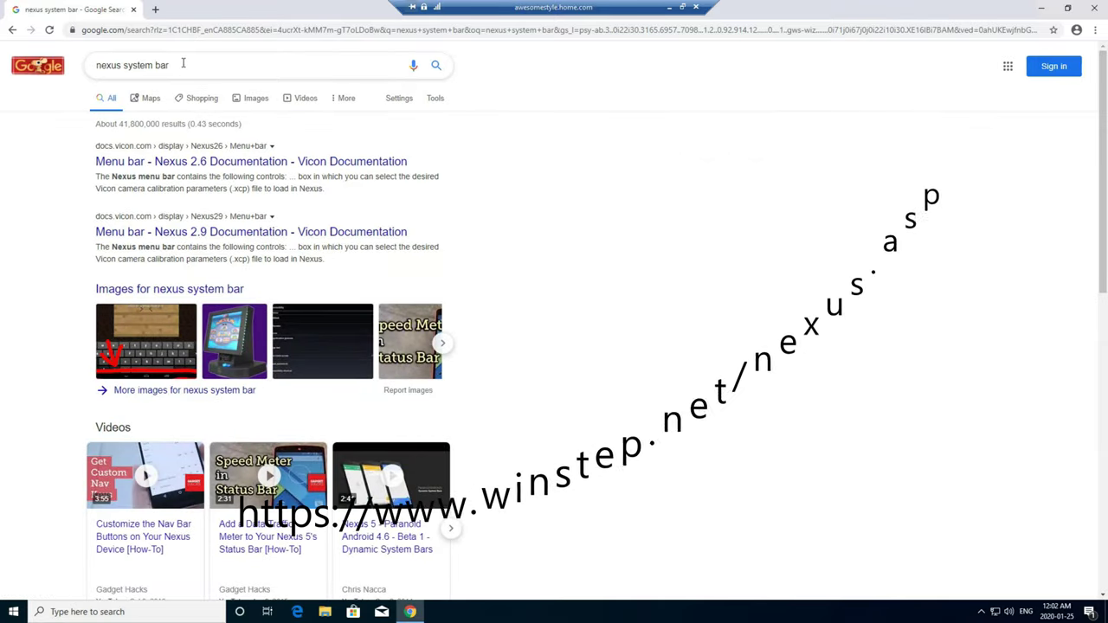
Search Google for "nexus system tray", open the Winstep Nexus page, and download the free Winstep Nexus dock.
drag(178, 65, 132, 67)
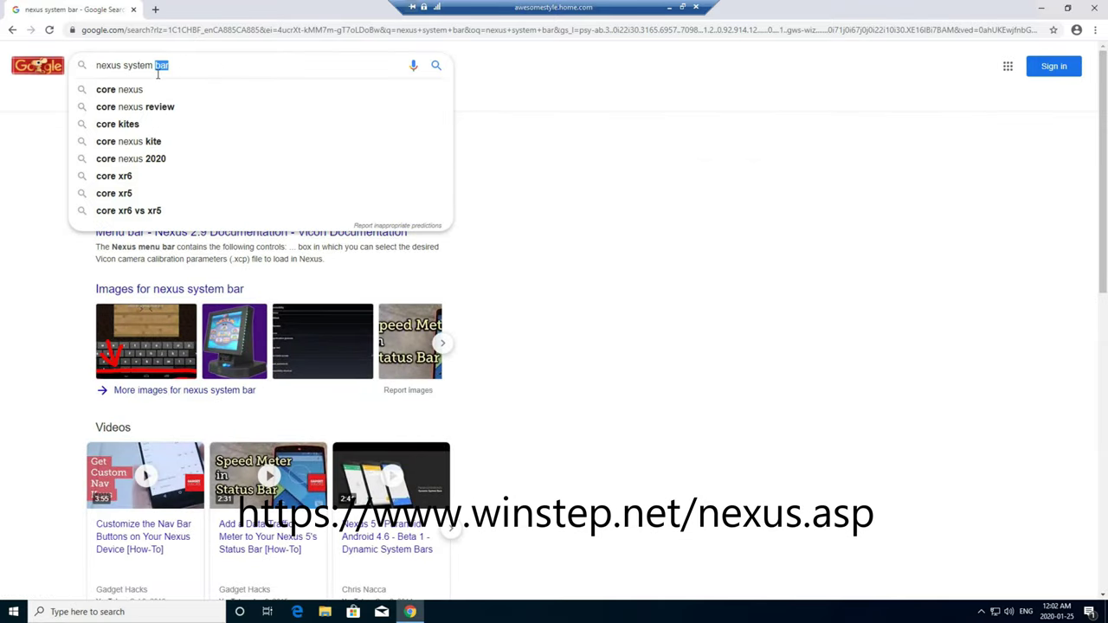
text(tray)
key(Return)
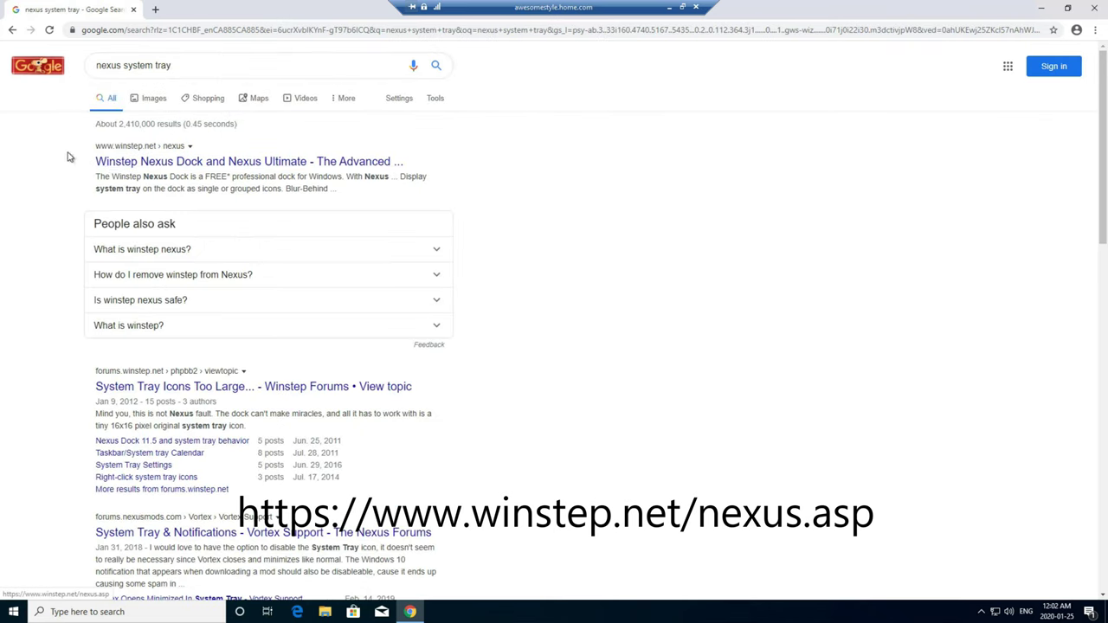
click(208, 167)
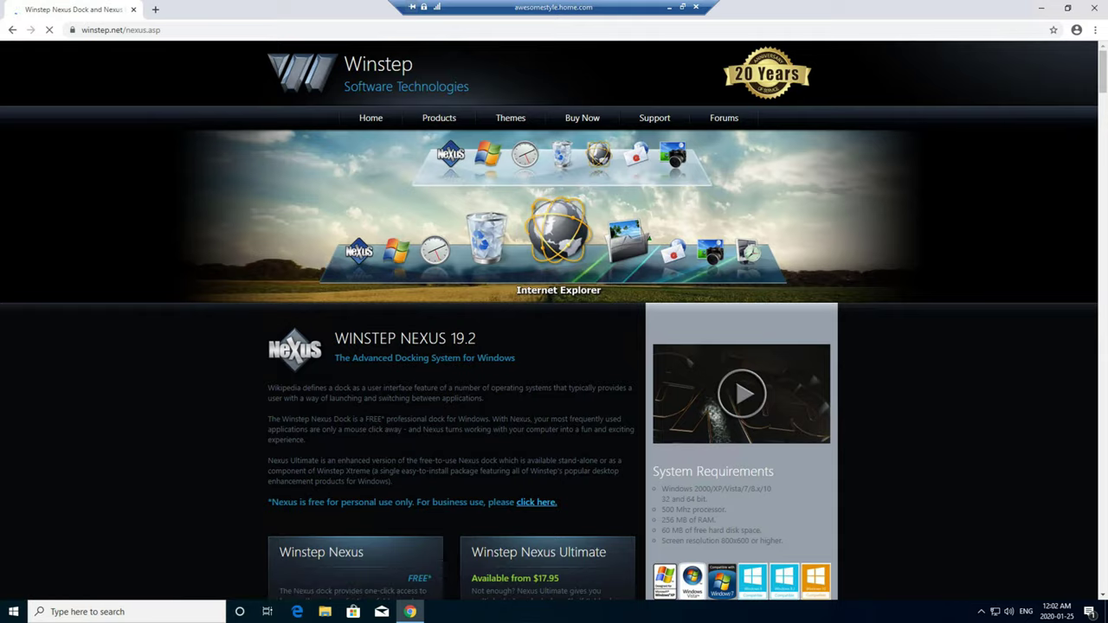
scroll(252, 228, down, 3)
click(413, 352)
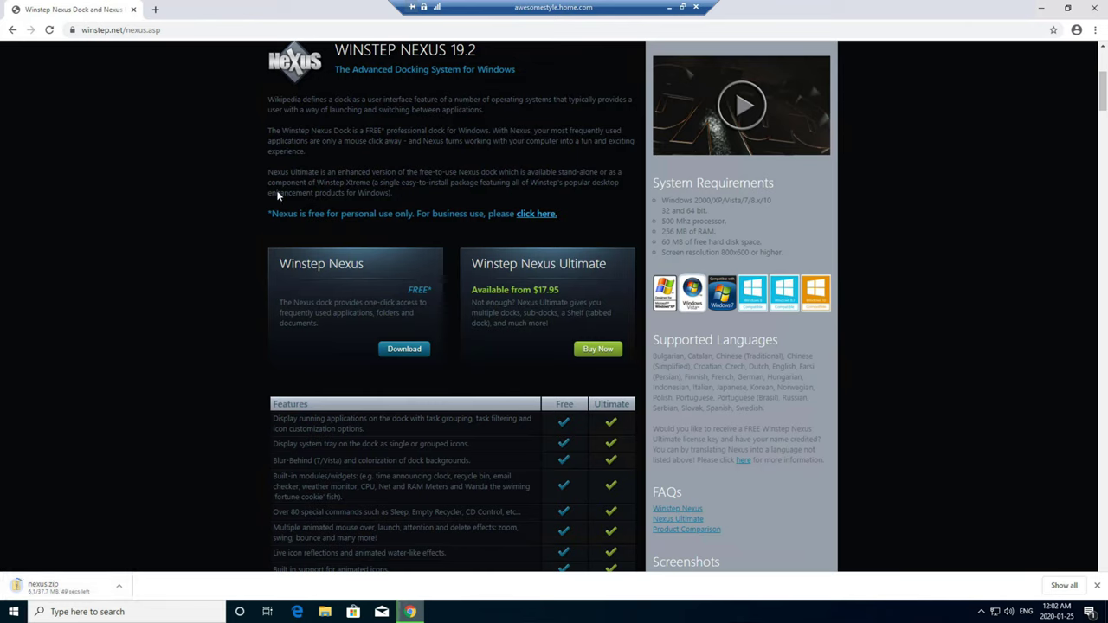
In a new browser tab, search for "lovalace deviant art windows theme" and download the lovelace Windows 10 Suite from its DeviantArt page.
click(156, 9)
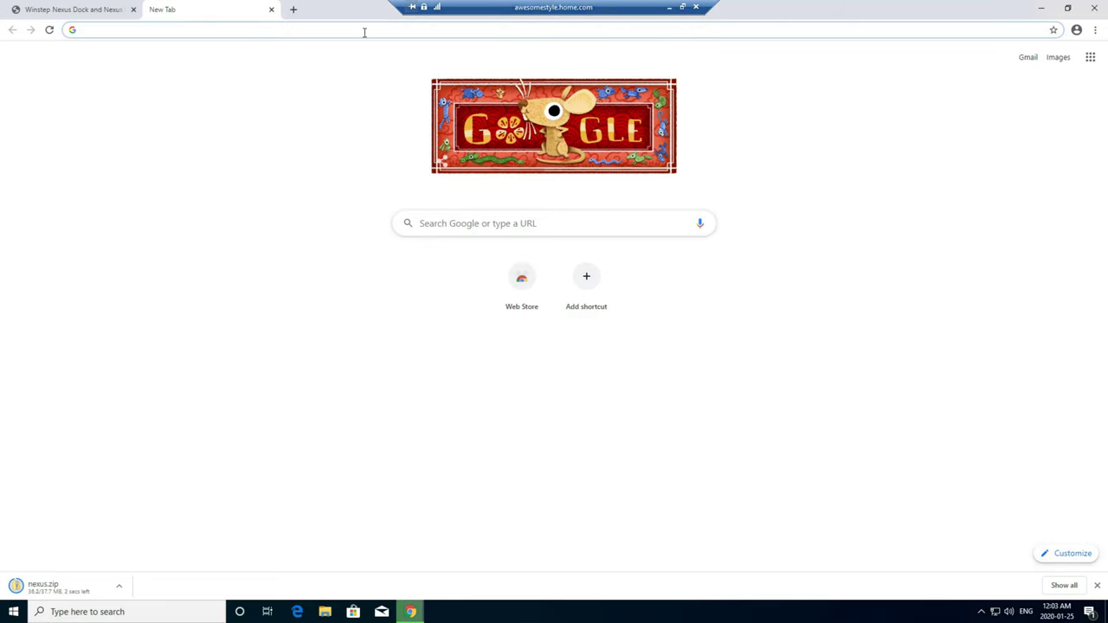
text(lovalace)
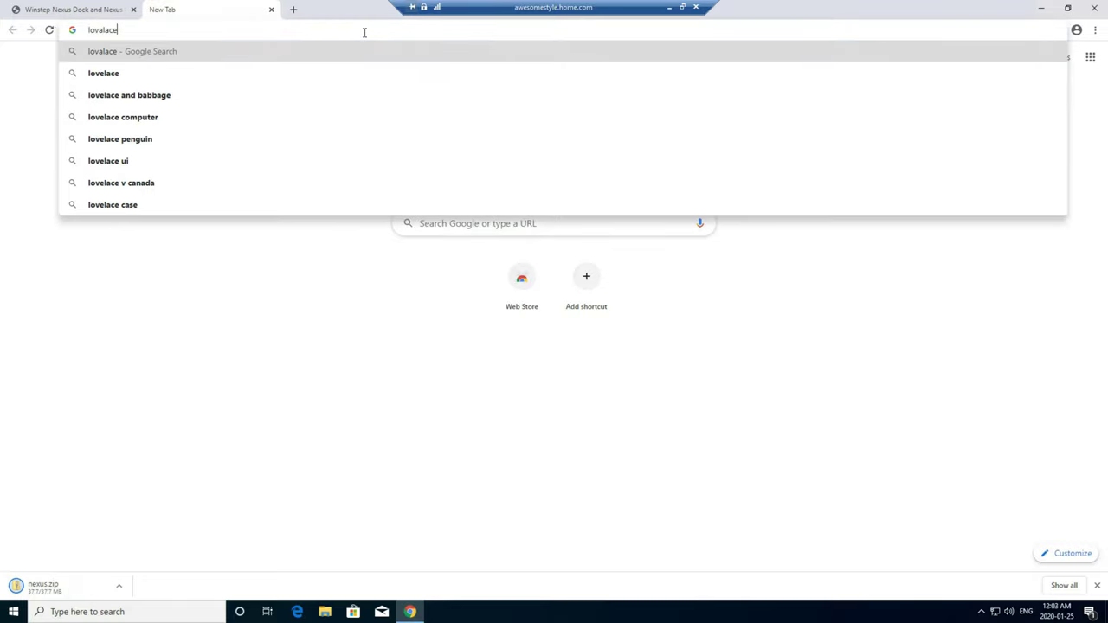
text( deviant art )
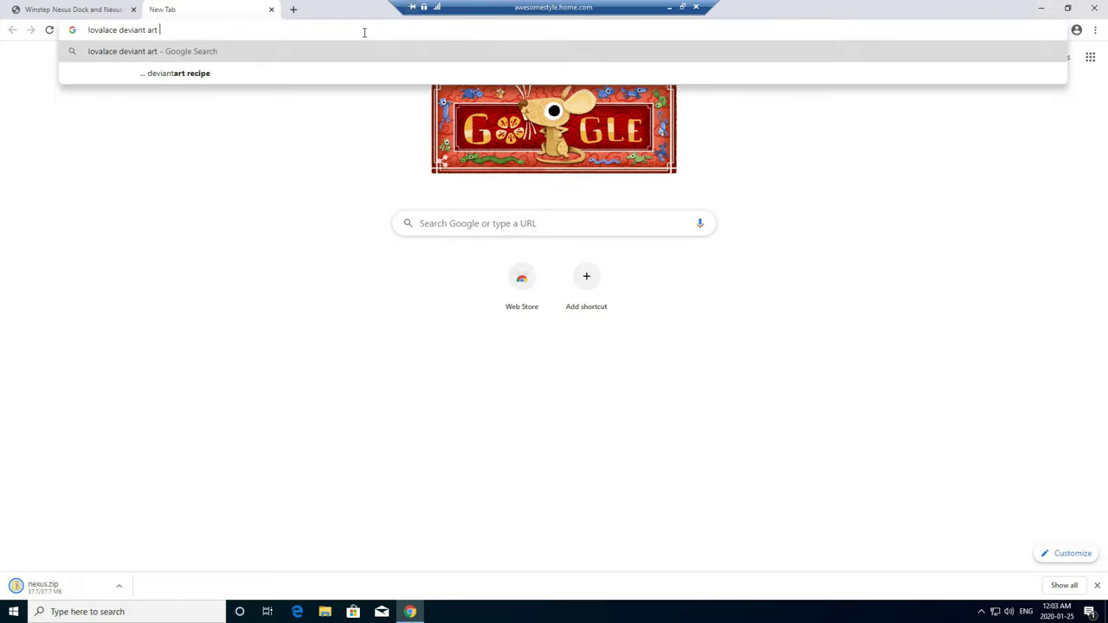
text(windows theem)
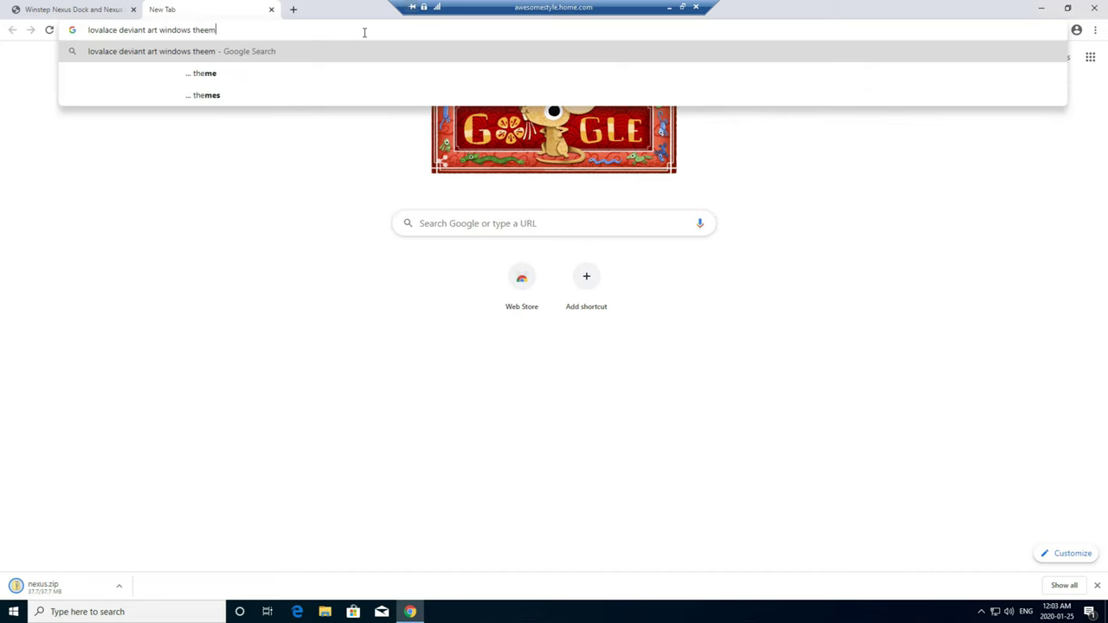
key(BackSpace)
key(BackSpace)
text(me)
key(Return)
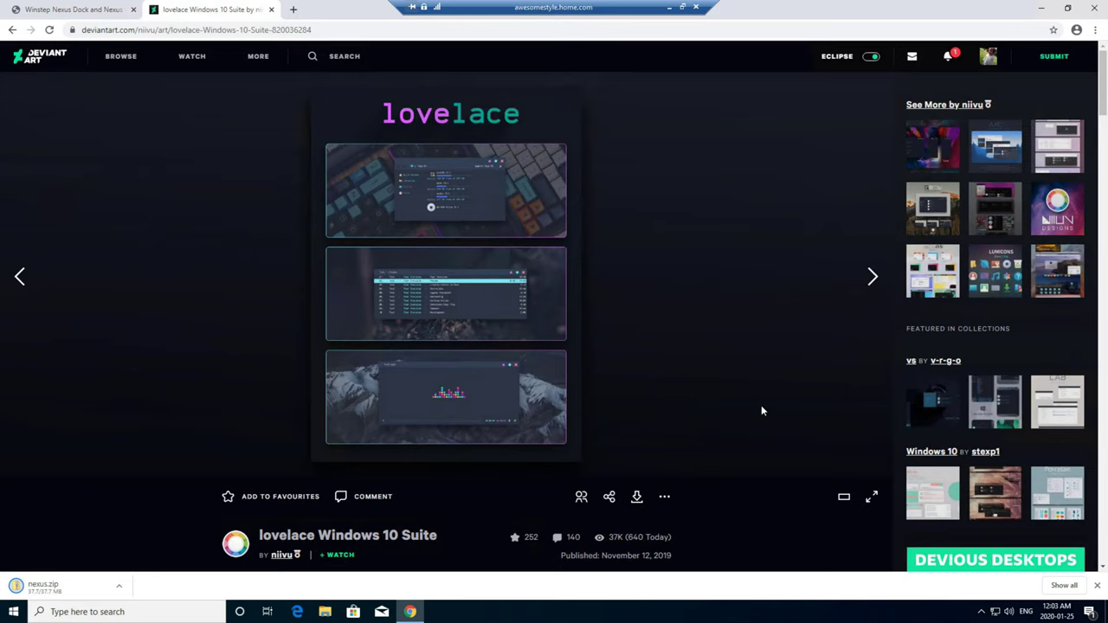
scroll(760, 410, down, 3)
click(636, 267)
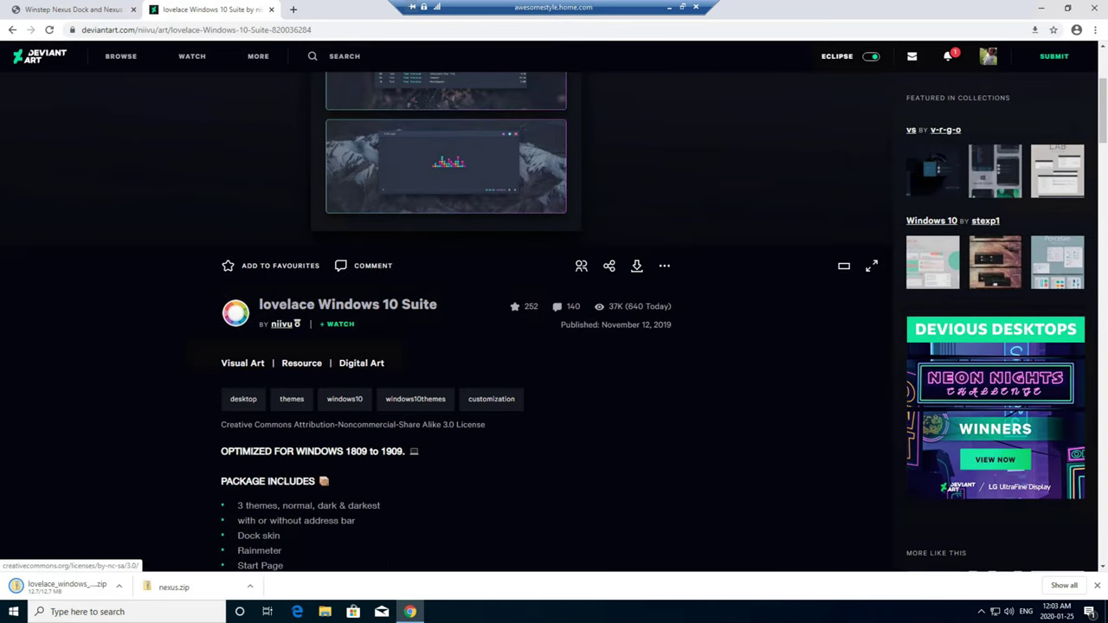
Run NexusSetup from the downloaded nexus.zip without extracting it, using English as the setup language.
click(188, 589)
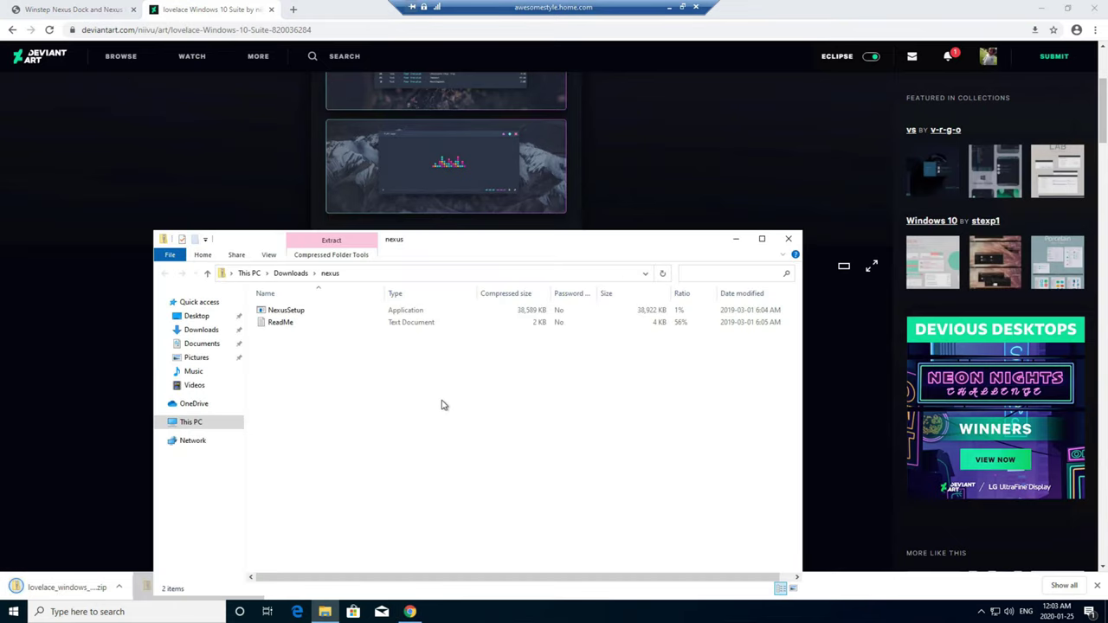
double_click(293, 313)
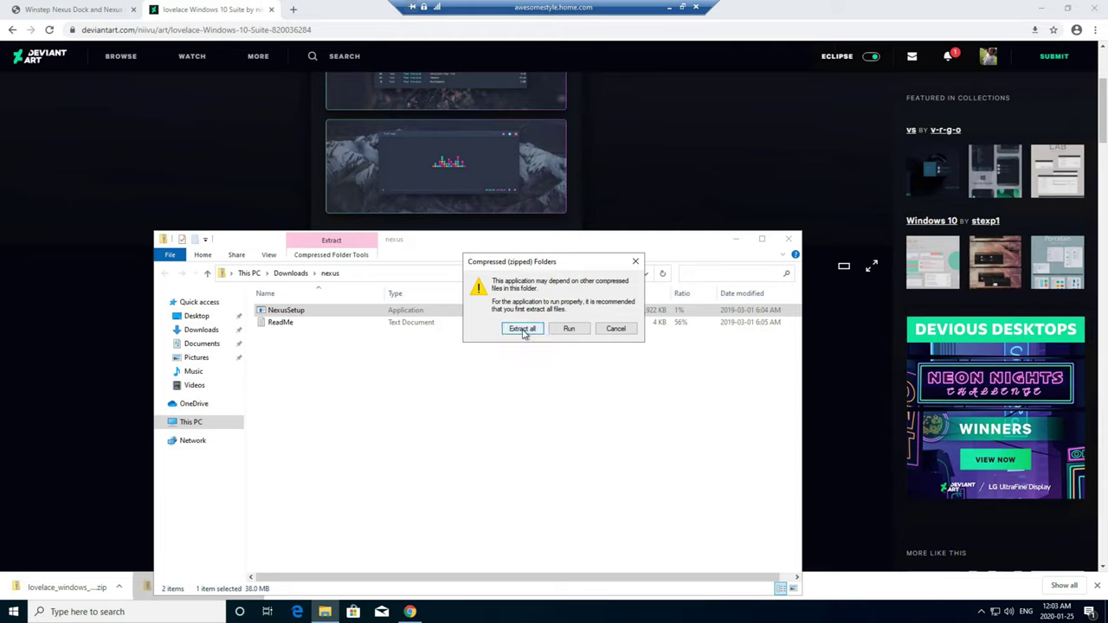
click(568, 330)
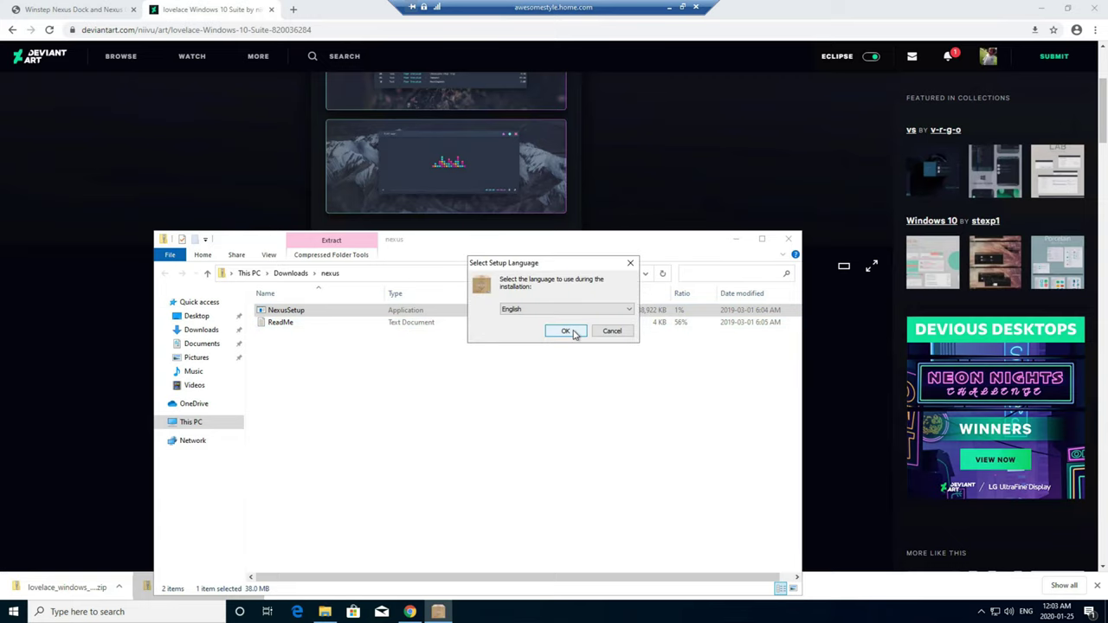
click(567, 332)
Accept the Nexus 19.2 license agreement, install it with the default settings, and launch Nexus on completion.
click(486, 367)
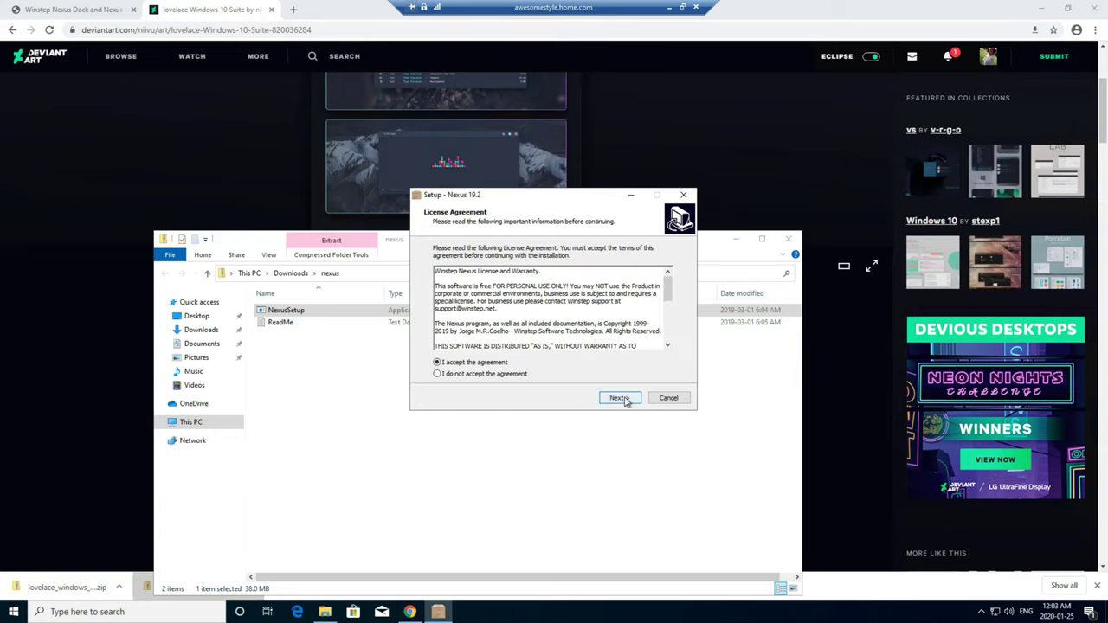
click(623, 399)
click(619, 398)
click(620, 398)
click(621, 398)
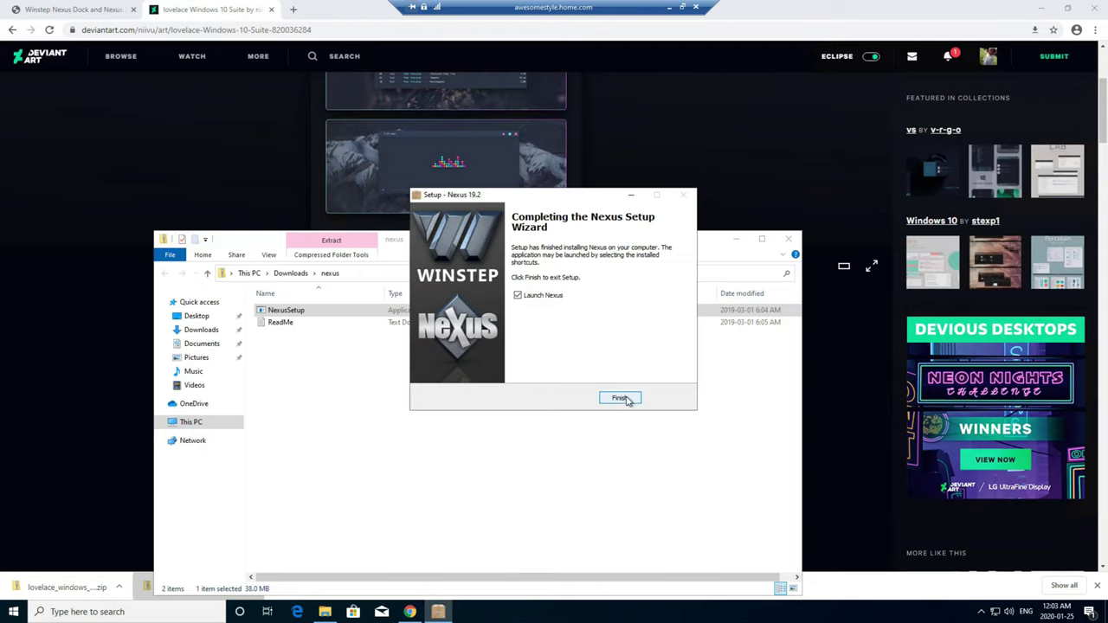
click(620, 398)
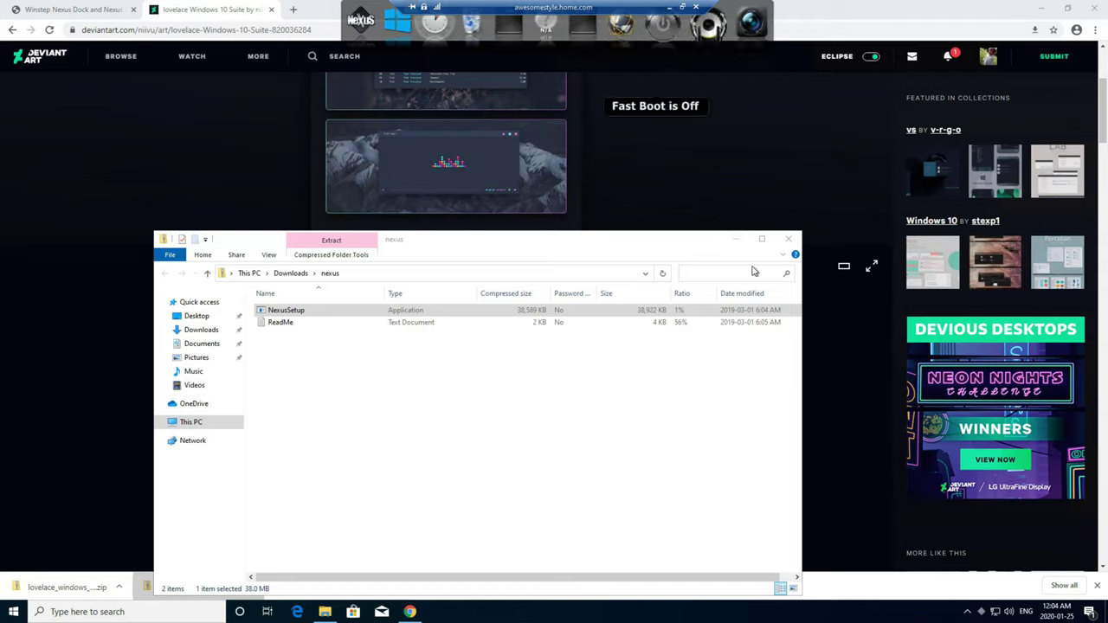
Make the Nexus dock float instead of docking to the screen edge, apply it, and move the dock just above the ThinBar network readout.
click(736, 239)
click(1042, 11)
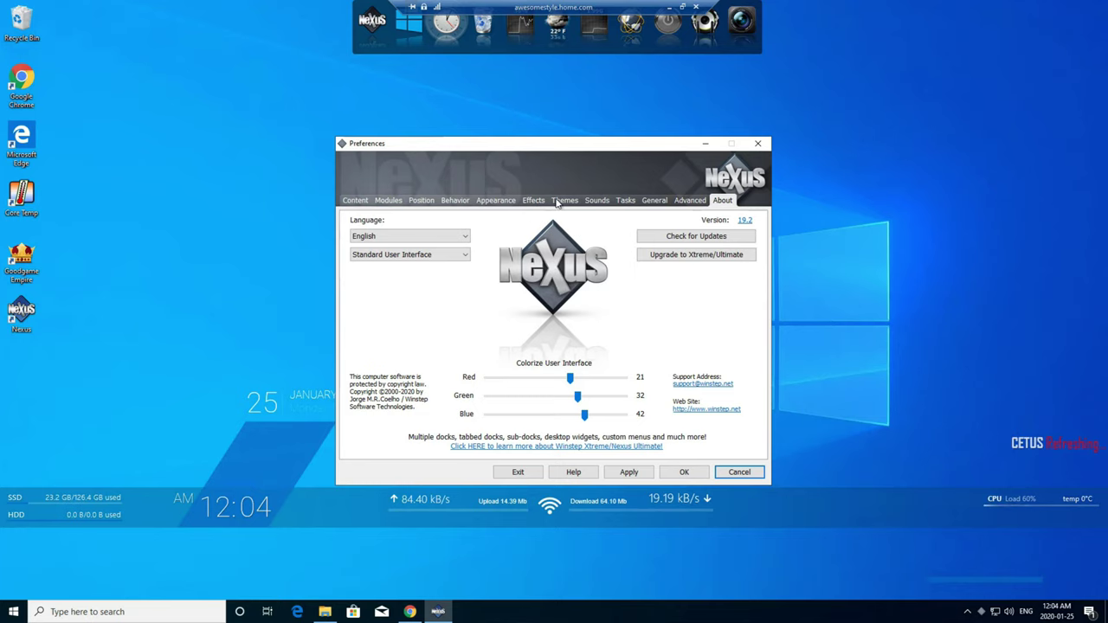
click(392, 201)
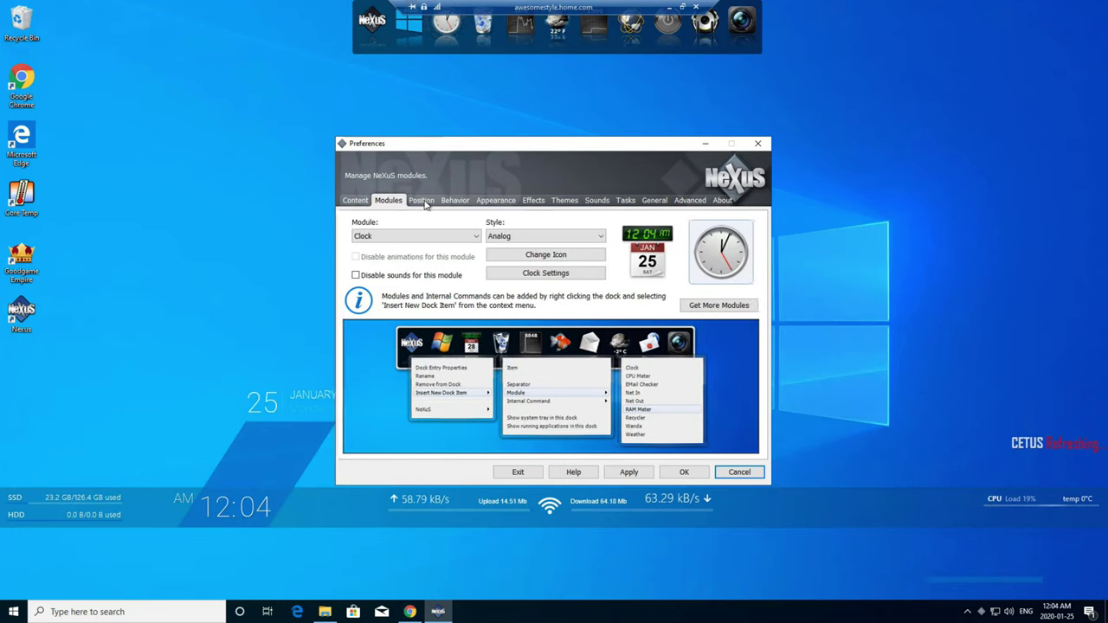
click(421, 200)
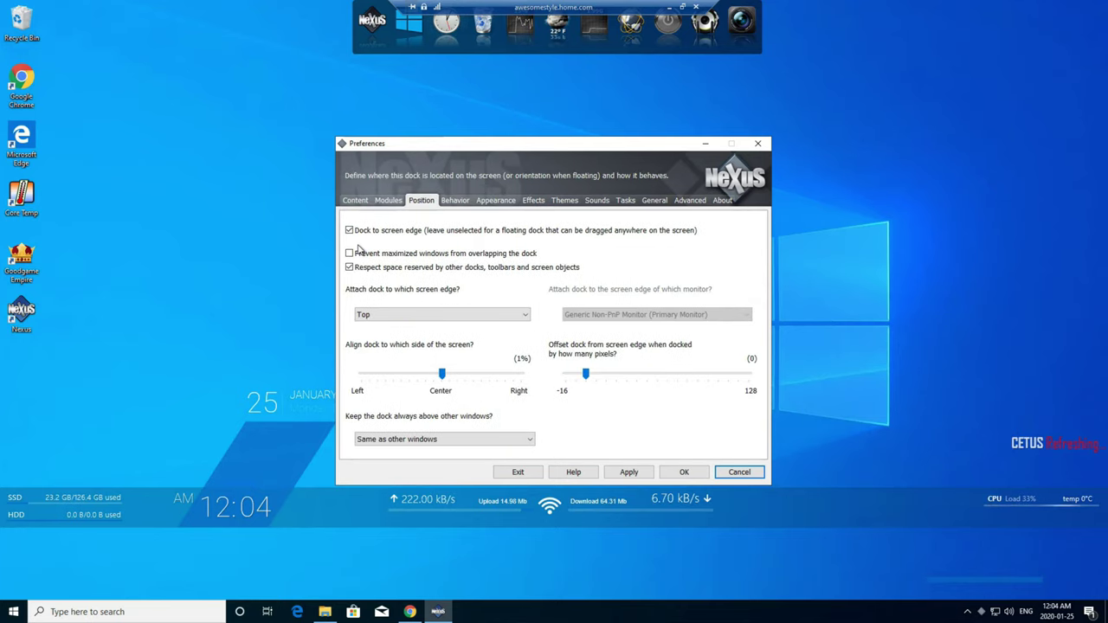
click(349, 230)
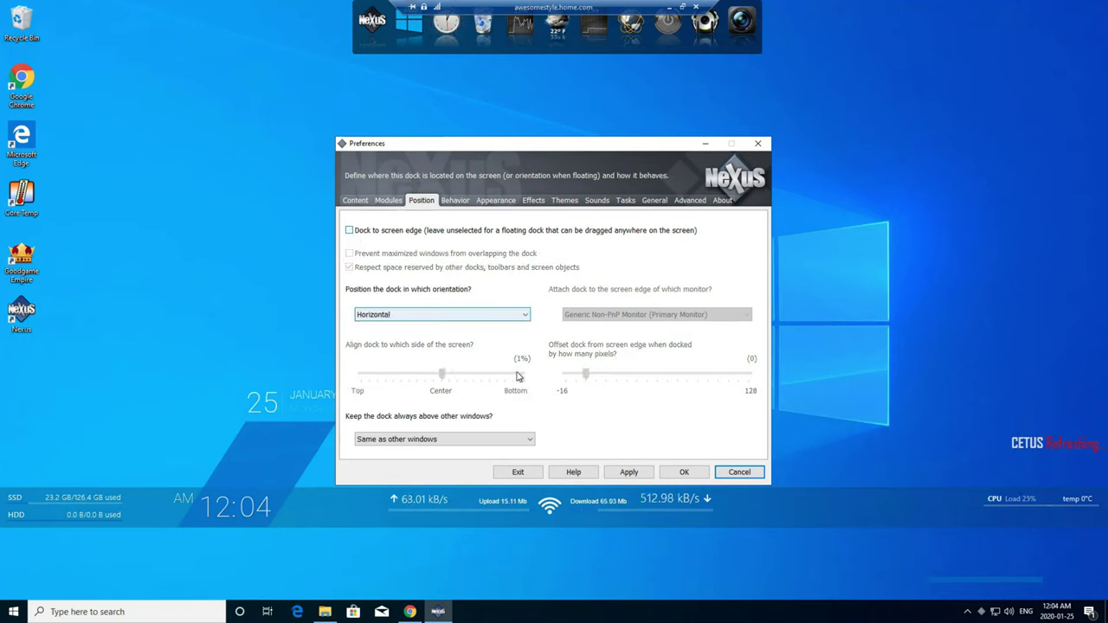
click(642, 476)
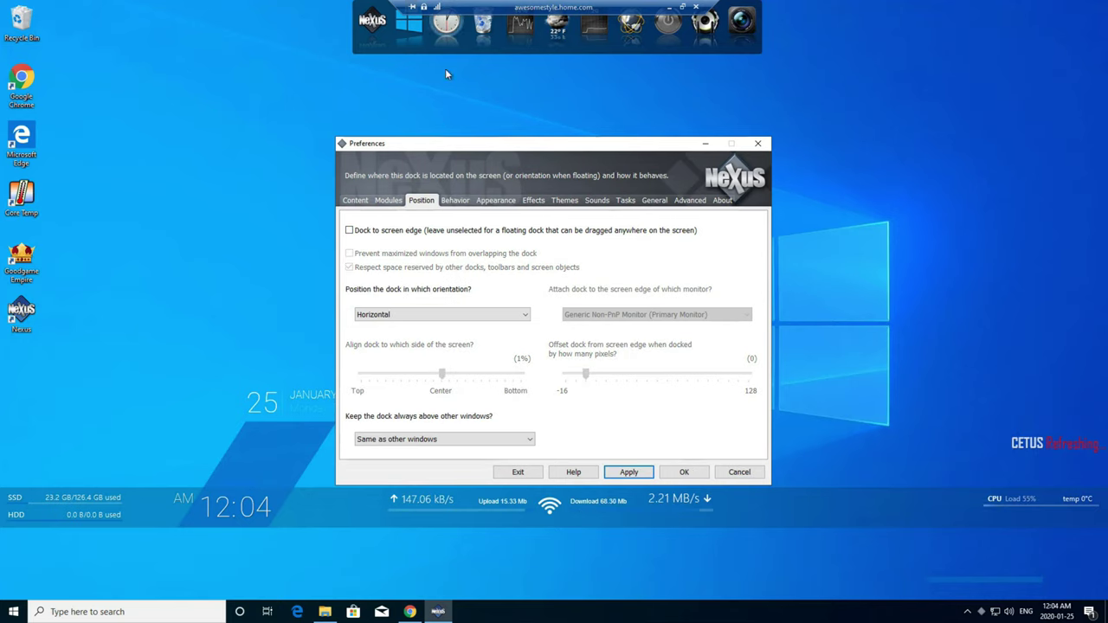
drag(336, 107, 330, 482)
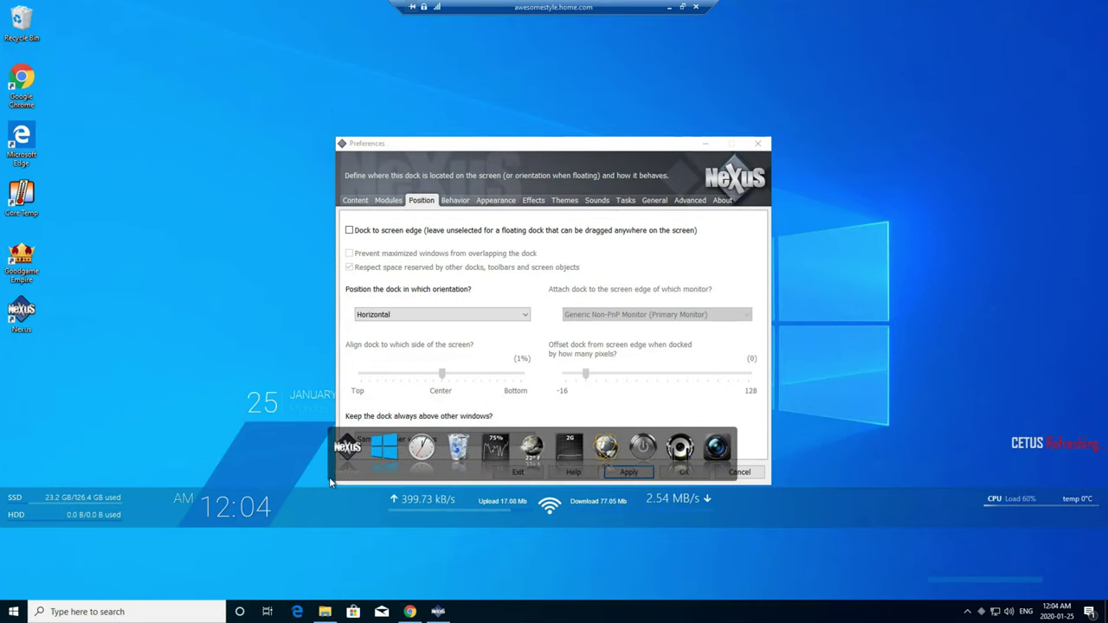
Reduce the dock's icon size to 30 pixels in the Nexus appearance preferences.
click(461, 203)
click(495, 201)
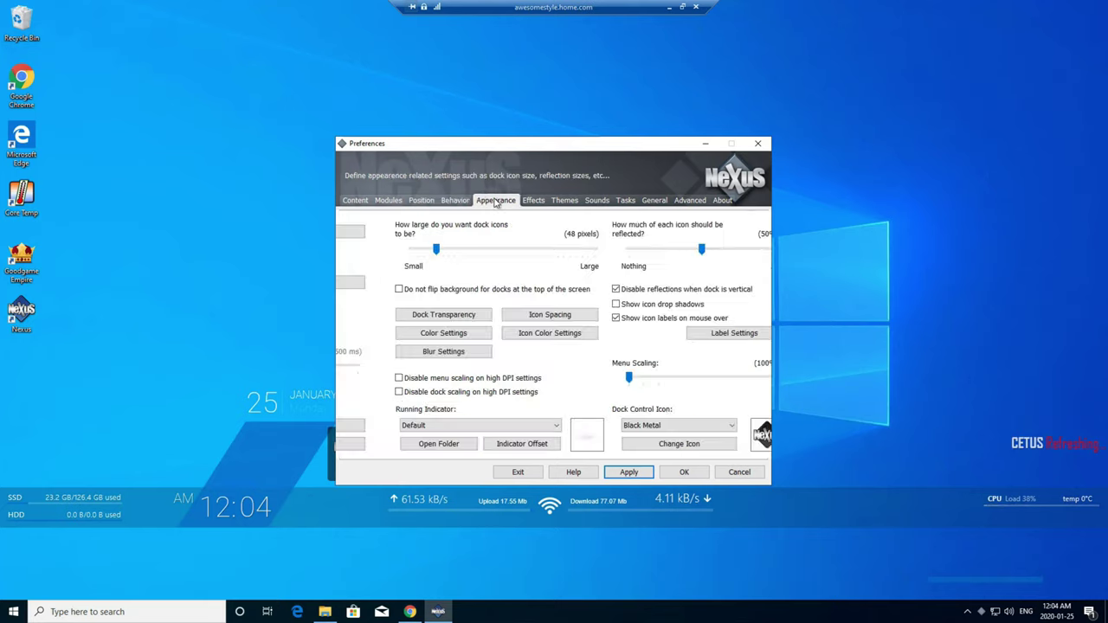
drag(396, 251, 389, 253)
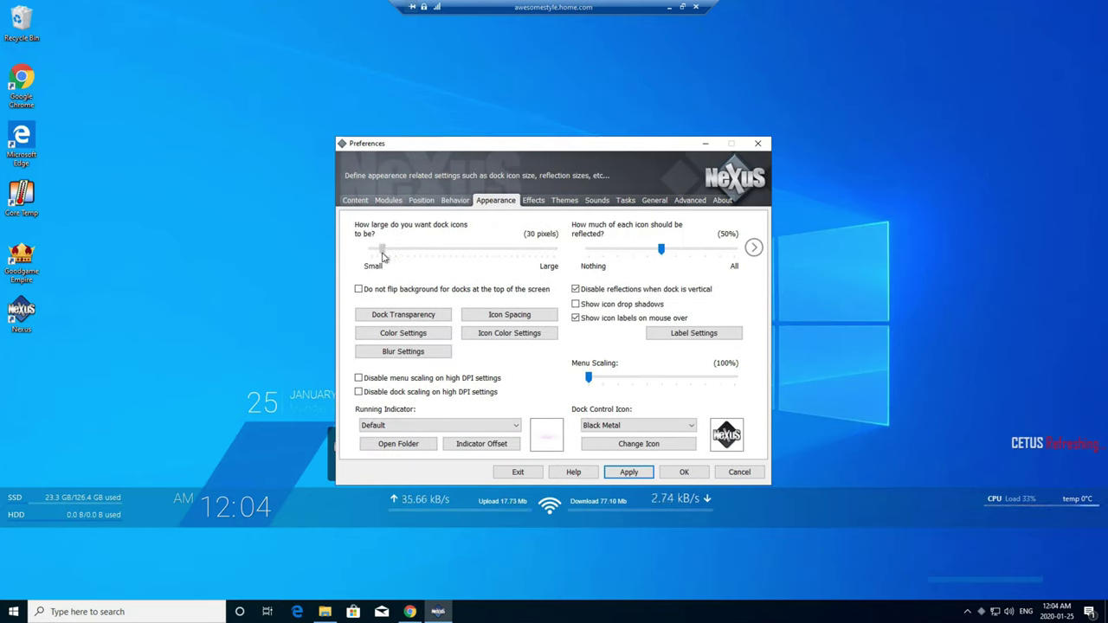
Set the dock background's transparency to about 82% and apply the appearance settings.
click(422, 314)
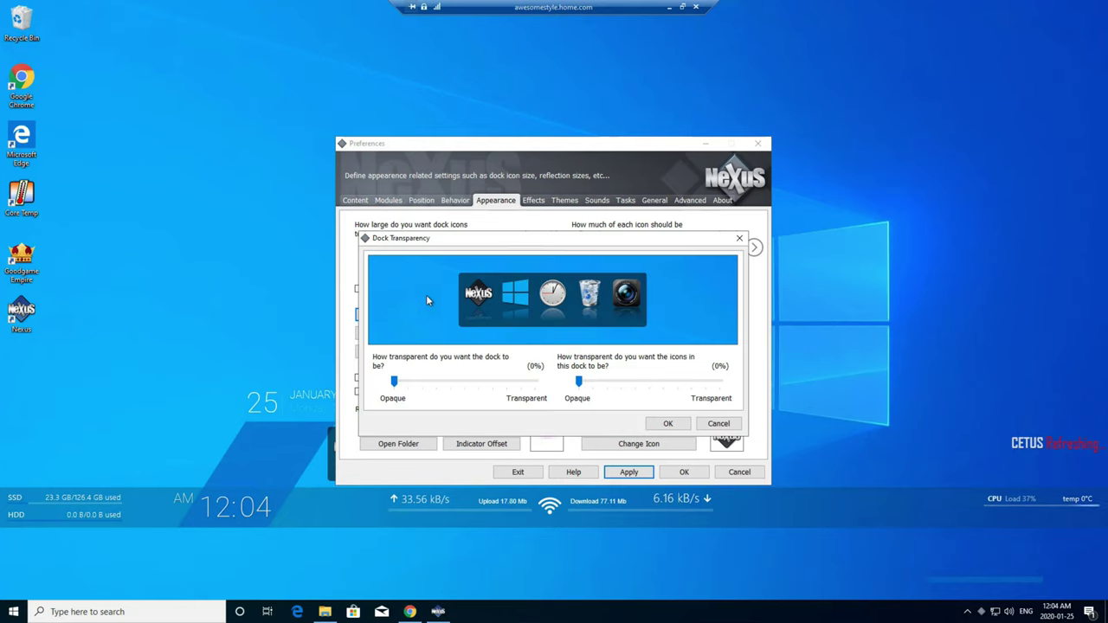
drag(395, 384, 501, 383)
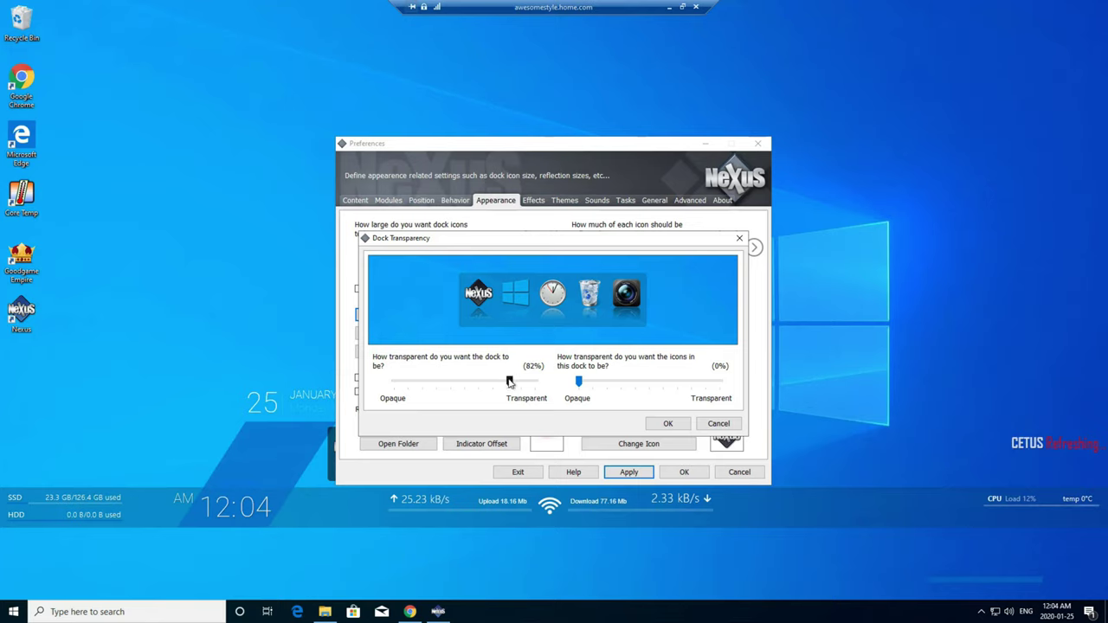
drag(510, 383, 512, 384)
click(667, 424)
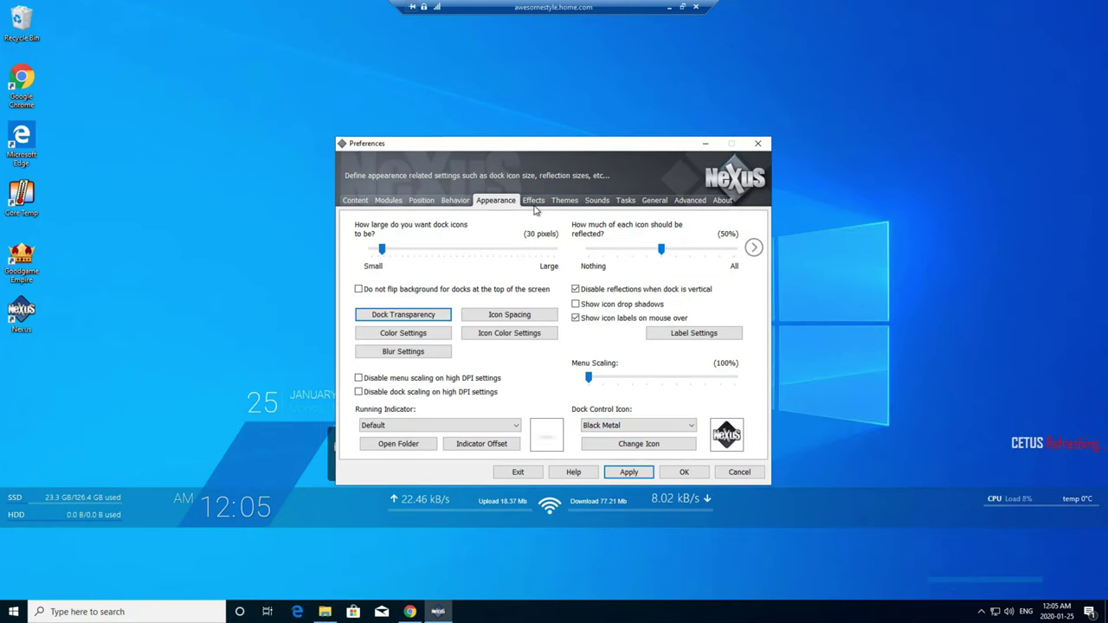
click(618, 472)
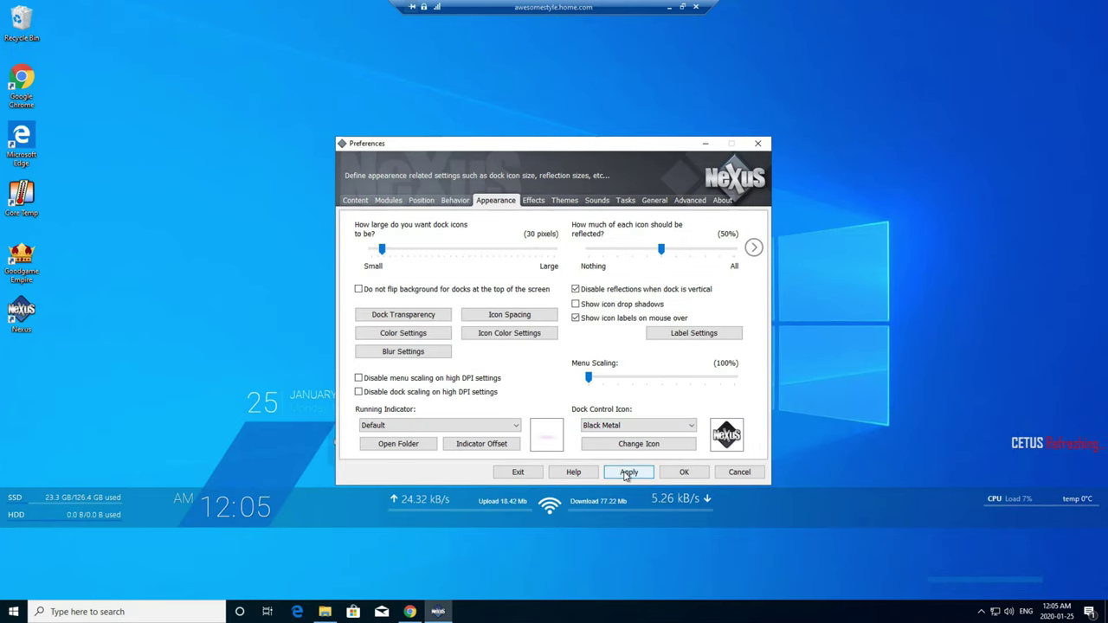
Set the Magnify mouseover effect's magnification size to 42 pixels, apply it, and close the Nexus preferences.
click(535, 201)
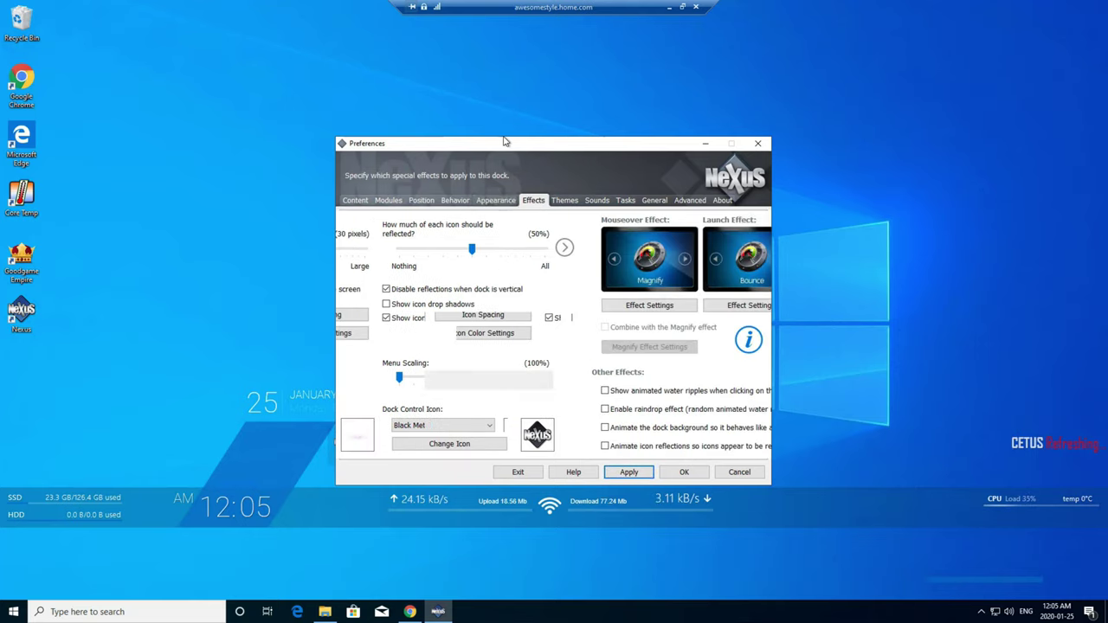
click(405, 306)
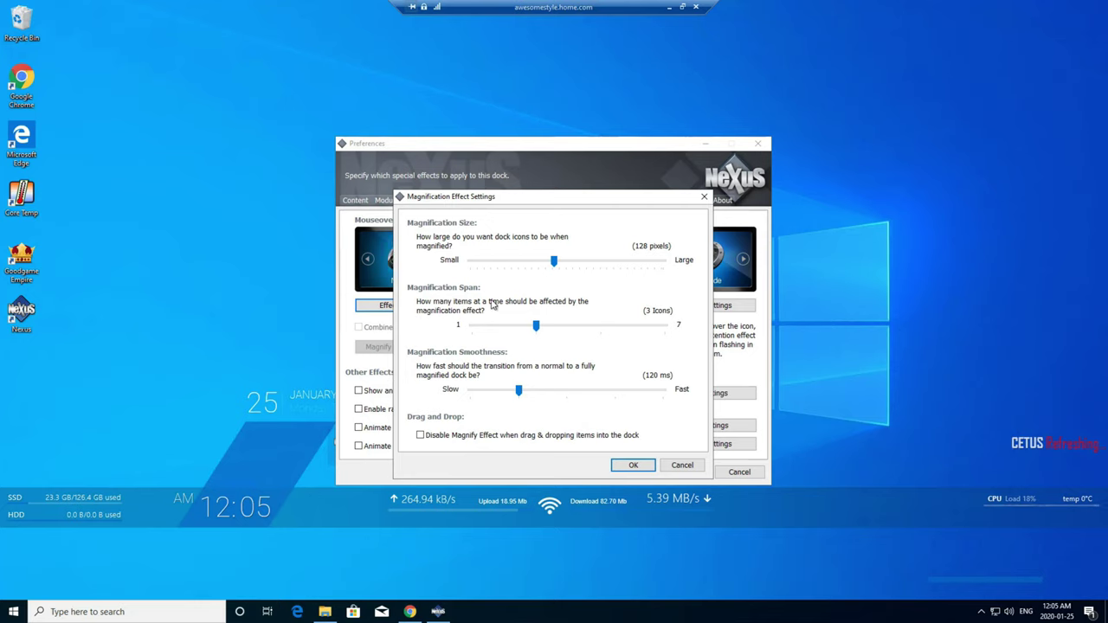
drag(554, 263, 480, 271)
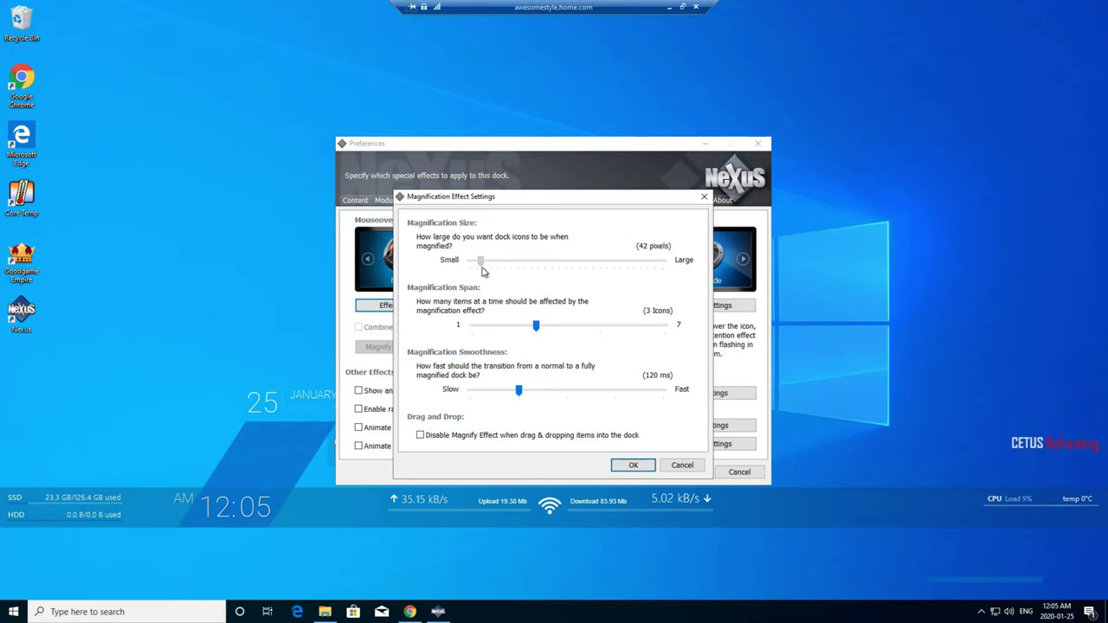
click(633, 465)
click(629, 472)
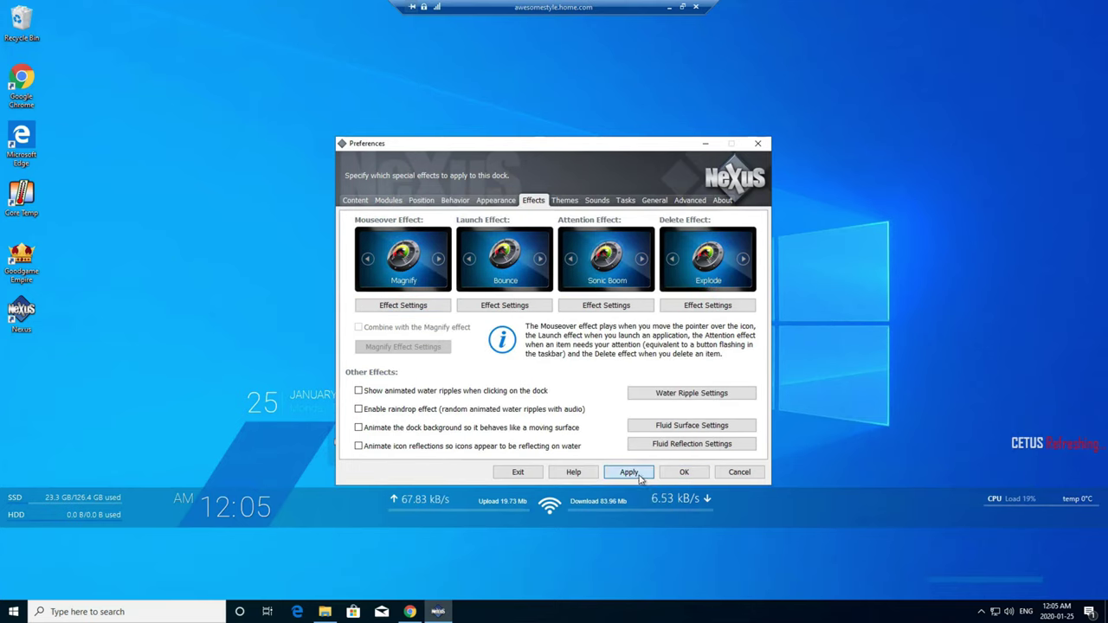
click(684, 472)
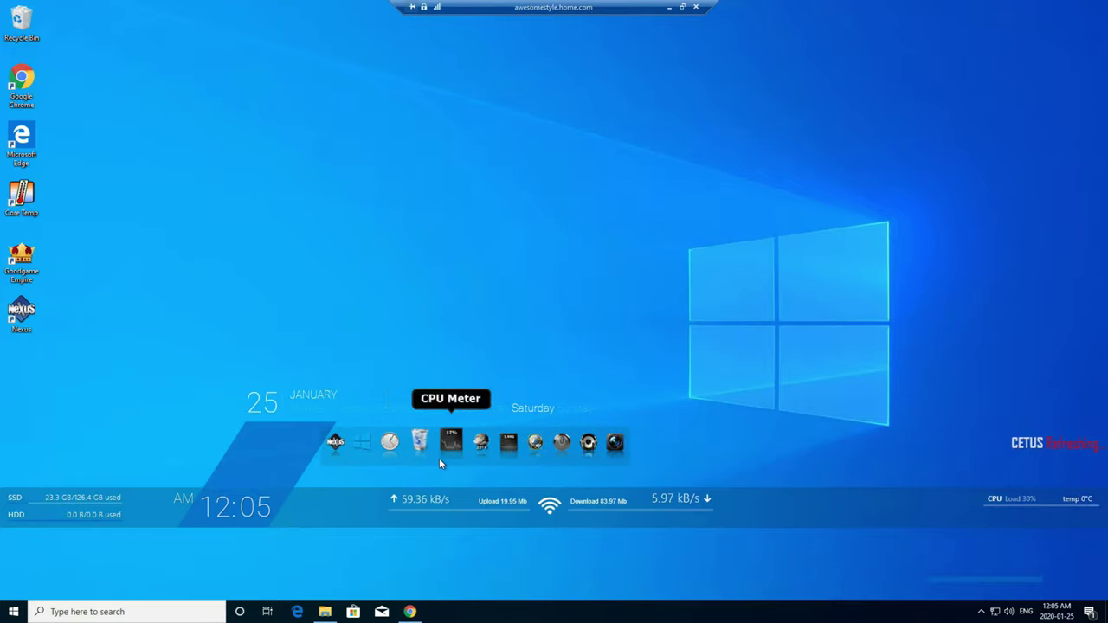
Permanently remove the Start Menu item from the Nexus dock.
right_click(356, 461)
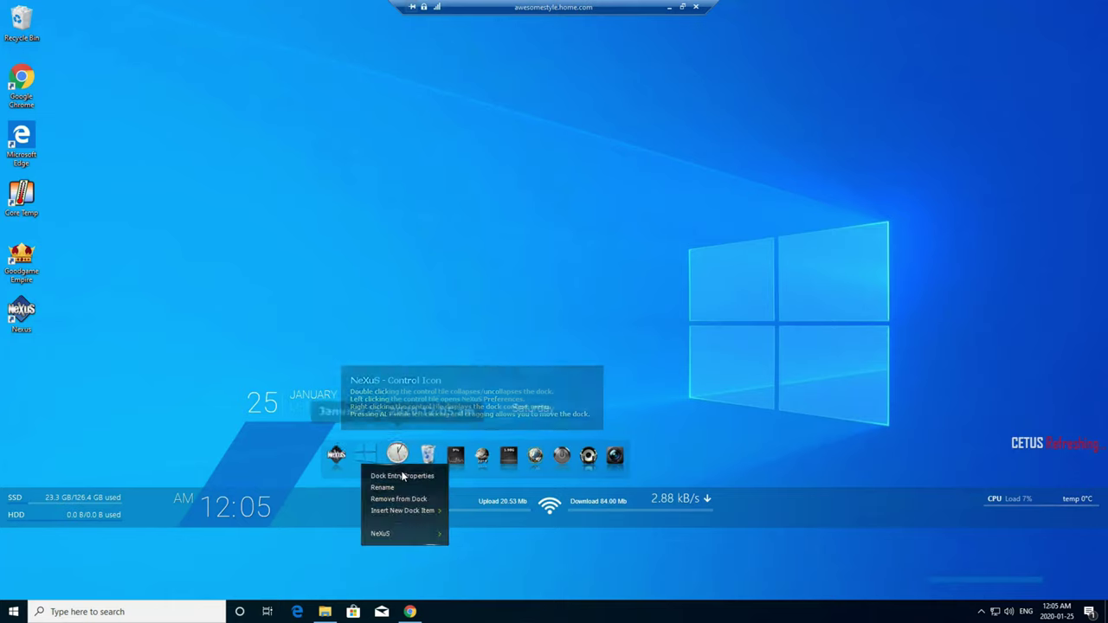
click(418, 501)
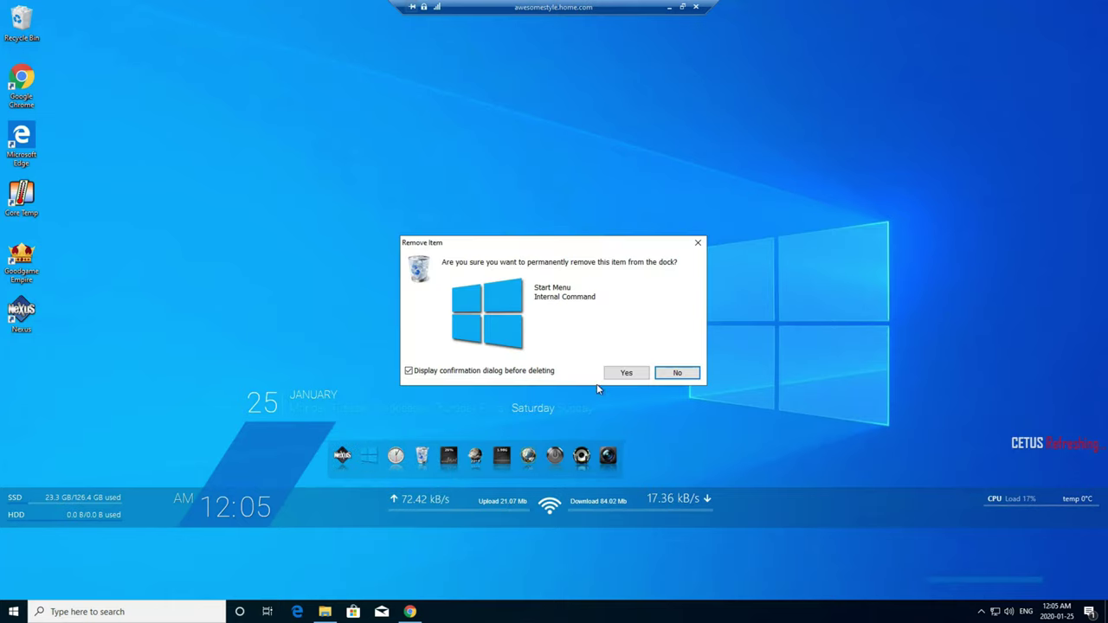
click(627, 374)
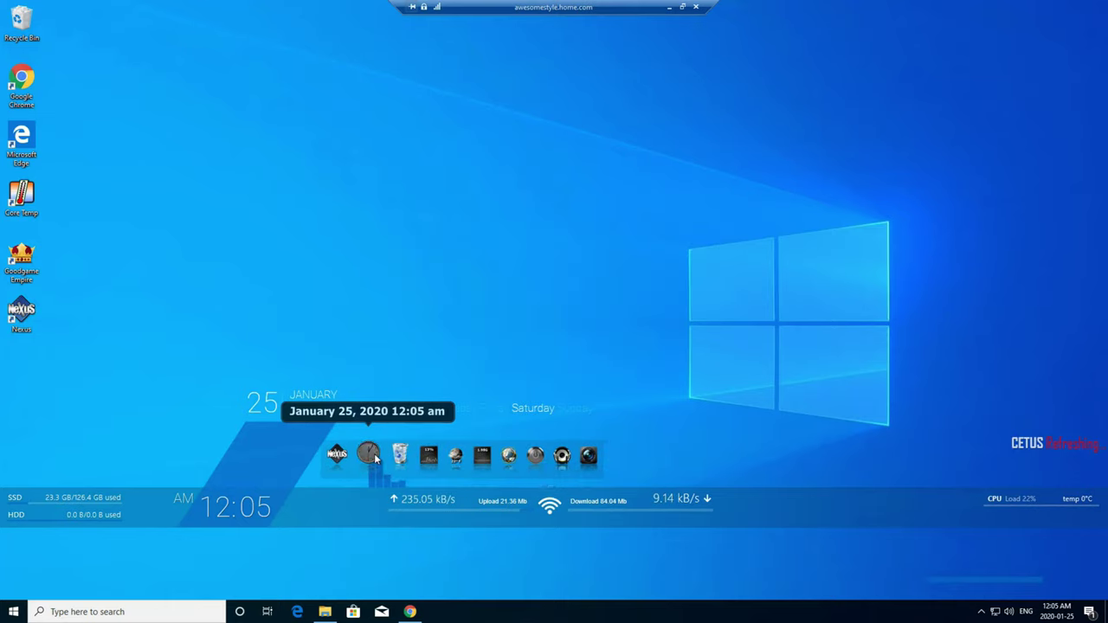
right_click(372, 457)
click(398, 214)
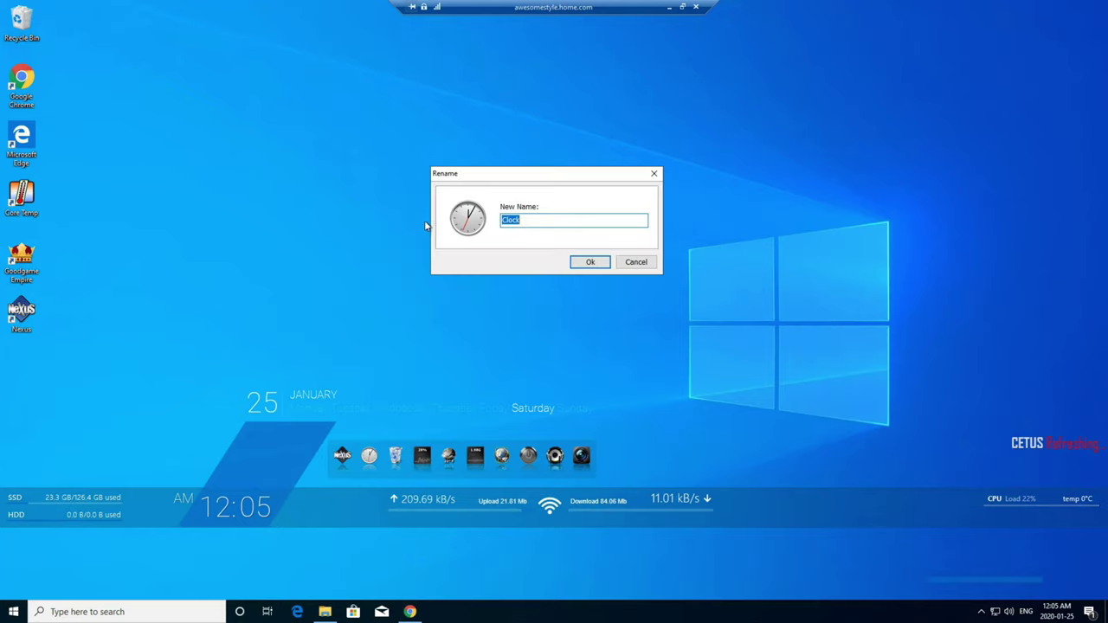
key(Escape)
Permanently remove the Clock module from the Nexus dock.
right_click(369, 455)
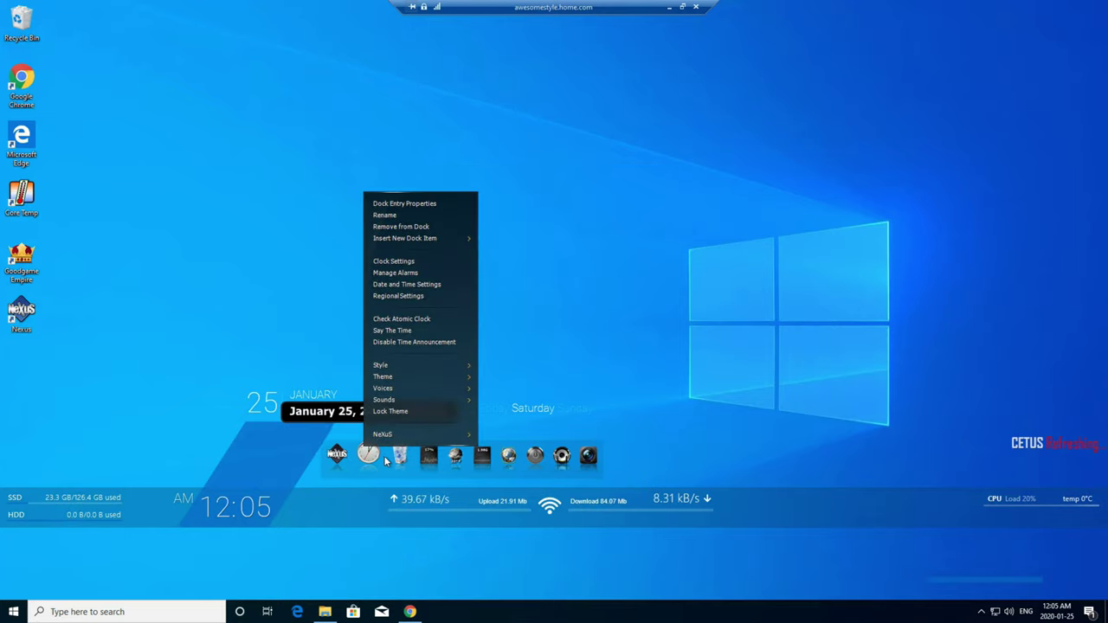
click(425, 226)
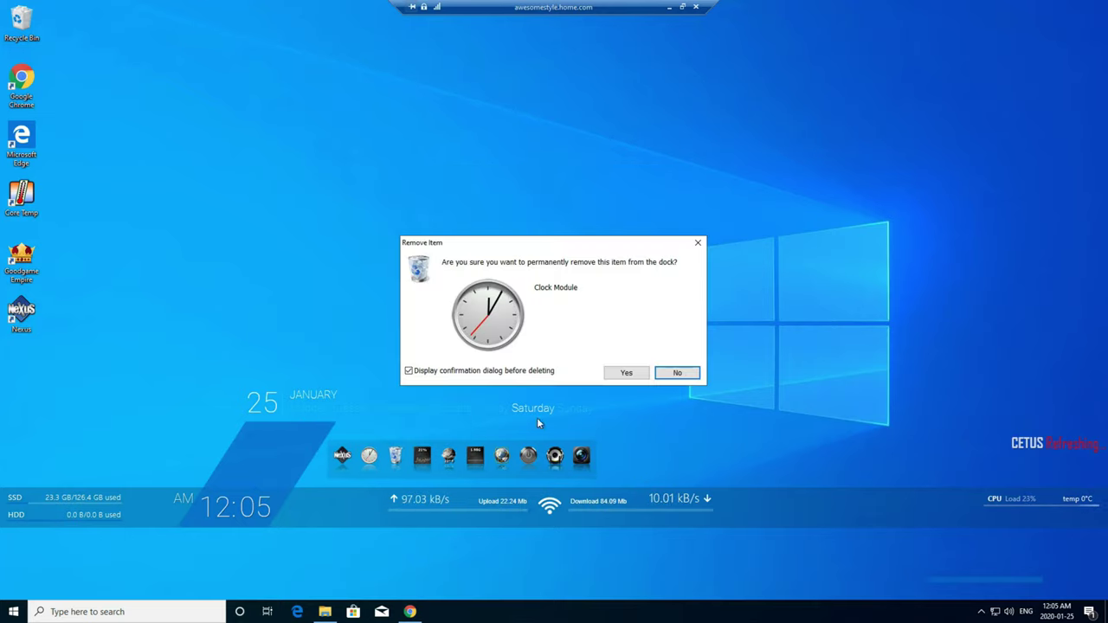
click(637, 373)
Permanently remove the Recycler and CPU Meter modules from the Nexus dock.
right_click(369, 456)
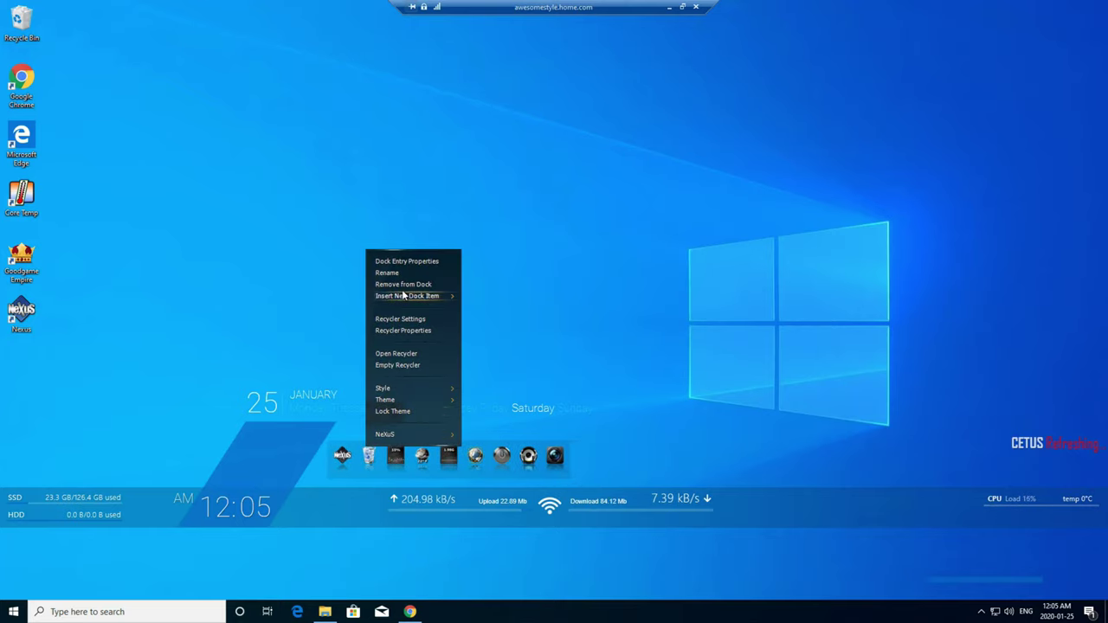
click(403, 285)
click(631, 373)
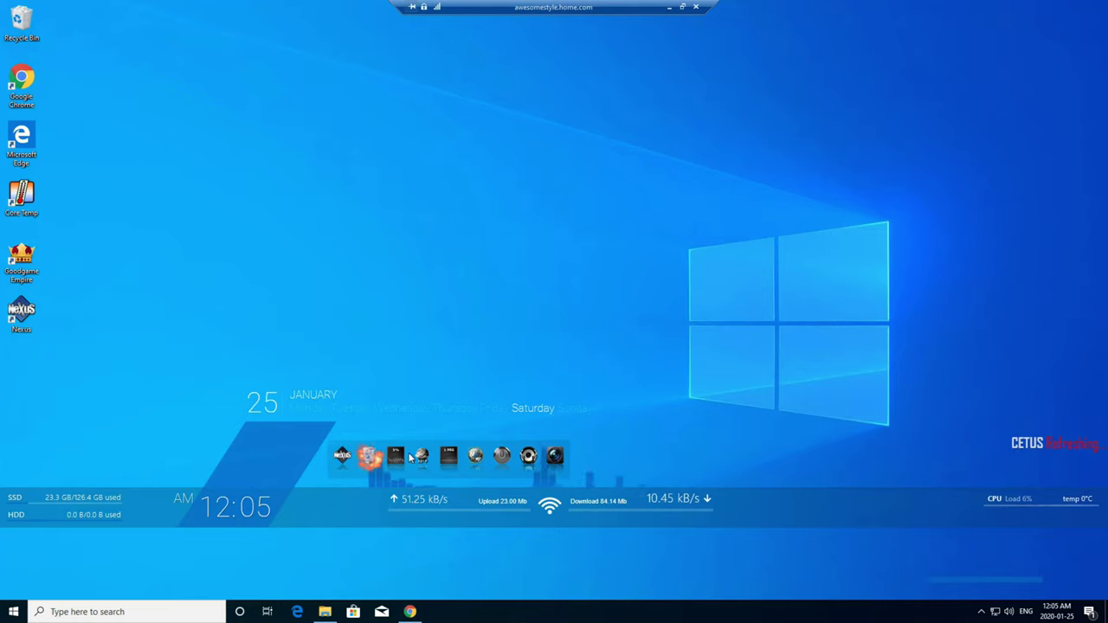
right_click(374, 462)
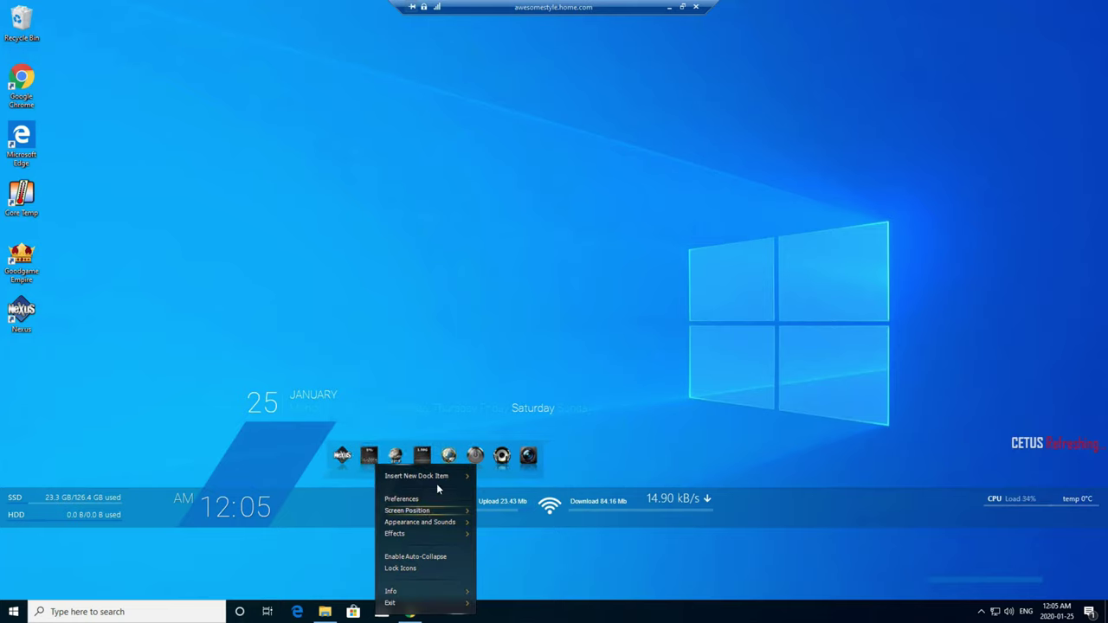
right_click(369, 456)
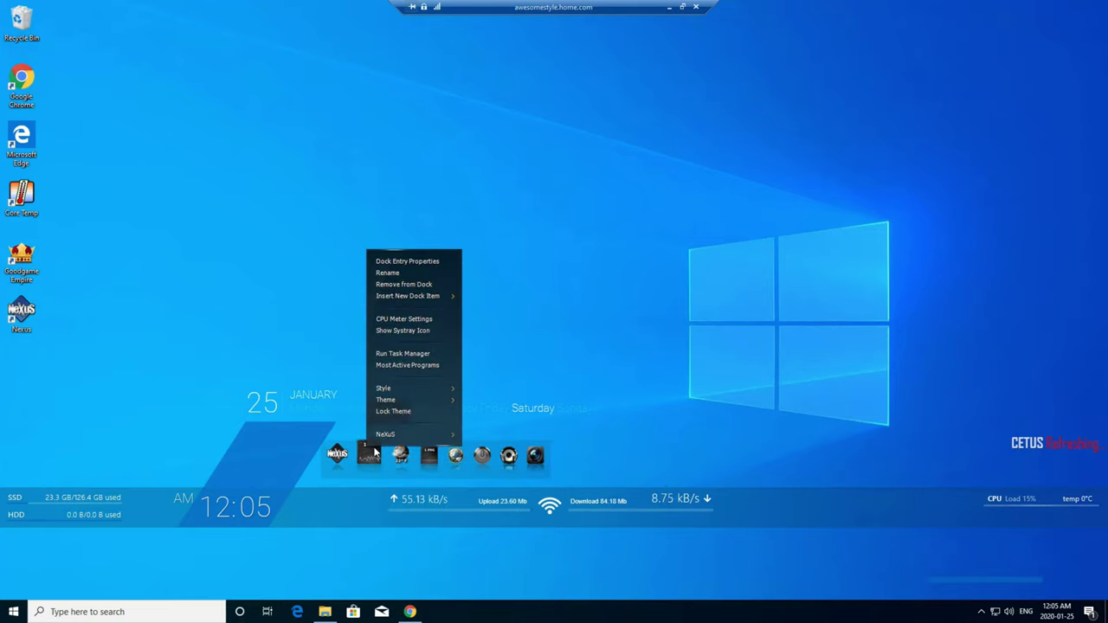
click(404, 284)
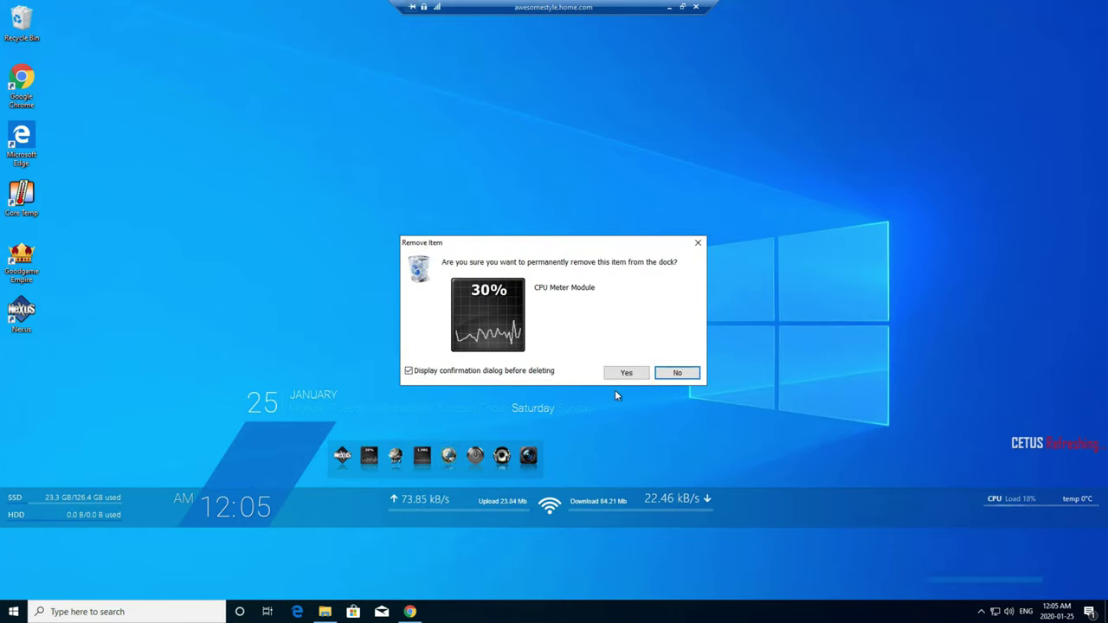
click(626, 372)
Permanently remove the RAM Meter module and the Internet Explorer item from the Nexus dock.
right_click(401, 460)
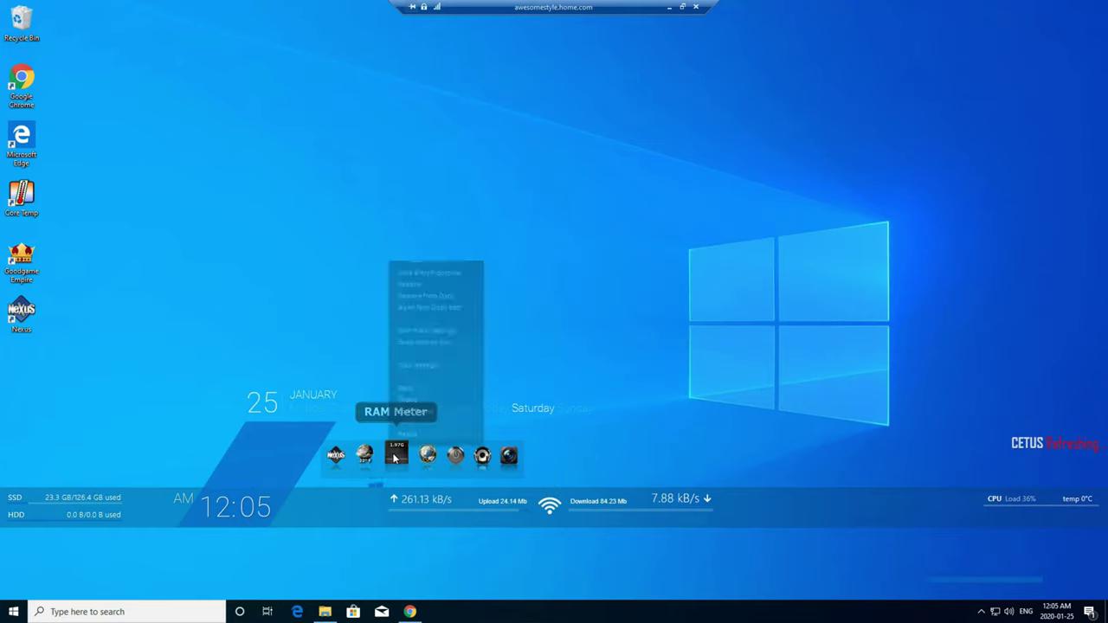
click(456, 297)
click(627, 373)
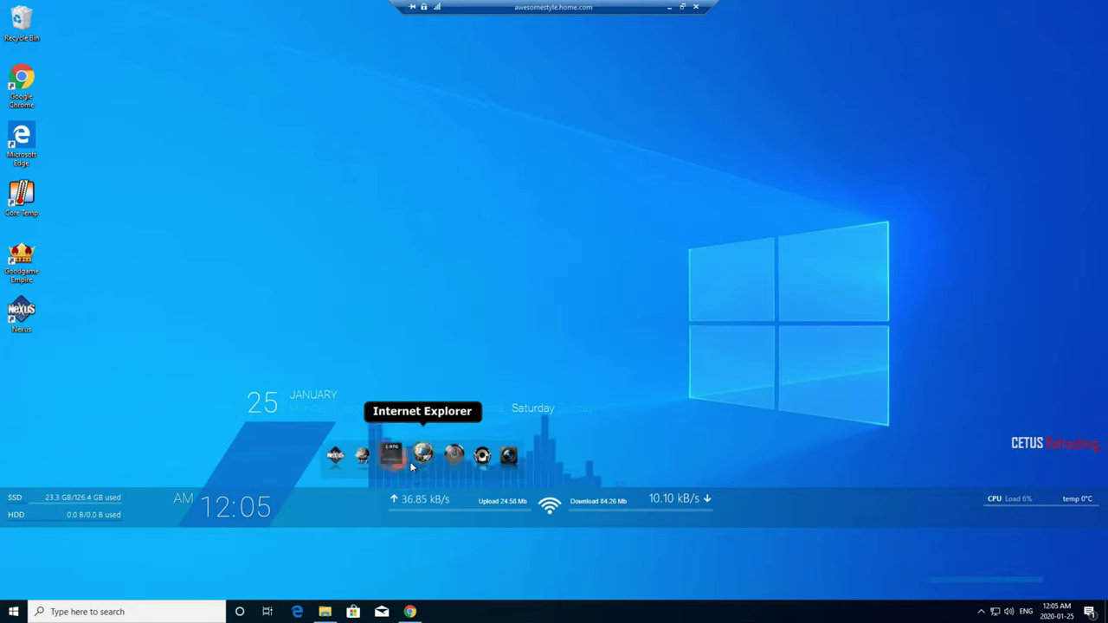
right_click(394, 456)
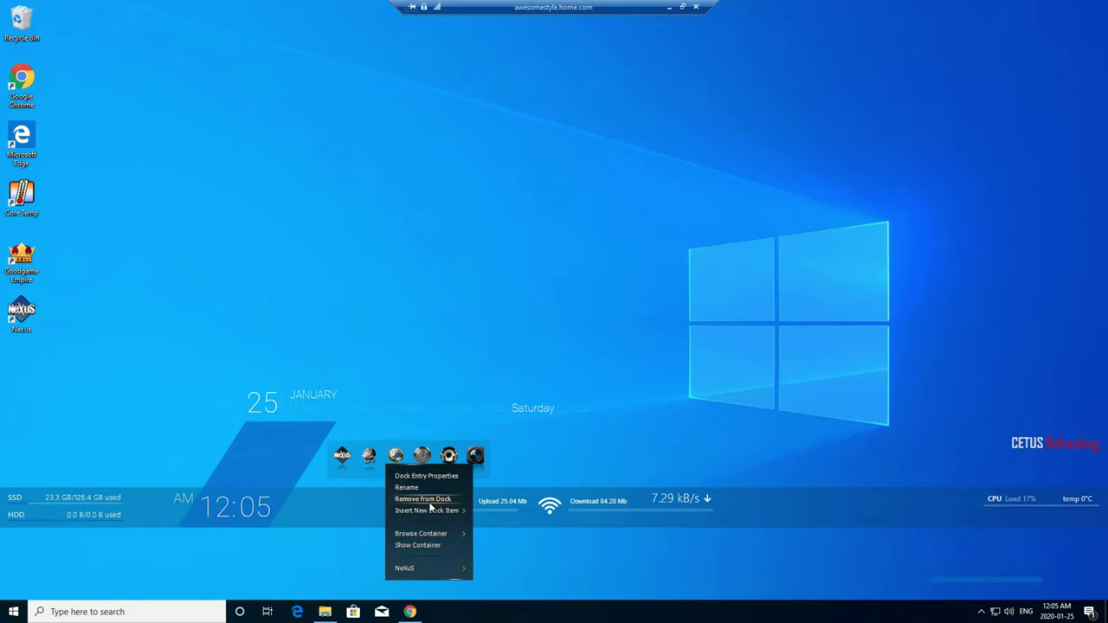
click(439, 500)
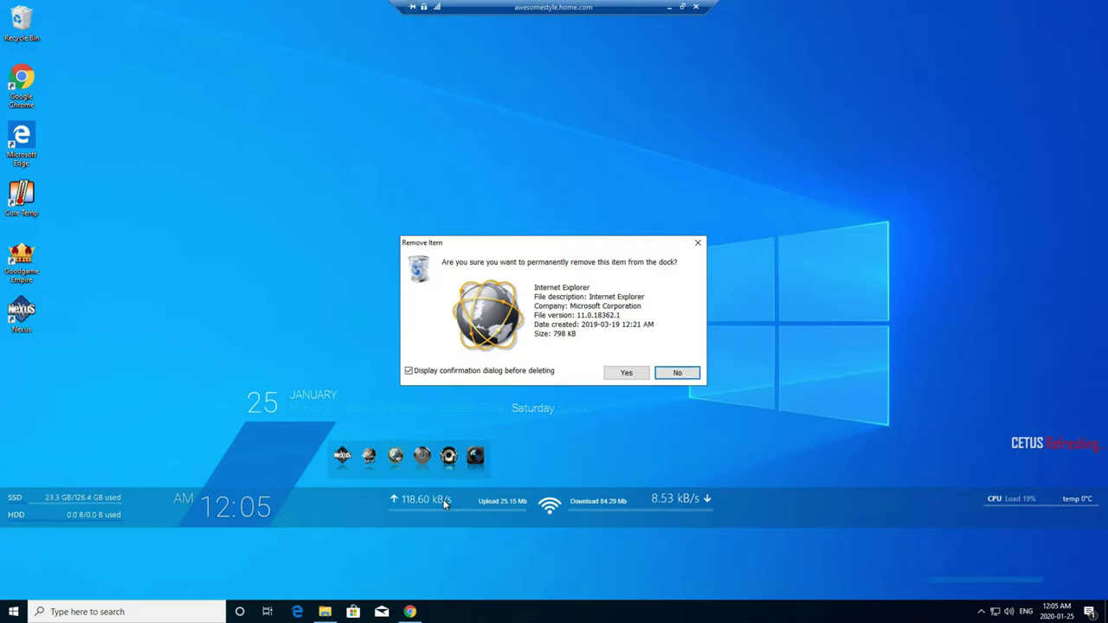
click(627, 373)
Permanently remove the Media Player and Capture Desktop items from the Nexus dock.
right_click(422, 456)
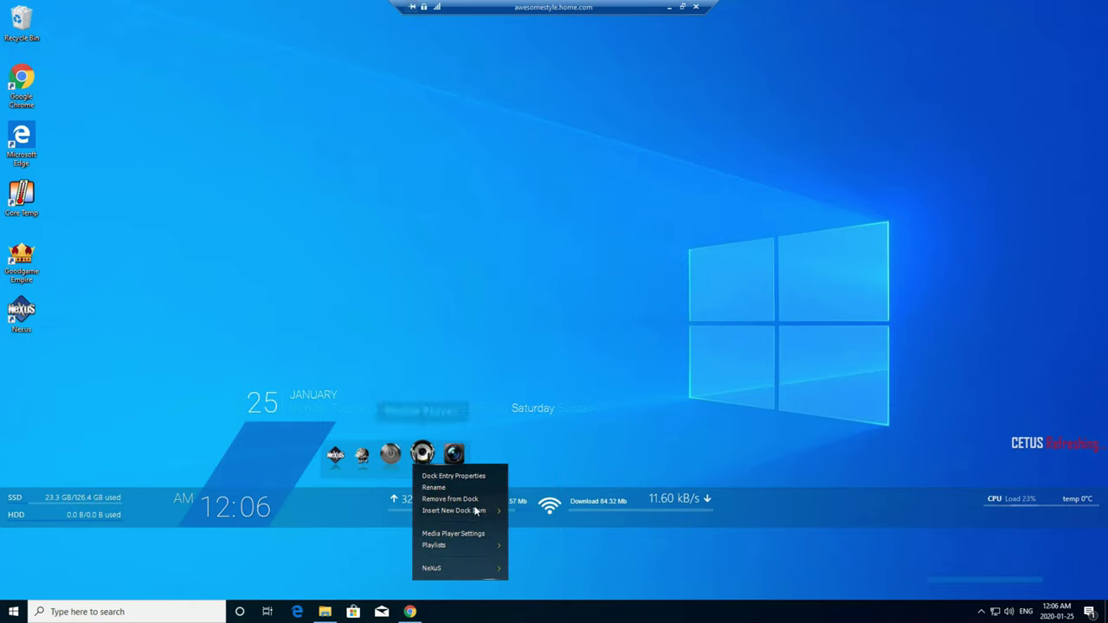
click(467, 499)
click(627, 372)
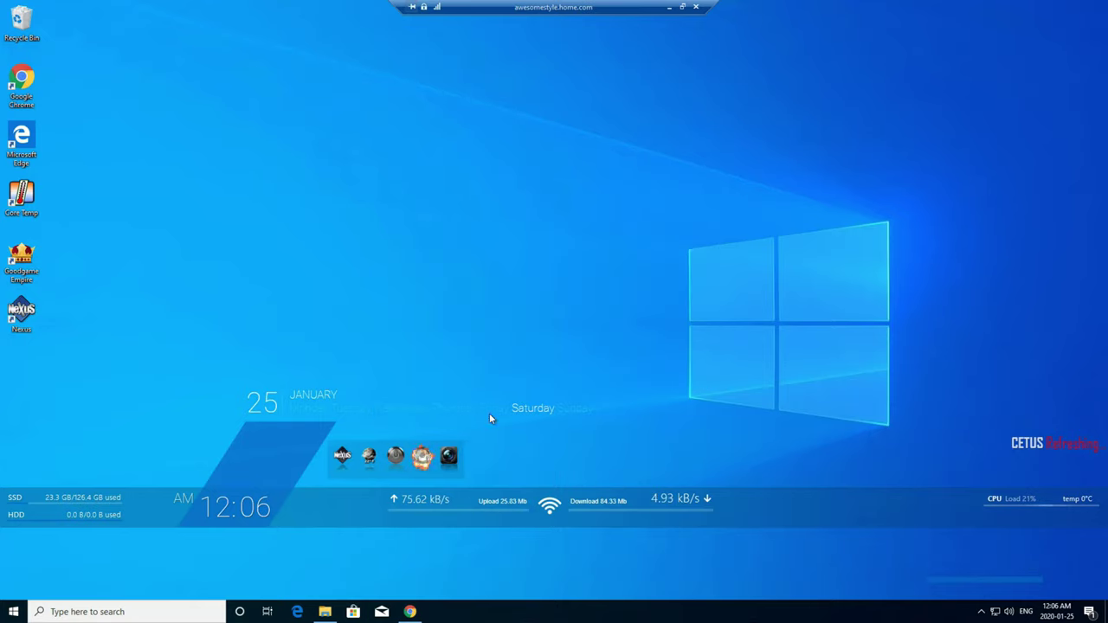
right_click(425, 457)
click(462, 500)
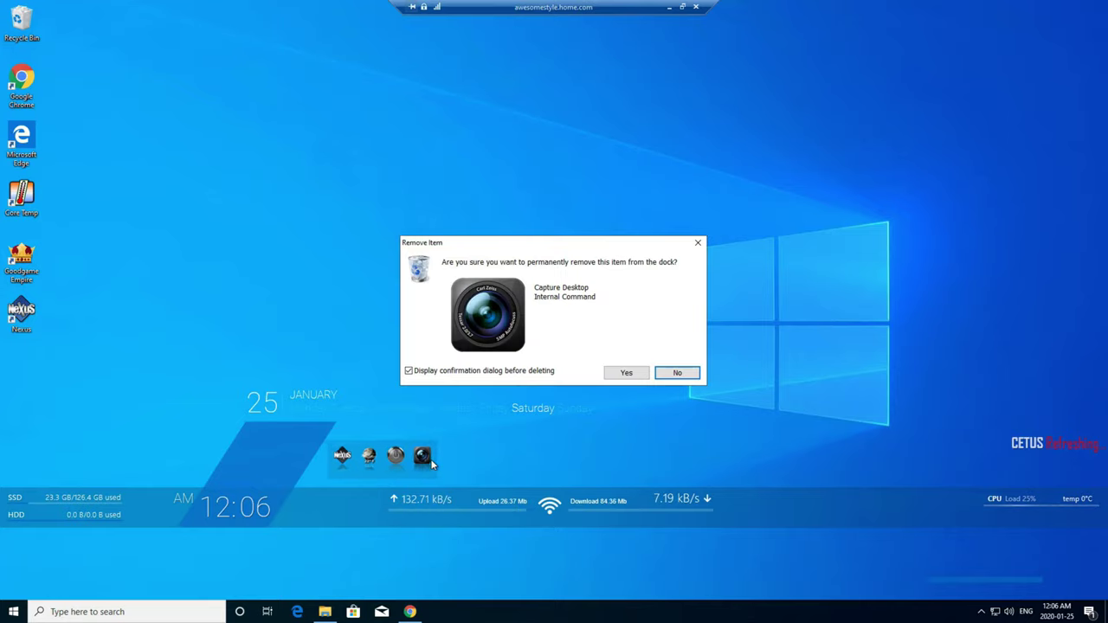
click(627, 372)
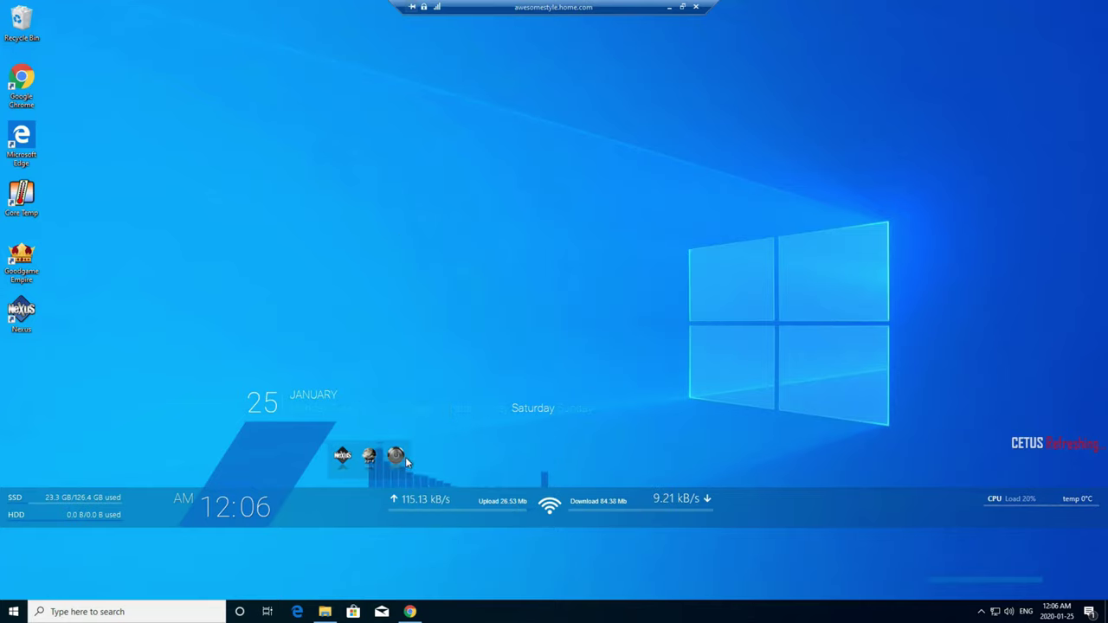
Insert the Quick Restart Windows internal command as a new item in the Nexus dock, and return to the awesomestyle.home.com remote session.
right_click(397, 460)
mouse_move(444, 510)
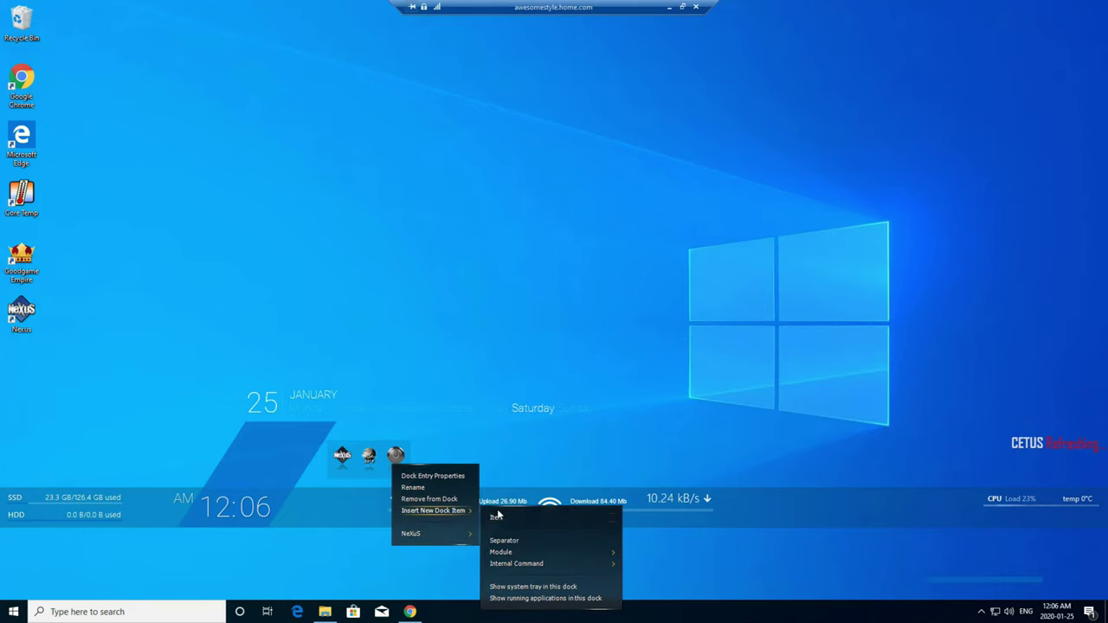
mouse_move(539, 564)
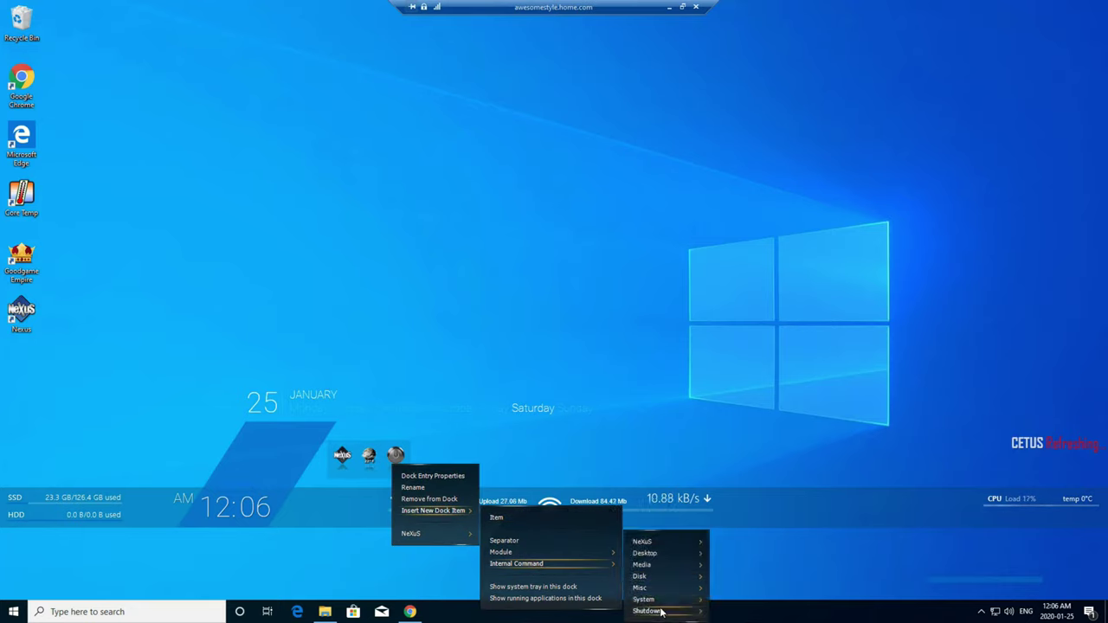
mouse_move(660, 609)
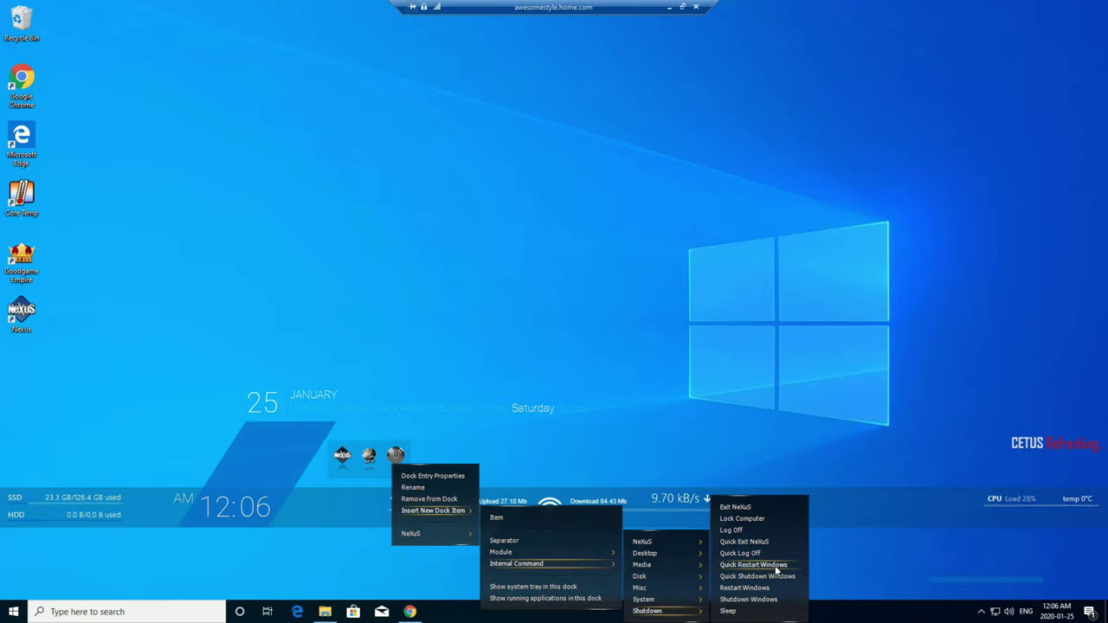
click(731, 554)
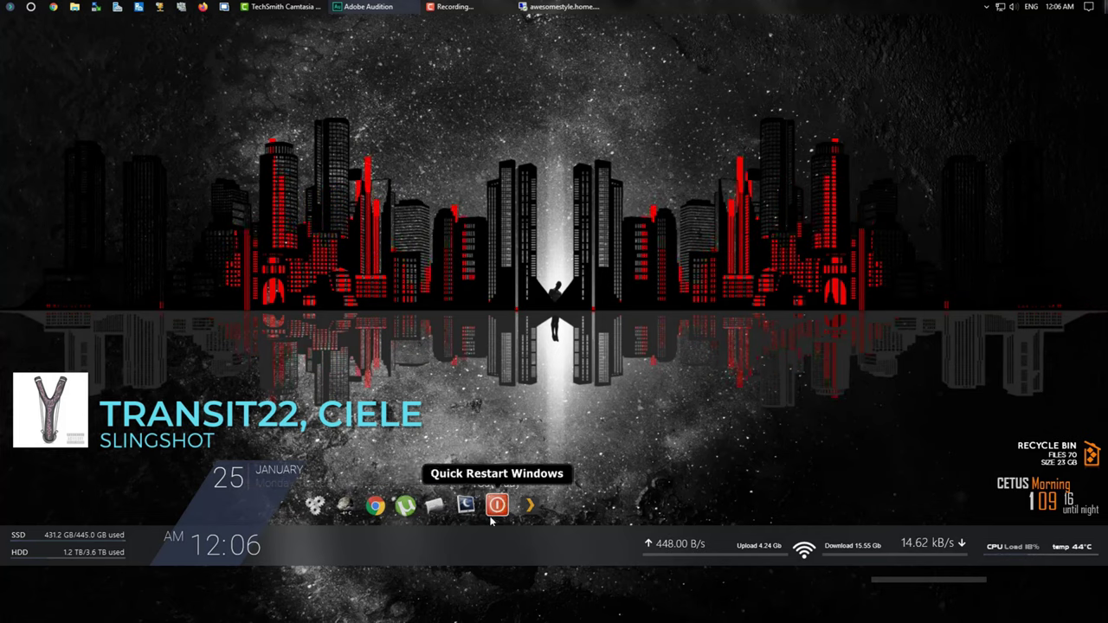
click(558, 6)
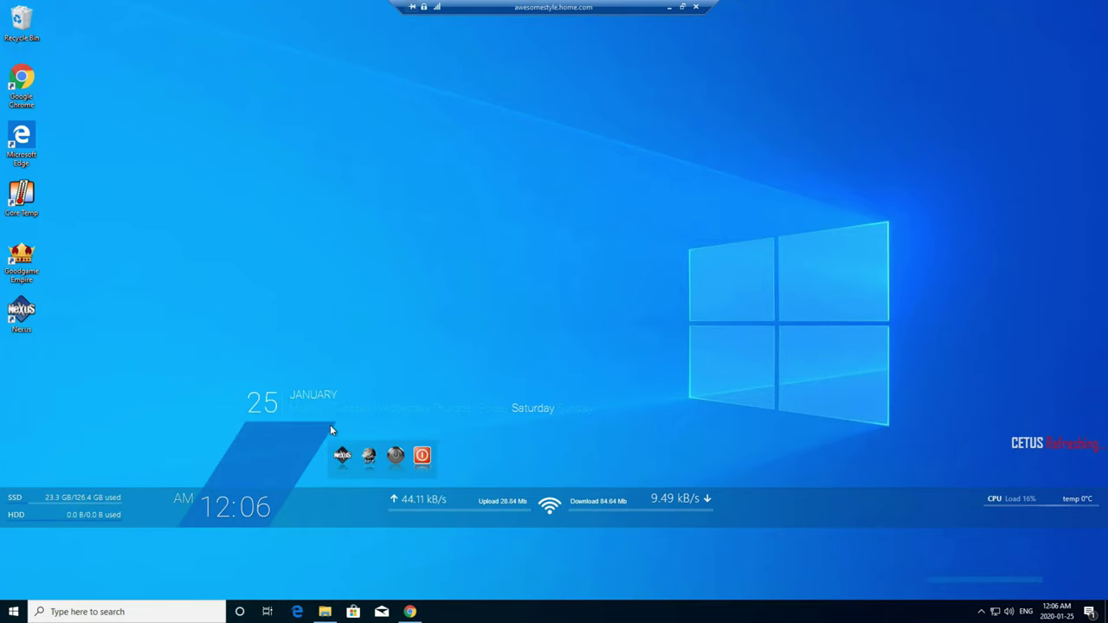
right_click(362, 477)
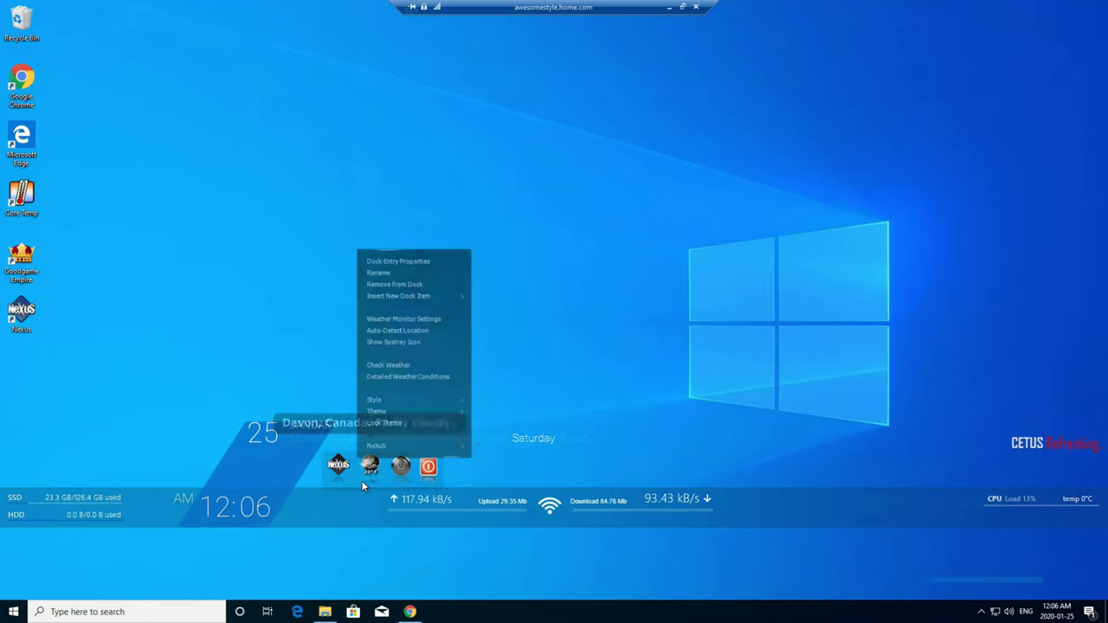
click(415, 268)
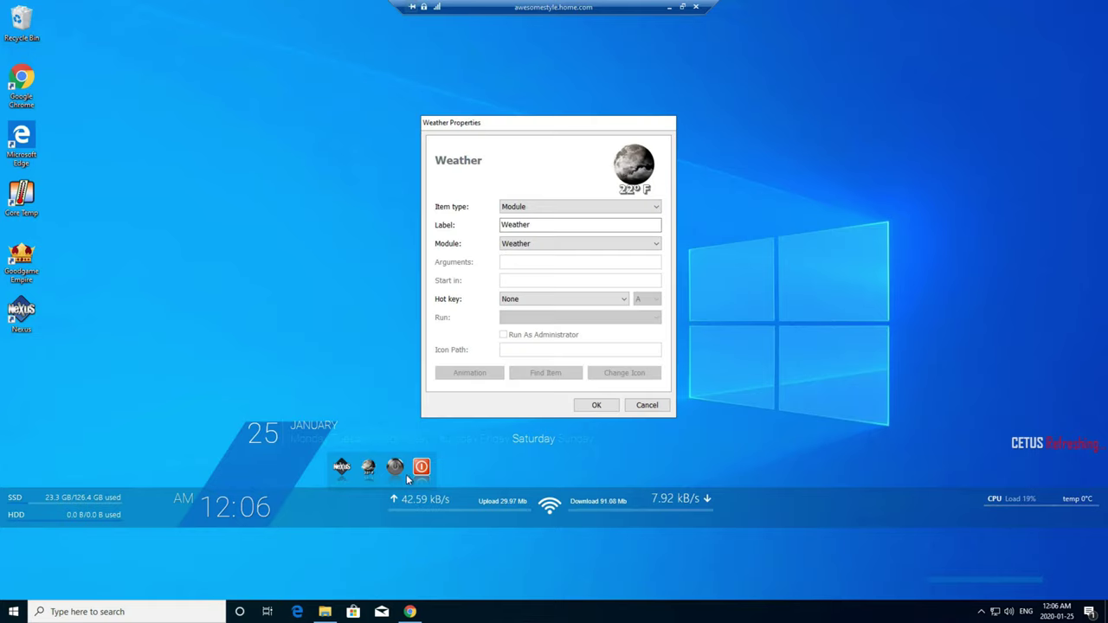
click(647, 404)
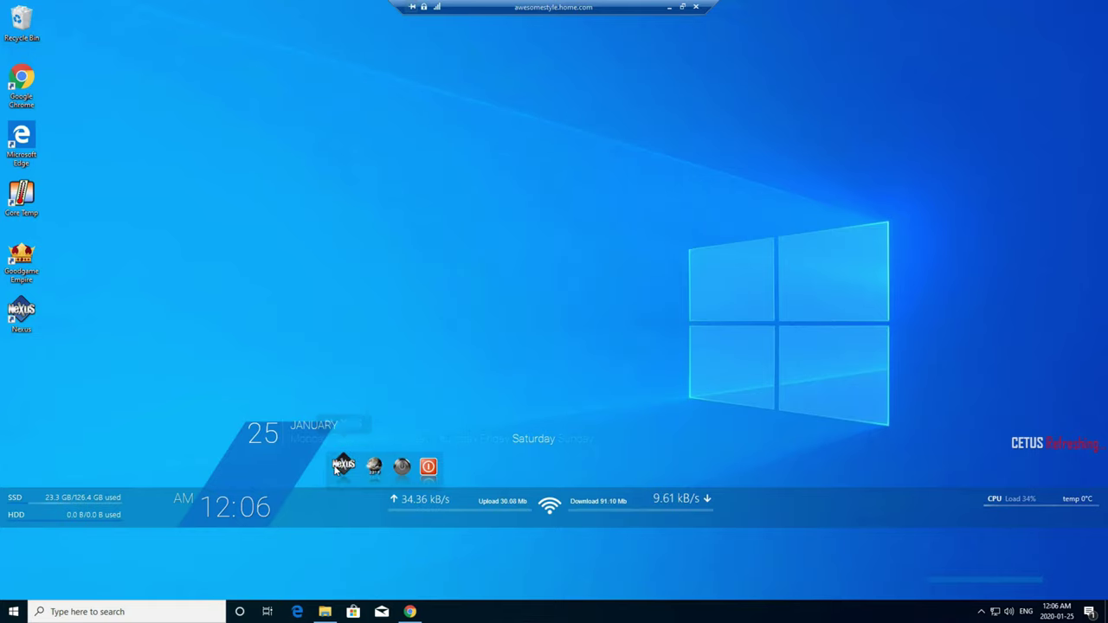
Make the Nexus dock's background fully transparent in its appearance preferences, leaving the icons opaque.
click(356, 464)
click(533, 200)
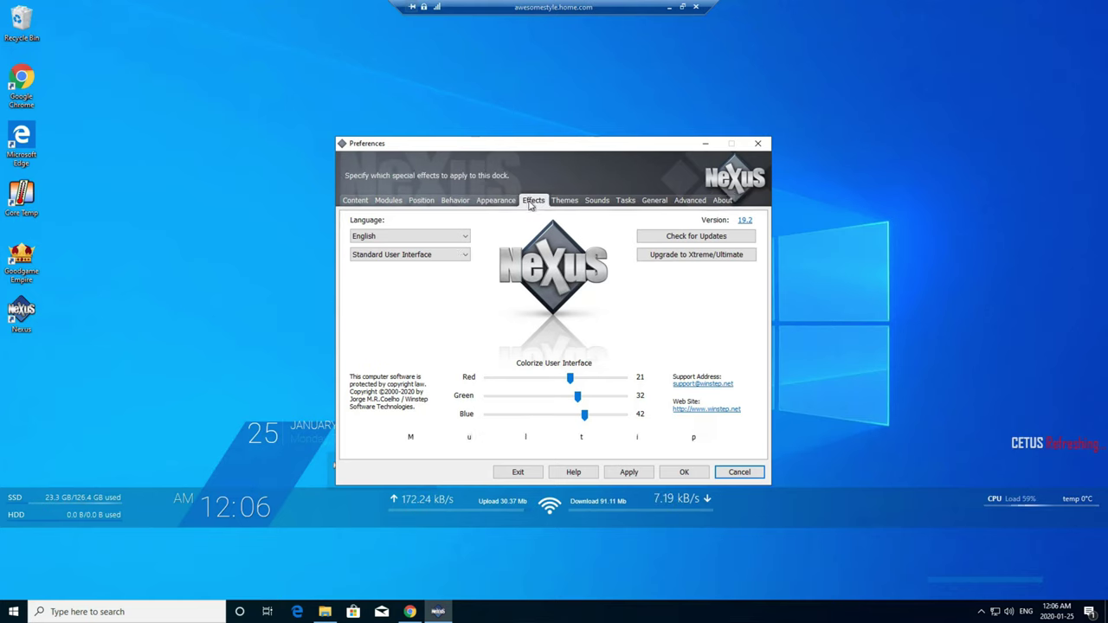
click(495, 200)
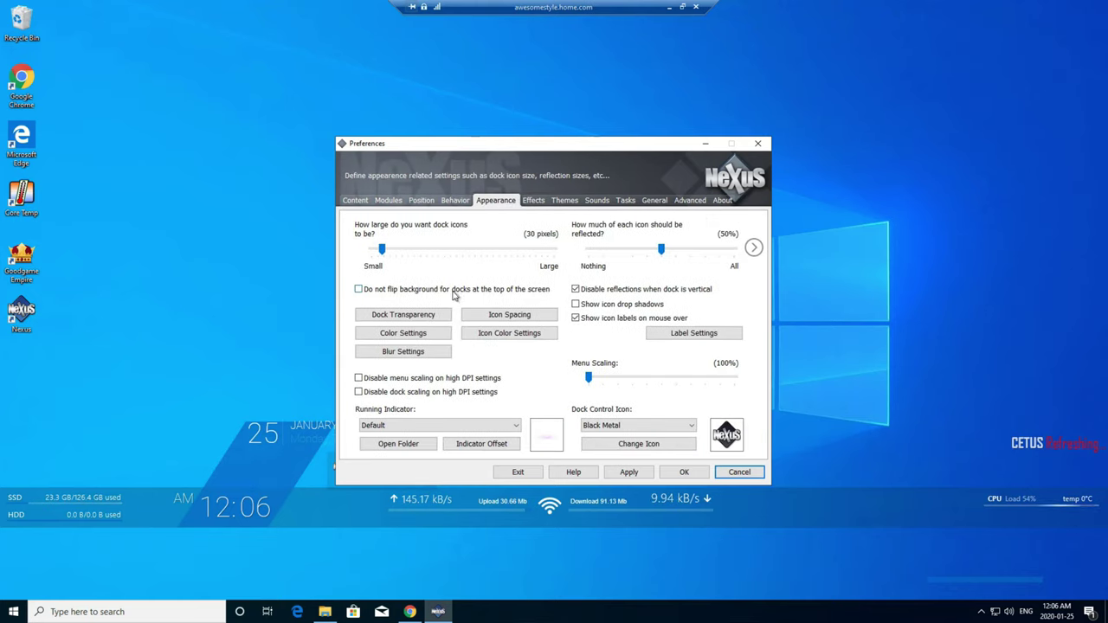
click(396, 315)
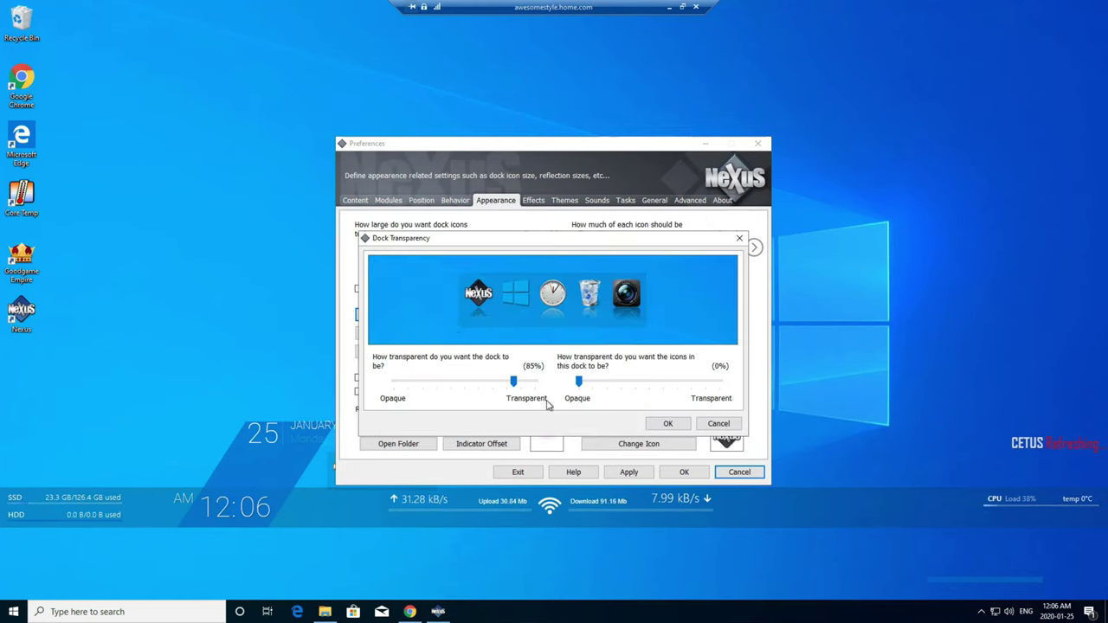
click(668, 424)
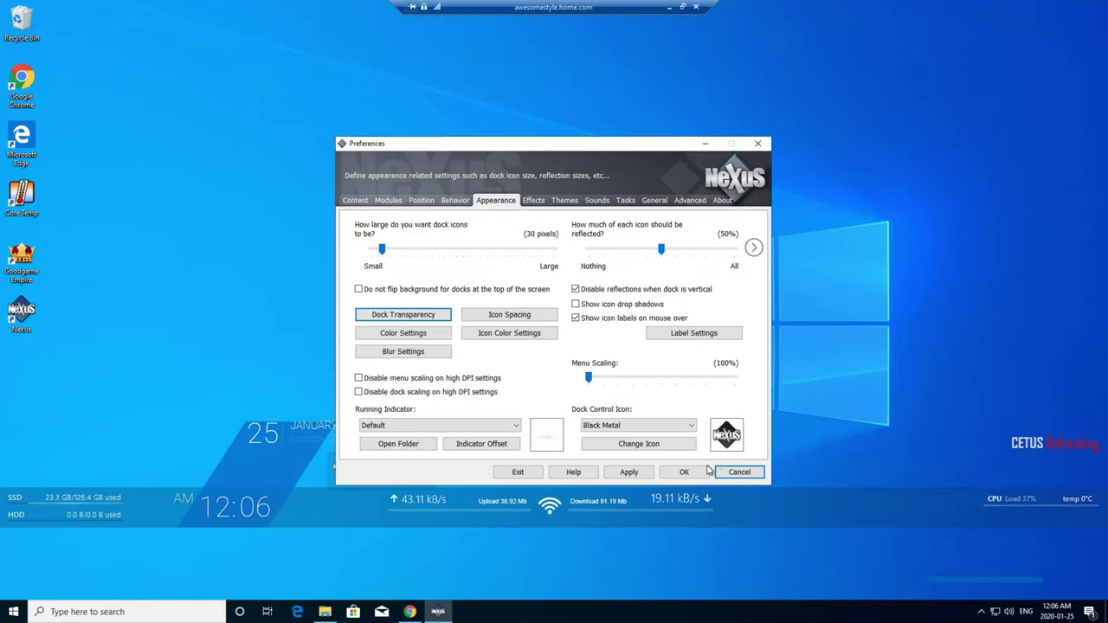
click(699, 472)
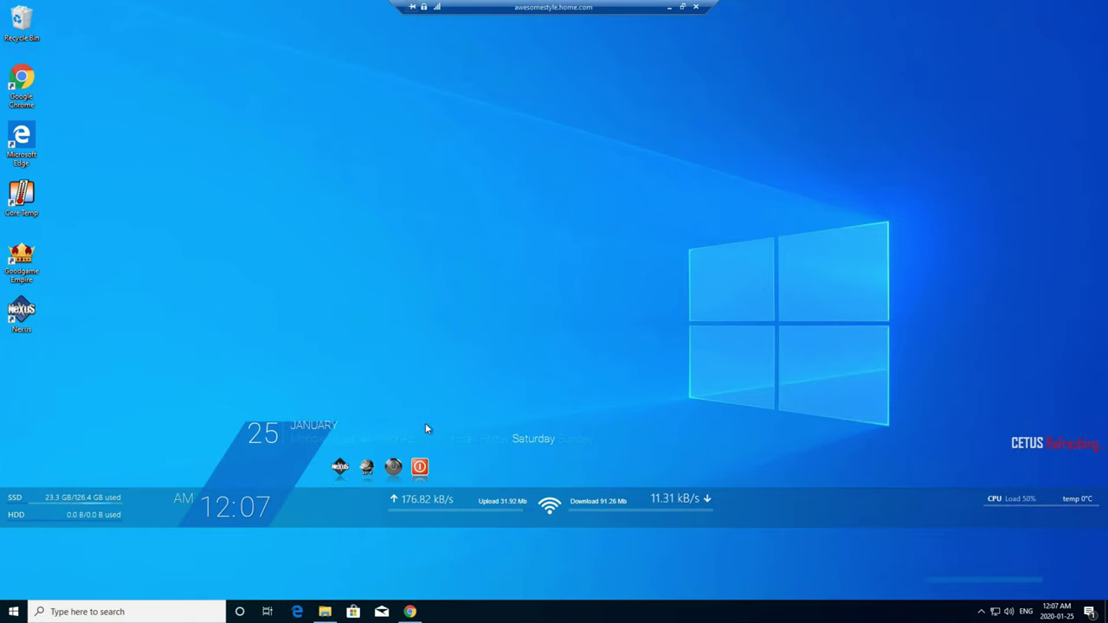
Unlock the Windows taskbar and move it to the top edge of the desktop.
right_click(495, 616)
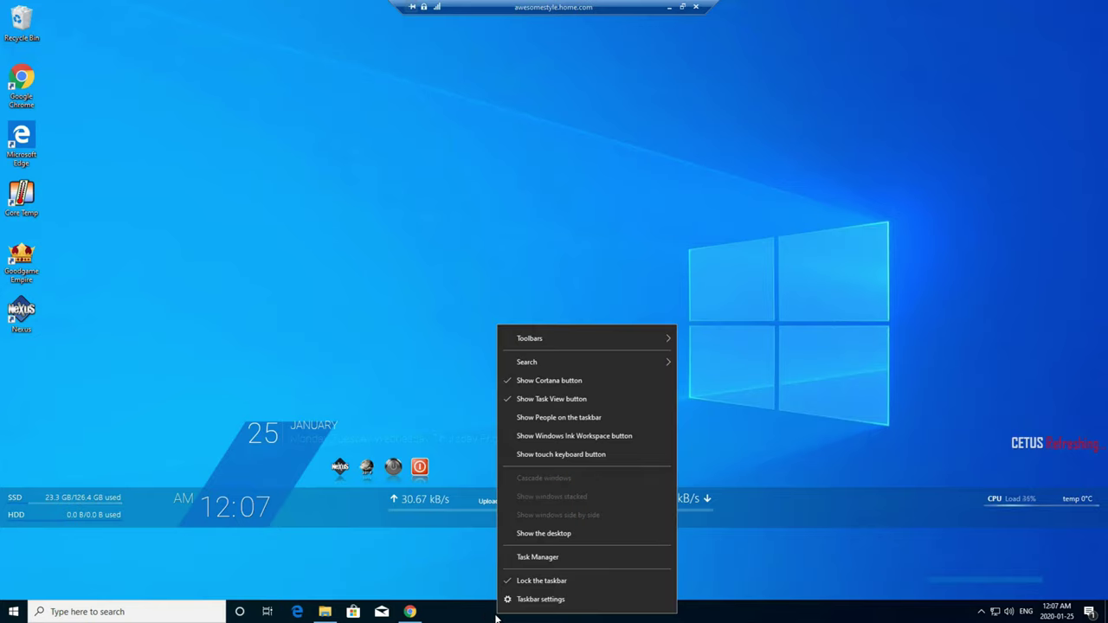
click(569, 580)
drag(534, 182, 424, 7)
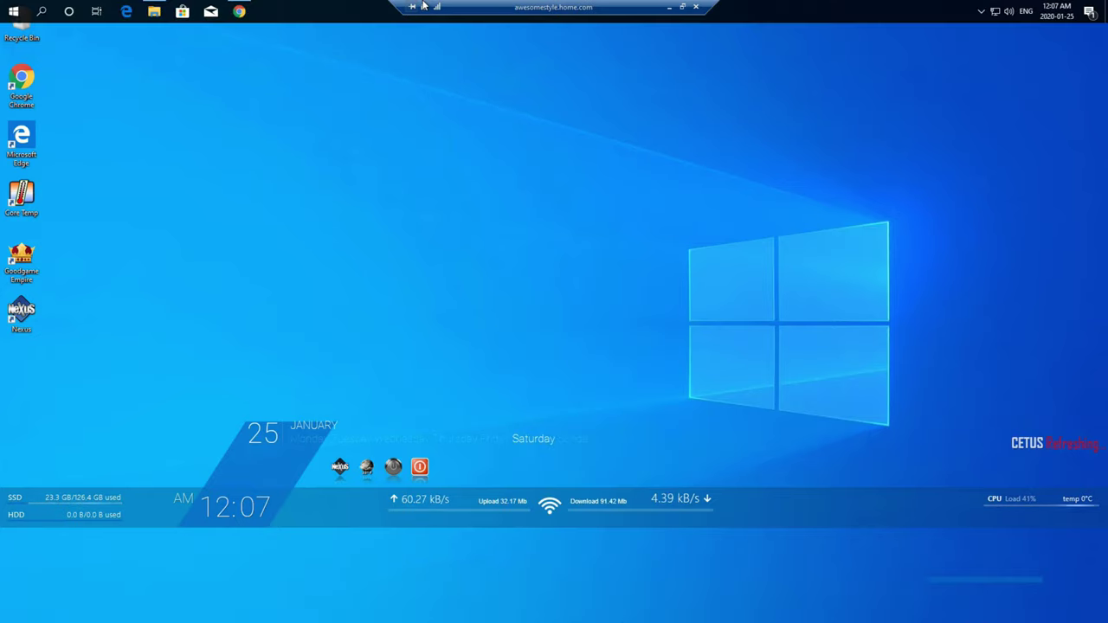
Turn on small taskbar buttons and set combining of taskbar buttons to Never in the Windows taskbar settings.
right_click(306, 7)
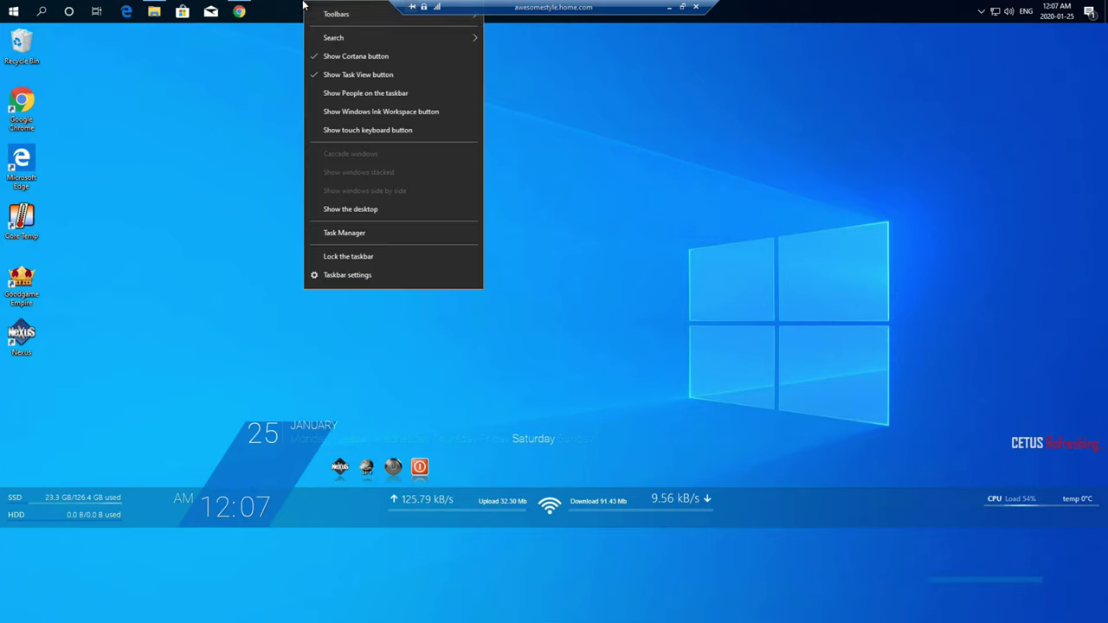
click(364, 275)
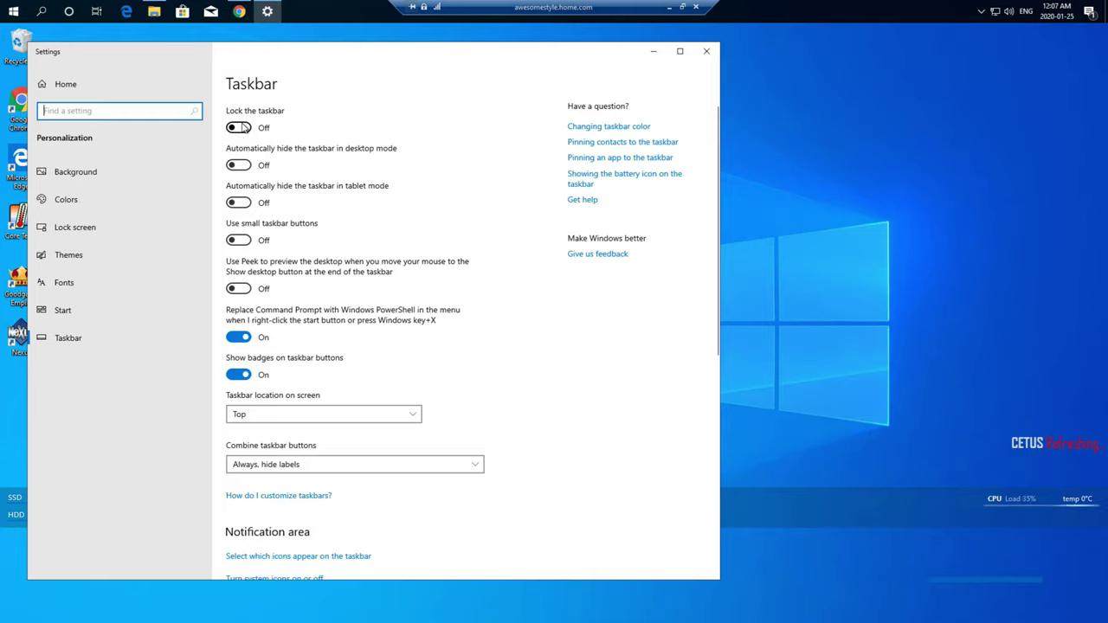
click(239, 242)
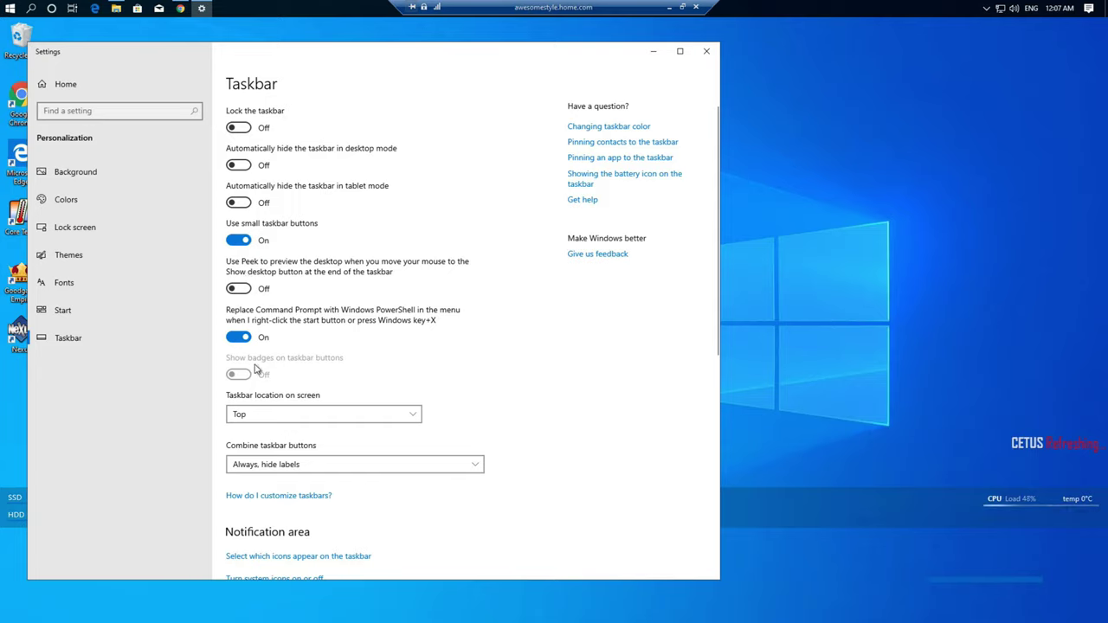
click(321, 466)
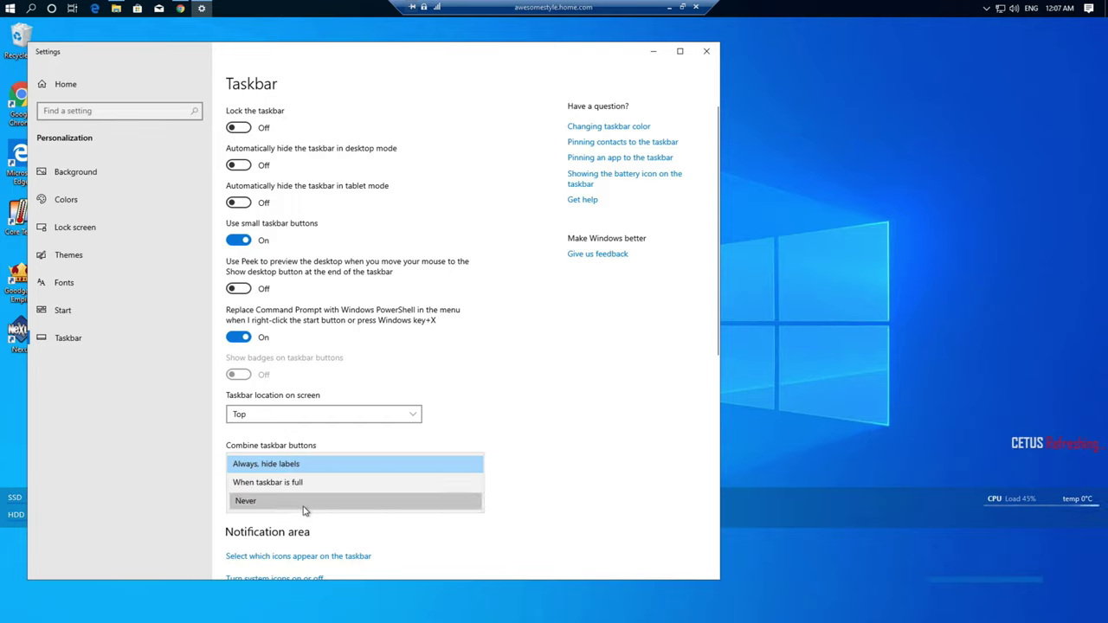
click(305, 502)
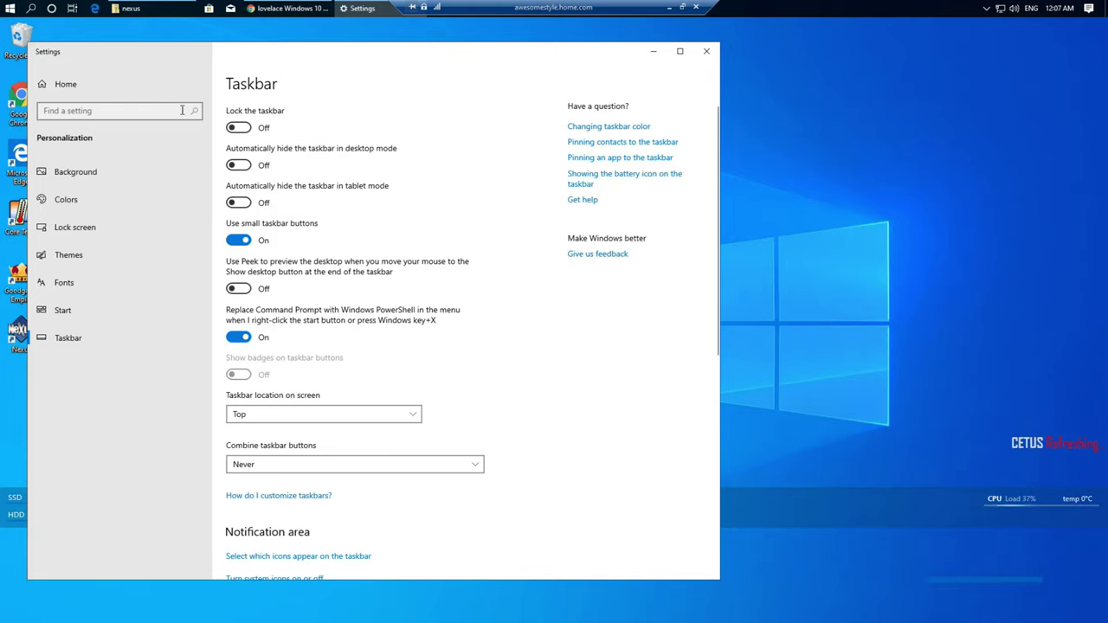
click(707, 52)
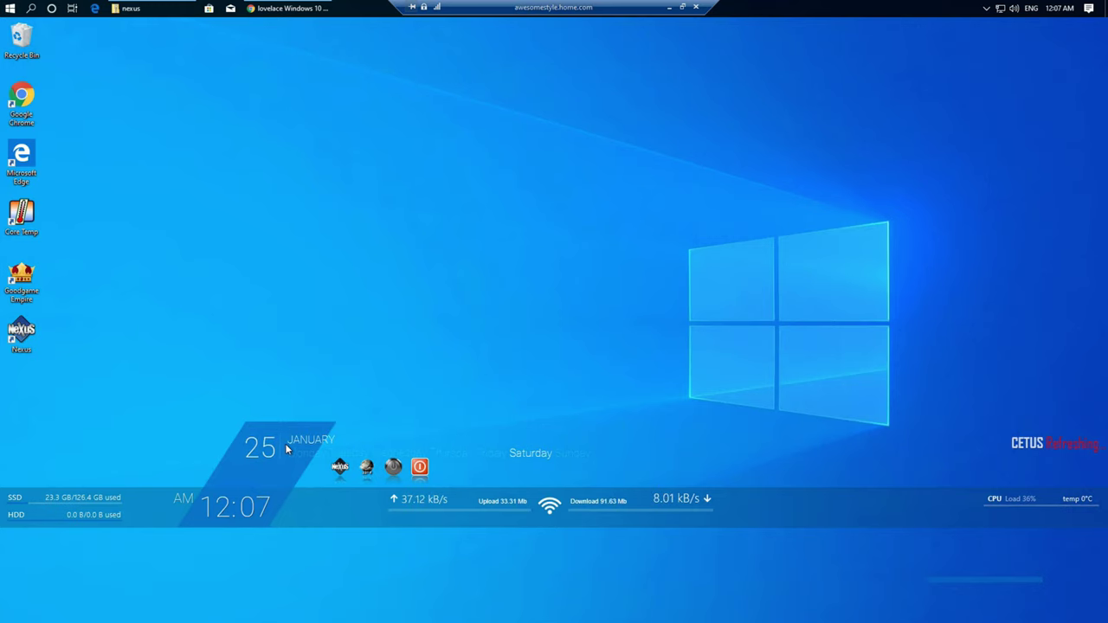
Open the downloaded lovelace zip from Chrome and go to its Windows 10 Themes > Thin Taskbar folder.
click(282, 7)
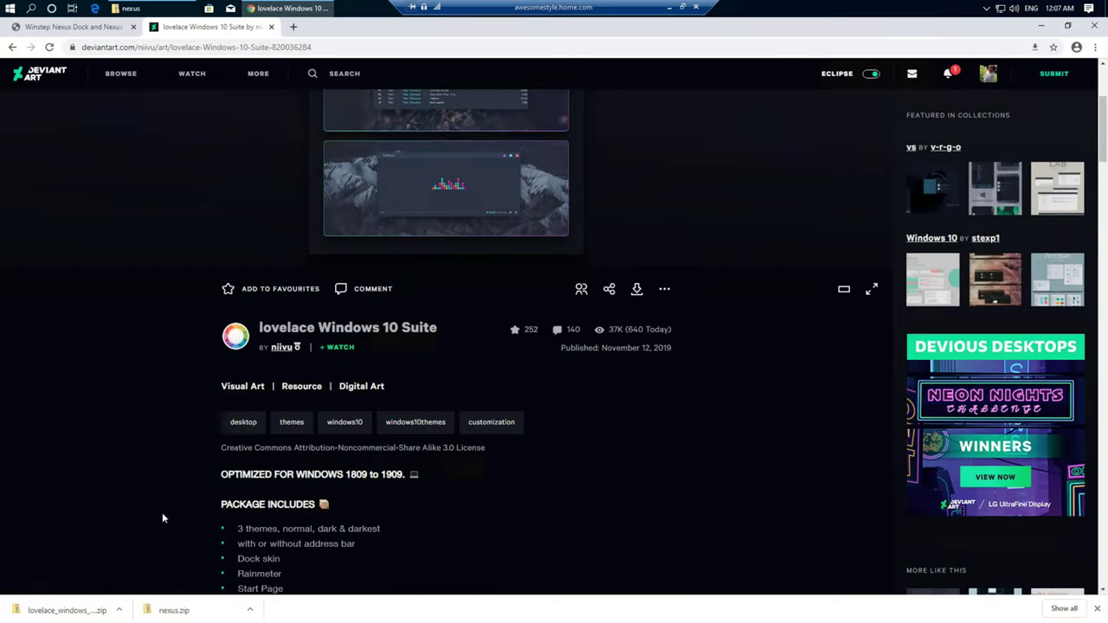
click(61, 614)
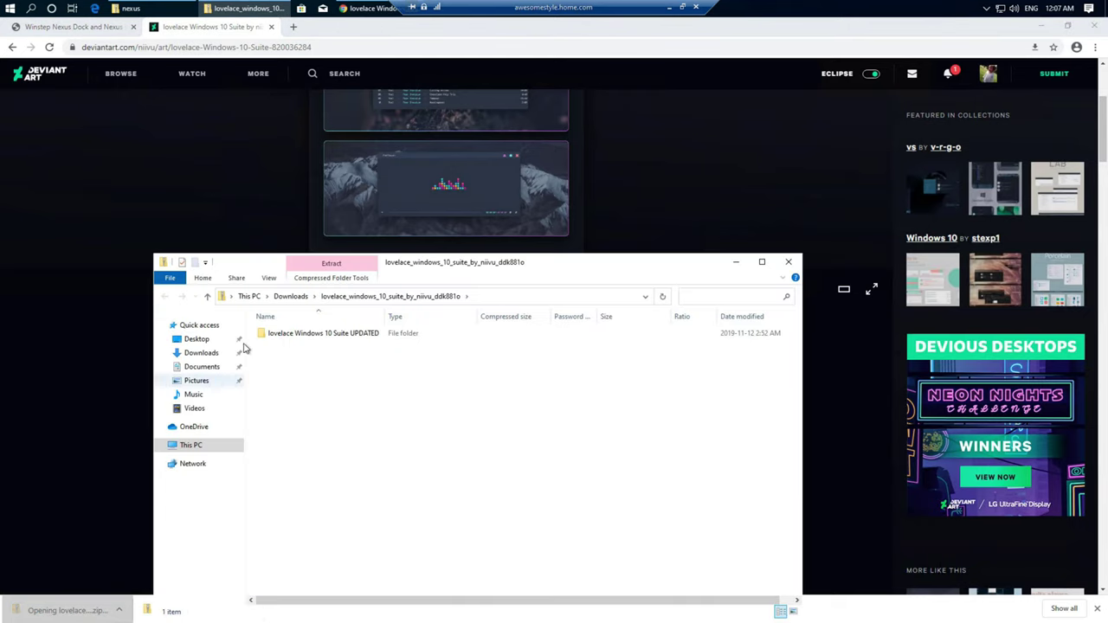
click(320, 335)
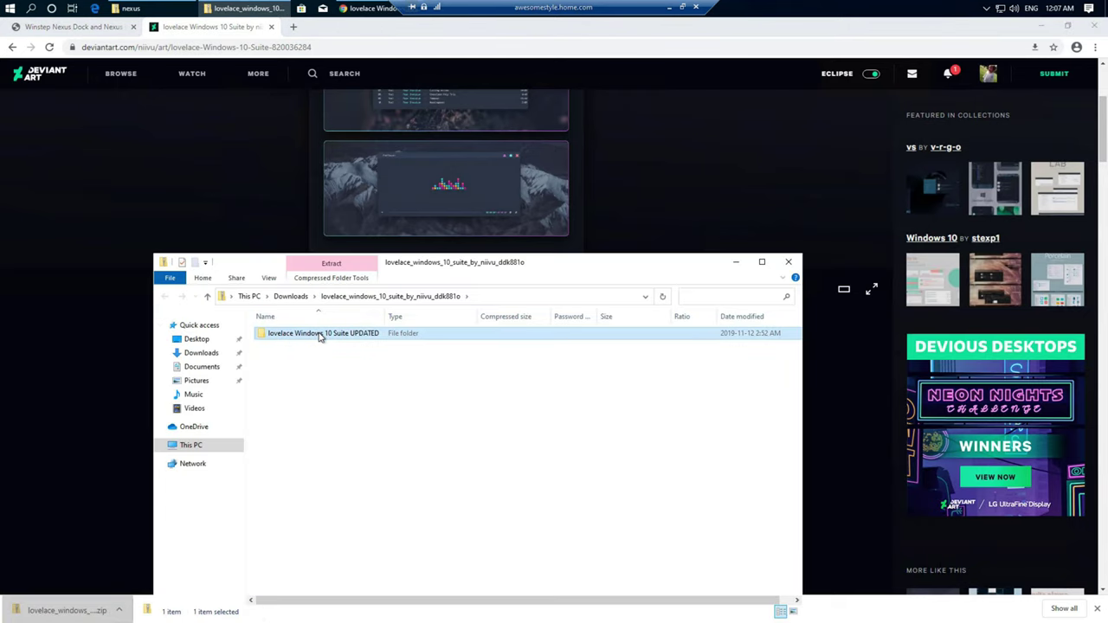
double_click(320, 335)
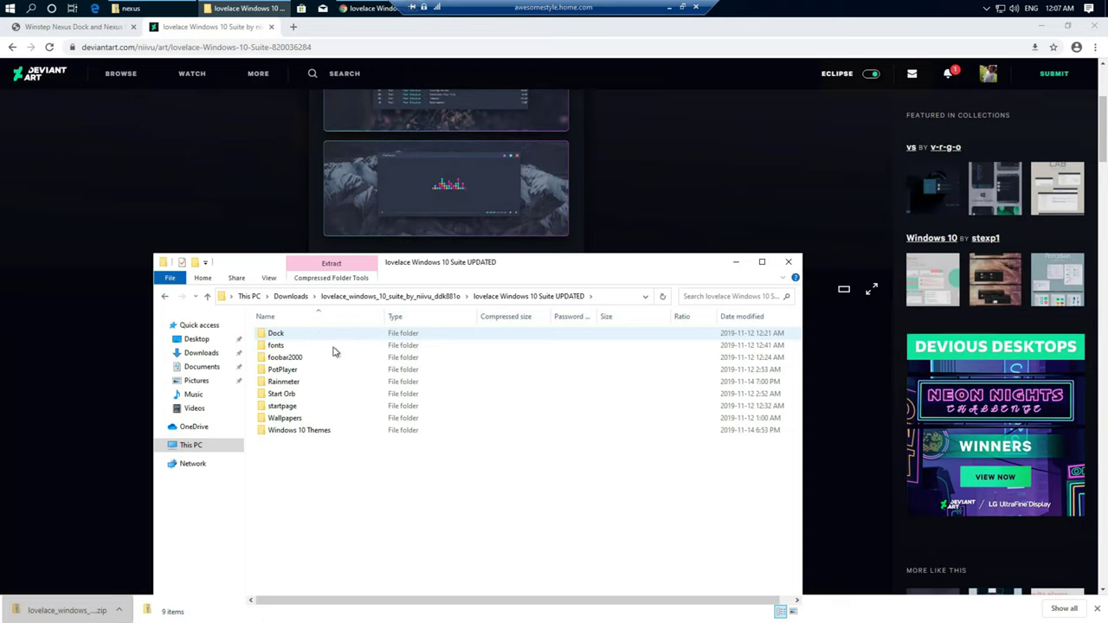
double_click(302, 430)
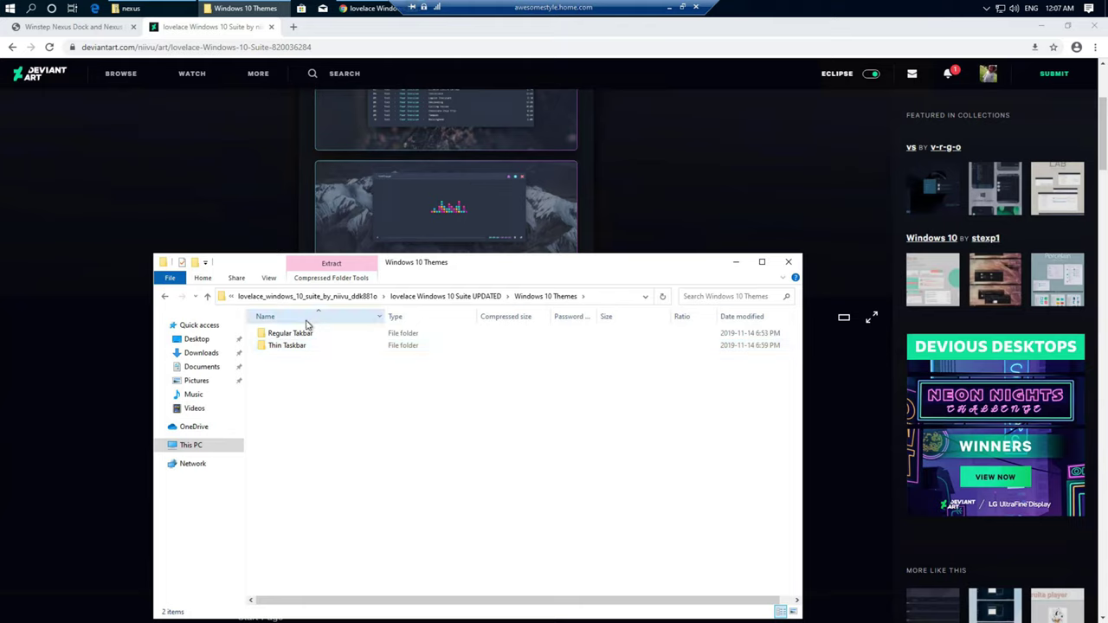
click(291, 346)
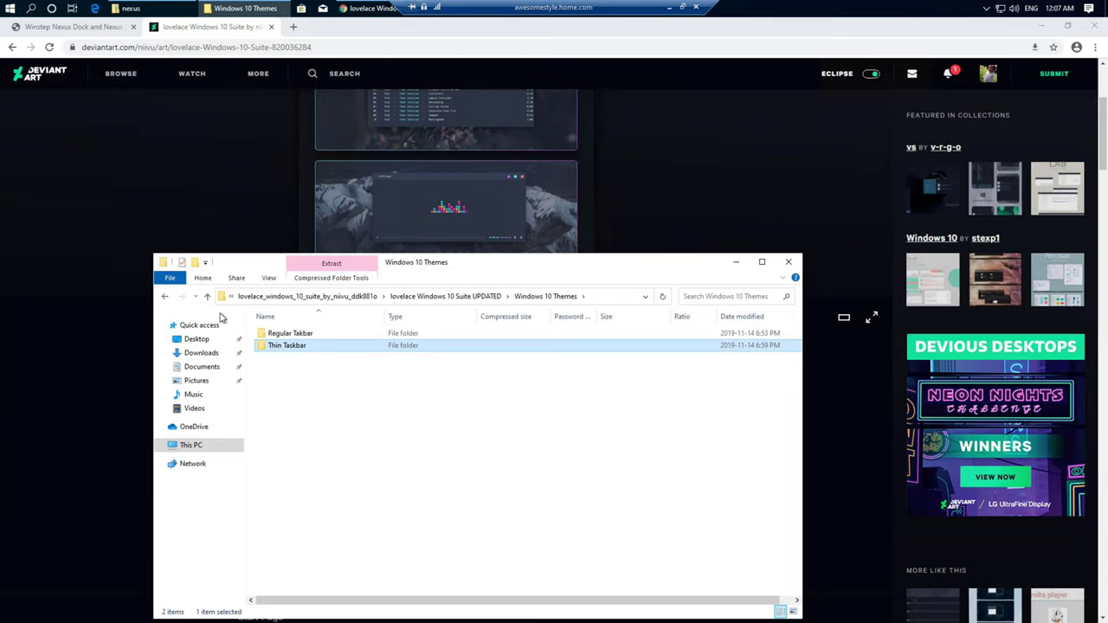
right_click(305, 349)
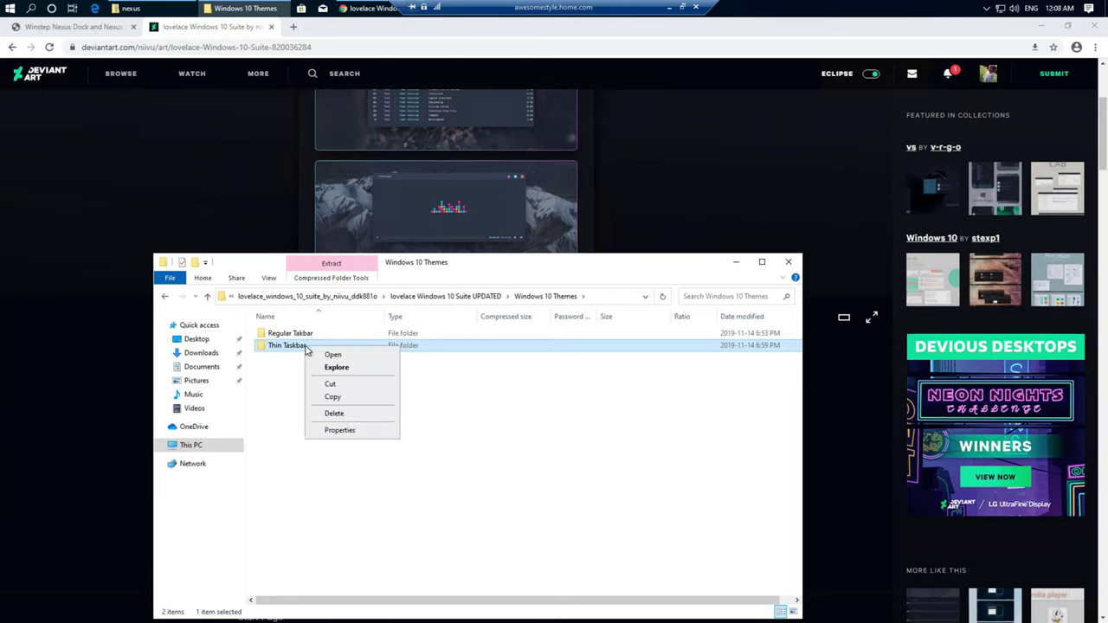
click(324, 354)
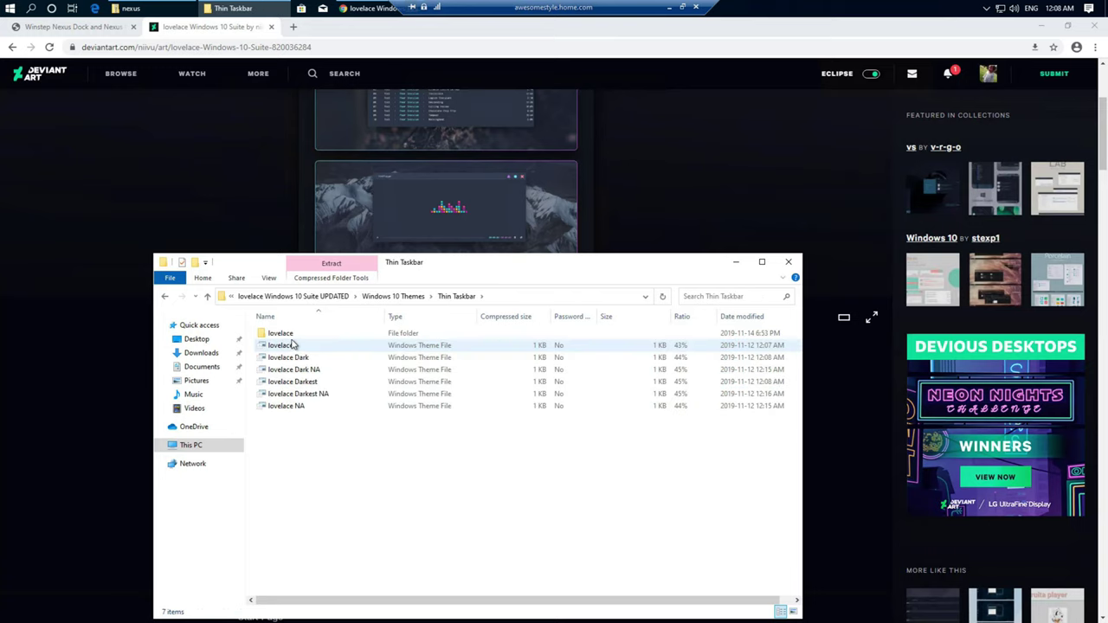
Copy the lovelace folder and all the lovelace theme files in the Thin Taskbar folder.
shift+click(312, 409)
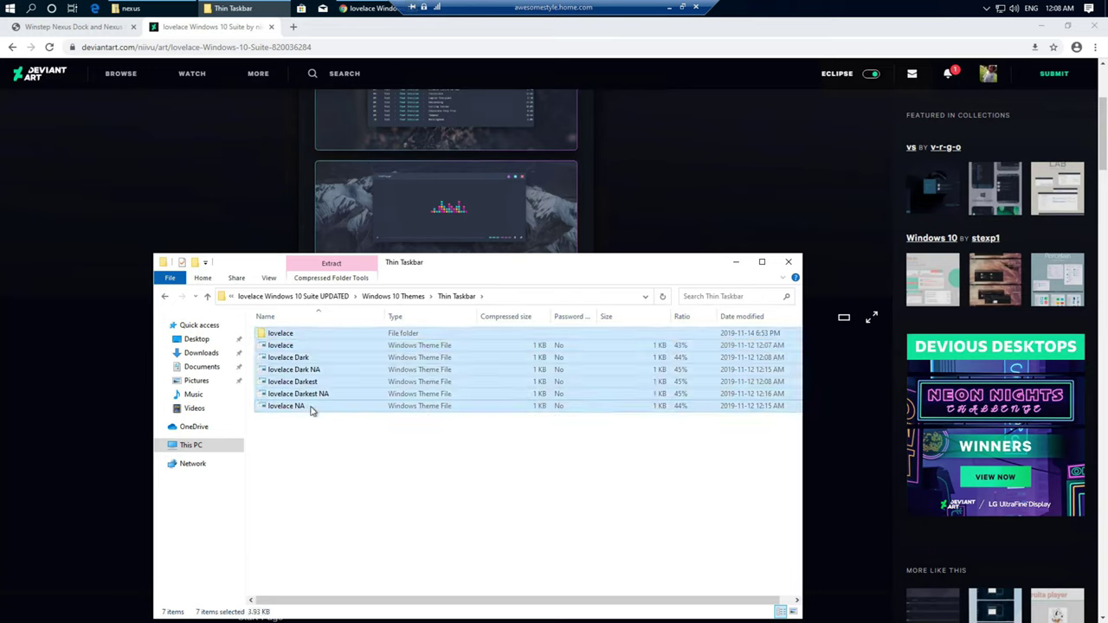
right_click(312, 410)
click(340, 449)
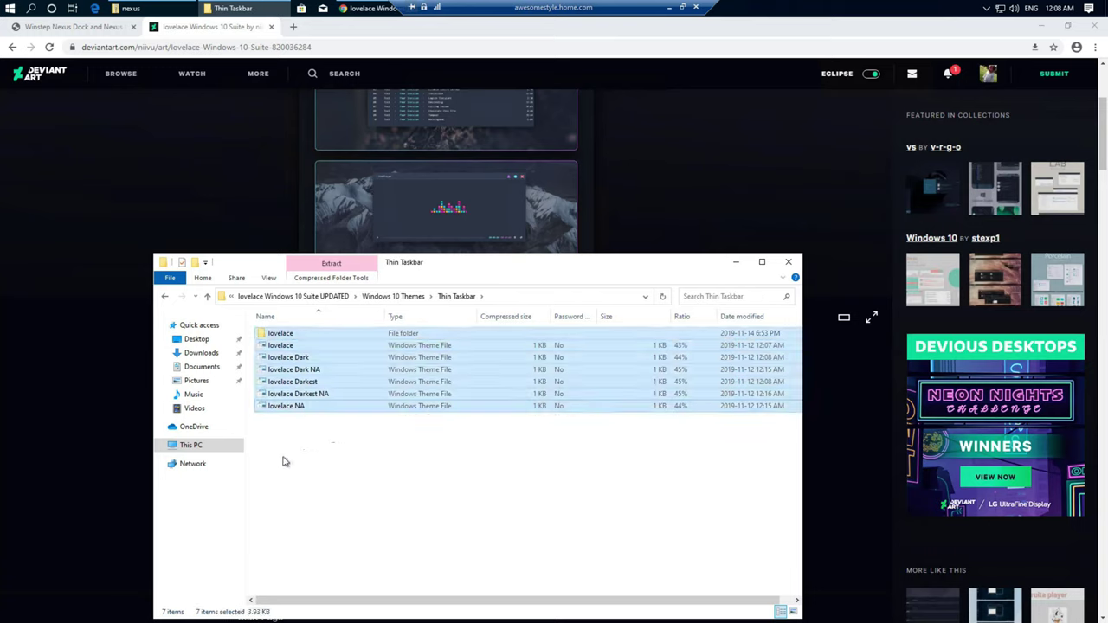
Paste the copied lovelace folder and theme files into C:\Windows\Resources\Themes.
click(160, 445)
drag(271, 268, 285, 201)
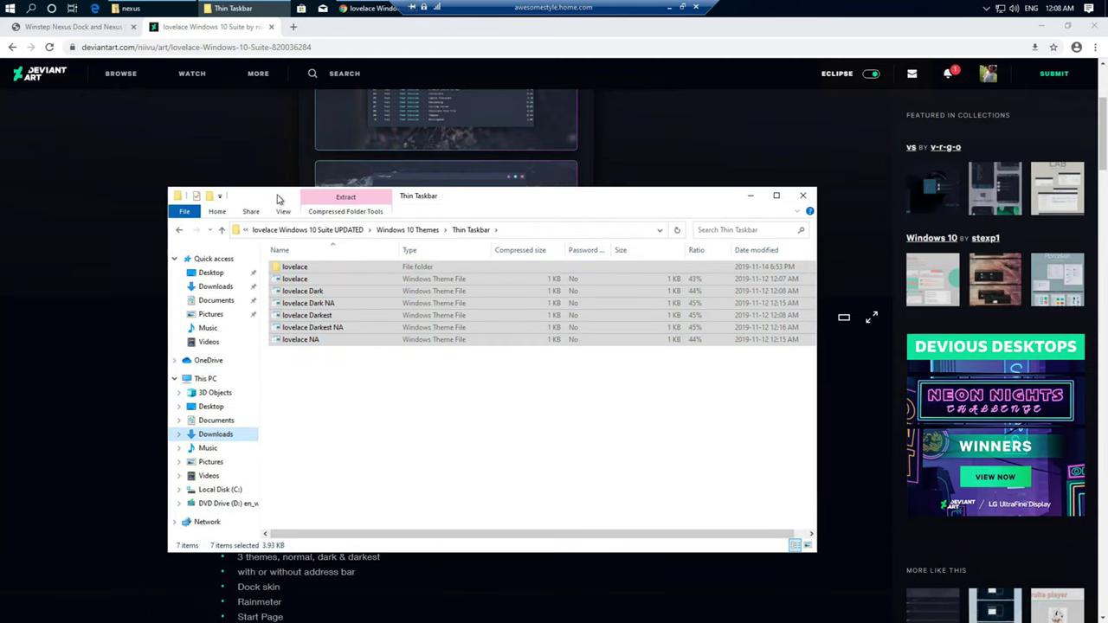
click(180, 489)
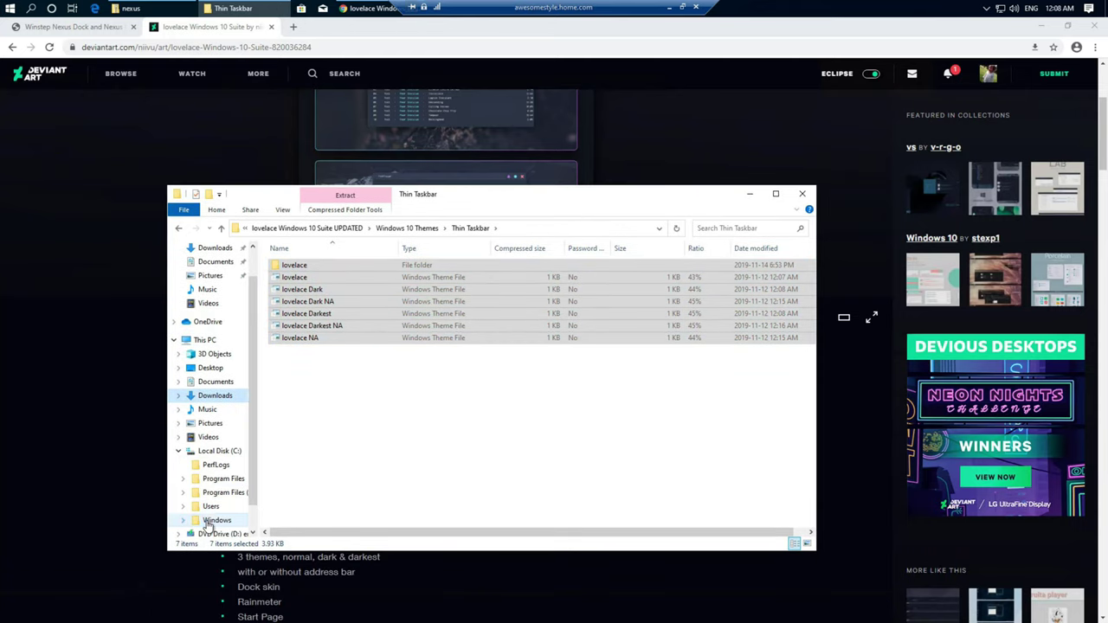
click(213, 519)
scroll(345, 438, down, 5)
scroll(339, 444, down, 6)
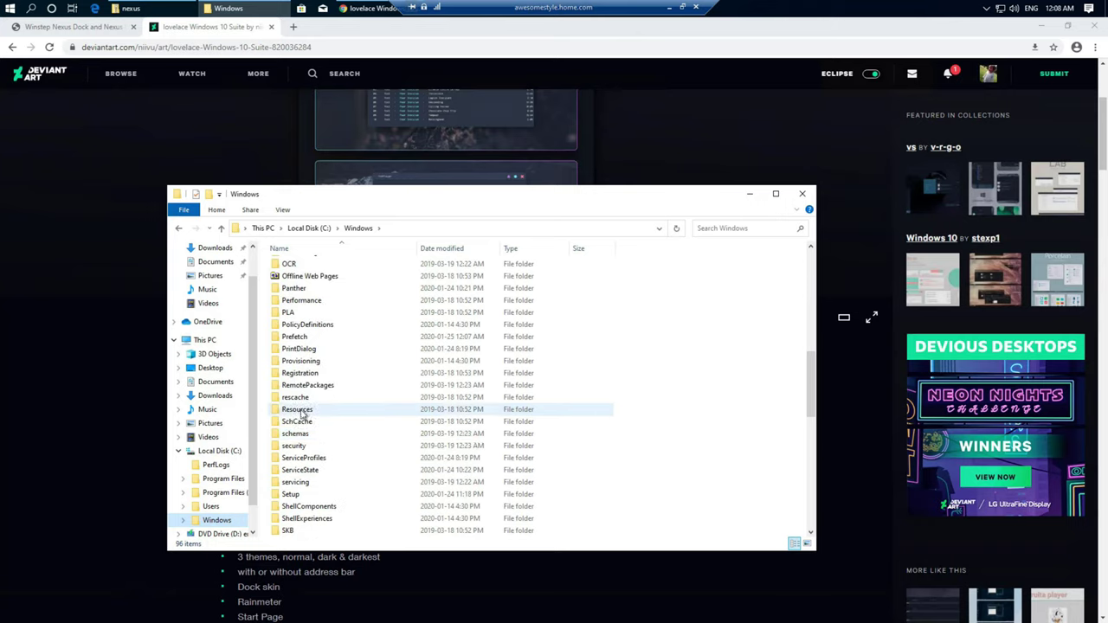
double_click(302, 412)
click(308, 279)
double_click(308, 280)
right_click(321, 390)
click(348, 472)
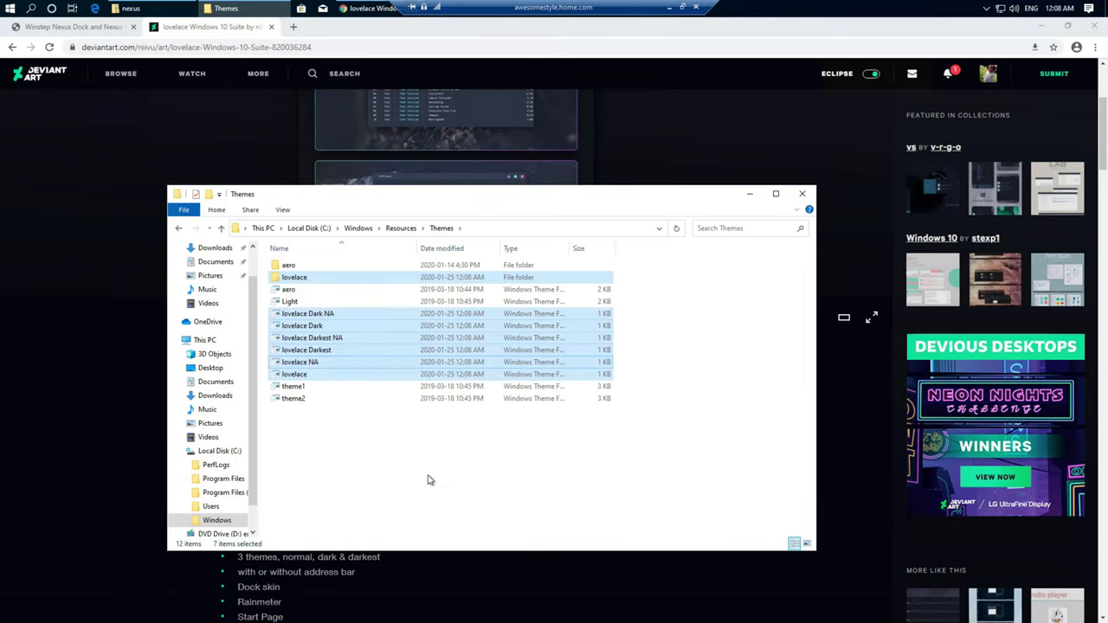
click(394, 482)
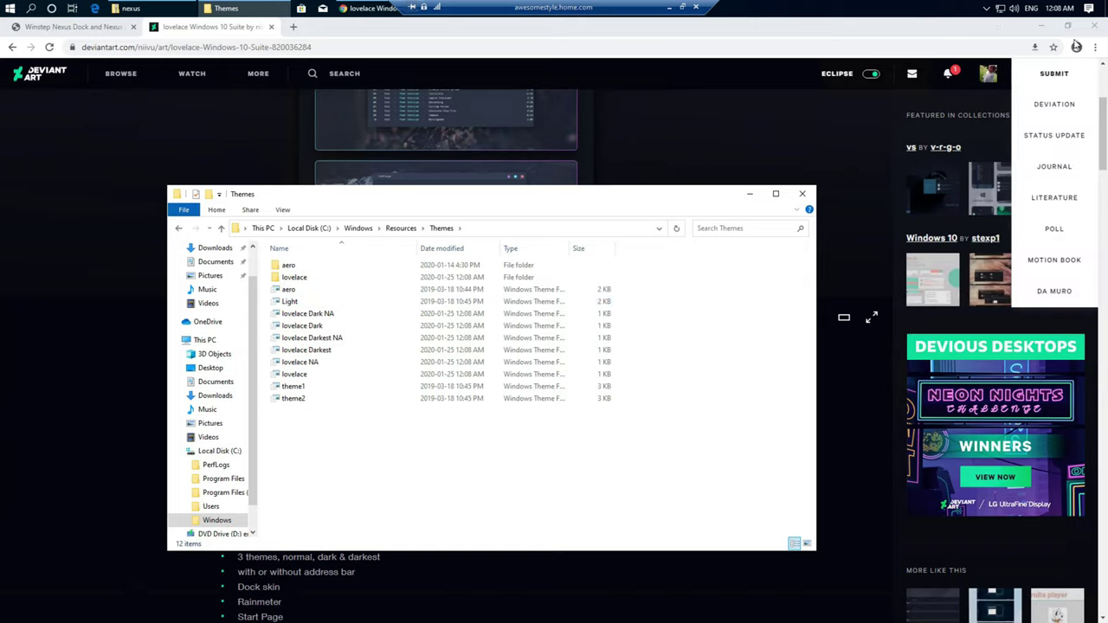
Minimize Chrome and the Themes folder window, and open the Themes page of the Windows personalization settings.
click(1041, 27)
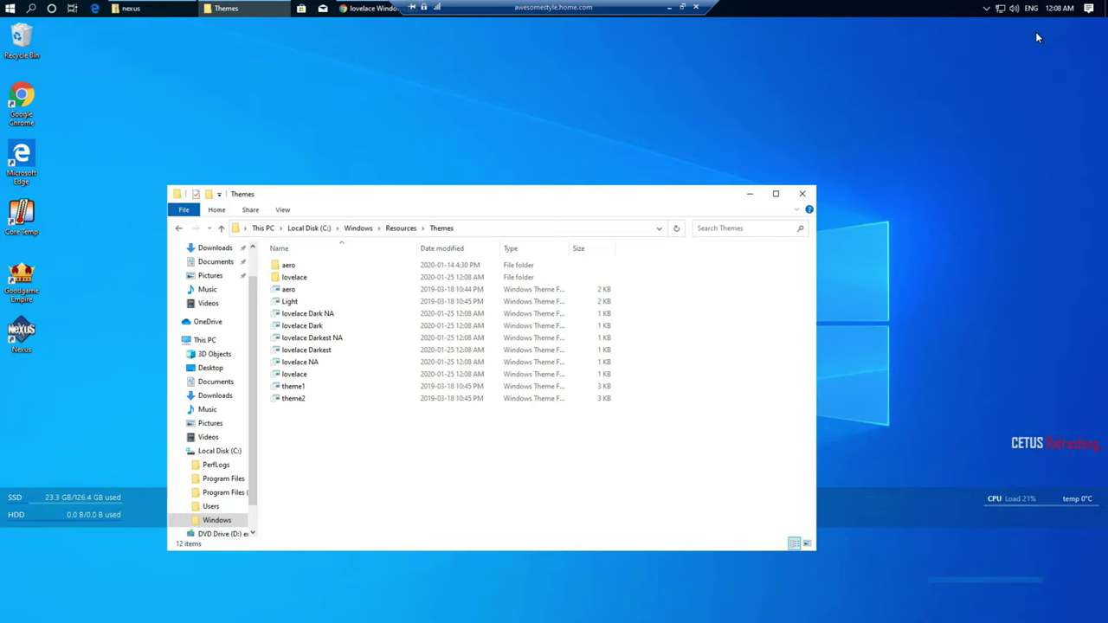
click(752, 194)
right_click(330, 149)
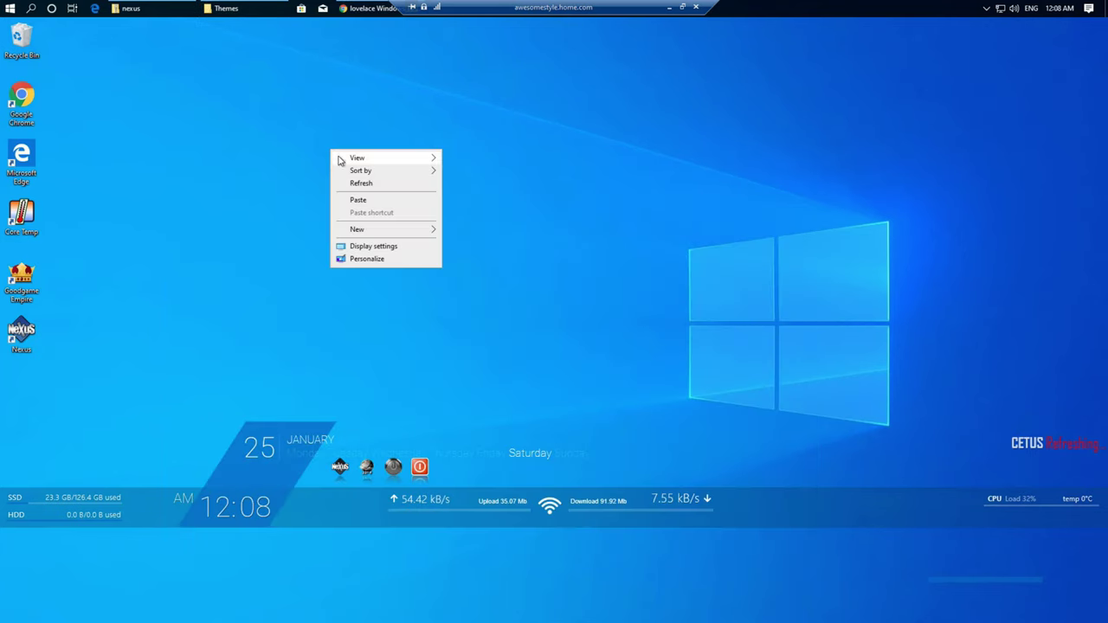
click(367, 259)
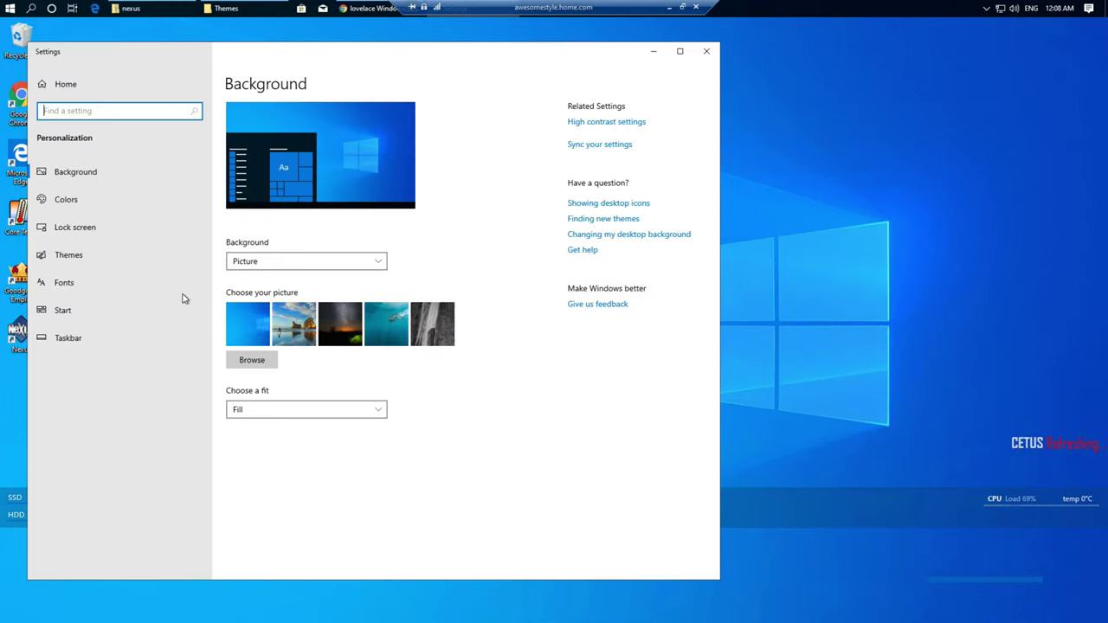
click(70, 262)
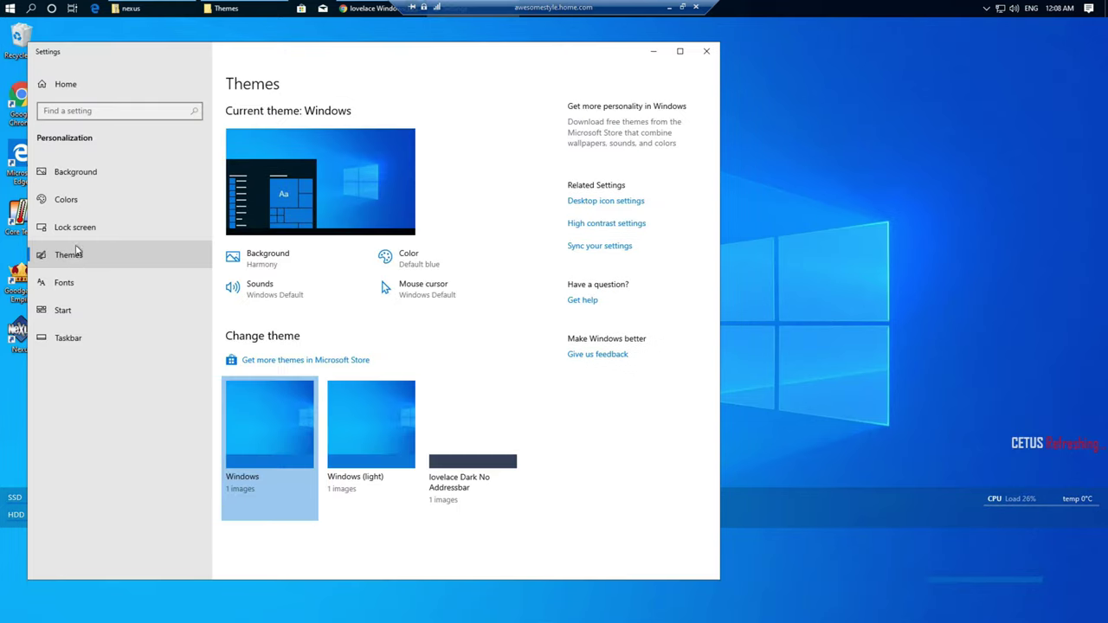
Set the default app mode to Dark in the Windows color settings.
click(76, 201)
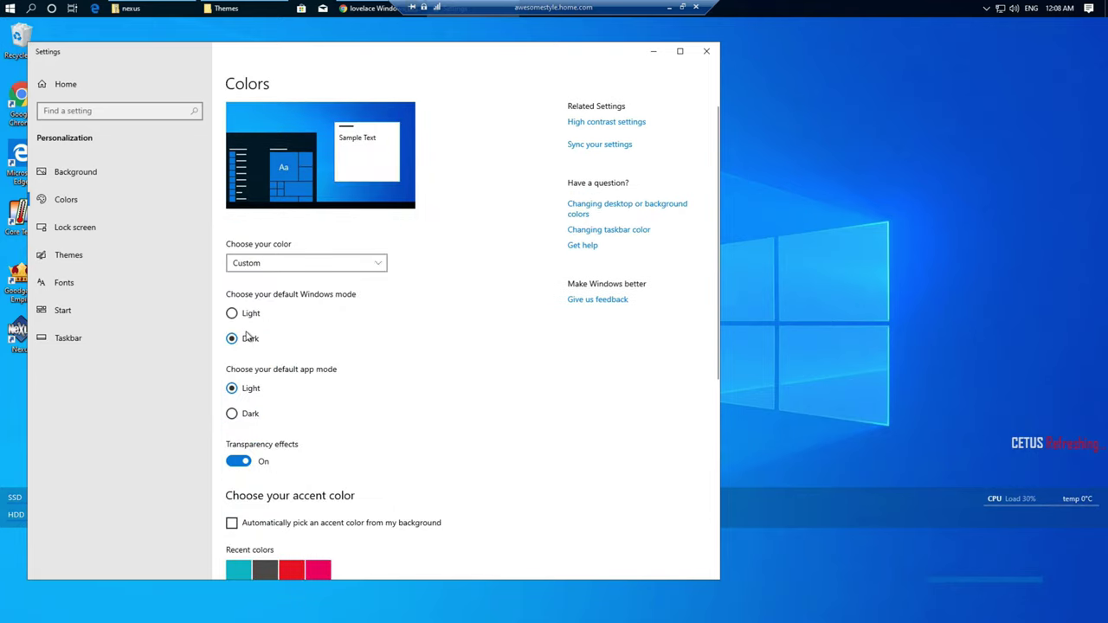
click(232, 415)
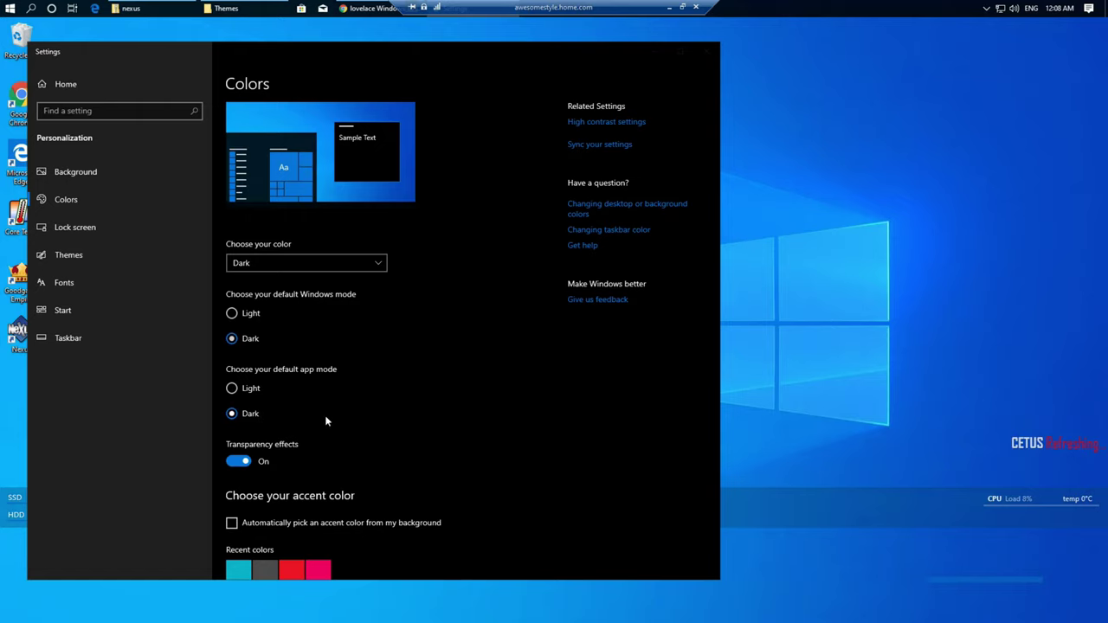
scroll(340, 399, down, 3)
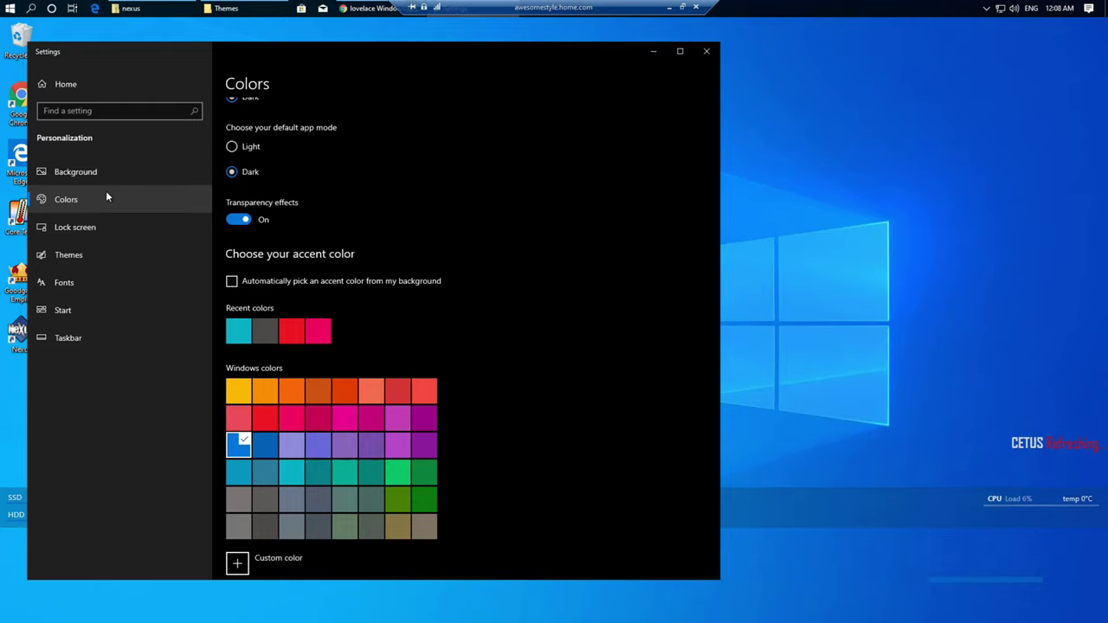
Apply the lovelace theme in the Windows theme settings, and replace it with lovelace Dark.
click(100, 258)
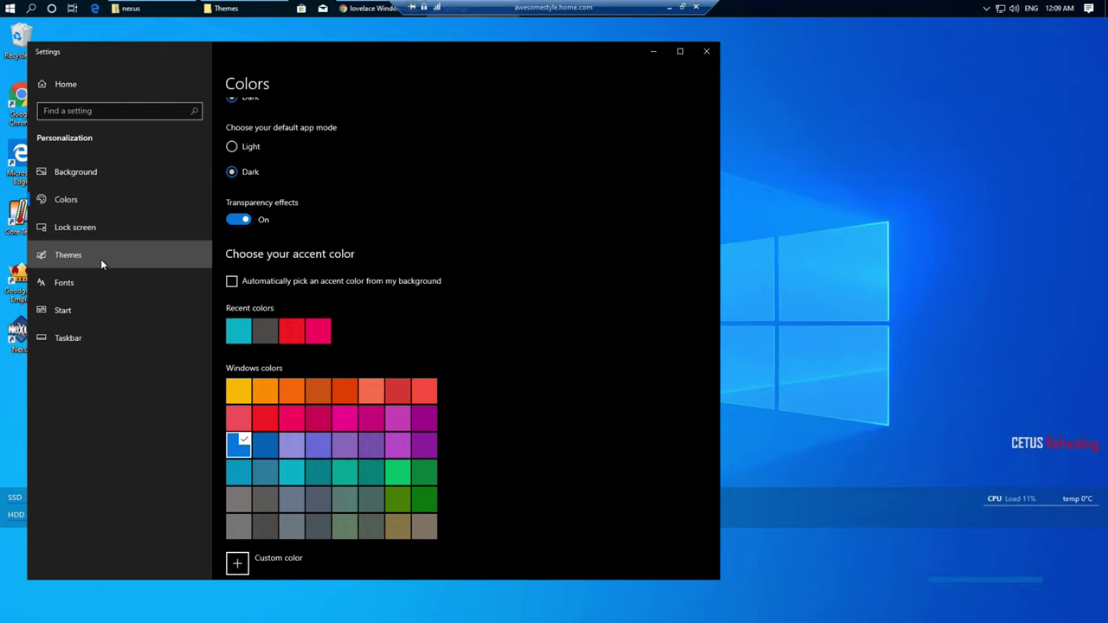
scroll(477, 416, down, 3)
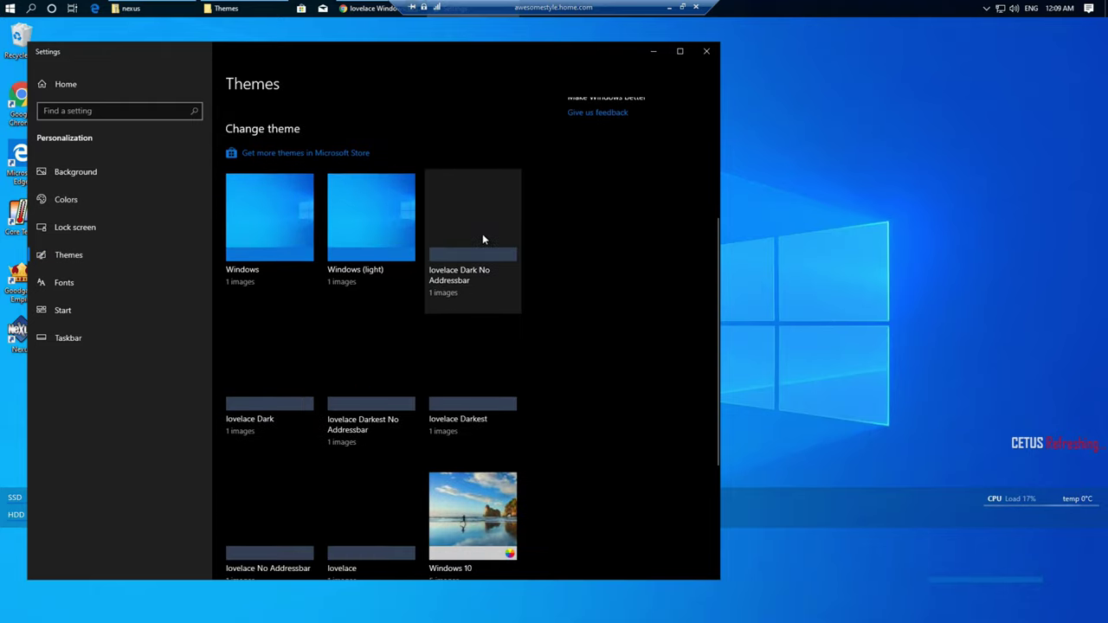
scroll(477, 433, down, 2)
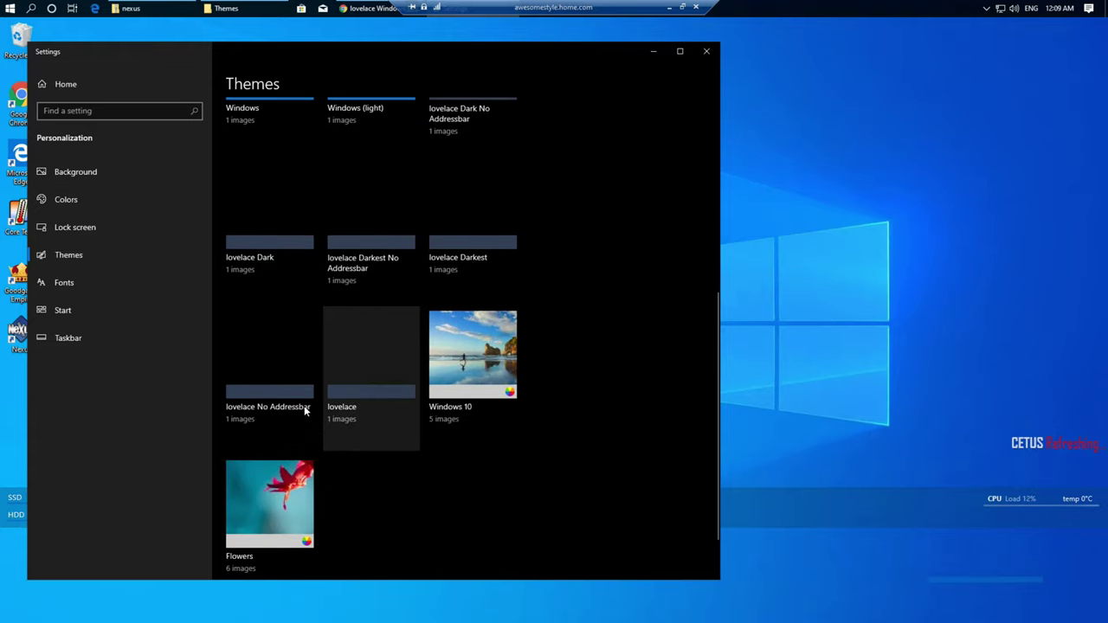
click(373, 394)
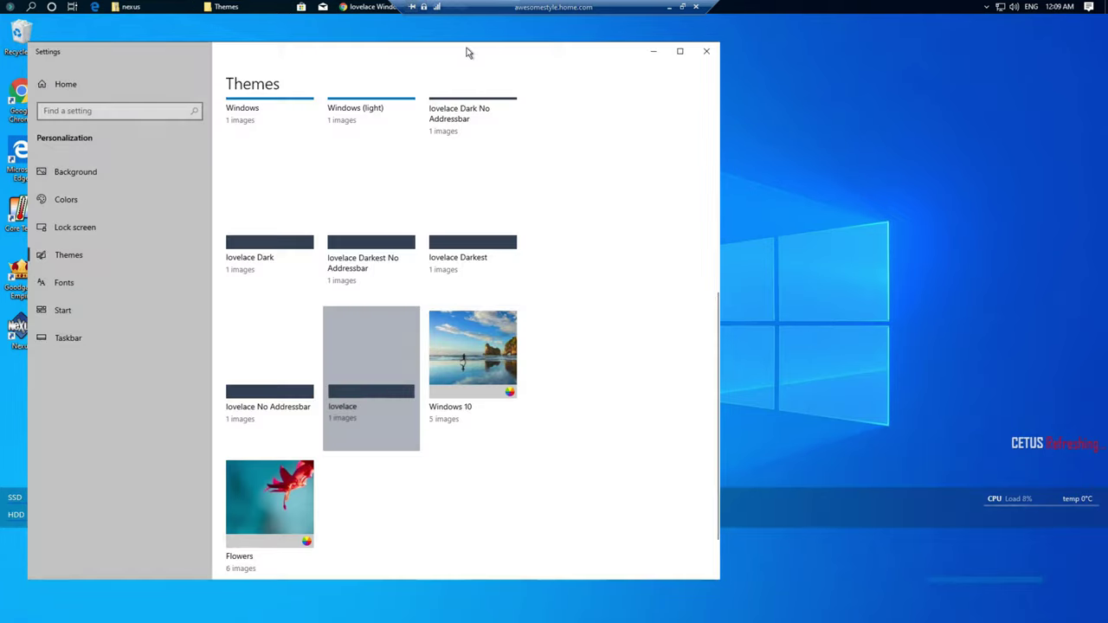
drag(468, 52, 763, 65)
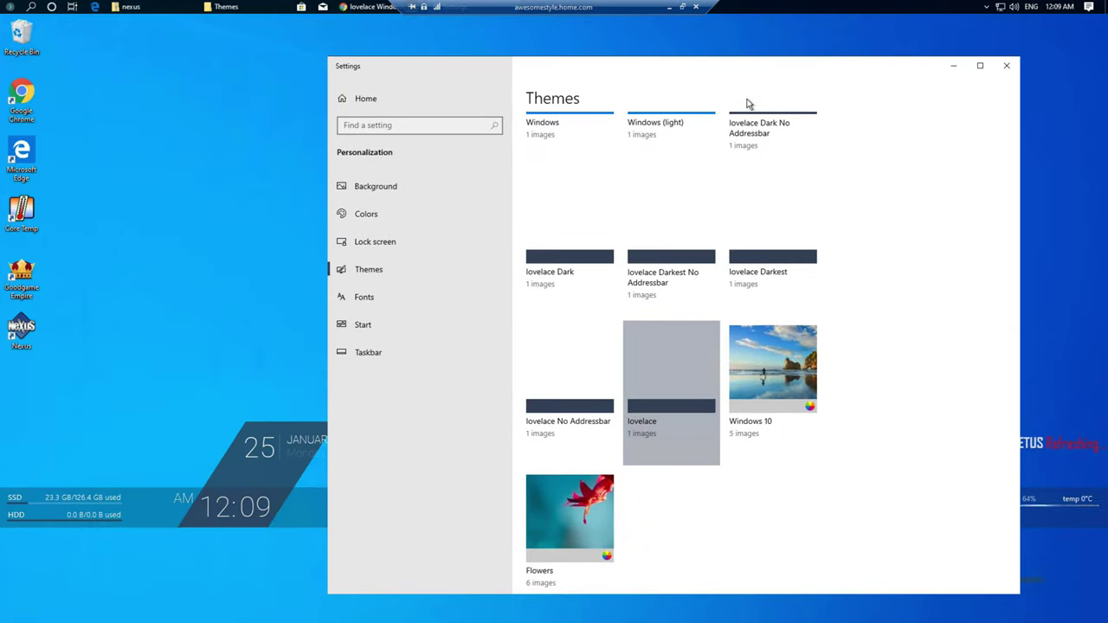
drag(655, 66, 506, 58)
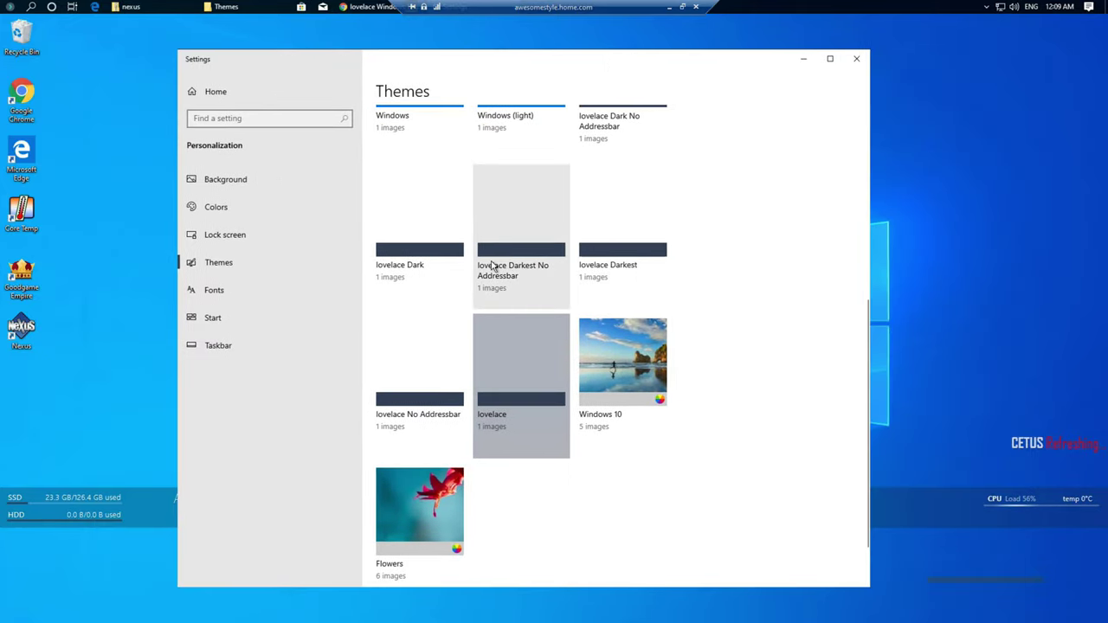
click(425, 253)
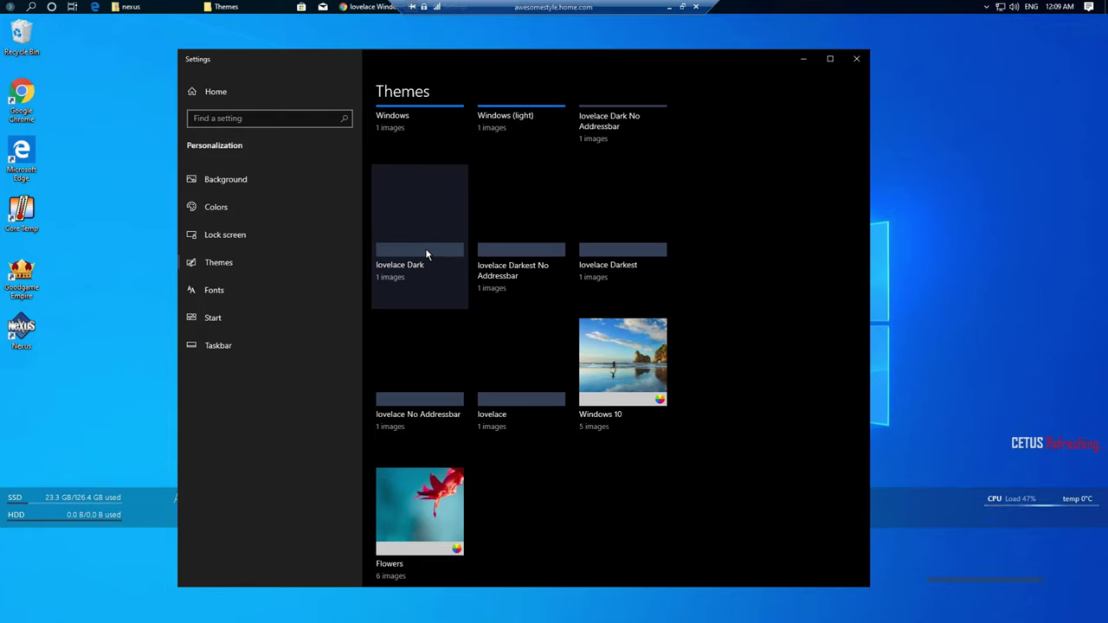
Examine the applied theme on a new File Explorer window and compare the remote desktop with the local computer's desktop.
key(super+e)
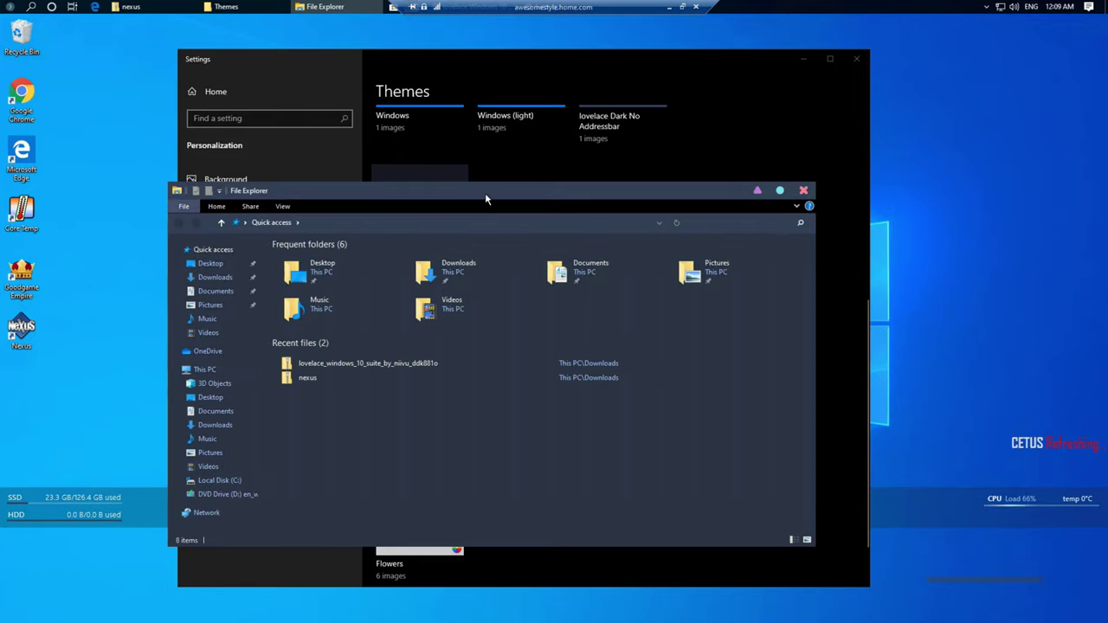
drag(475, 188, 598, 243)
drag(598, 308, 461, 213)
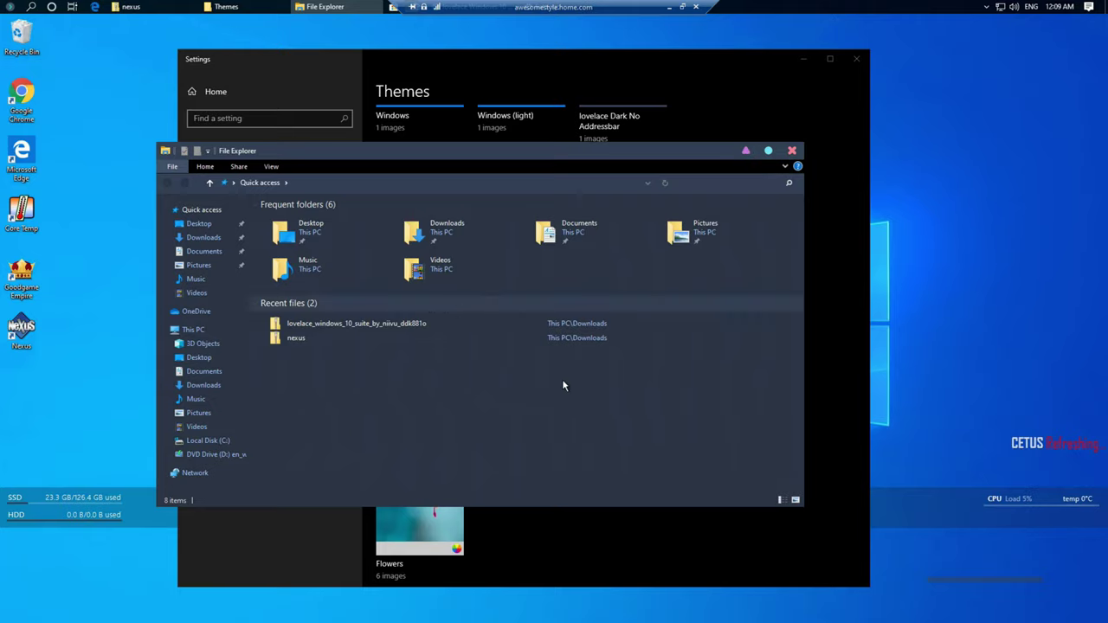
click(745, 151)
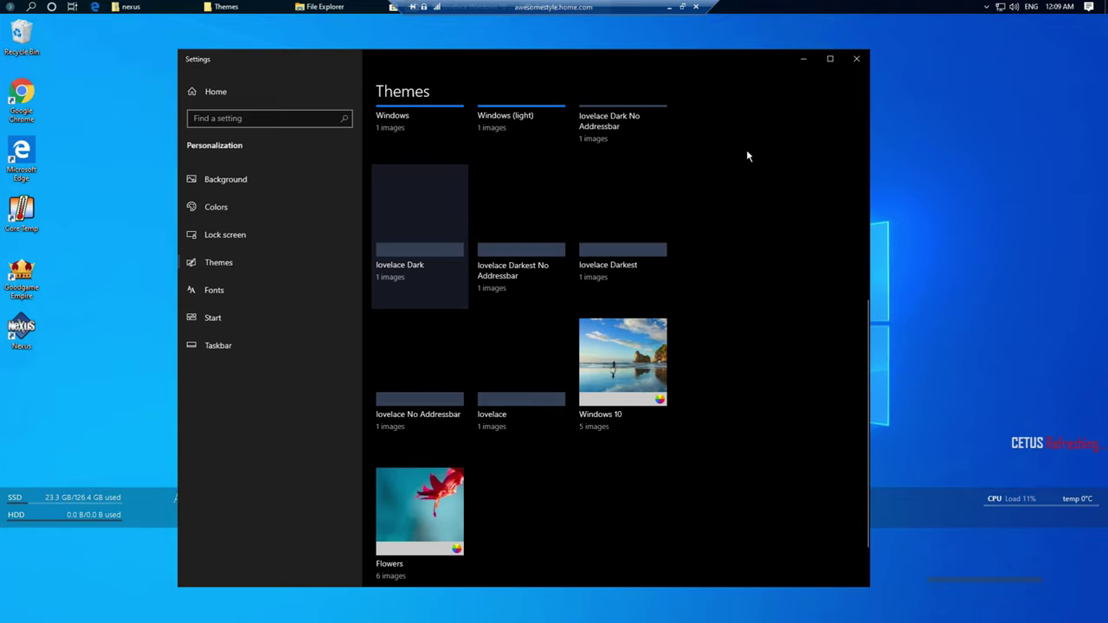
click(807, 61)
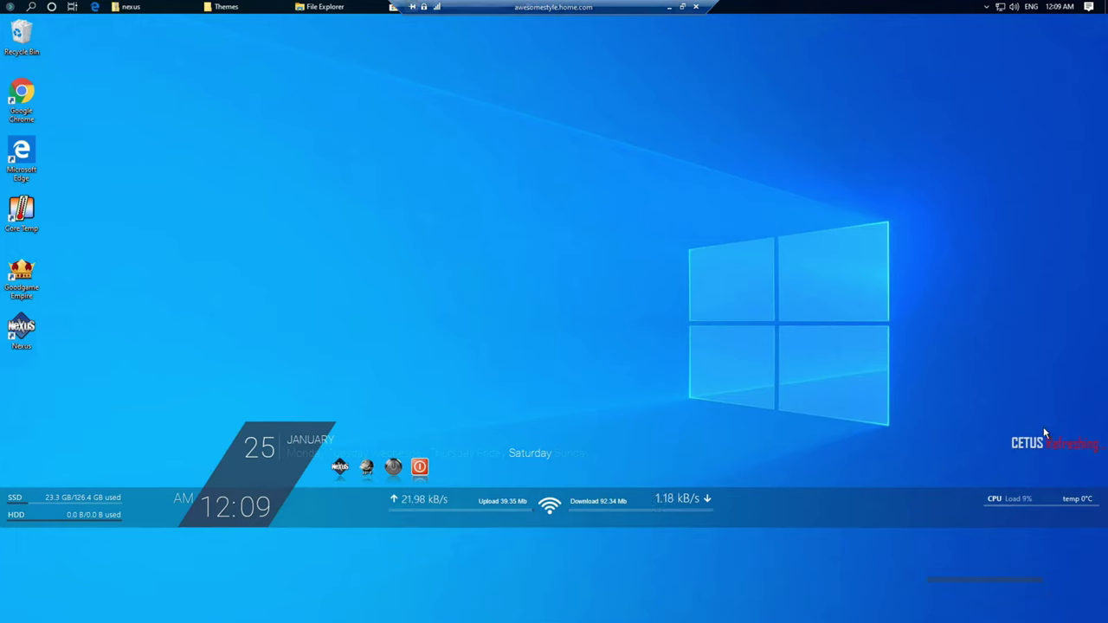
click(668, 6)
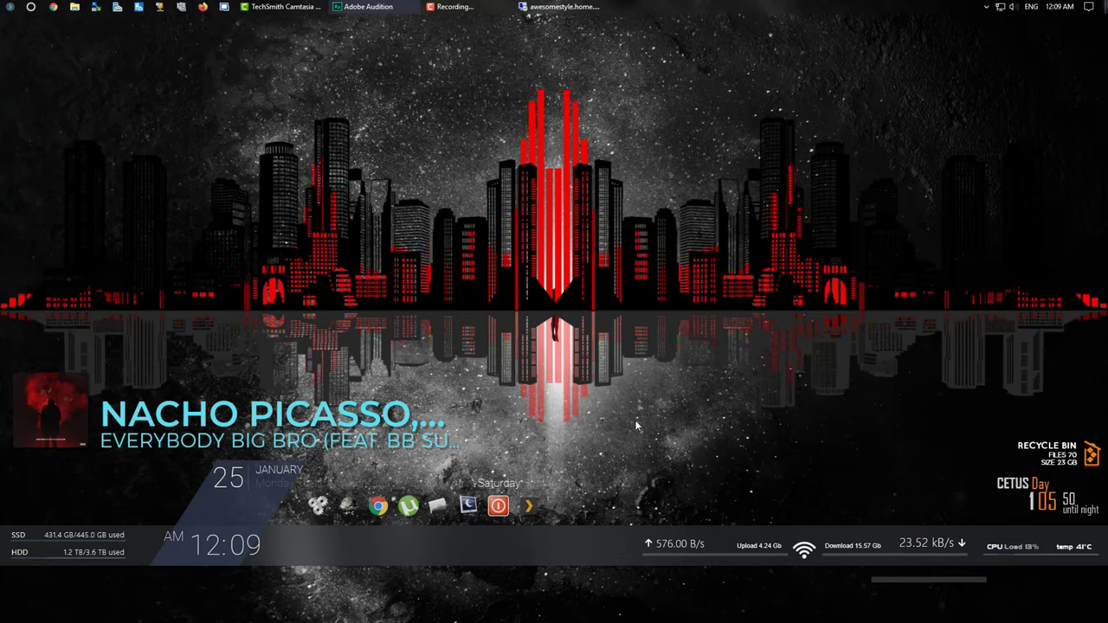
key(alt+Tab)
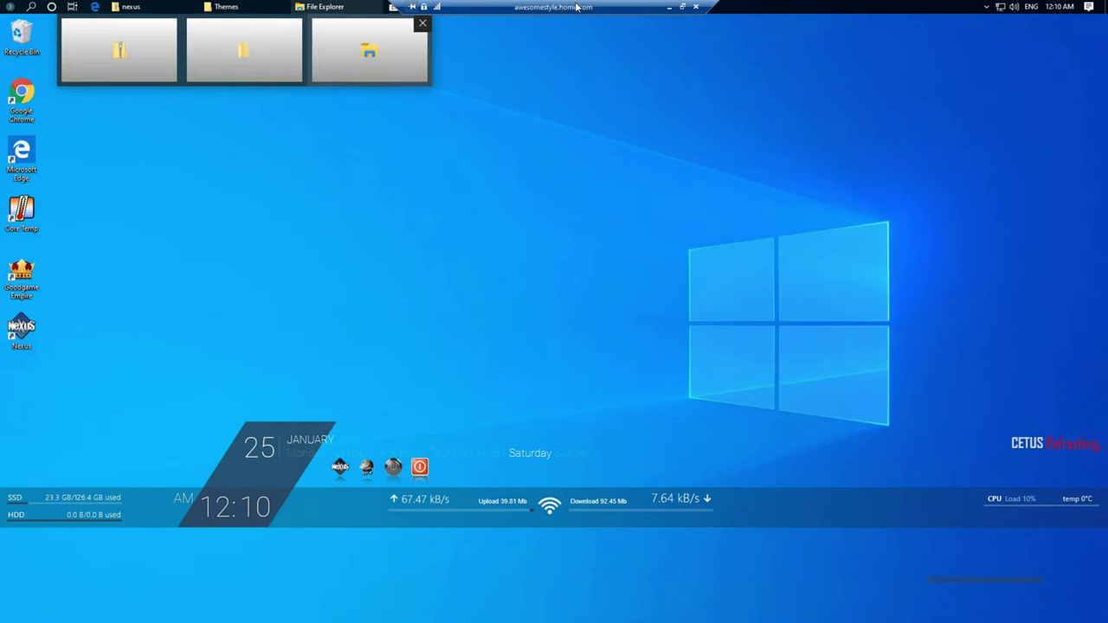
Switch to Chrome, search for "mond deviant art windows" and open the Mond skin's DeviantArt page.
click(477, 6)
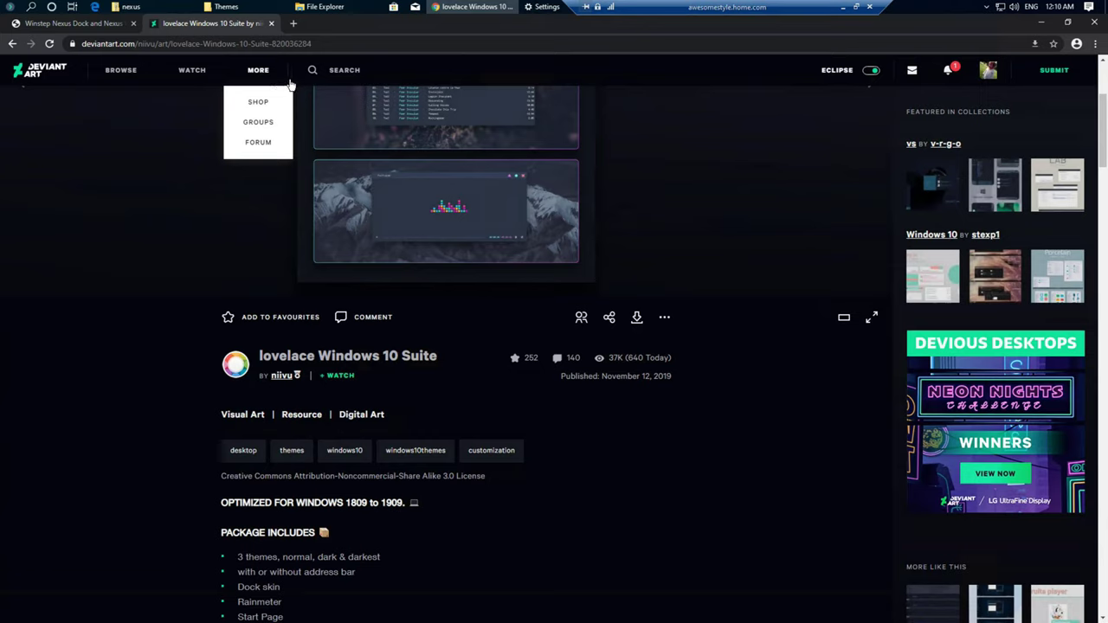
click(340, 43)
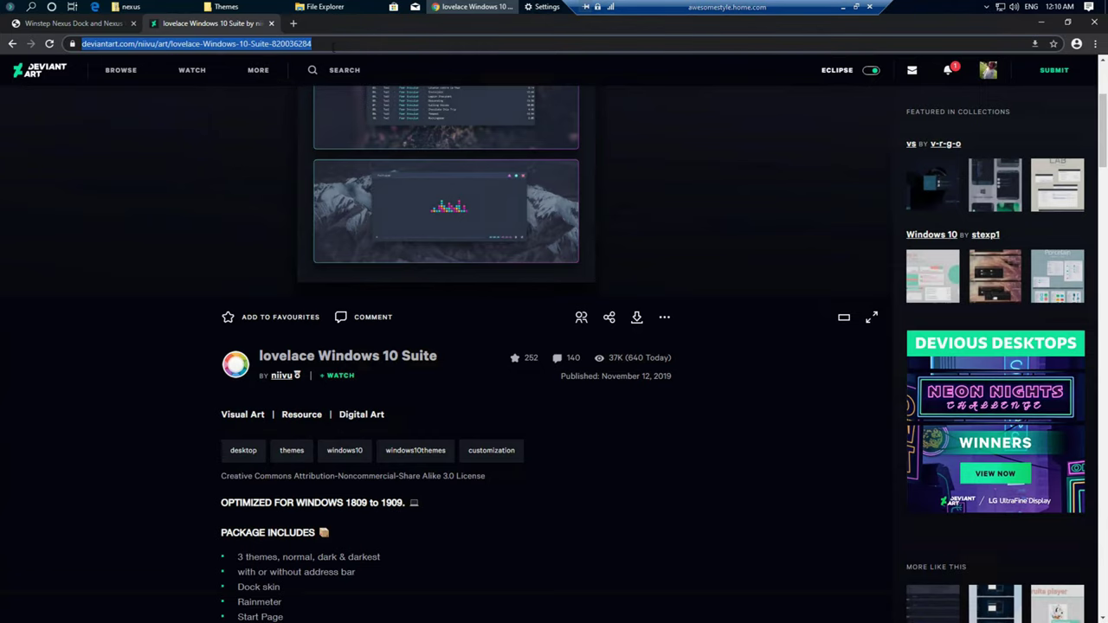
text(mond deviant a)
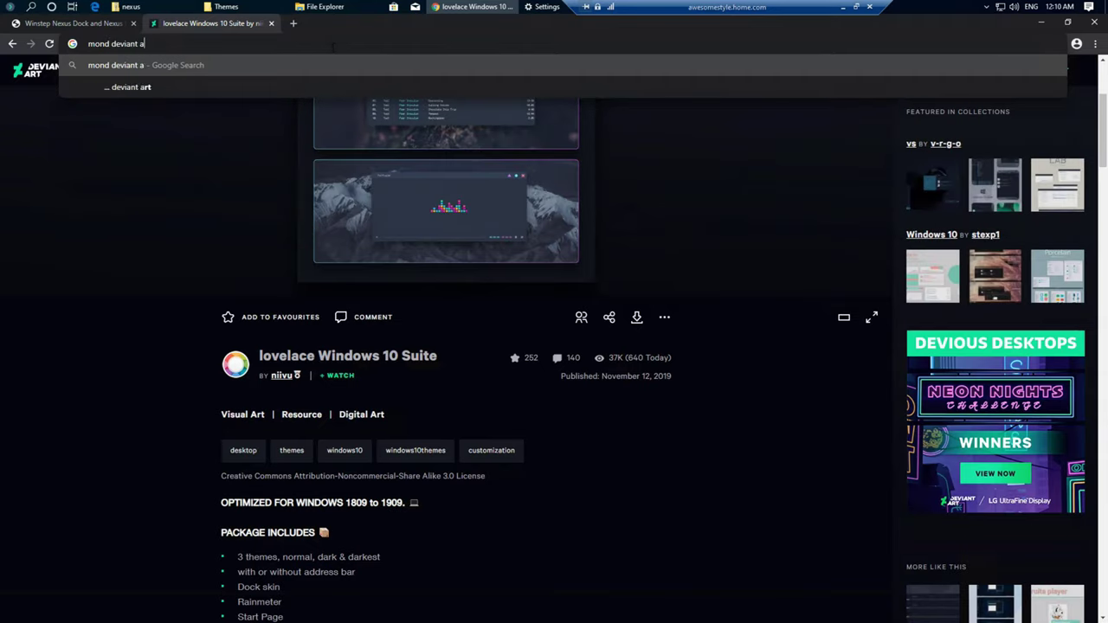
text(rt windows)
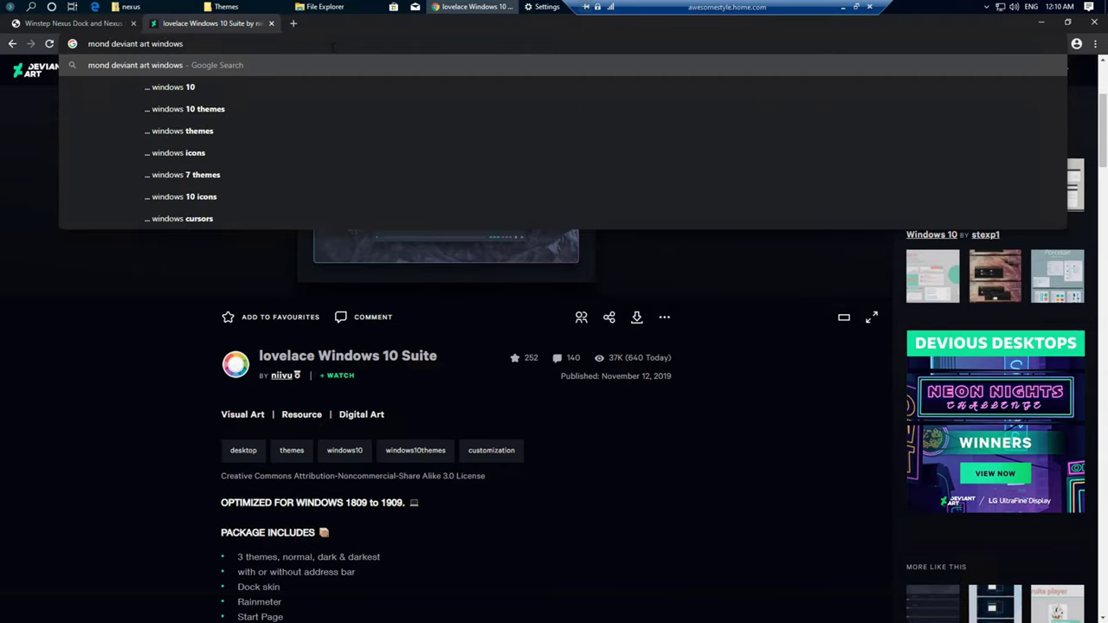
key(Down)
key(Down)
key(Return)
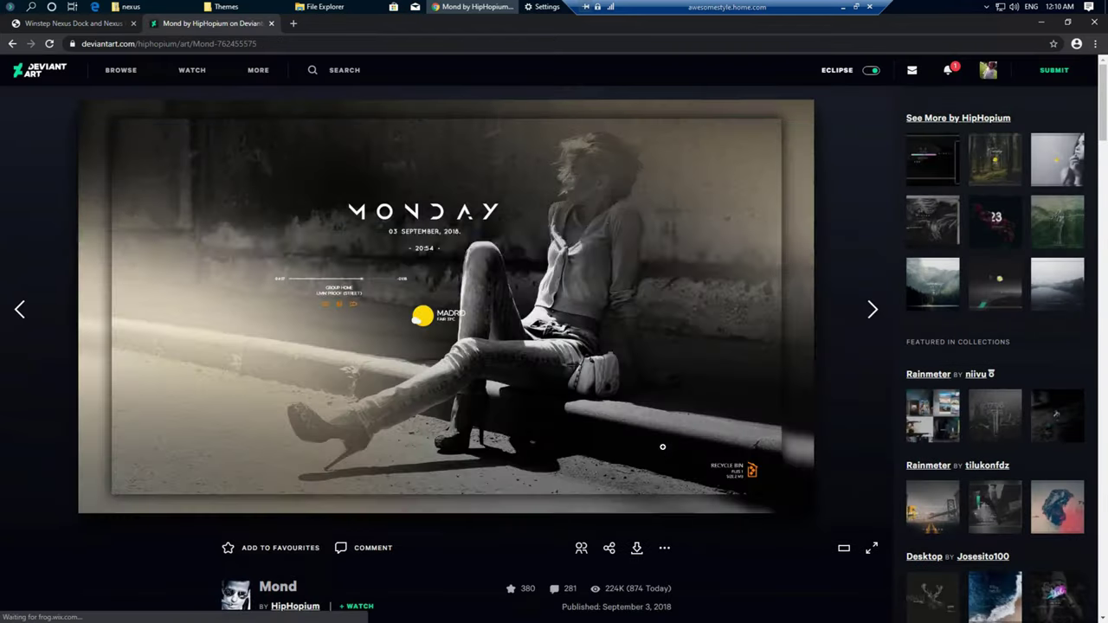
Download the Mond skin package and install its skin and layout in Rainmeter with Apply included layout turned off.
scroll(663, 447, down, 3)
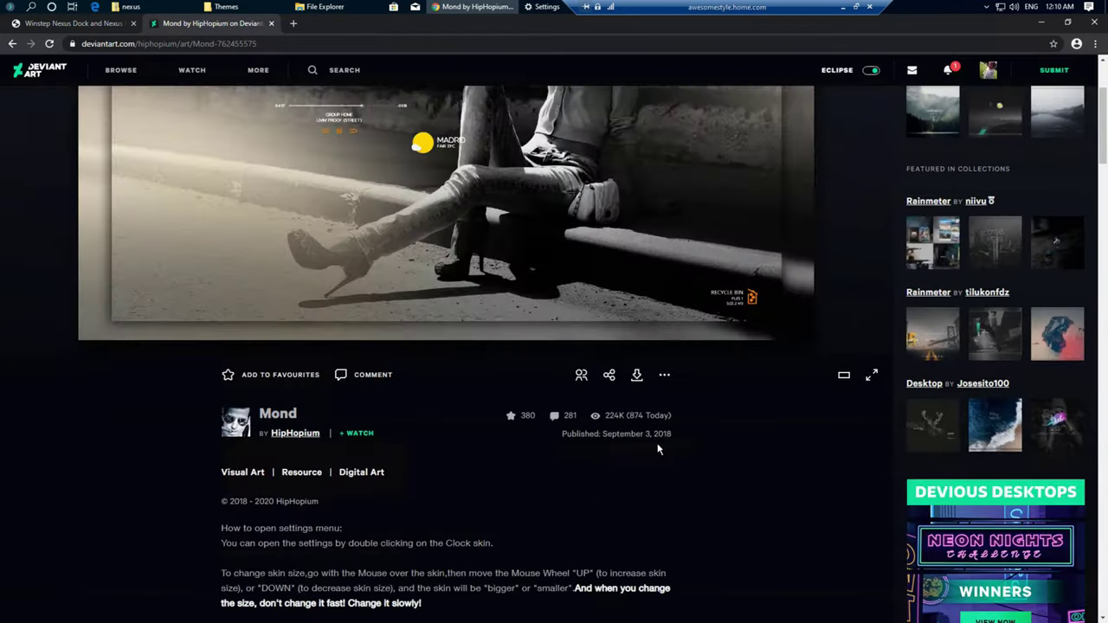
click(636, 376)
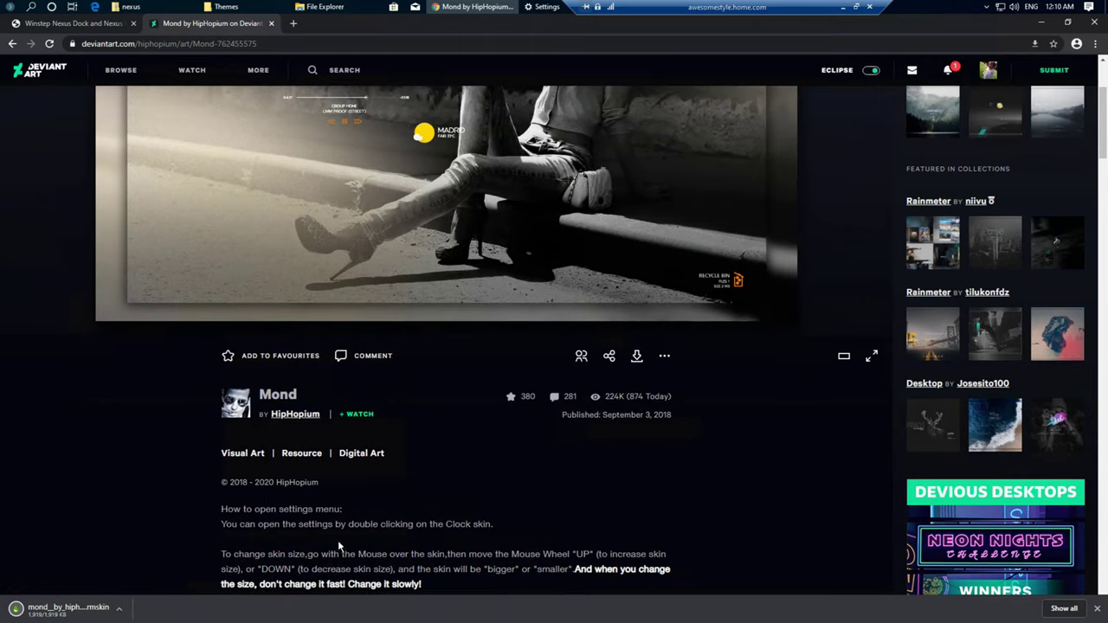
click(89, 613)
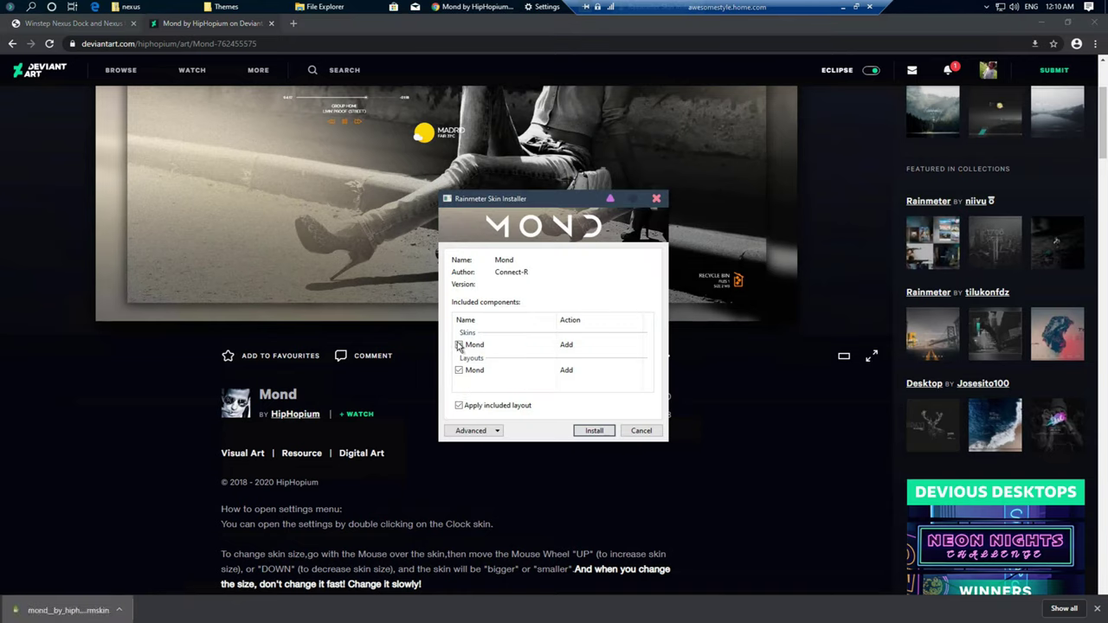
click(458, 407)
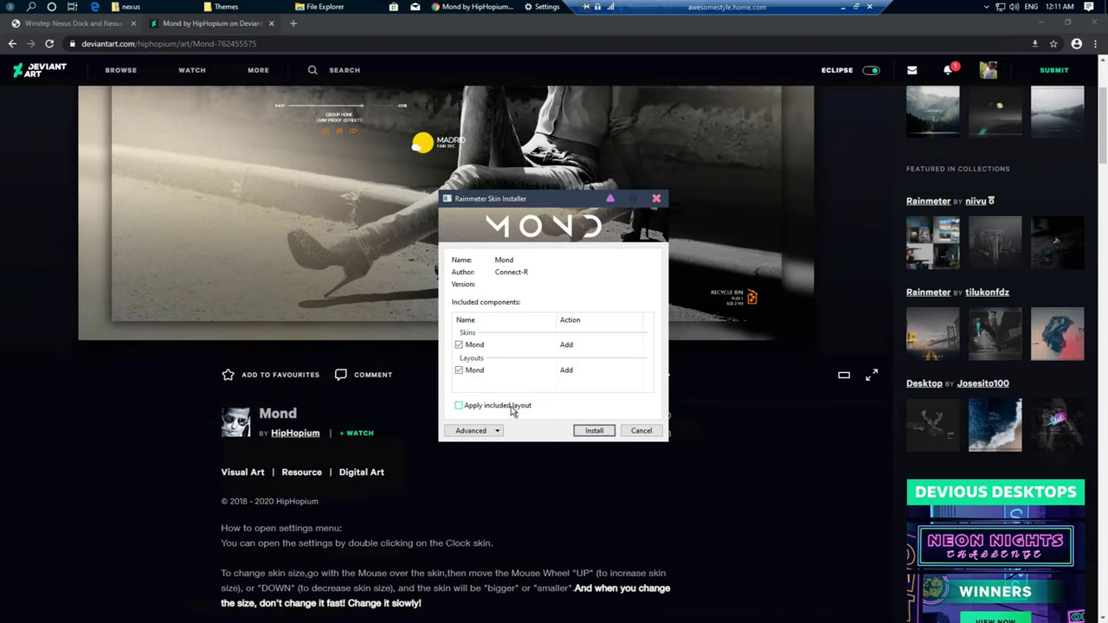
click(588, 433)
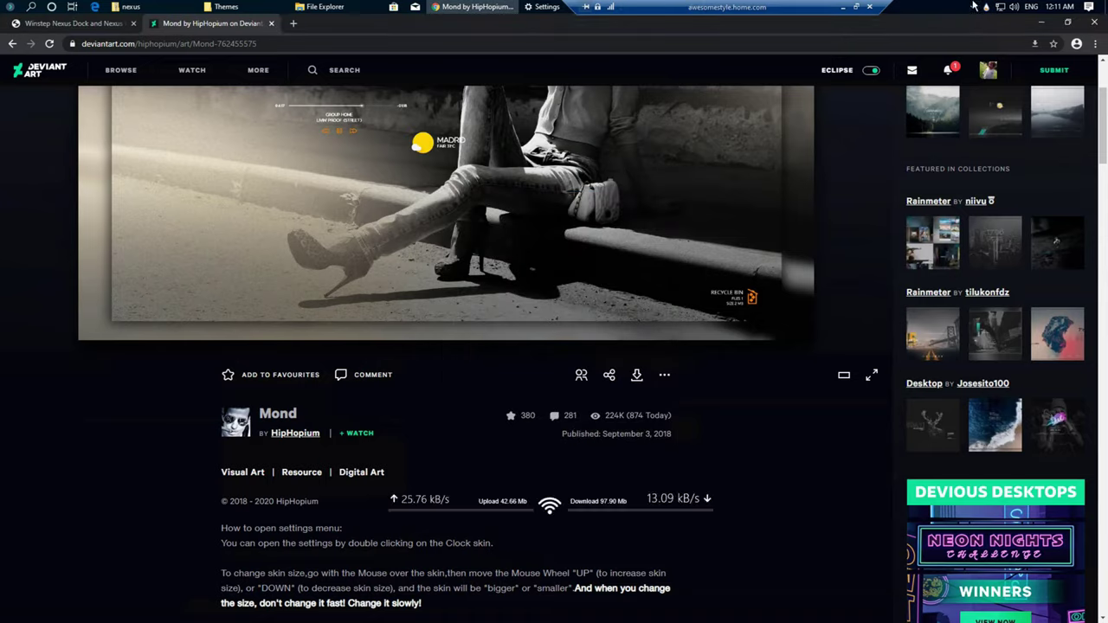
Load the Recycle Bin.ini skin from the Mond suite in Manage Rainmeter, then close the manager.
click(1041, 24)
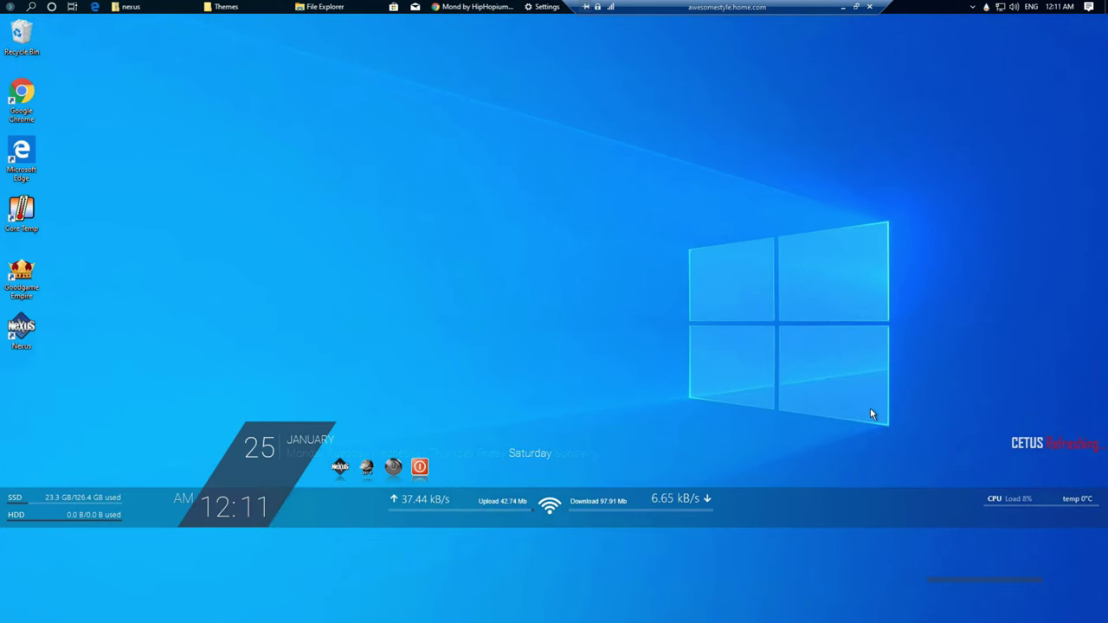
right_click(276, 427)
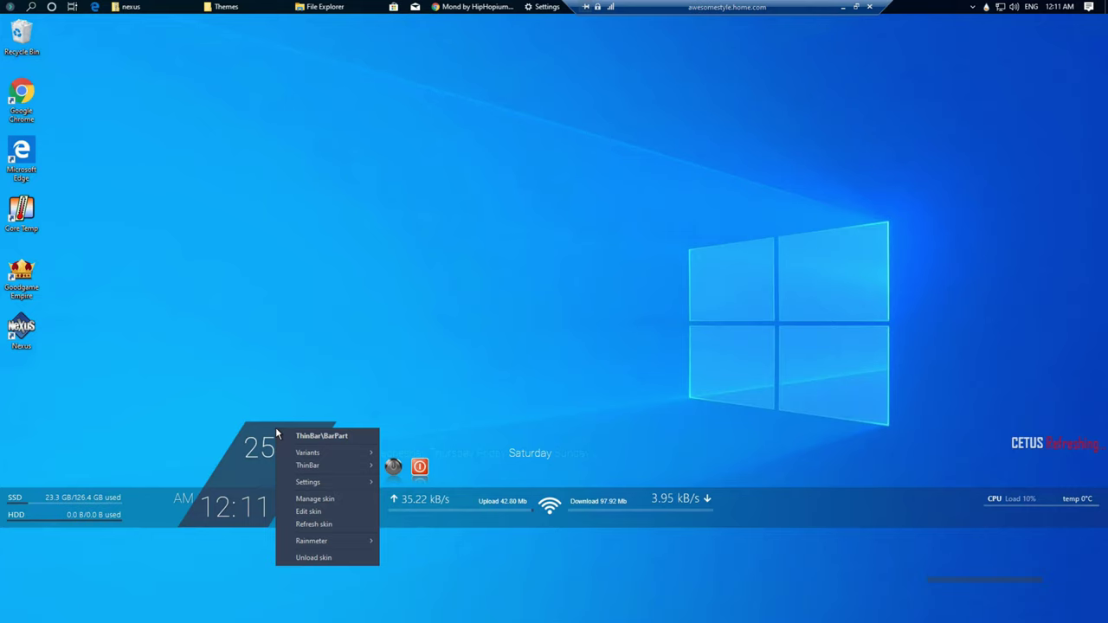
click(340, 500)
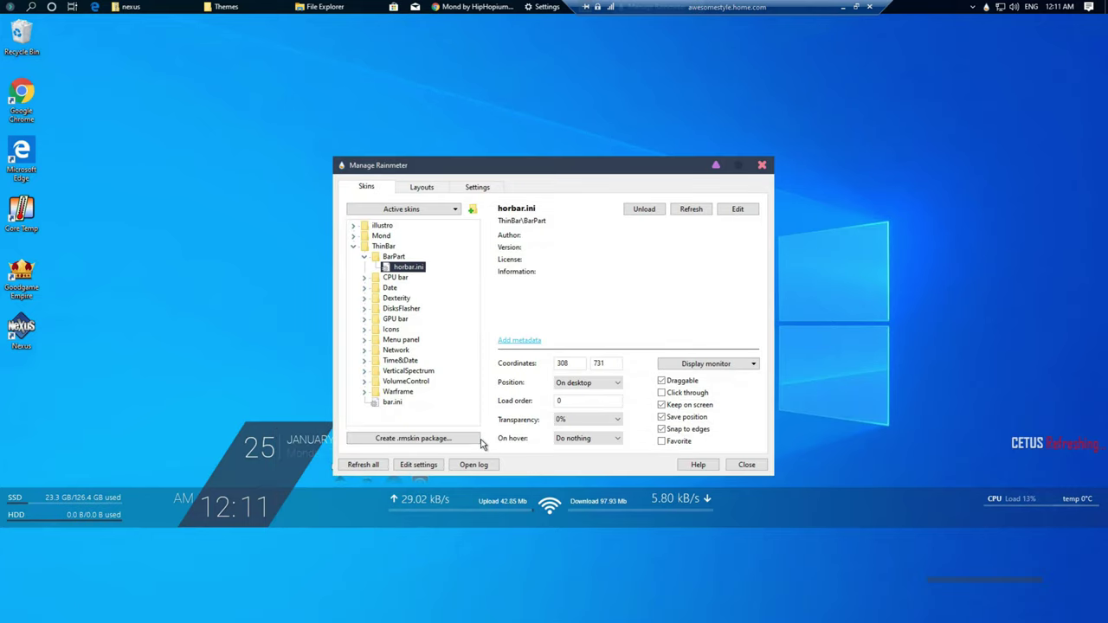
click(353, 246)
click(352, 236)
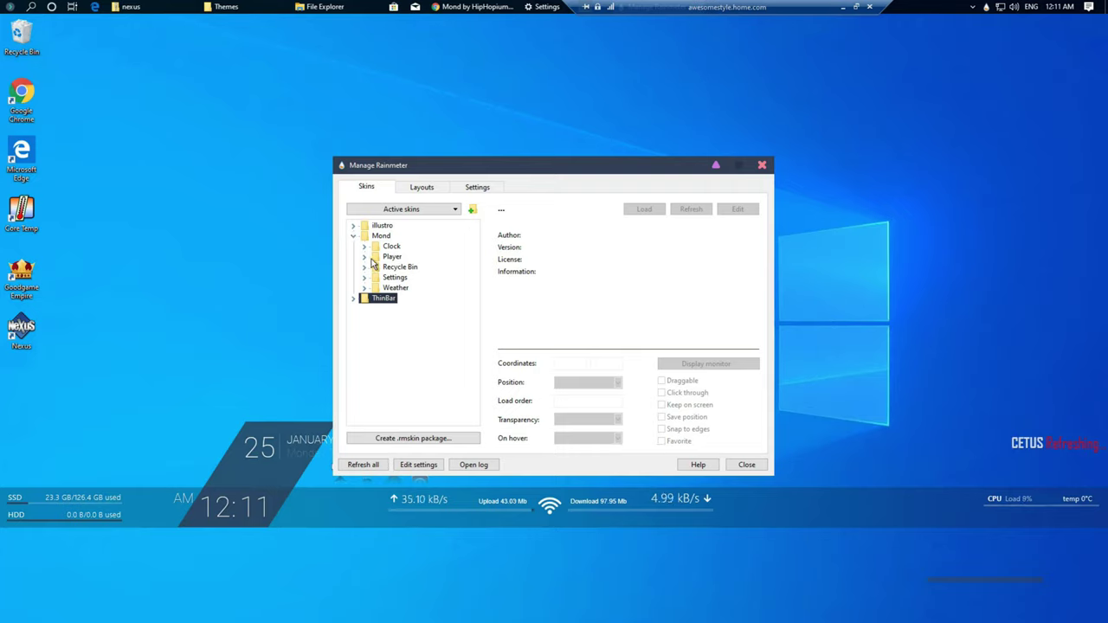
click(364, 266)
click(398, 278)
click(648, 210)
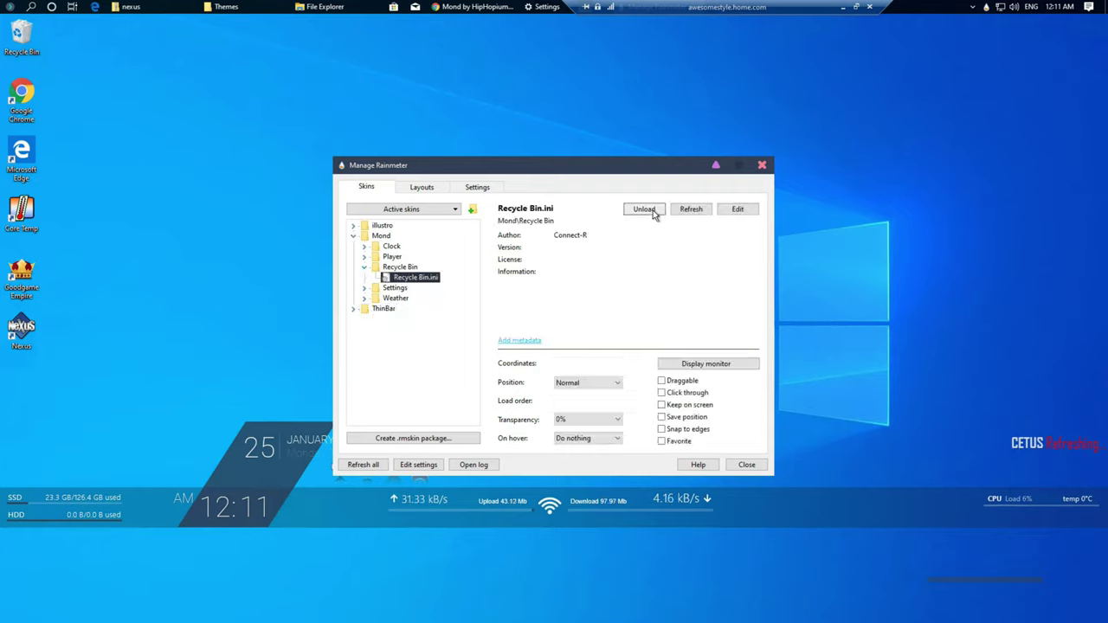
click(762, 165)
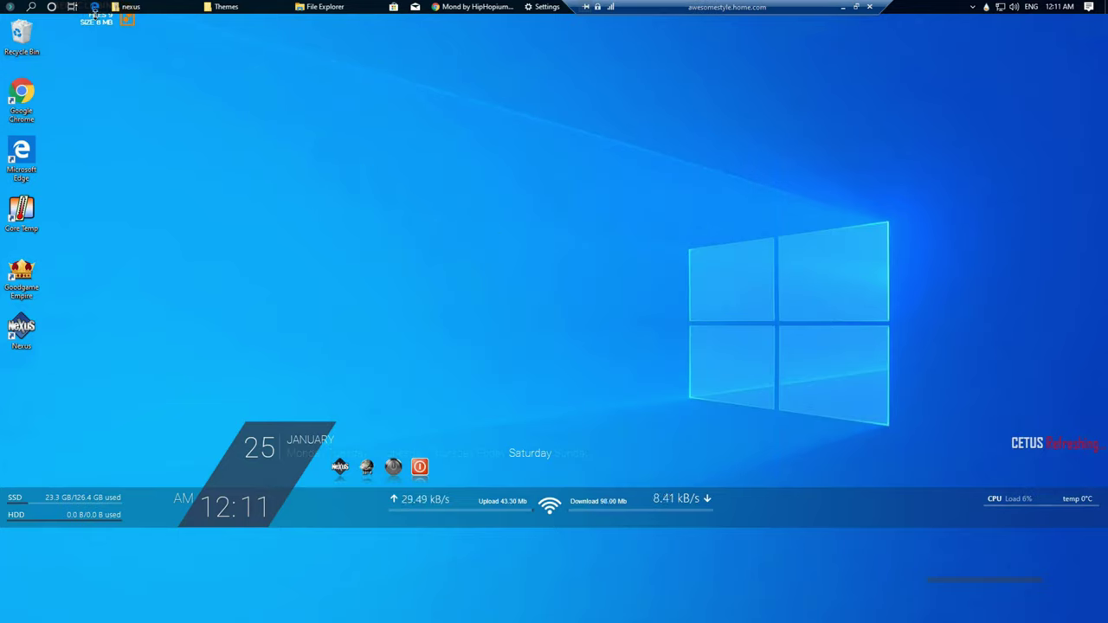
Move the Recycle Bin skin to just below the ThinBar's CPU readout and shift the network bar along toward that readout.
drag(106, 27, 1056, 562)
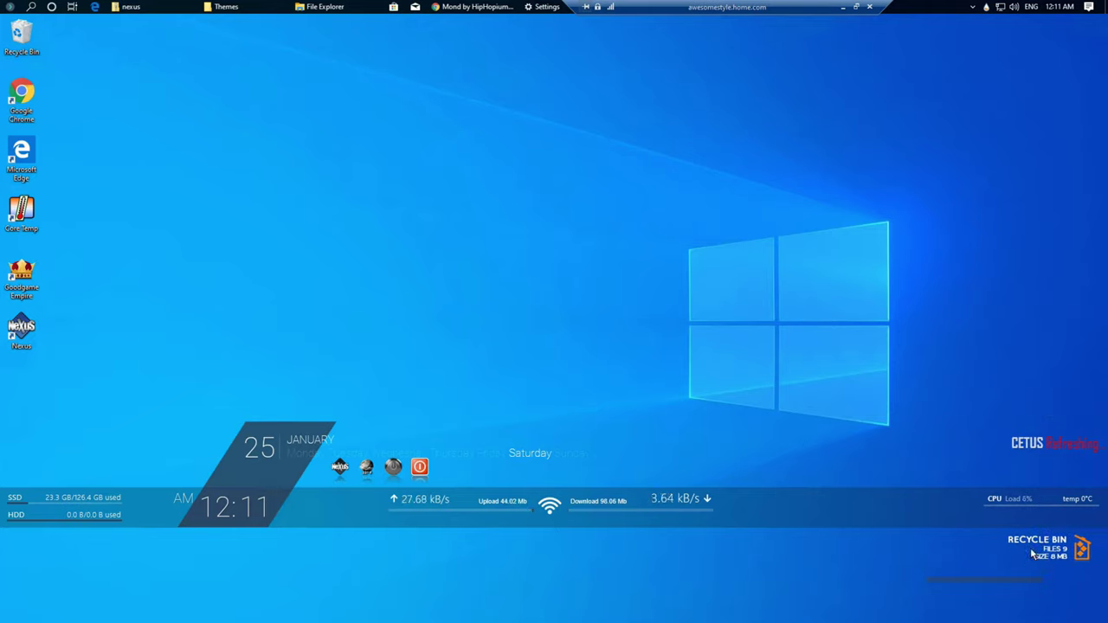
drag(574, 508, 821, 513)
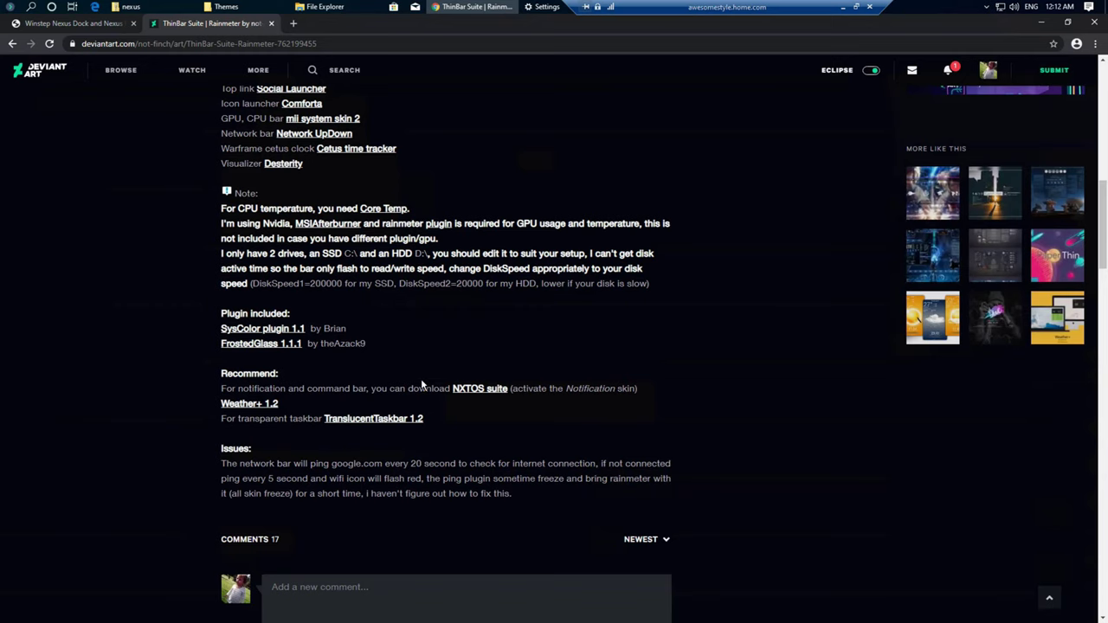
Open the recommended TranslucentTaskbar 1.2 link from the ThinBar Suite page in a new browser tab and switch to it.
right_click(377, 421)
click(409, 426)
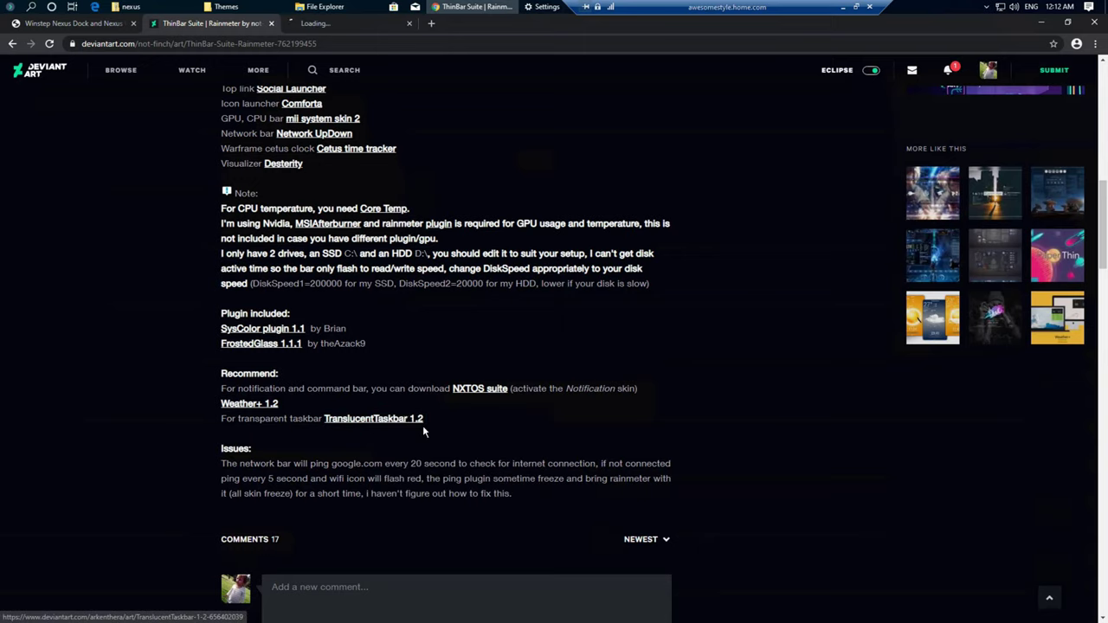
click(347, 26)
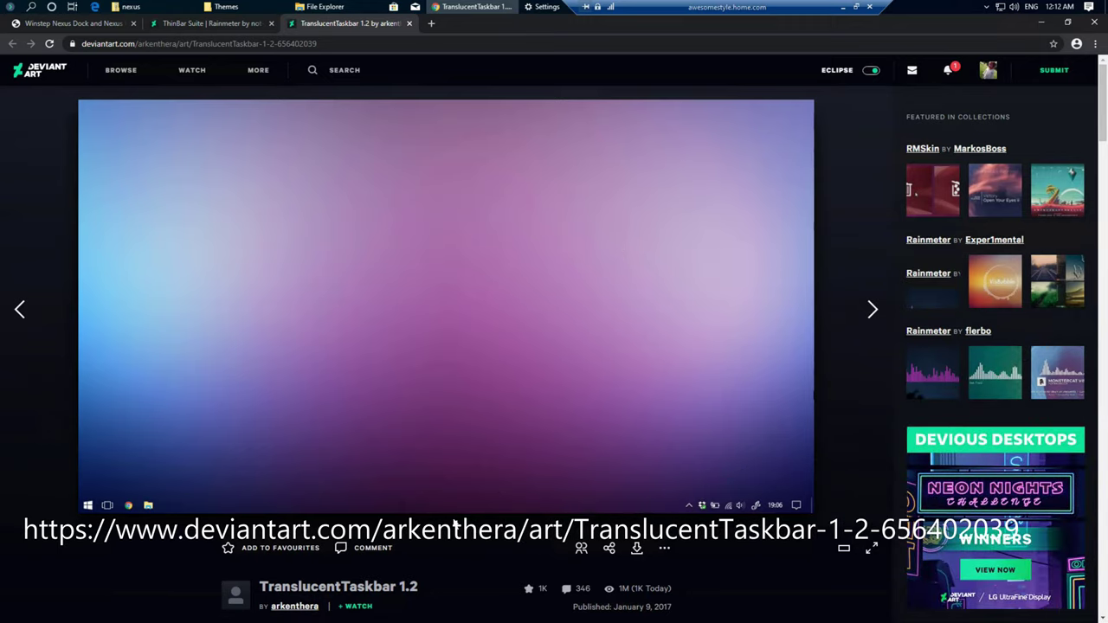
Download the TranslucentTaskbar 1.2 skin package and install its skin and plugin in Rainmeter.
scroll(453, 524, down, 2)
click(638, 435)
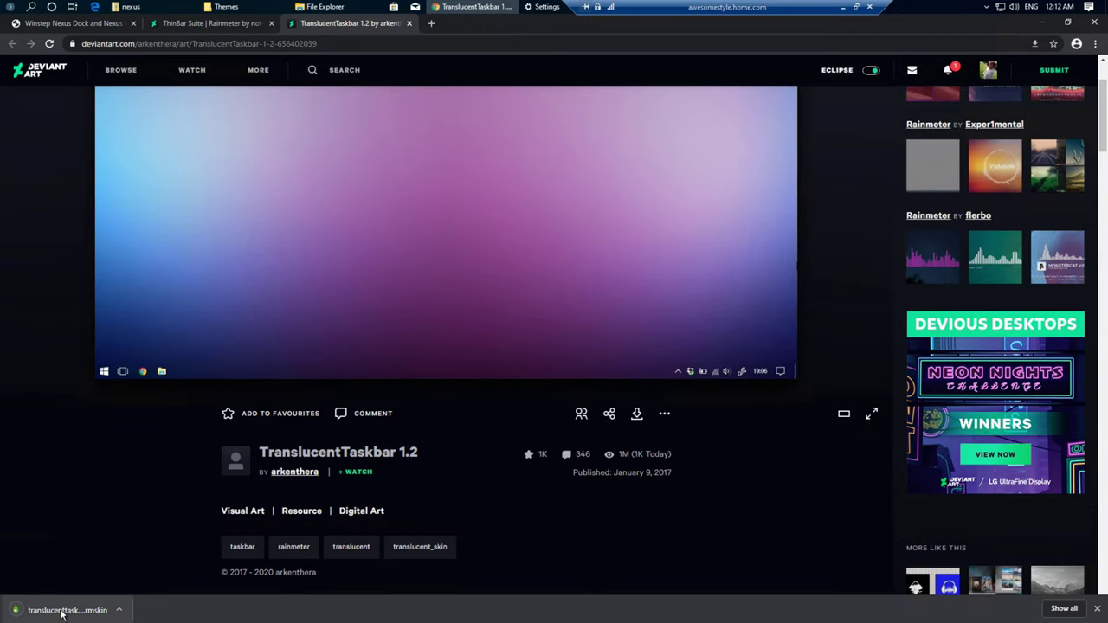
click(68, 610)
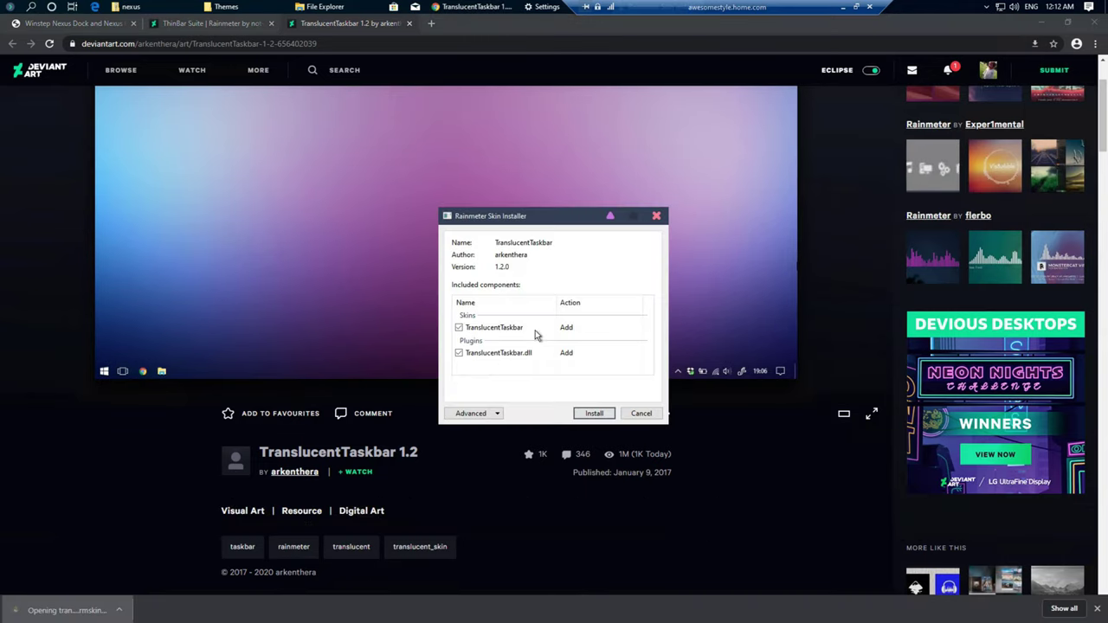
click(594, 413)
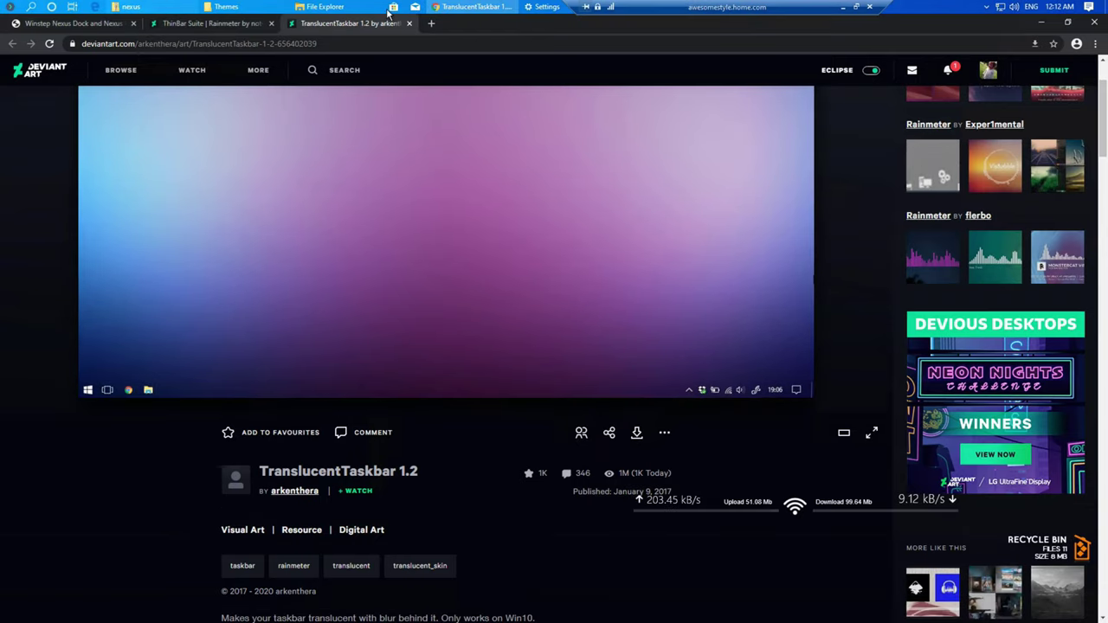
Minimize the browser and slide the remote desktop connection bar along the taskbar toward the clock.
click(1041, 22)
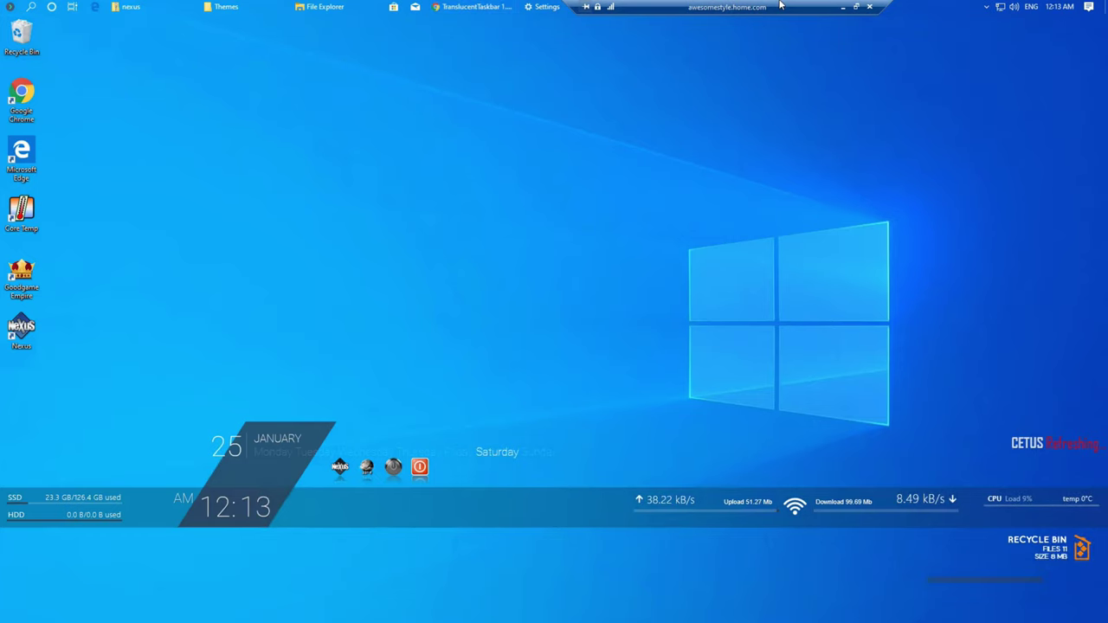
drag(780, 6, 958, 6)
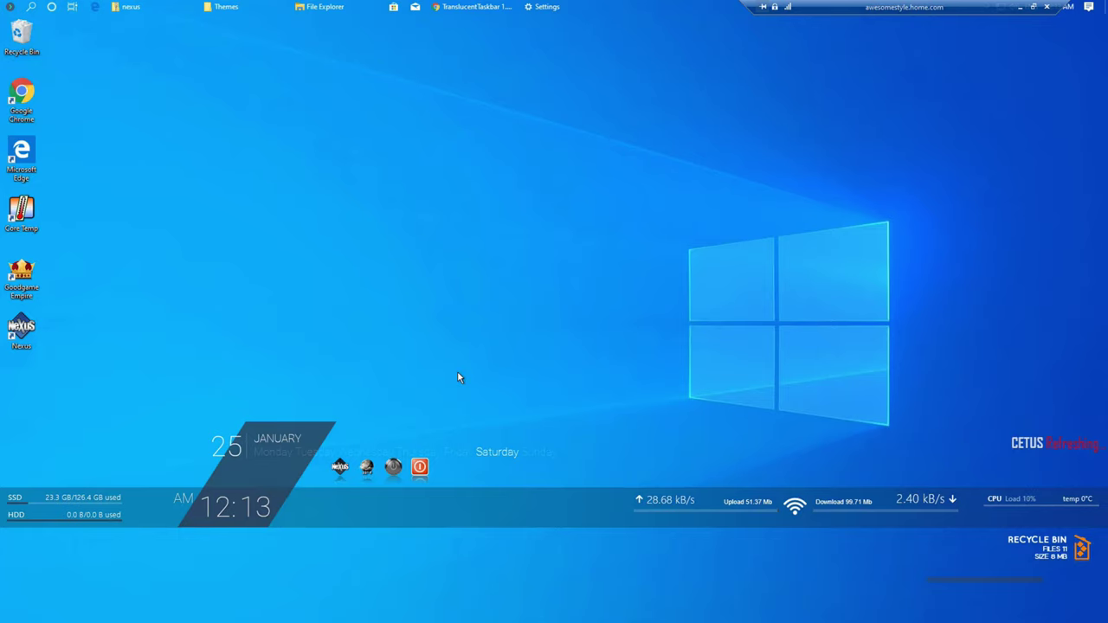
Return to Chrome, search for "monster rainmeter" and open MarcoPixel's Monstercat Visualizer page on DeviantArt.
click(472, 6)
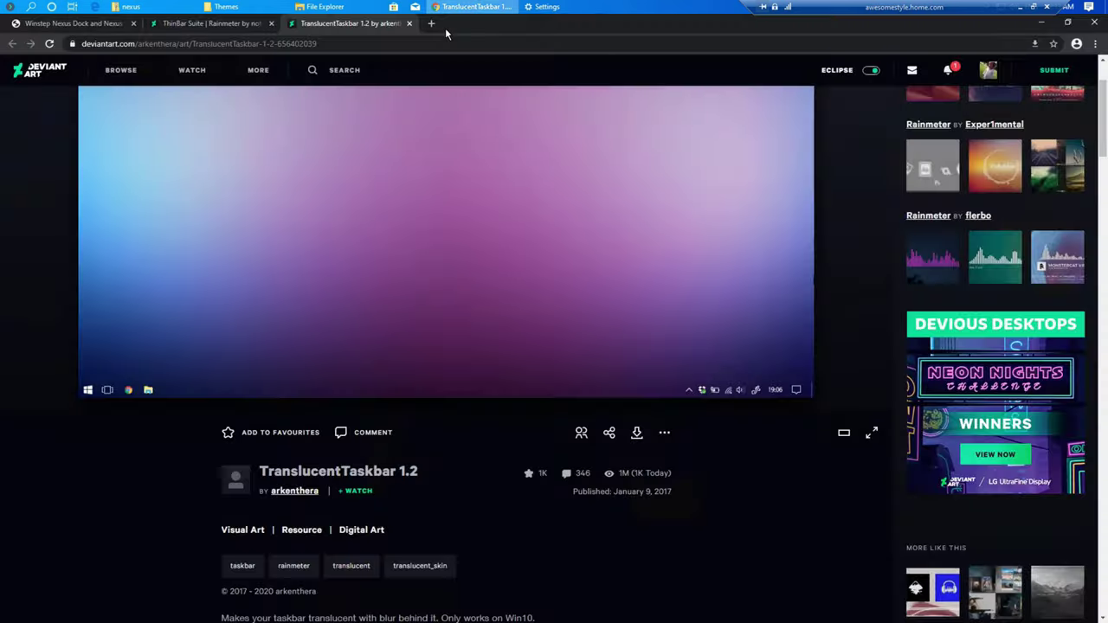
click(365, 44)
text(monster rainmeter)
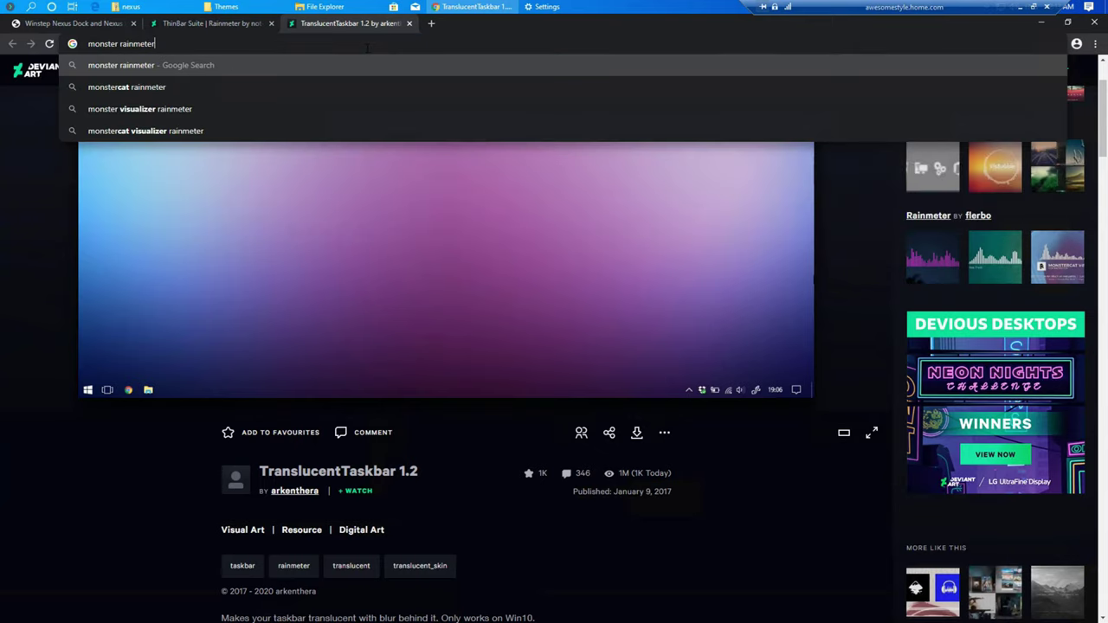
key(Return)
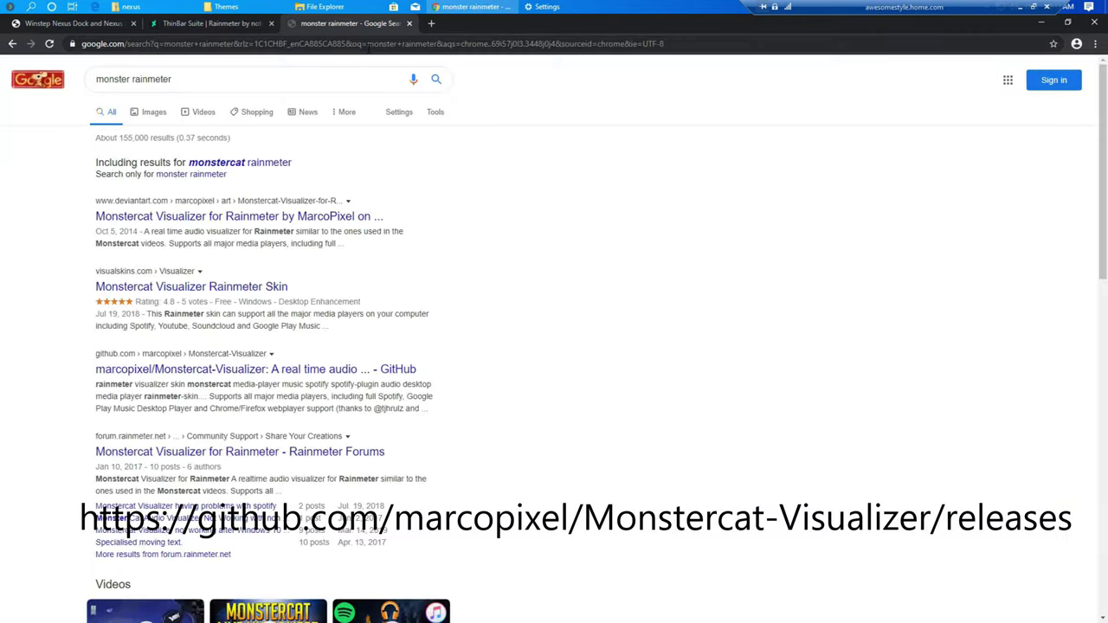
click(261, 222)
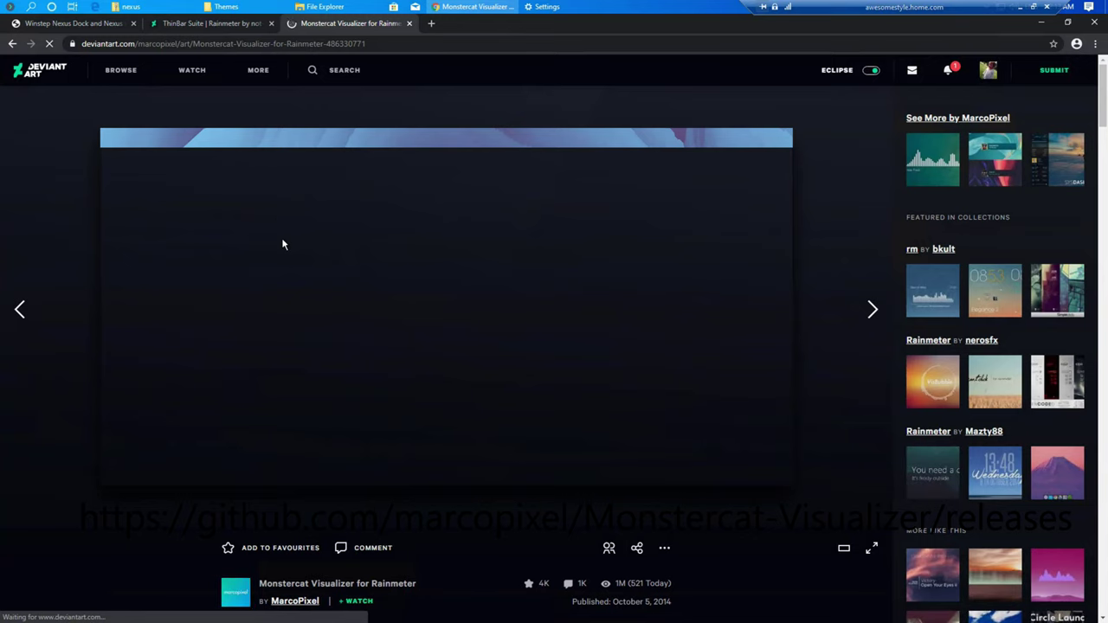
Follow the page's download link to the Monstercat-Visualizer releases on GitHub and find the Update 2.1.0 changelog and assets.
scroll(553, 327, down, 3)
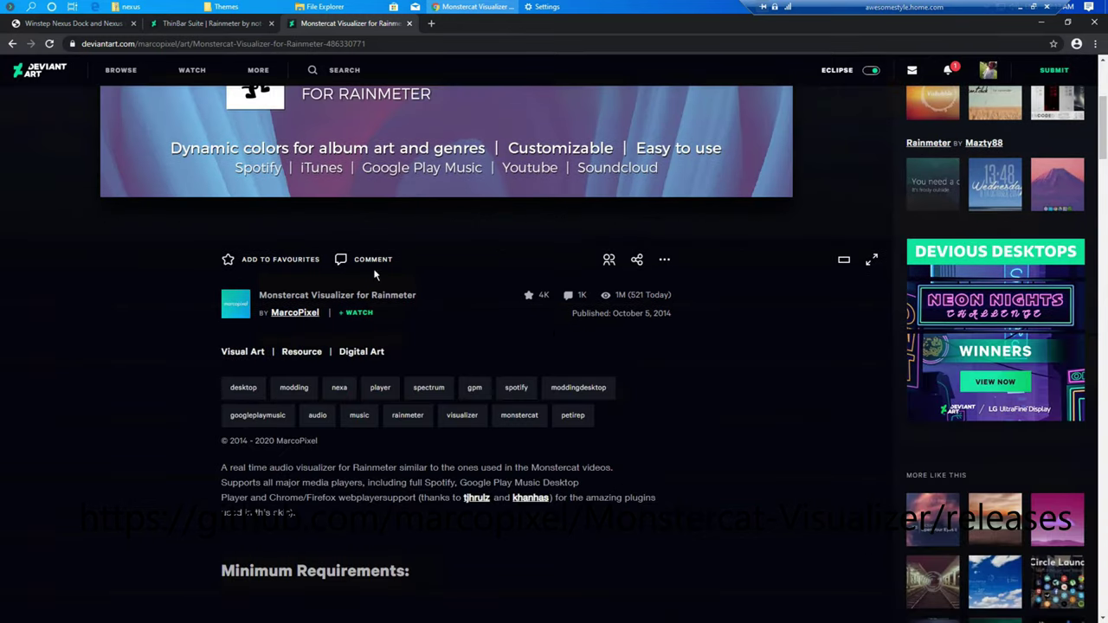
scroll(374, 274, down, 8)
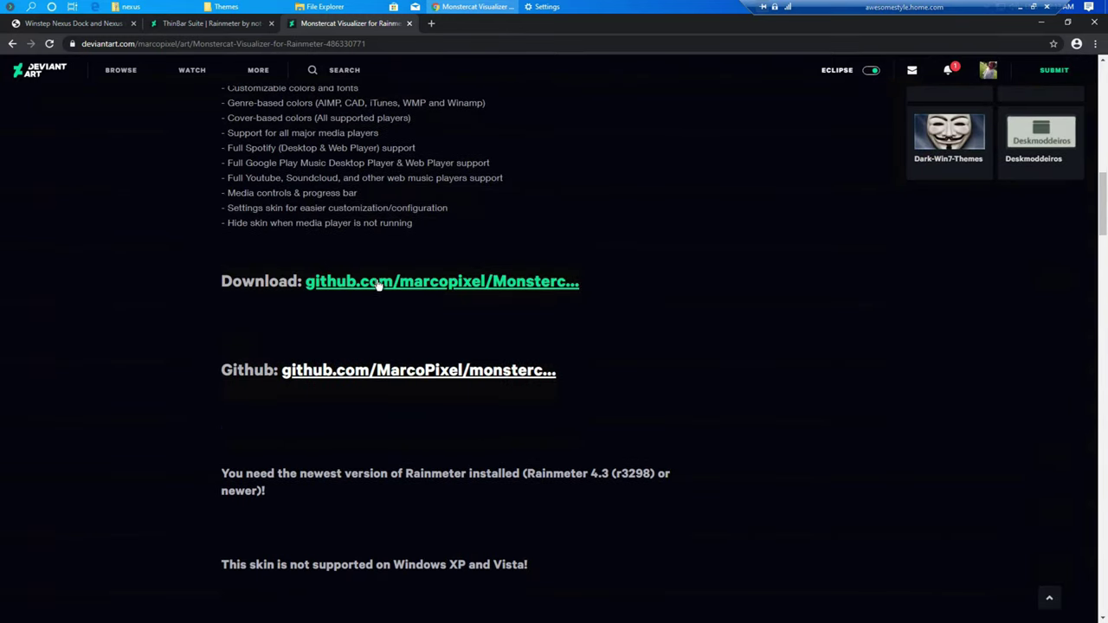
click(388, 288)
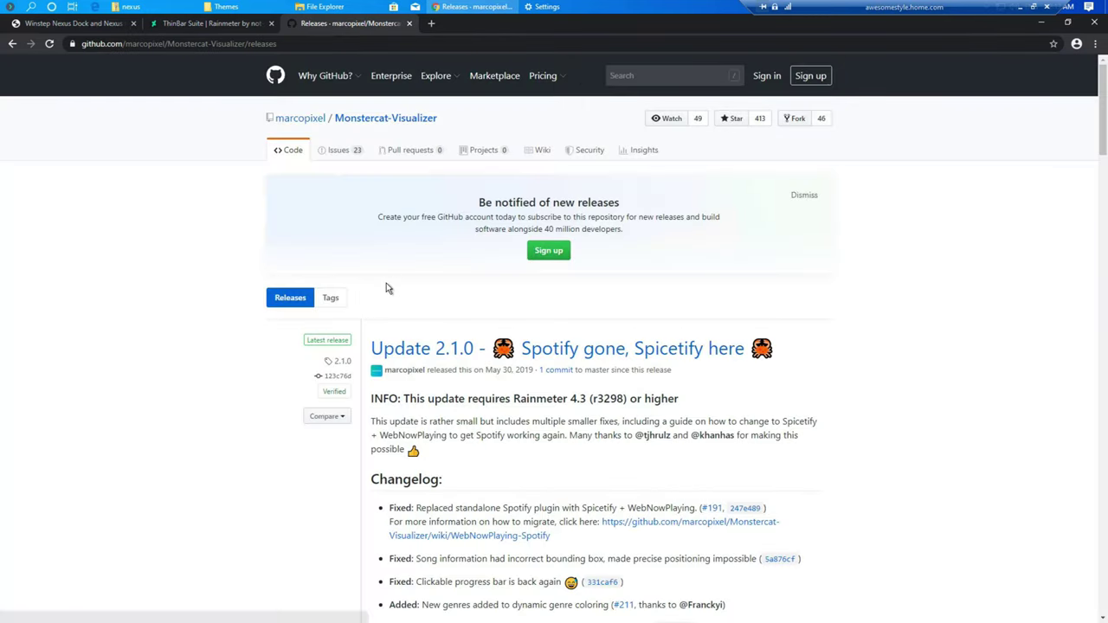
scroll(669, 387, down, 2)
scroll(693, 372, down, 1)
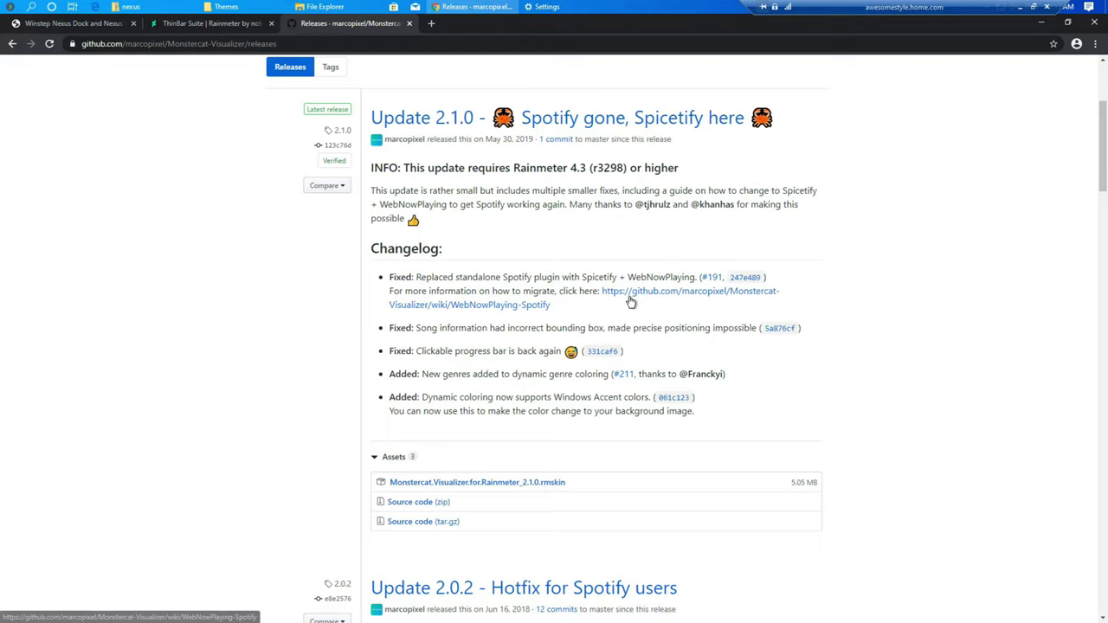
Open the WebNowPlaying Spotify migration guide and copy its full spicetify-cli Invoke-WebRequest installation command.
click(631, 295)
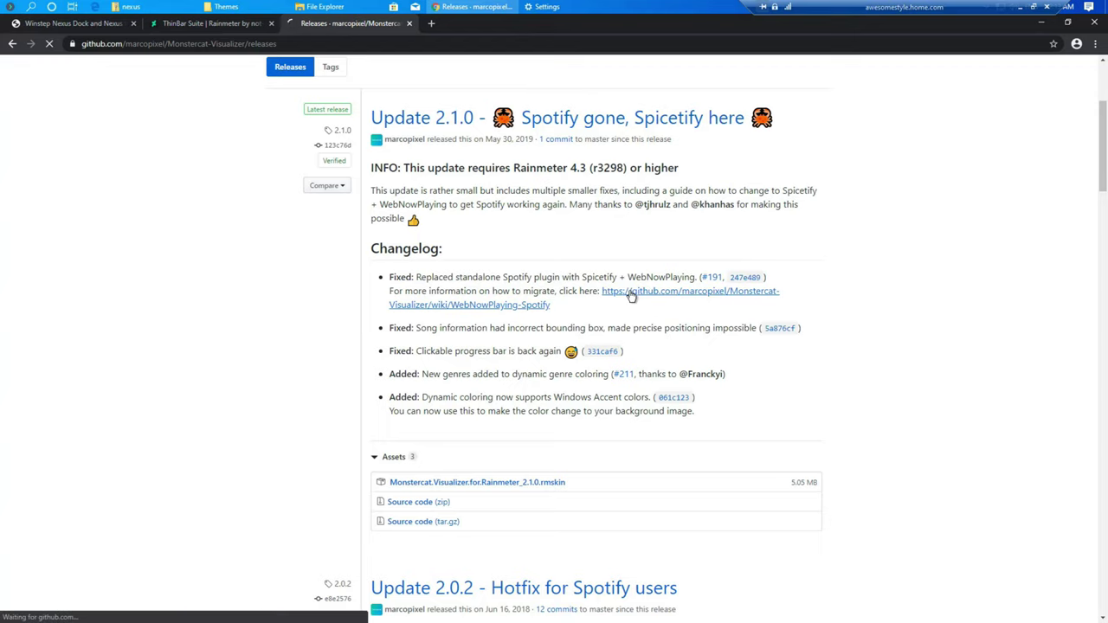
scroll(498, 407, down, 3)
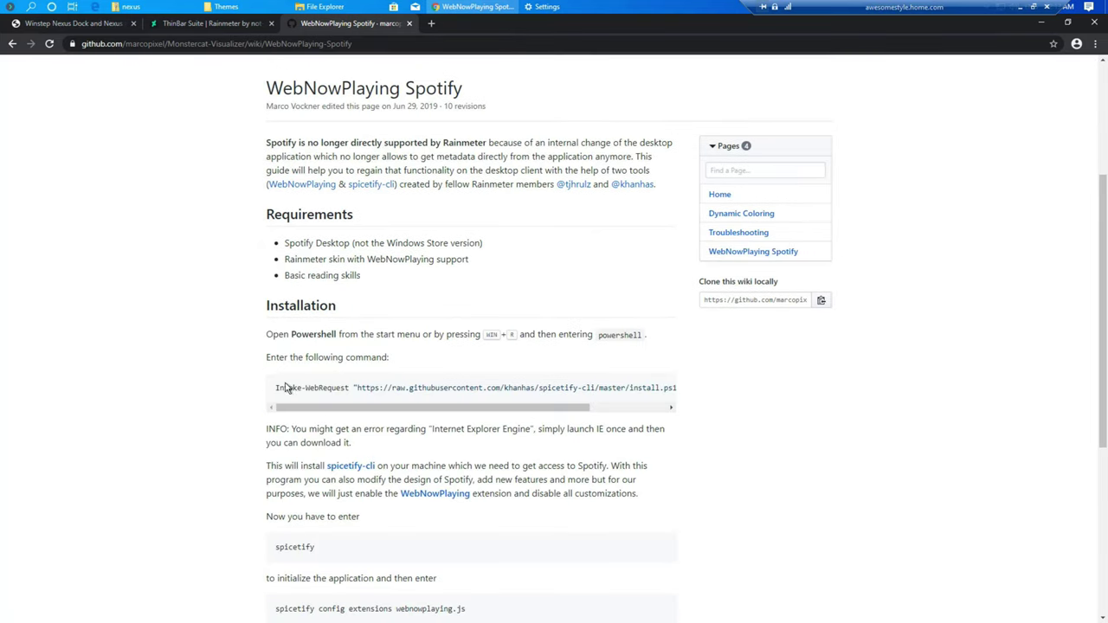
drag(275, 389, 667, 386)
key(ctrl+c)
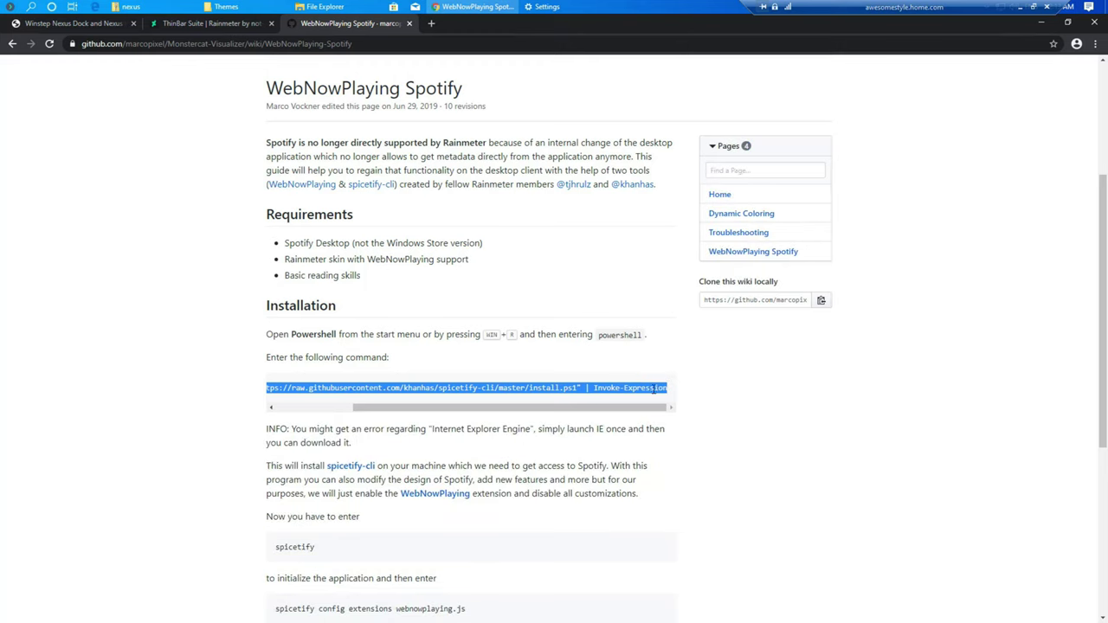
Minimize the remote desktop and launch ConEmu (x64) on the local computer.
click(1021, 11)
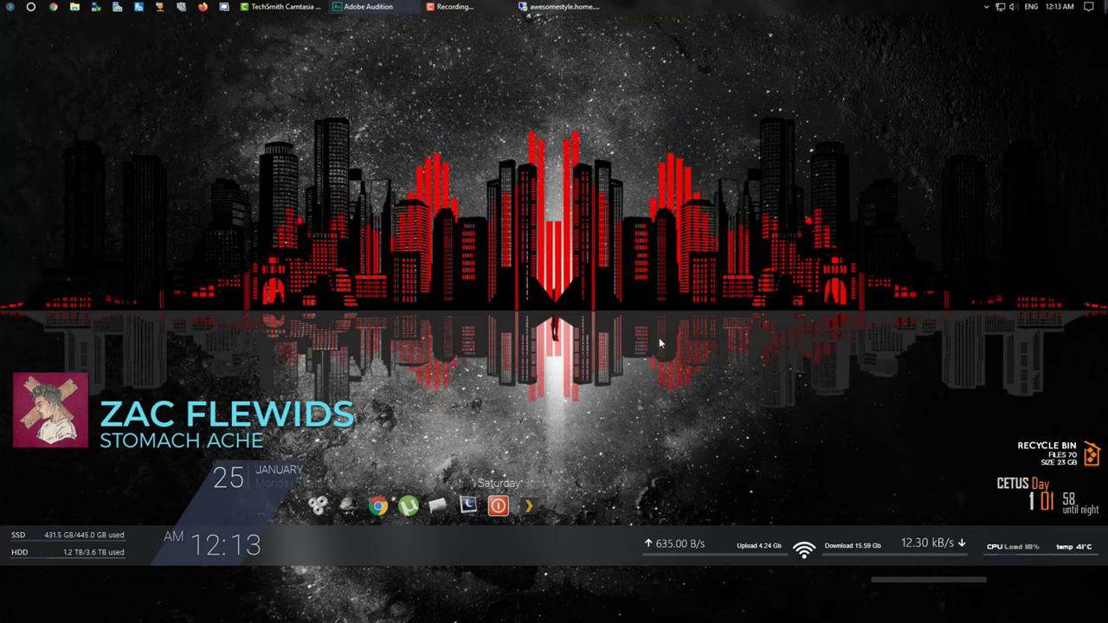
key(super)
text(conemy)
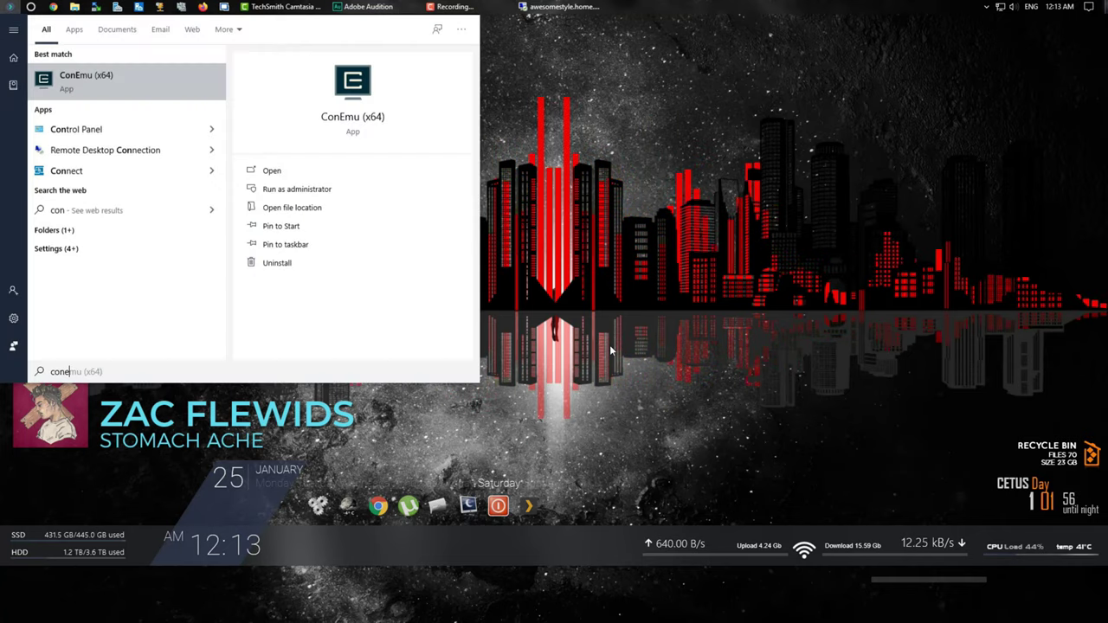
key(BackSpace)
key(BackSpace)
key(BackSpace)
key(BackSpace)
text(retemp)
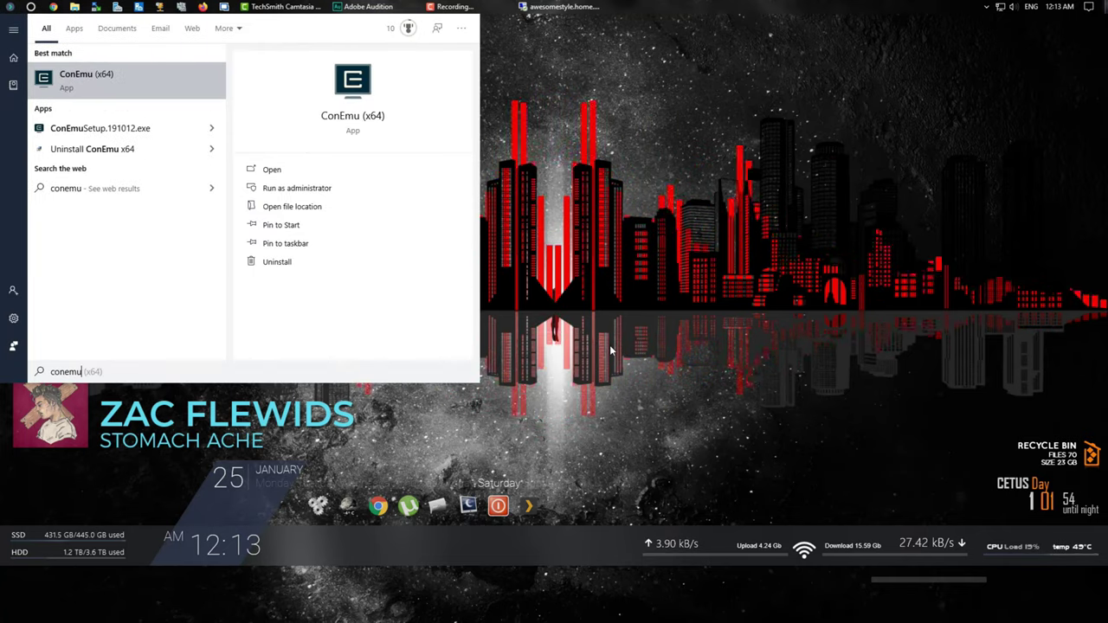
key(Return)
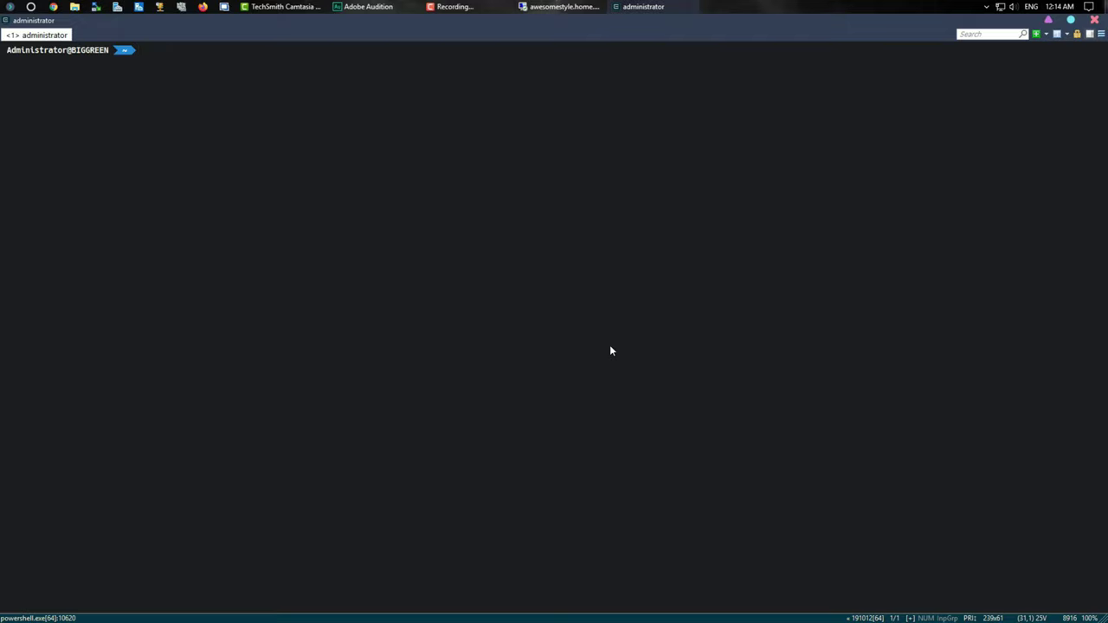
Start a remote PowerShell session with the command enter-pssession awesomestyle.home.com.
text(e)
text(ssion awesomestyle.hgom)
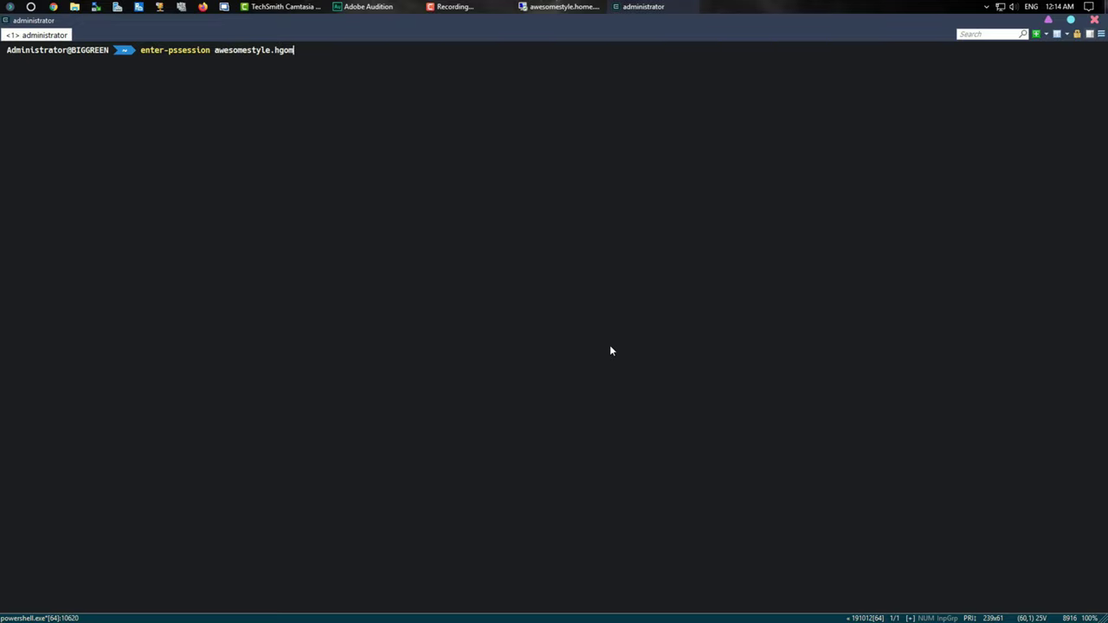
text(ome.com)
key(Return)
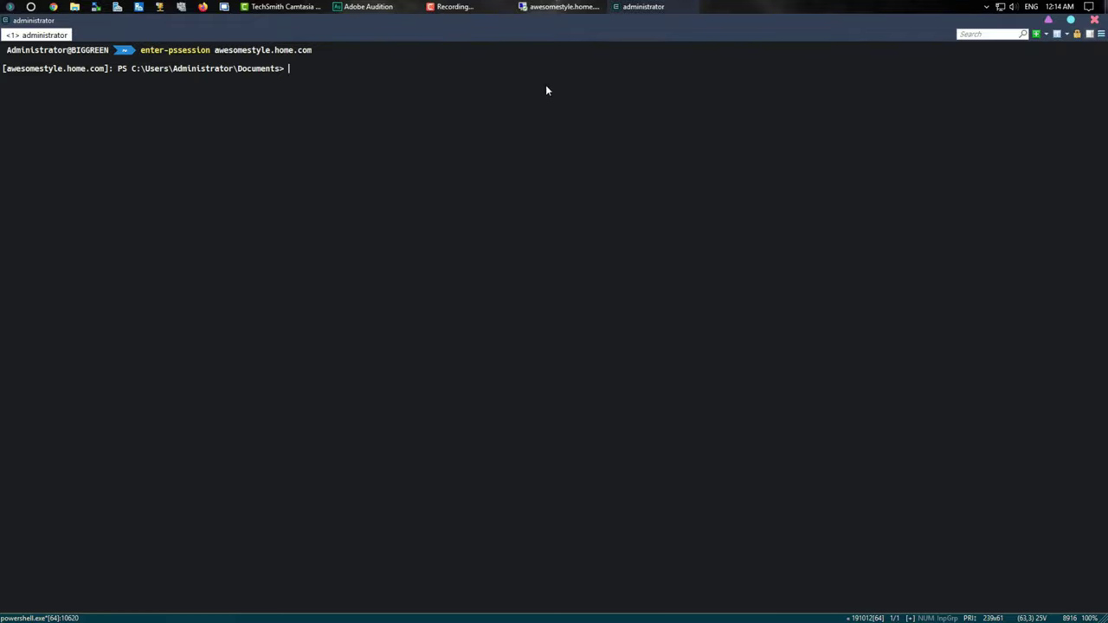
click(554, 6)
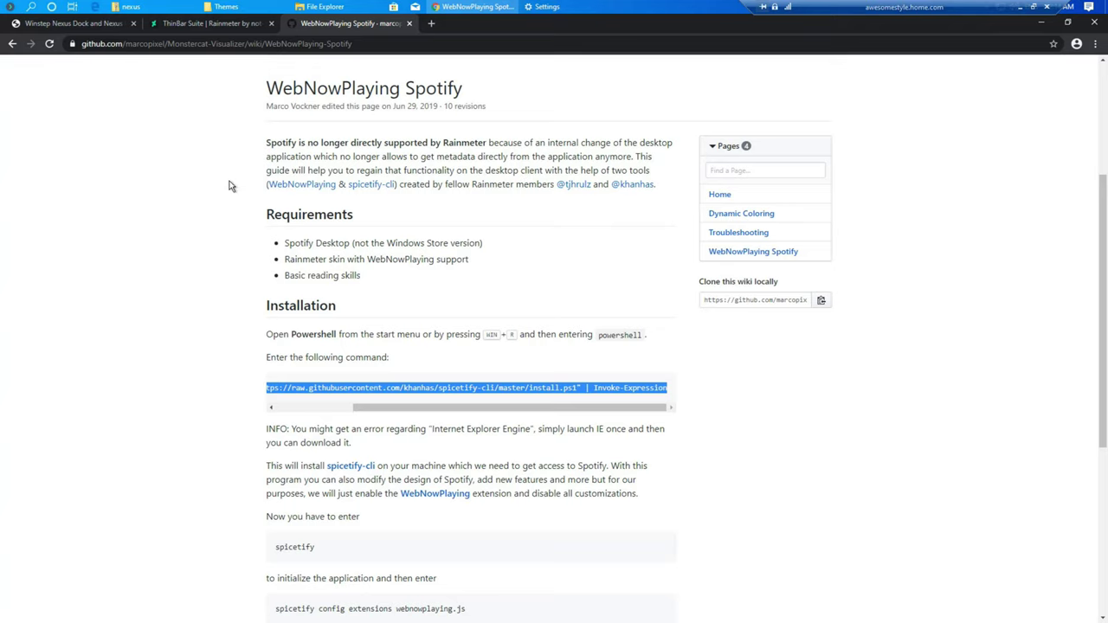
click(151, 225)
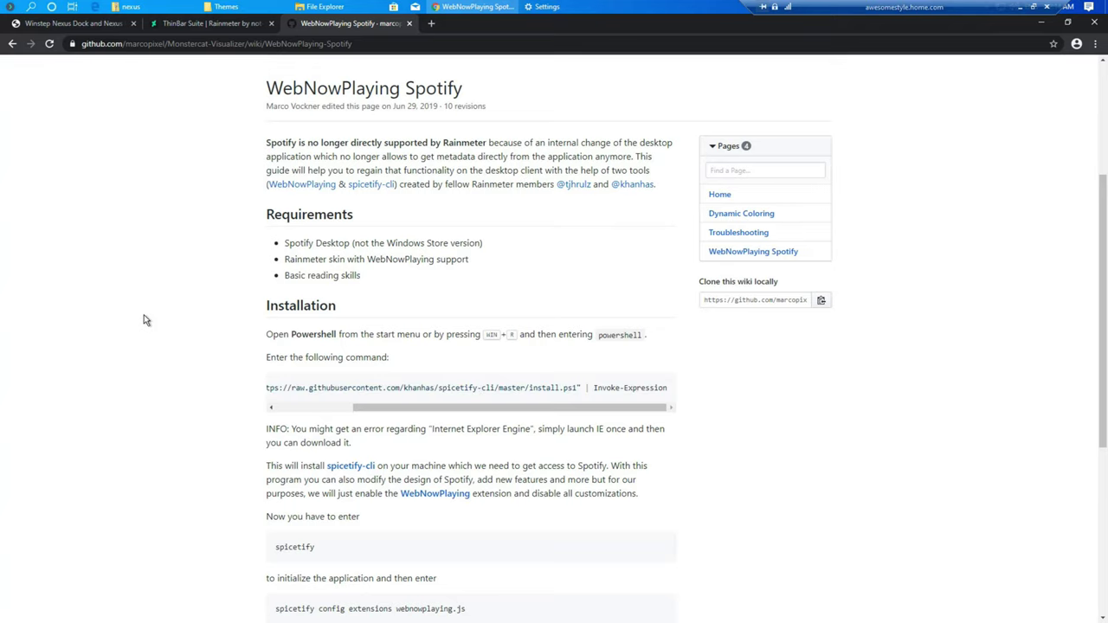
key(super)
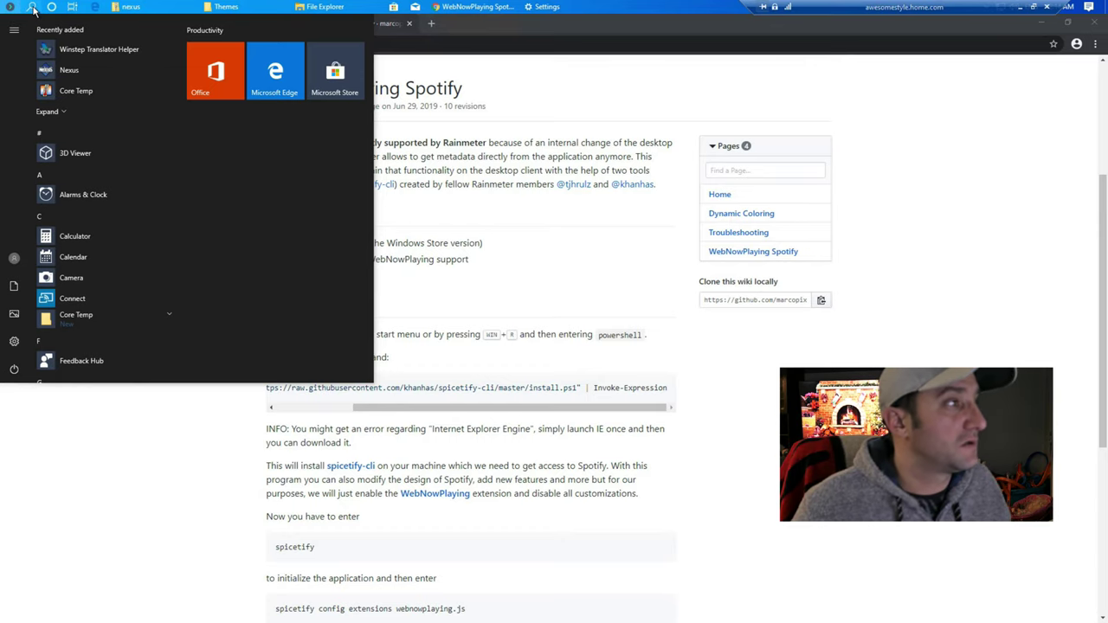
click(573, 358)
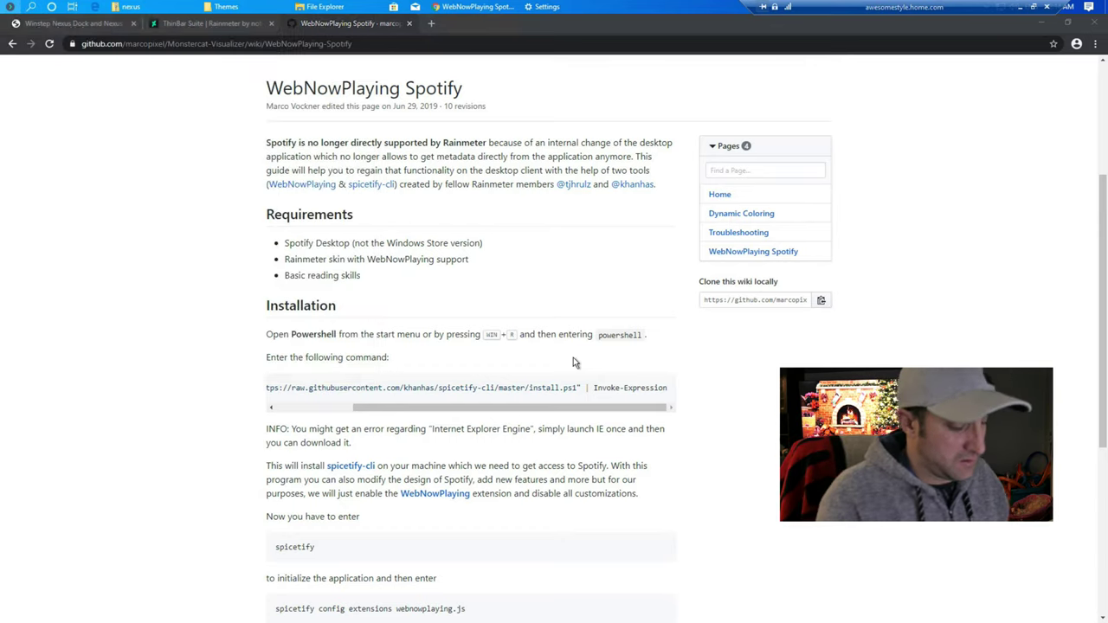
key(super)
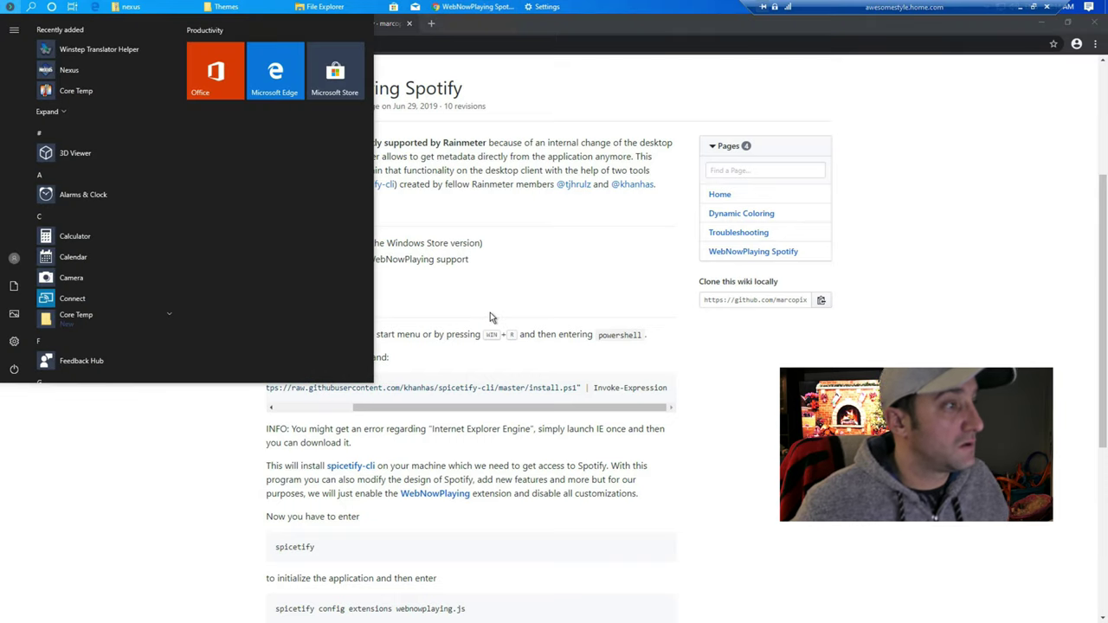
text(powe)
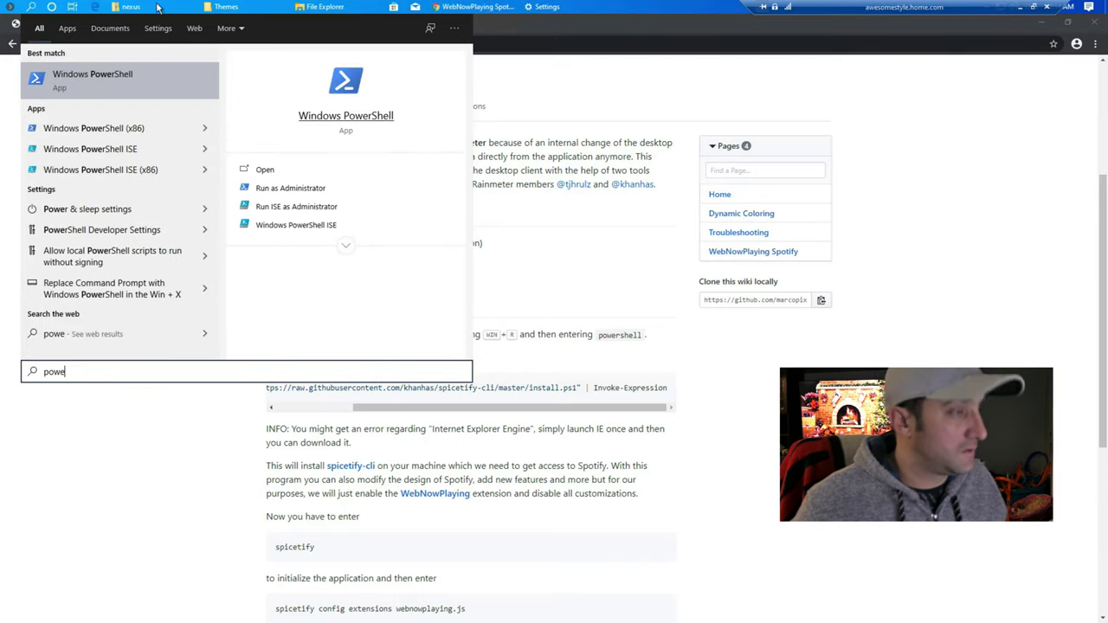
right_click(116, 81)
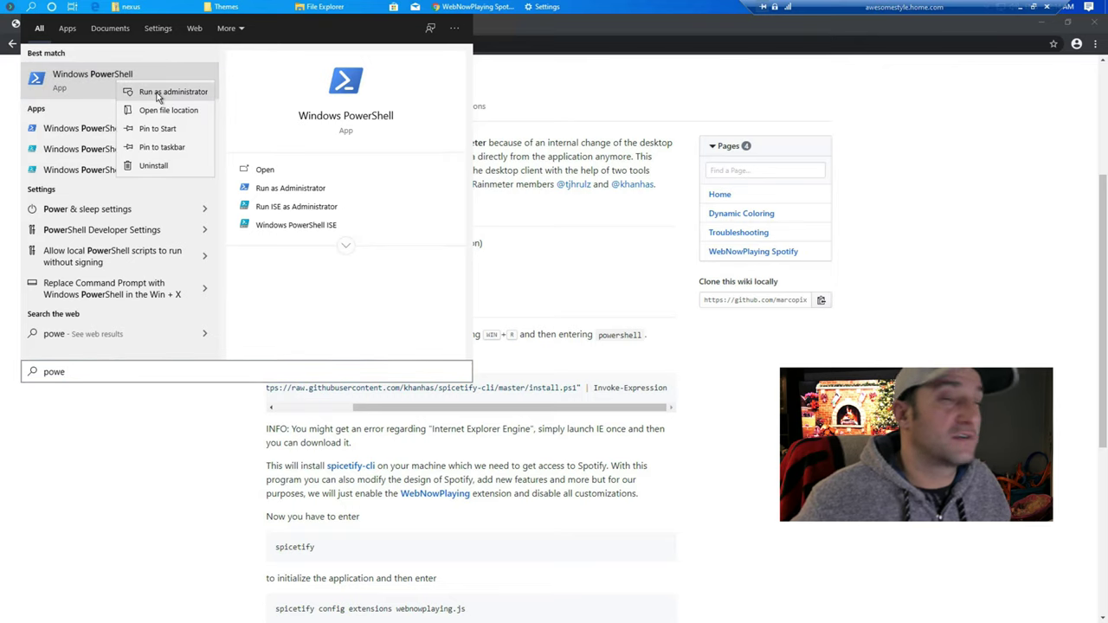
click(597, 280)
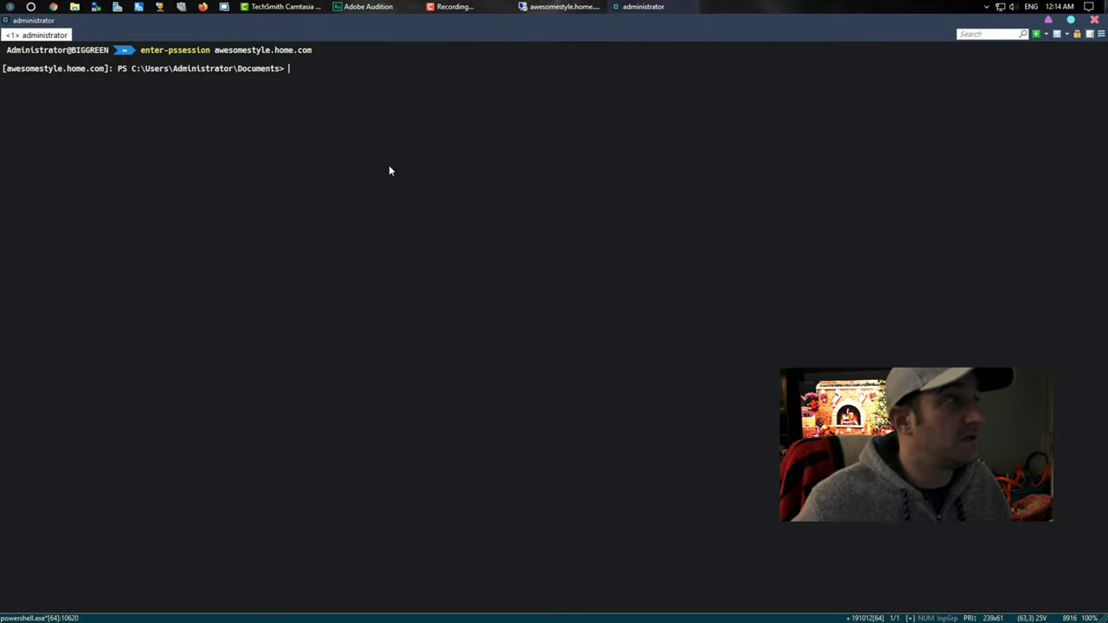
Try to run the copied spicetify-cli Invoke-WebRequest installation command in ConEmu's remote PowerShell session.
key(ctrl+v)
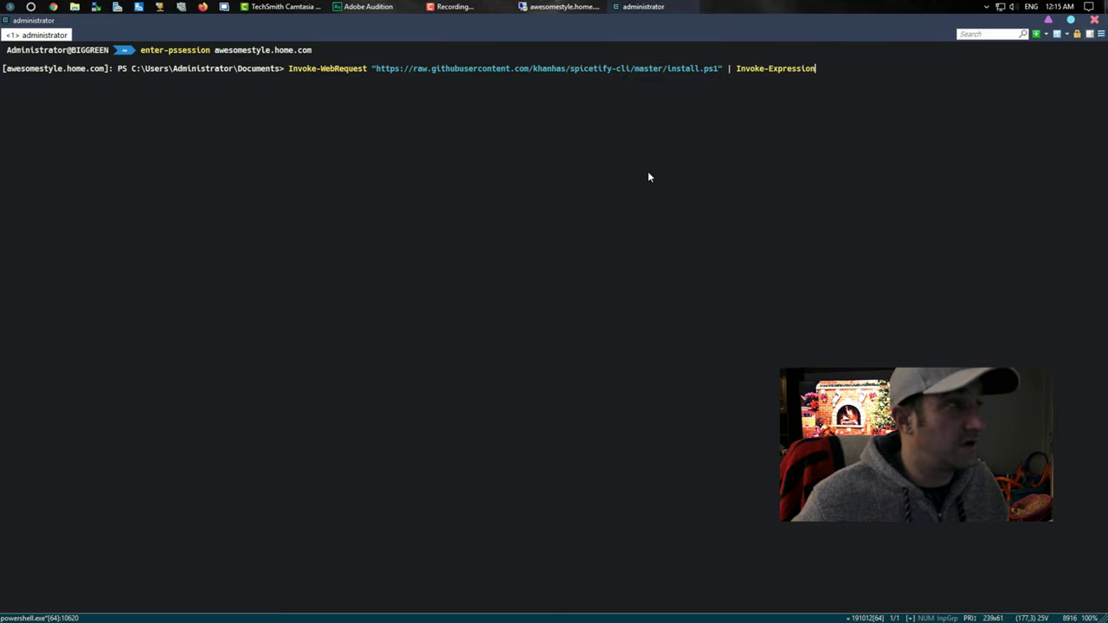
key(Return)
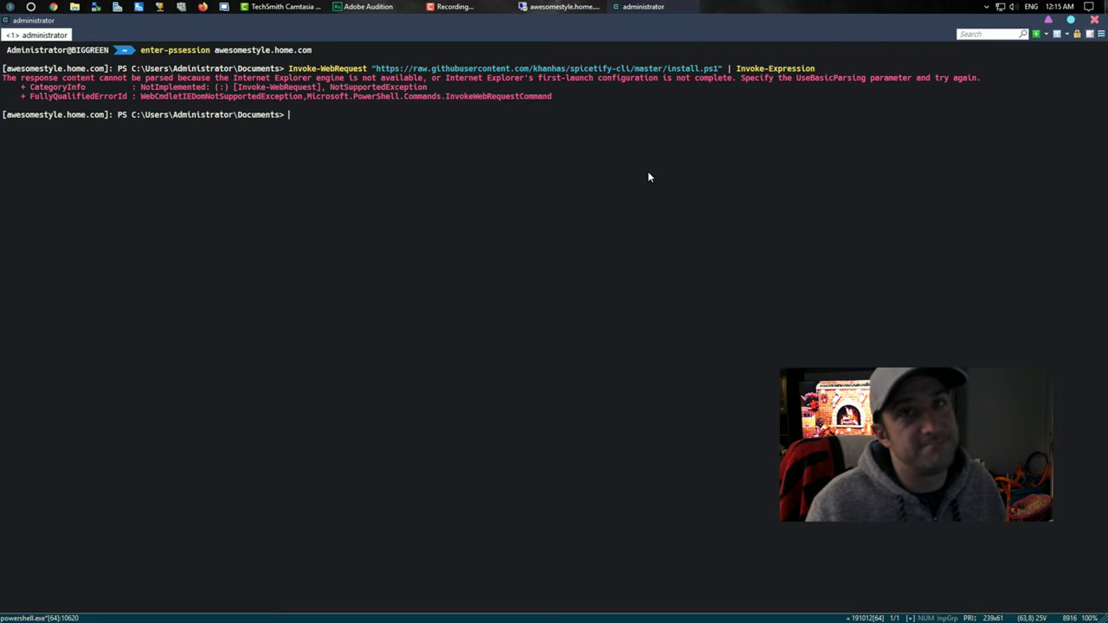
Switch back to the remote desktop and launch Internet Explorer on the remote computer.
click(563, 6)
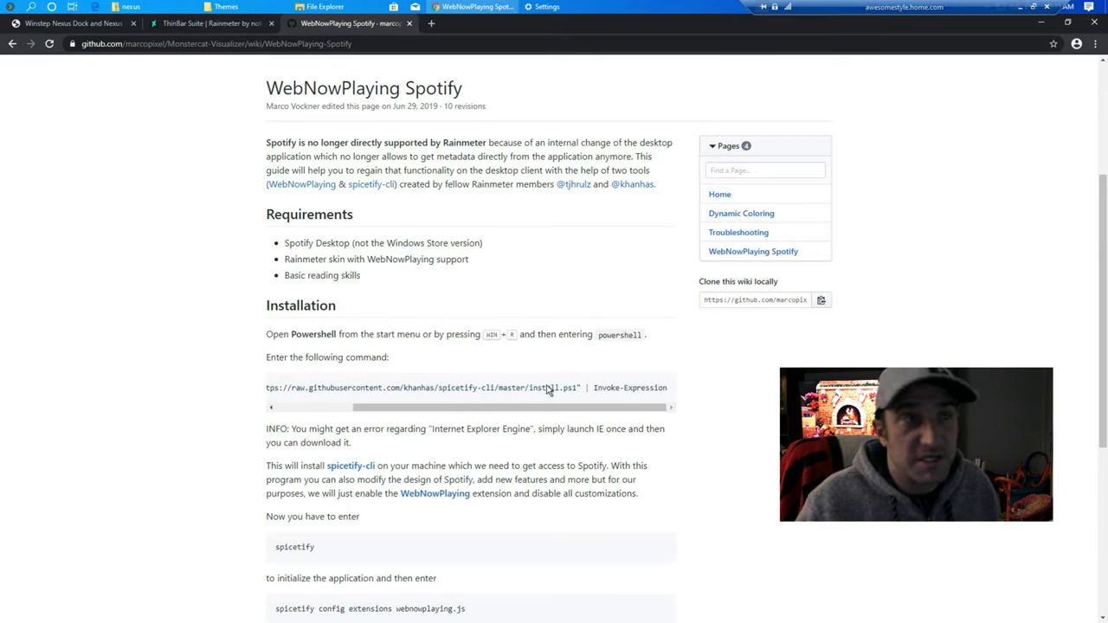
scroll(559, 292, down, 1)
scroll(672, 409, down, 3)
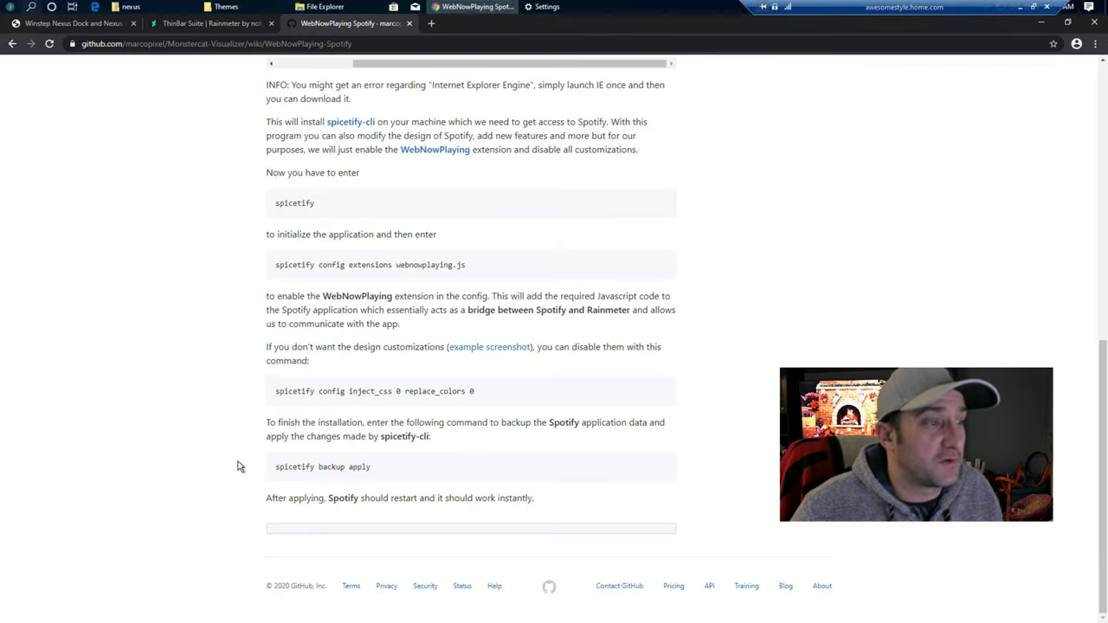
key(super)
text(inter)
key(Return)
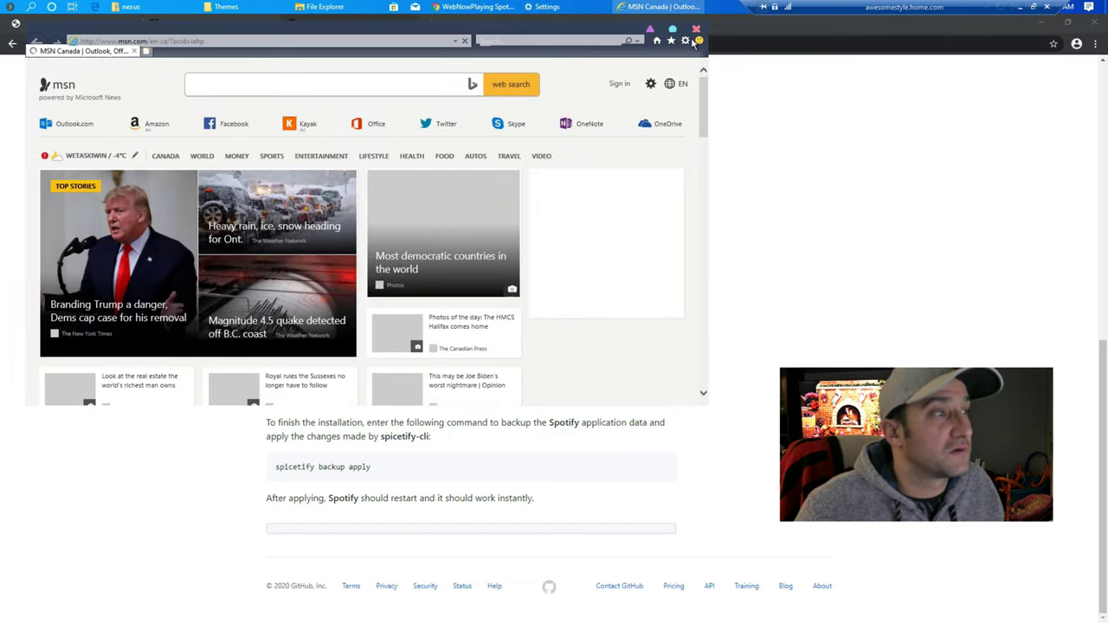
Set up Internet Explorer 11 with the recommended security and compatibility settings, and close all its tabs.
click(496, 90)
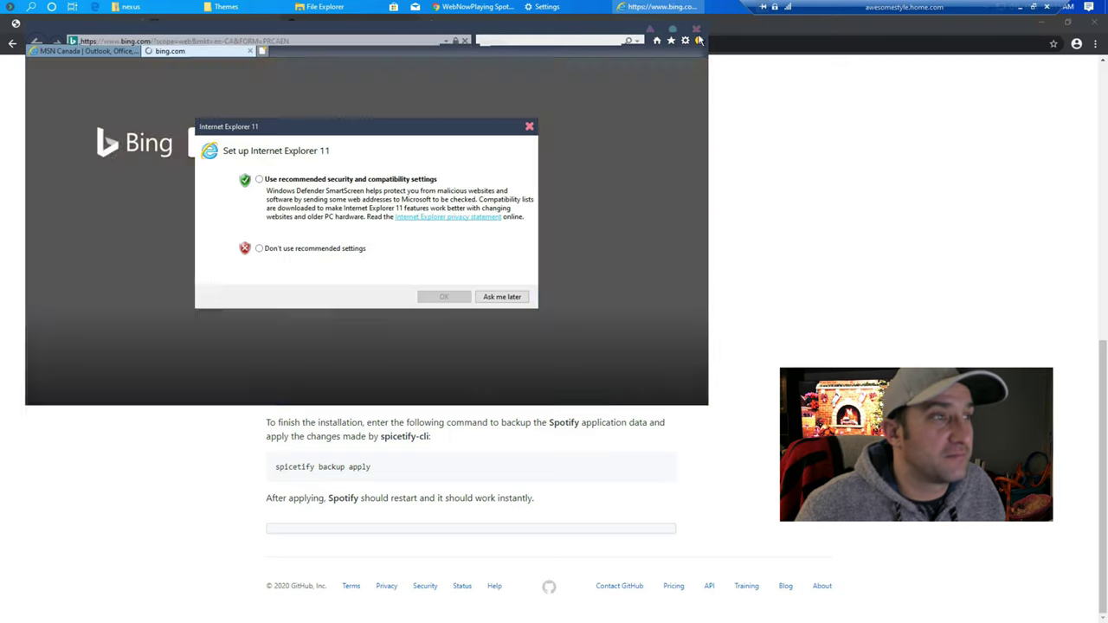
click(288, 180)
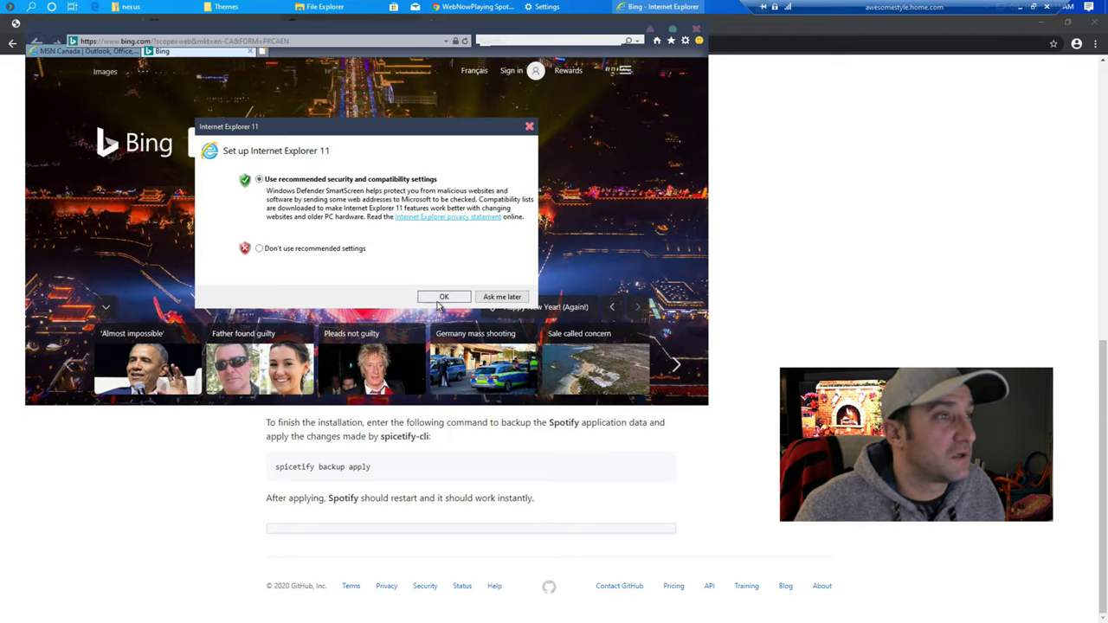
click(443, 298)
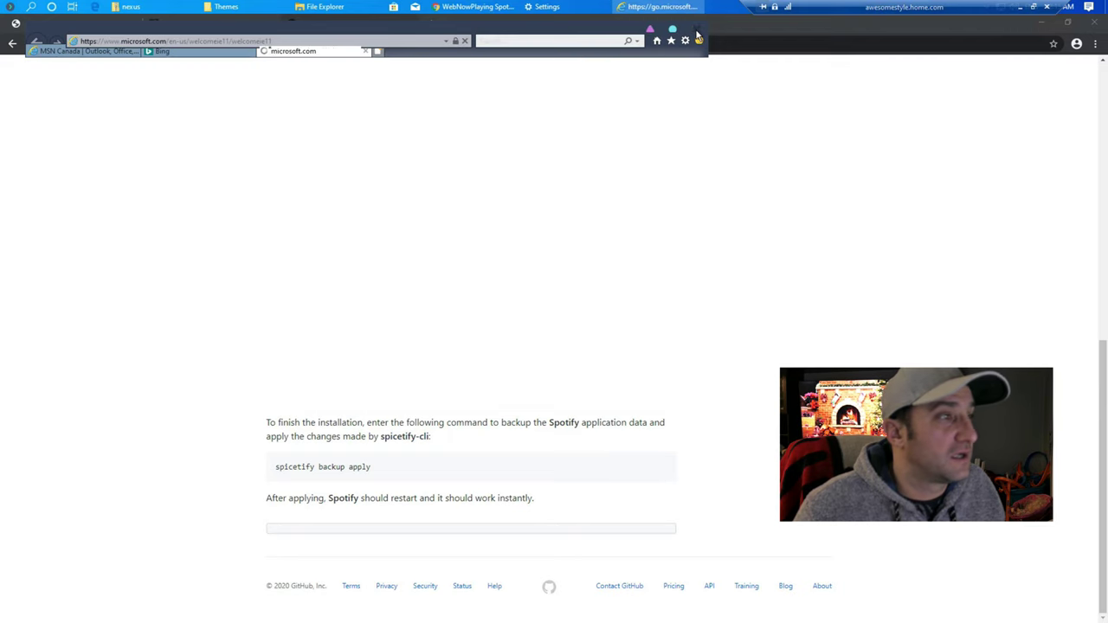
click(698, 34)
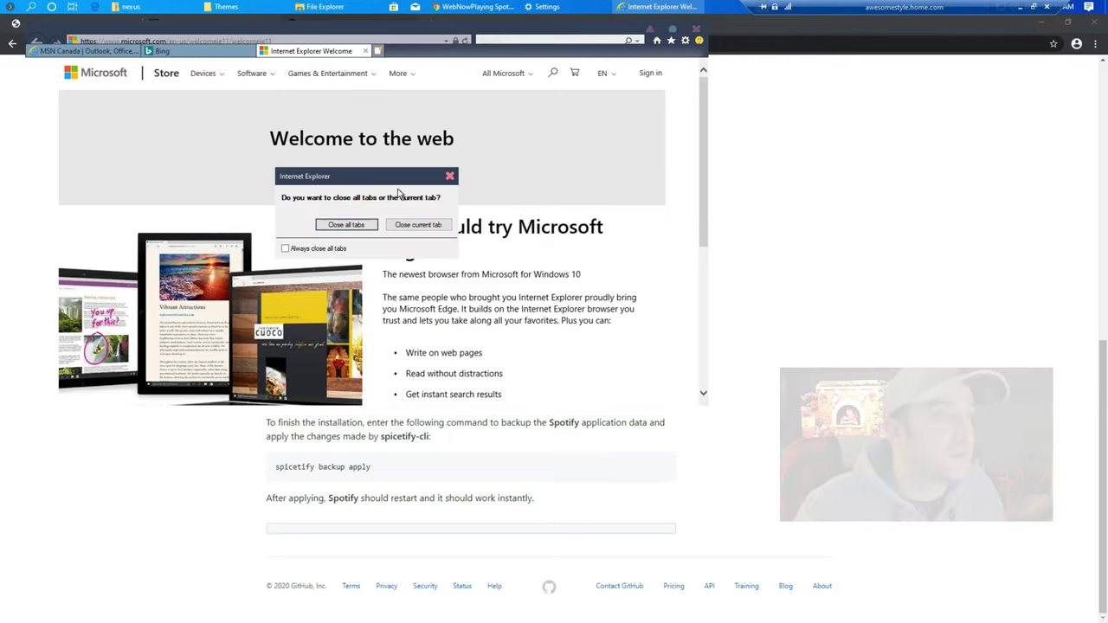
click(334, 222)
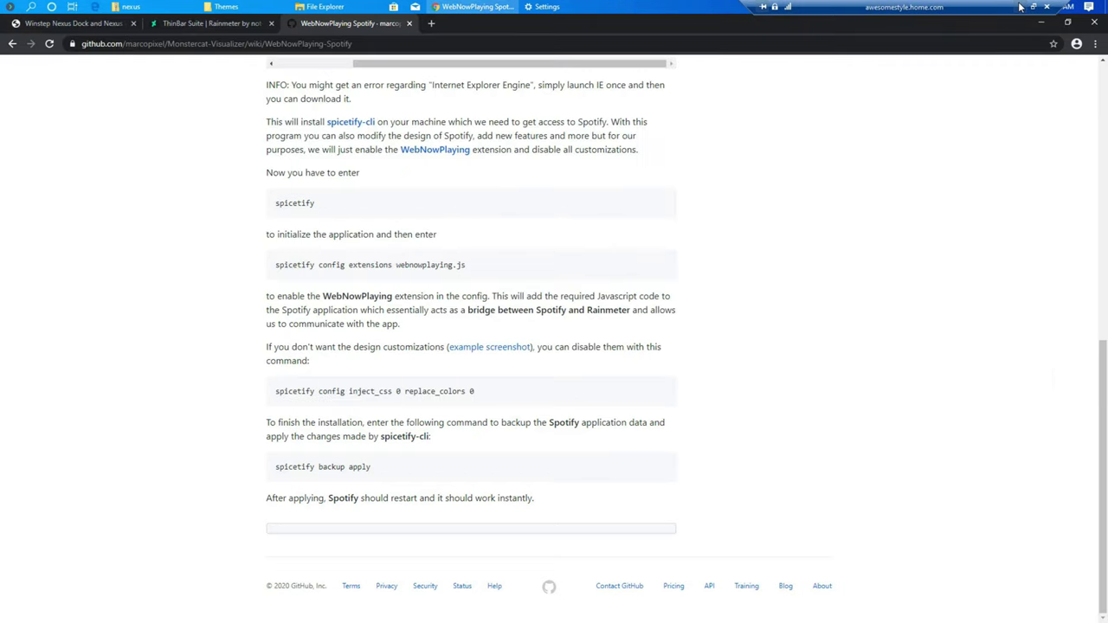
Return to the remote PowerShell session in ConEmu and rerun the spicetify-cli installation command.
click(1020, 6)
key(Up)
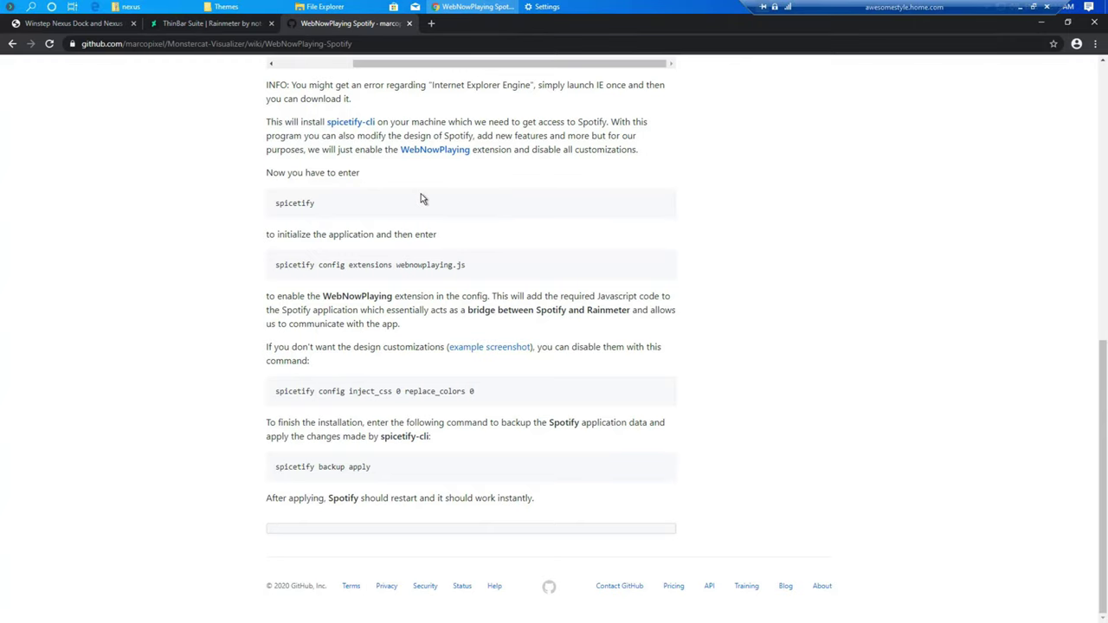
Copy the initialization command spicetify from the WebNowPlaying guide and run it in the remote PowerShell session.
scroll(420, 199, up, 15)
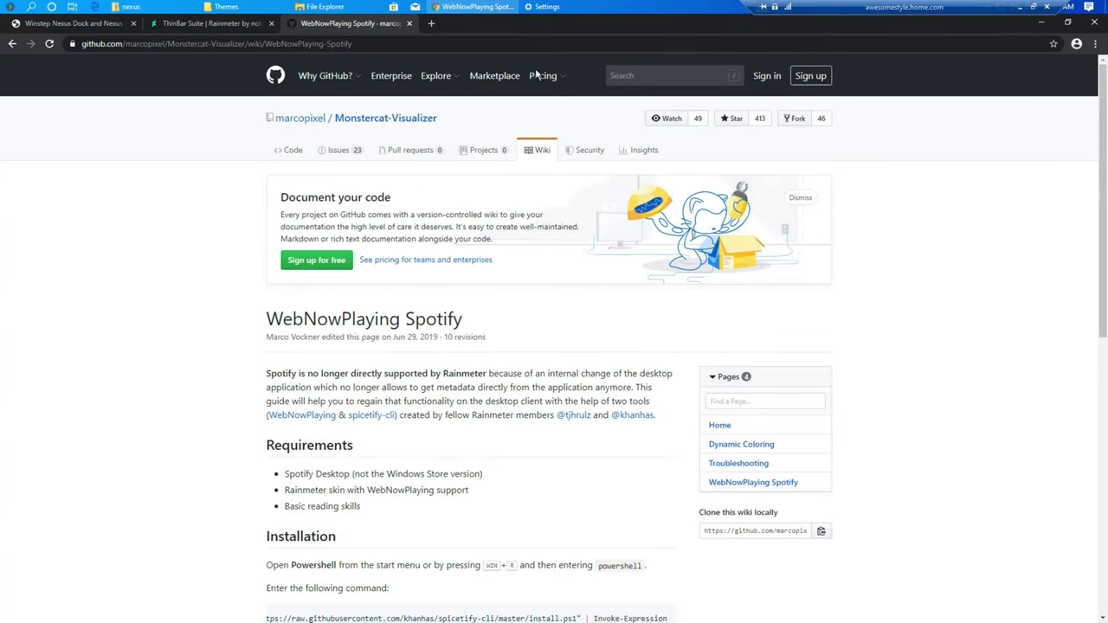
mouse_move(535, 73)
scroll(672, 324, down, 15)
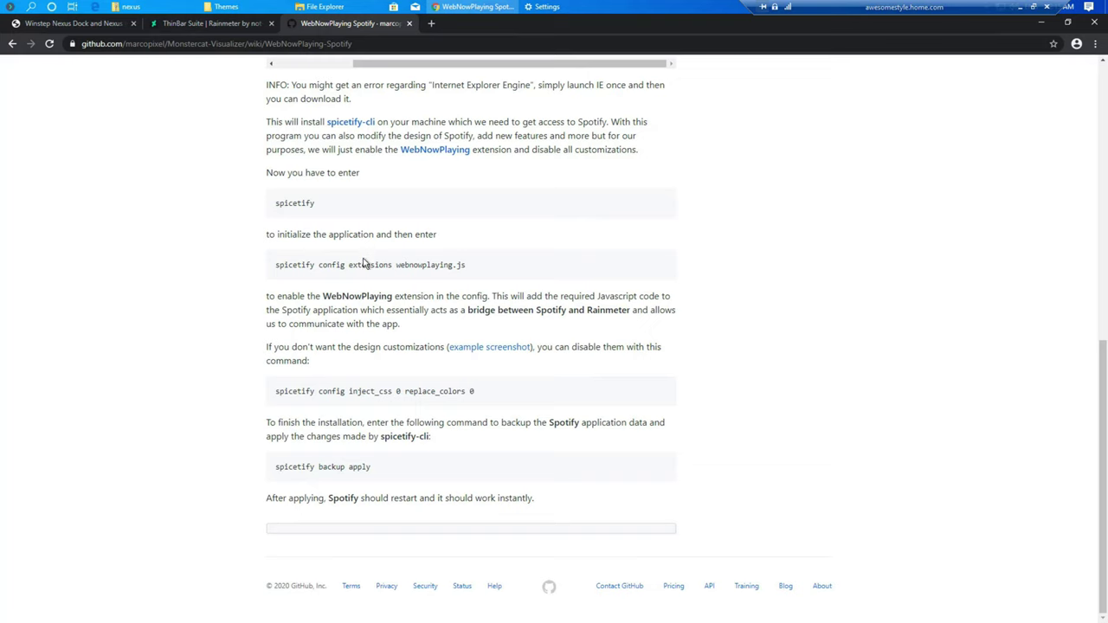
scroll(363, 259, up, 2)
double_click(296, 375)
key(ctrl+c)
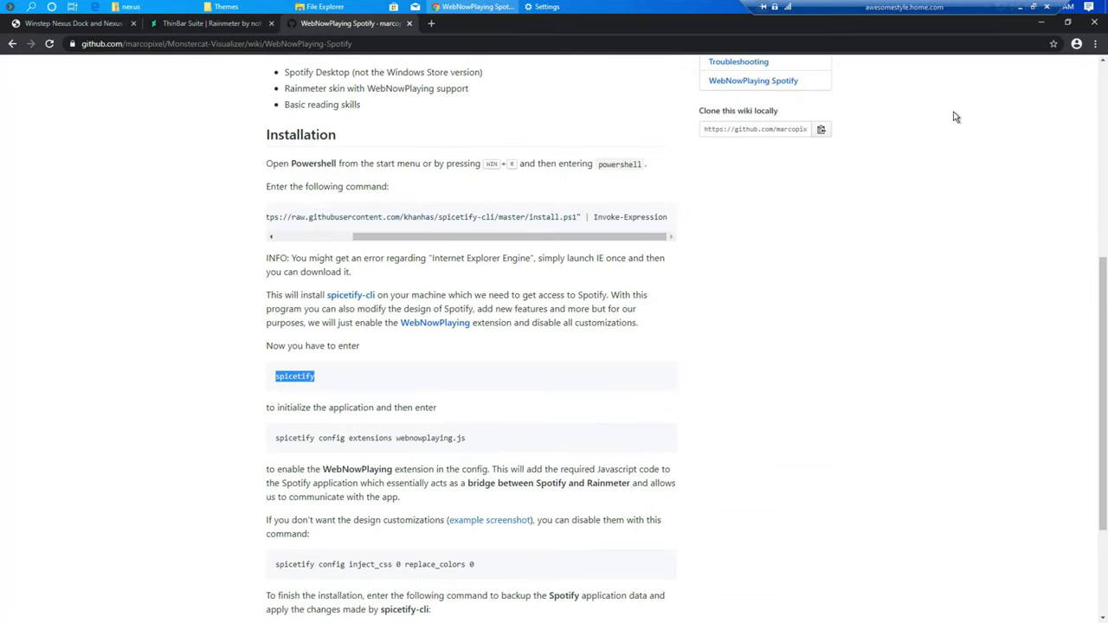
click(1021, 7)
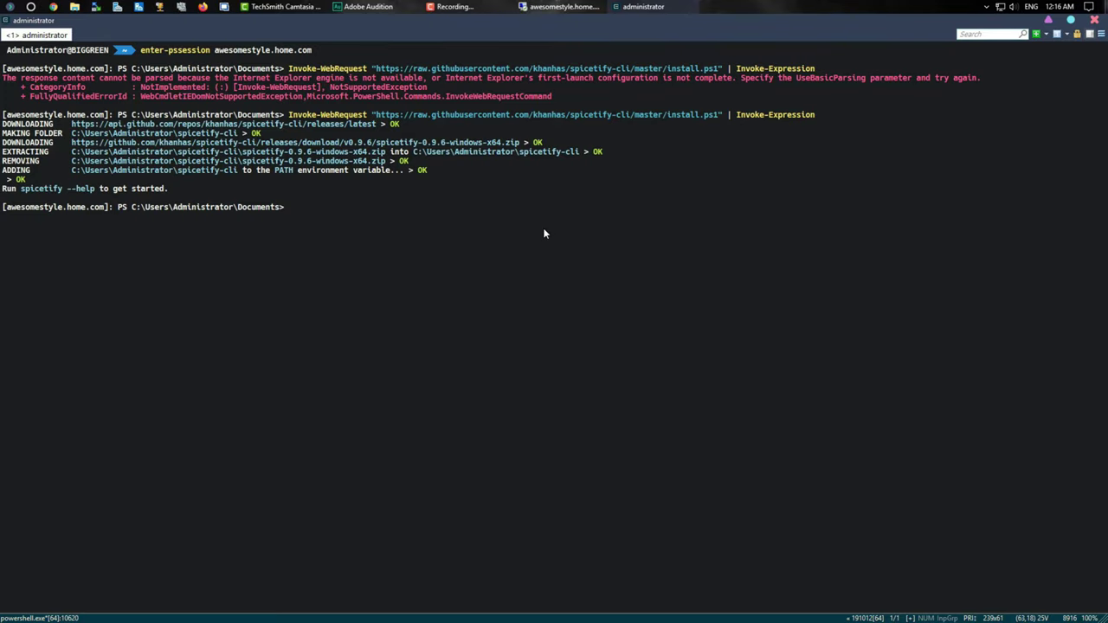
key(Up)
key(Escape)
key(ctrl+v)
key(Return)
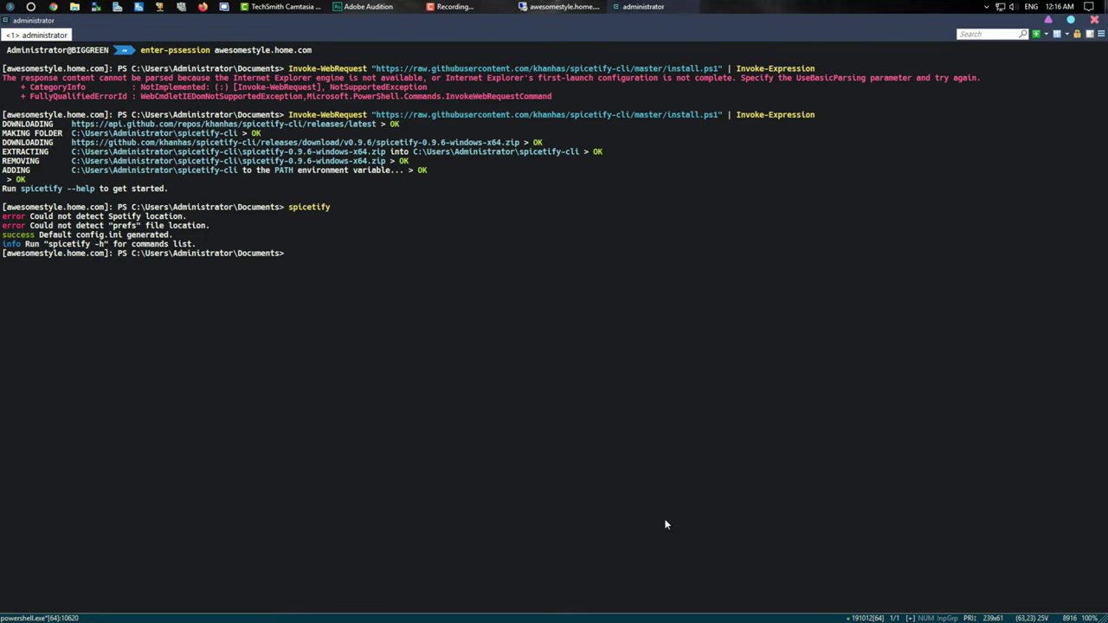
Copy the guide's command spicetify config extensions webnowplaying.js and run it in the remote PowerShell session.
click(561, 7)
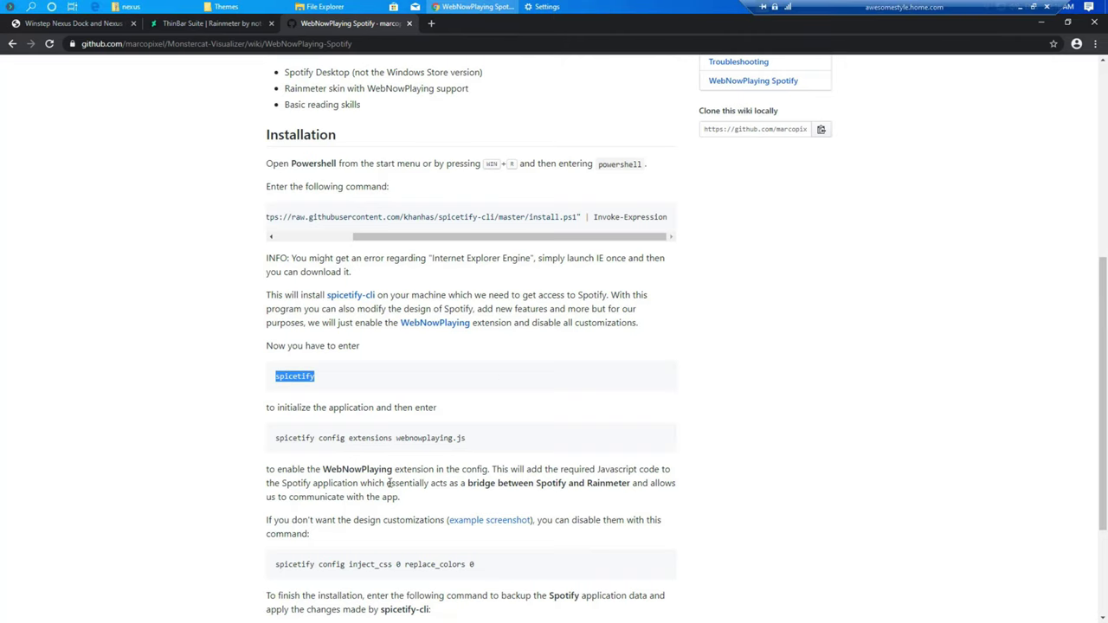
drag(461, 439, 274, 440)
key(super+c)
click(547, 7)
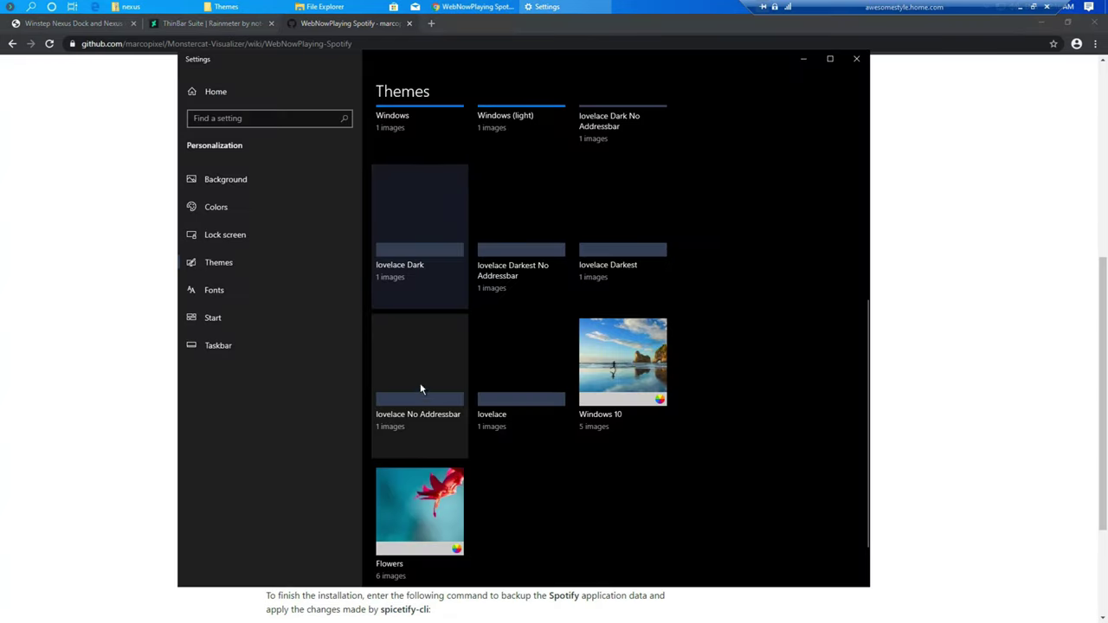
click(1020, 6)
right_click(403, 299)
key(Return)
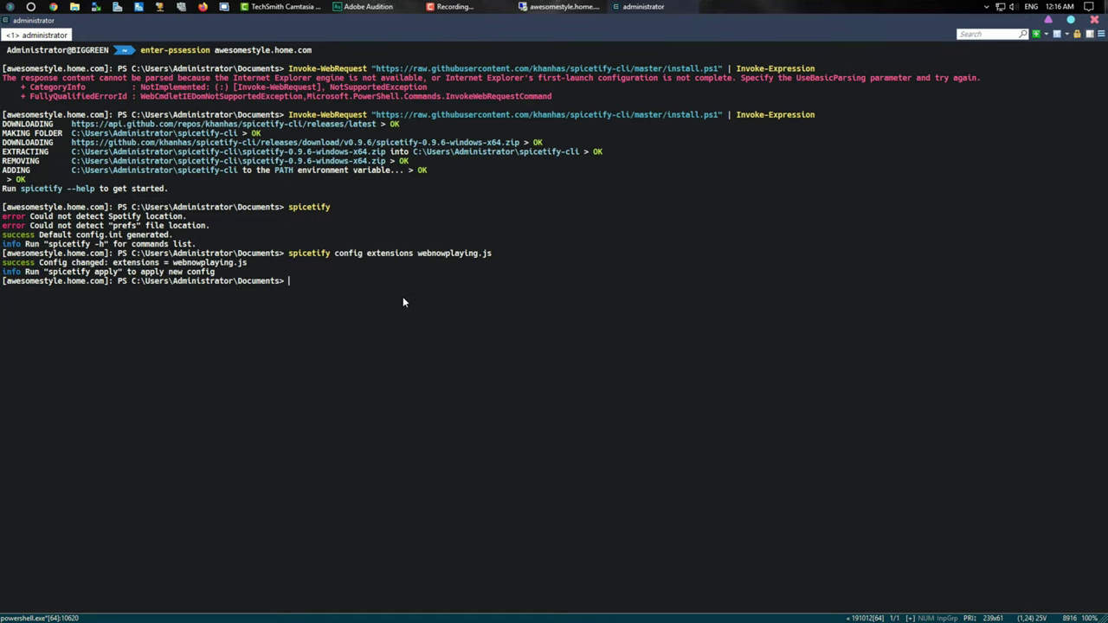
Disable Spotify's design customizations by running spicetify config inject_css 0 replace_colors 0 in the remote PowerShell session.
click(558, 7)
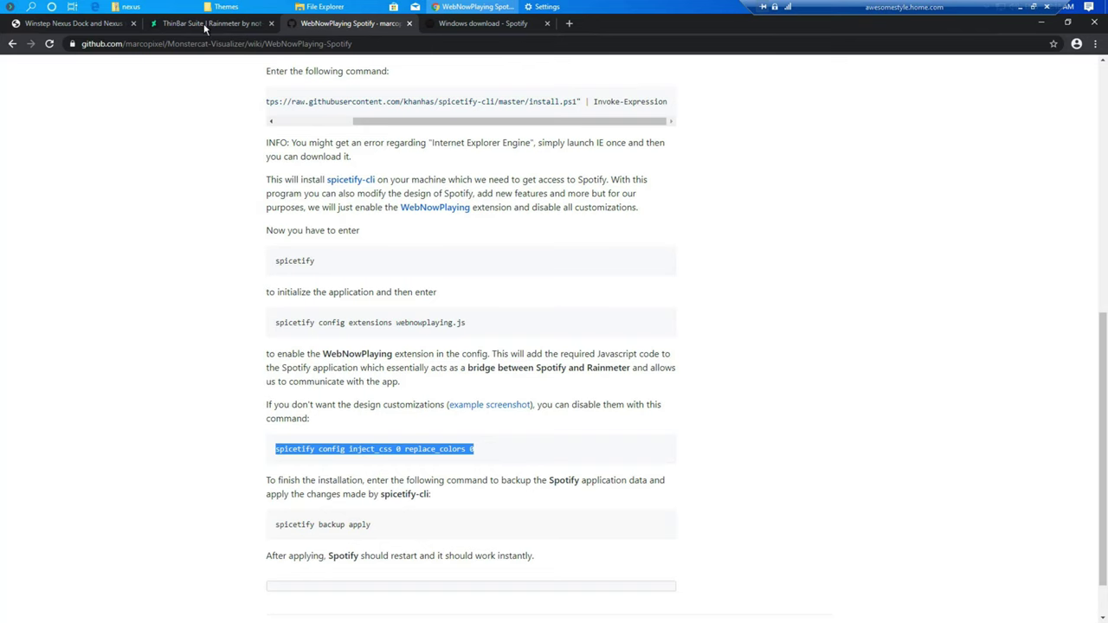
click(1020, 7)
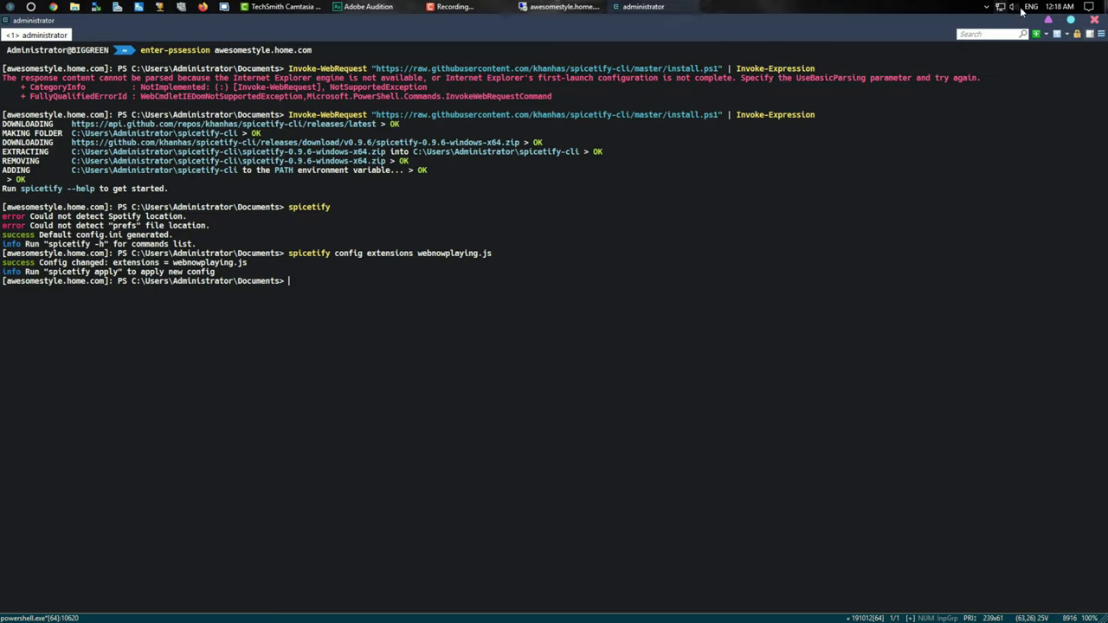
right_click(476, 316)
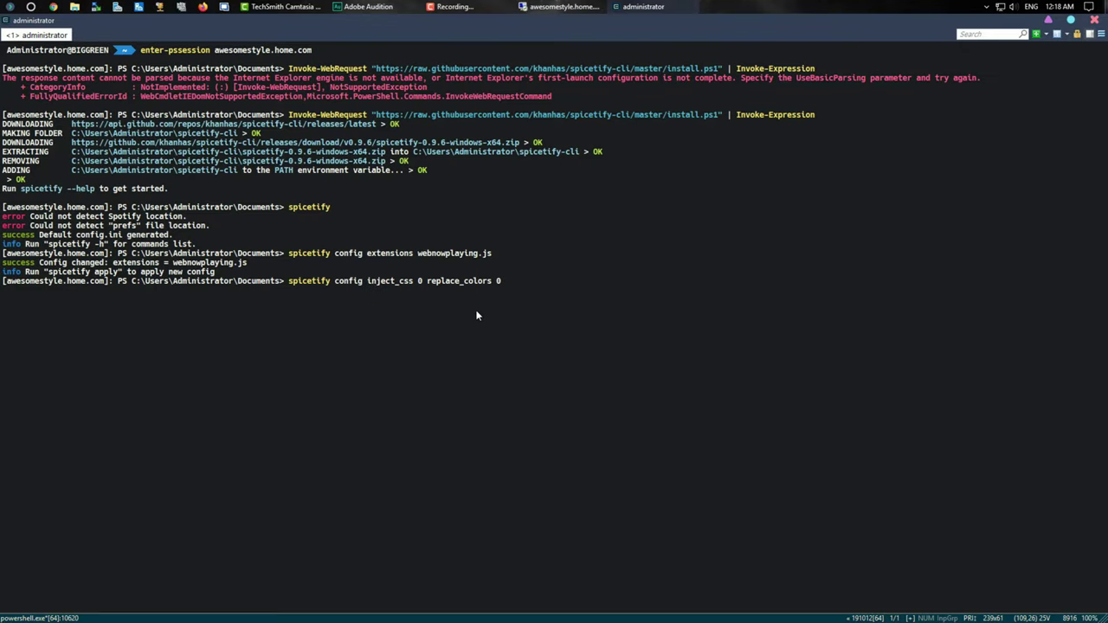
key(Return)
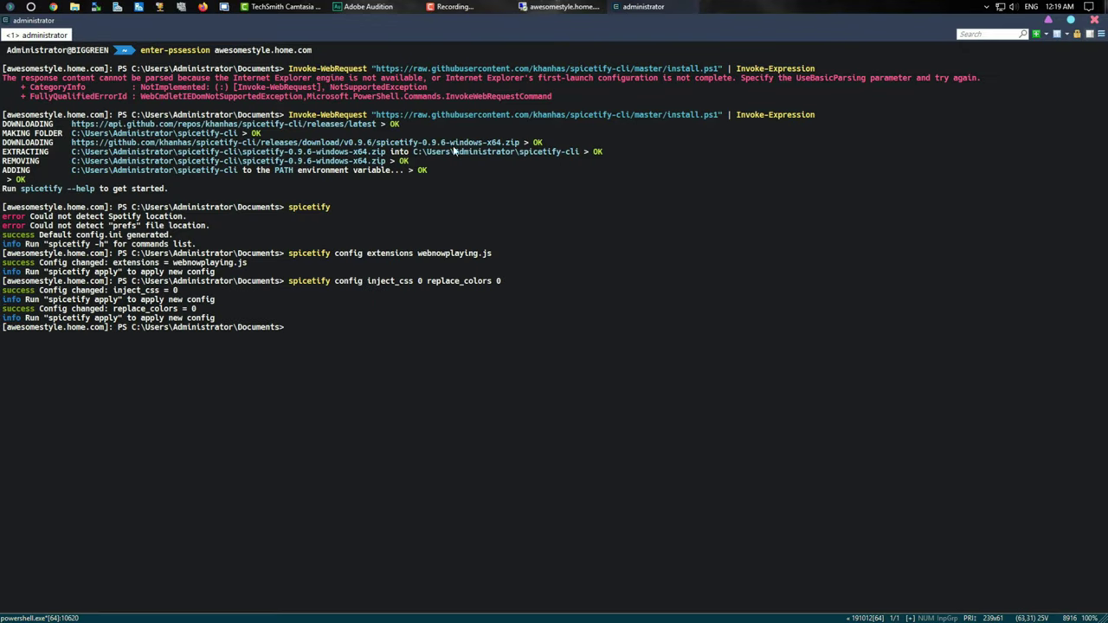
Copy the guide's command spicetify backup apply, run it in the remote PowerShell session, and close ConEmu.
click(559, 6)
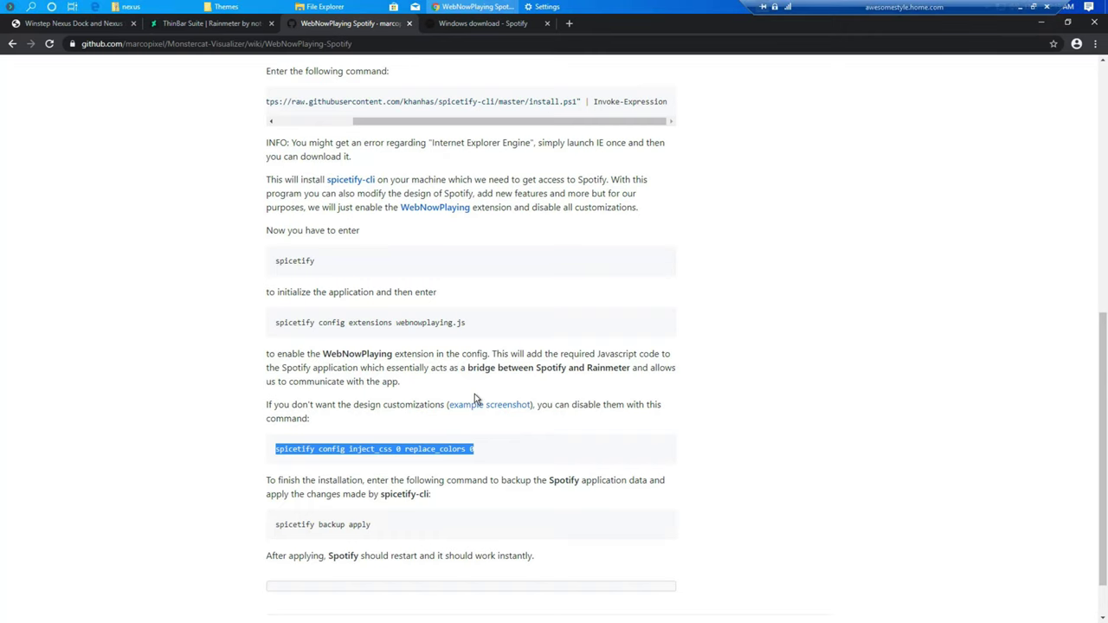
scroll(433, 526, down, 1)
drag(372, 468, 275, 478)
key(ctrl+c)
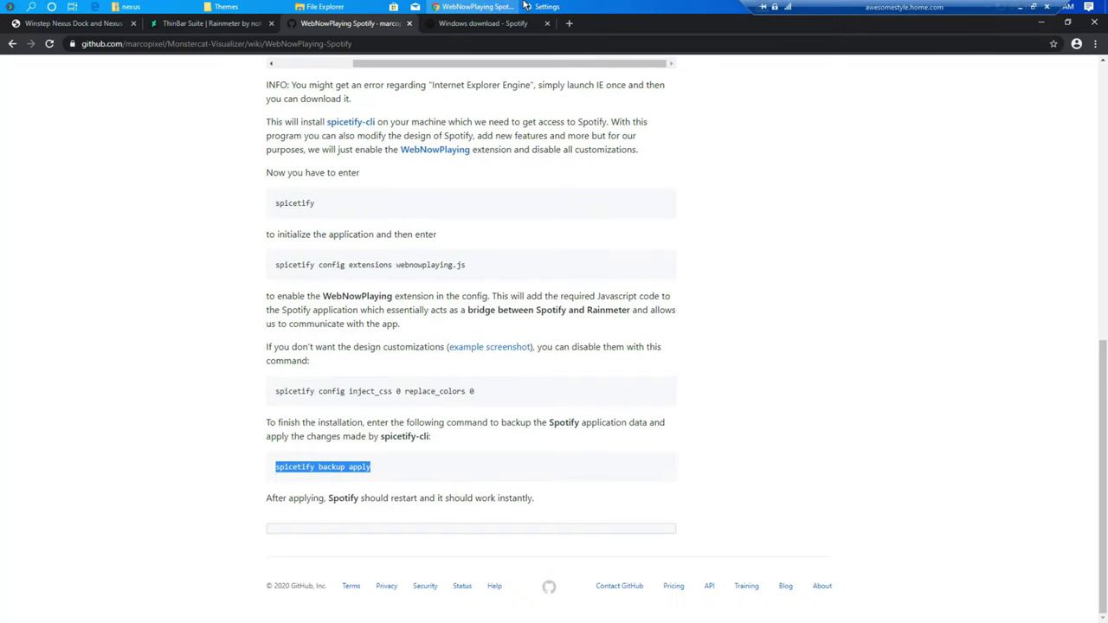
click(1022, 10)
key(ctrl+v)
key(Return)
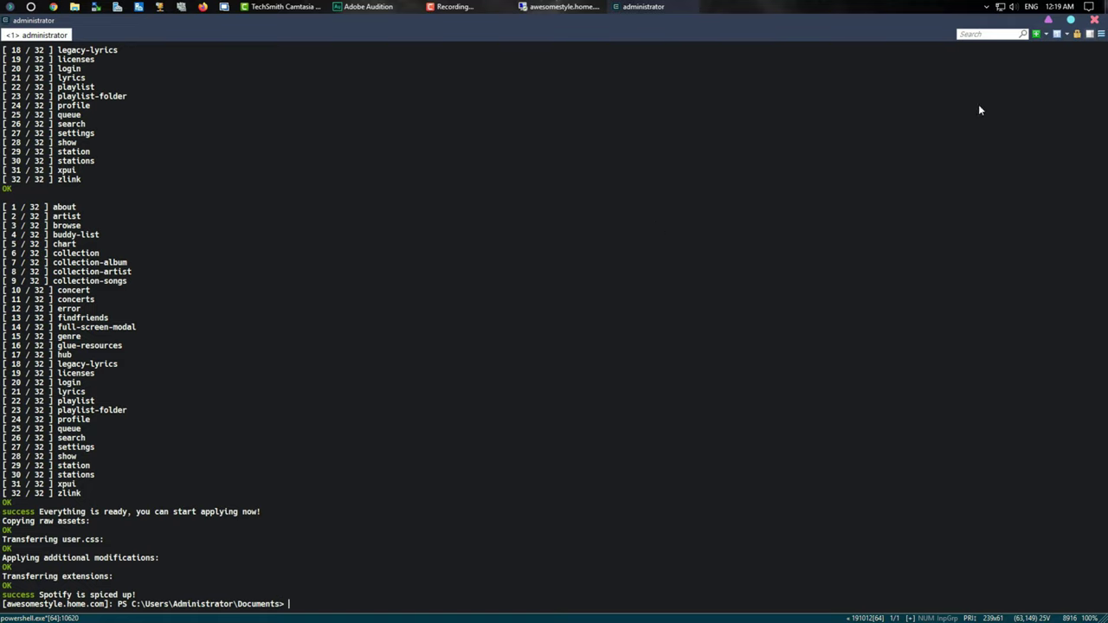
click(1095, 19)
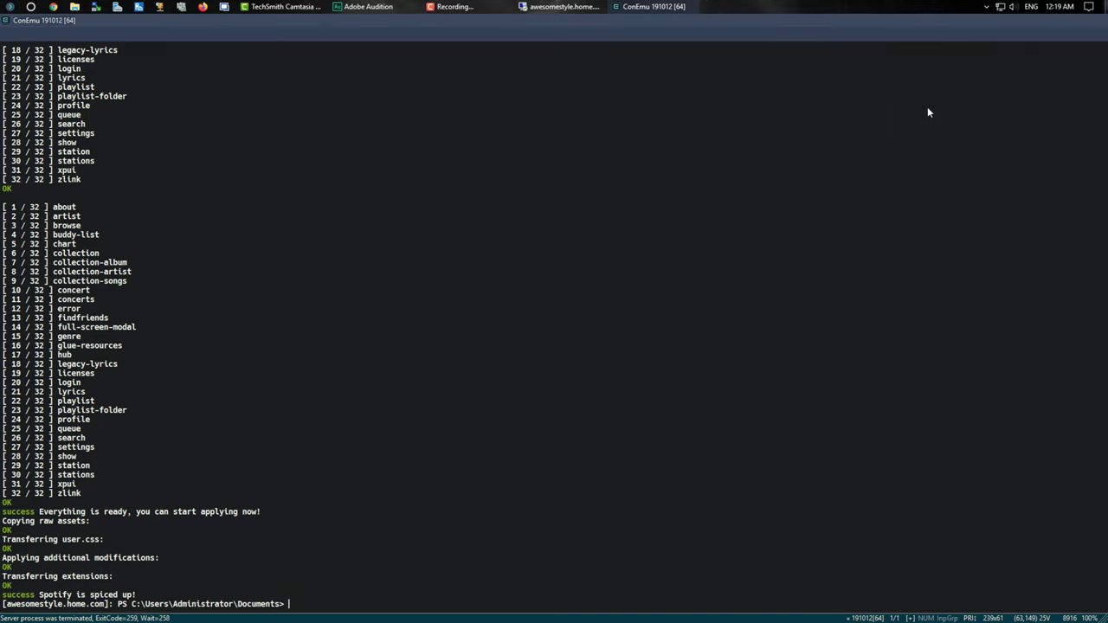
Switch back to the remote computer and download Monstercat.Visualizer.for.Rainmeter_2.1.0.rmskin from the Monstercat-Visualizer releases page.
click(561, 5)
click(752, 391)
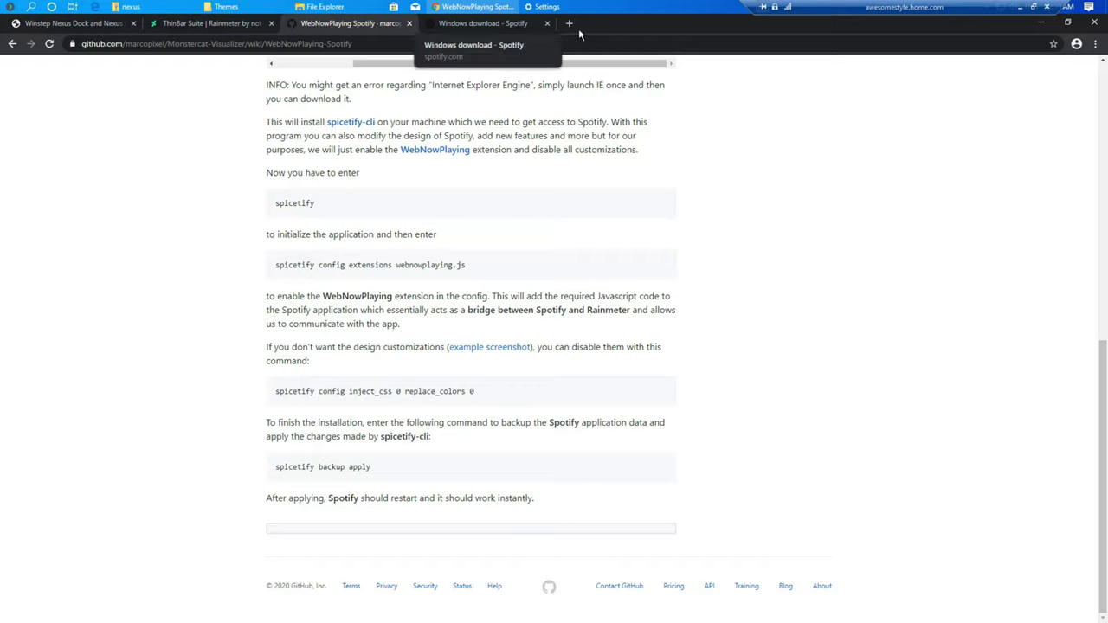
click(1041, 22)
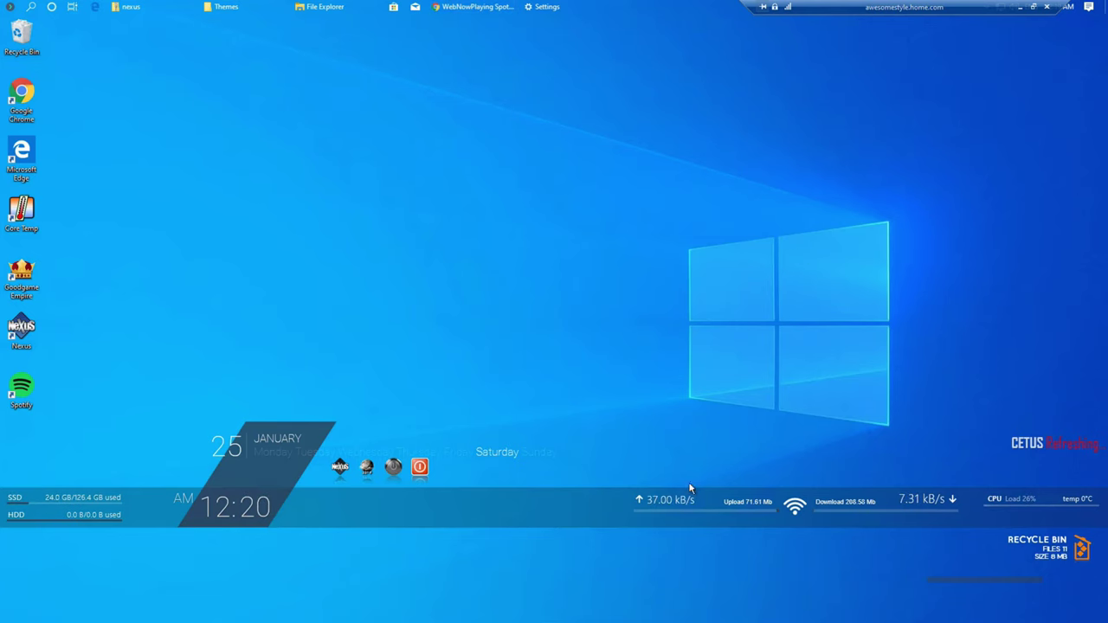
click(472, 7)
scroll(391, 310, up, 4)
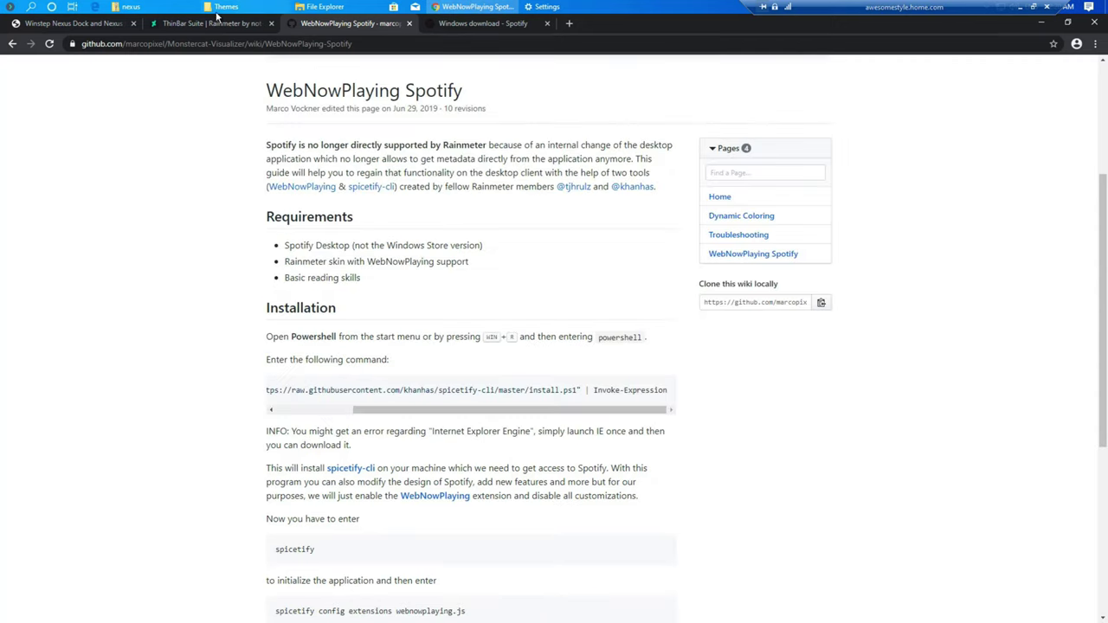
click(239, 29)
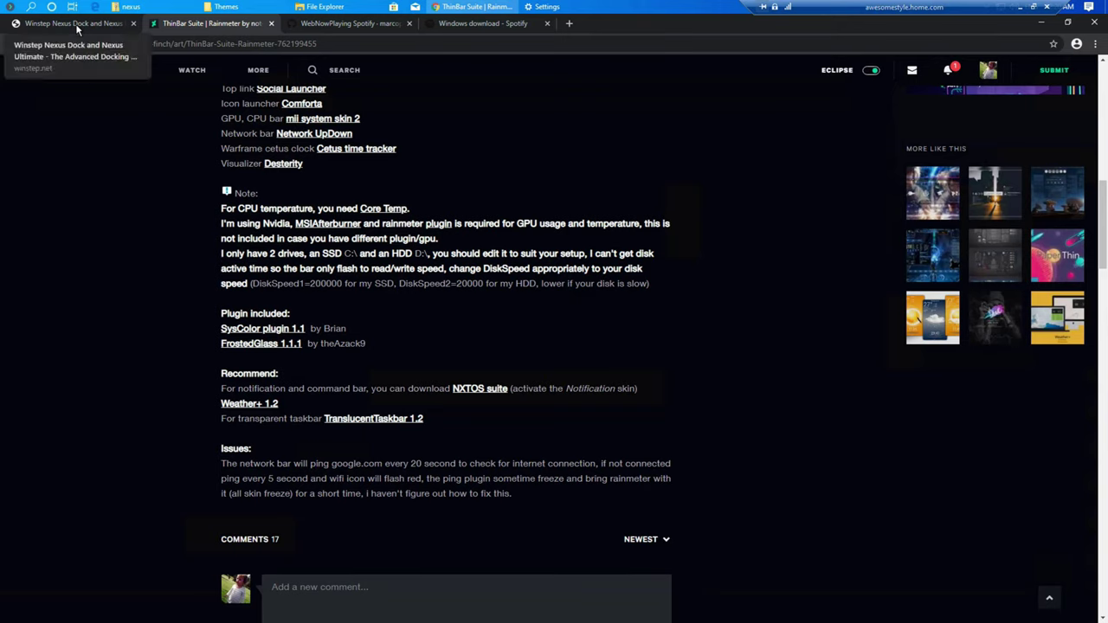
click(305, 26)
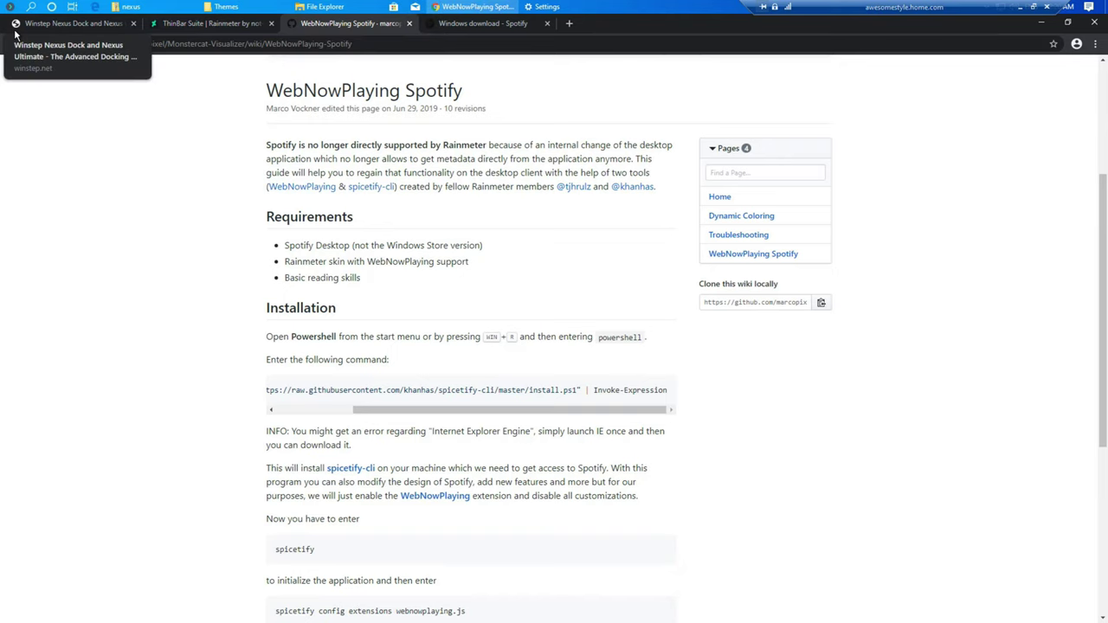
click(12, 44)
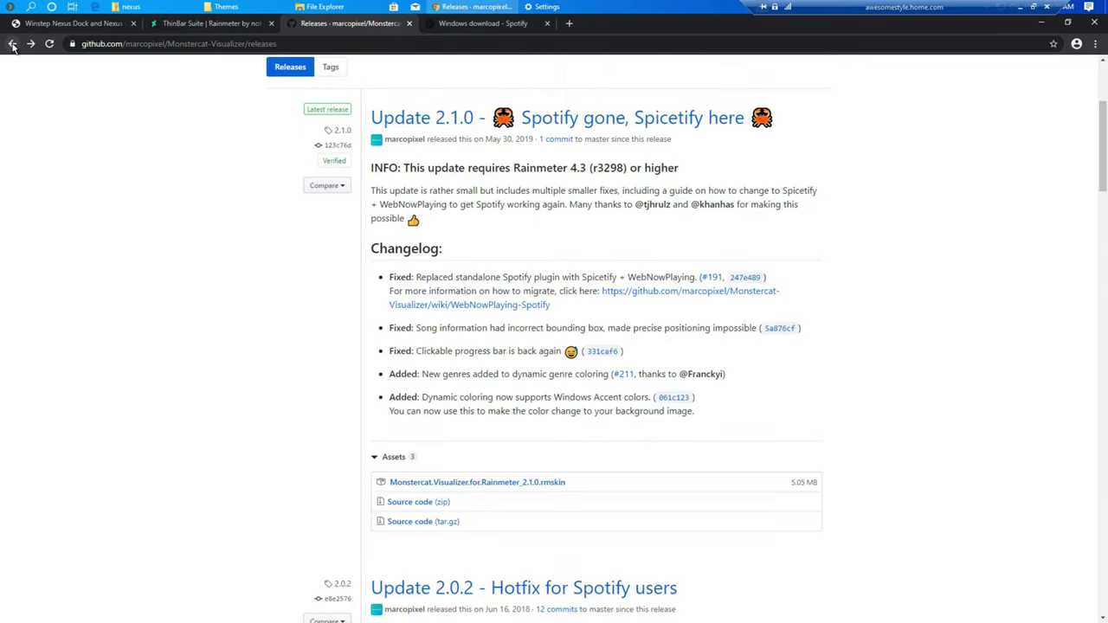
click(499, 483)
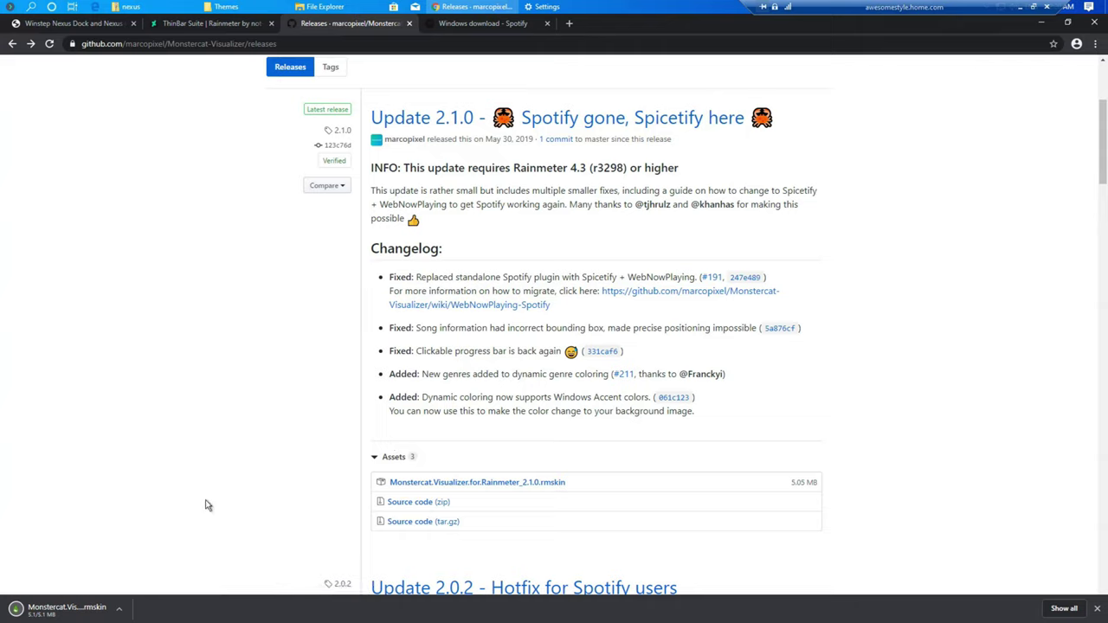
Install the downloaded Monstercat Visualizer package with its included skins and allow Rainmeter through the firewall on domain networks.
click(84, 615)
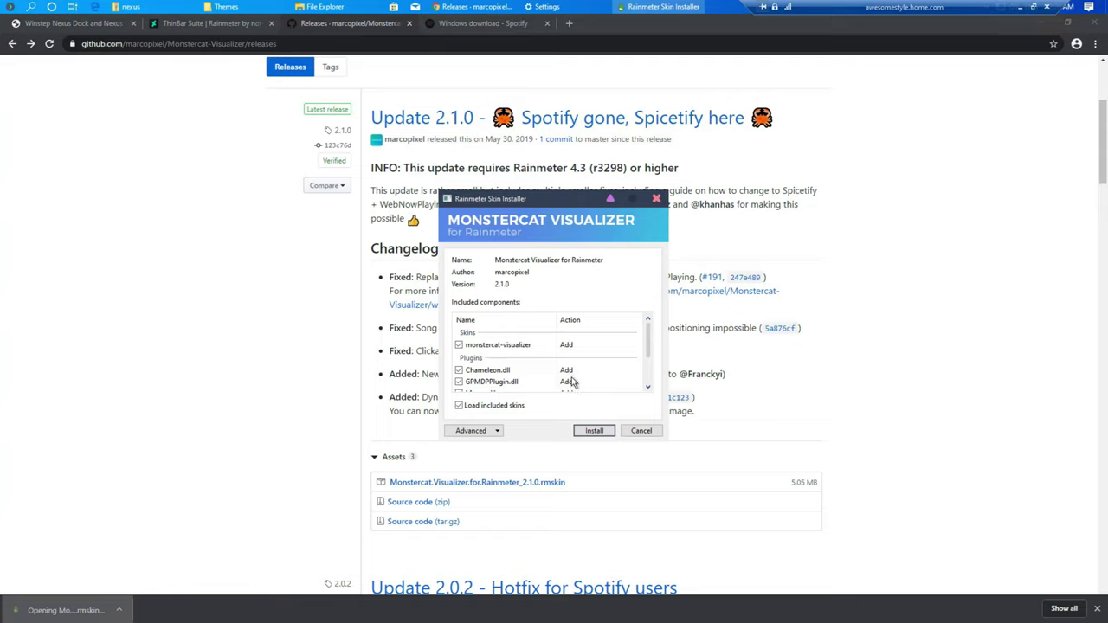
scroll(567, 379, down, 3)
click(594, 430)
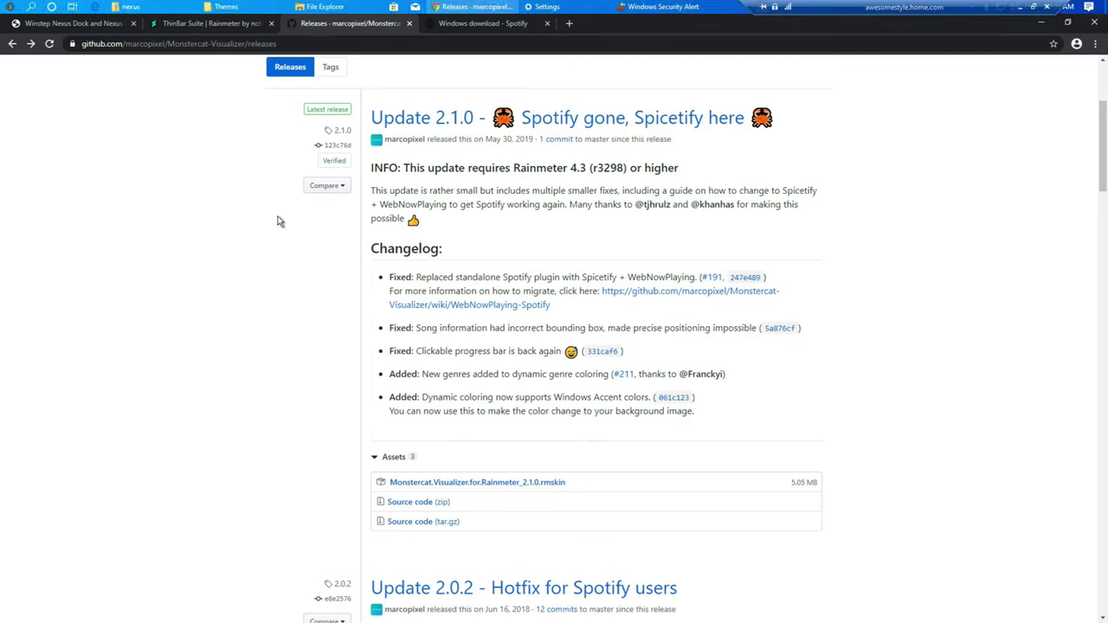
key(super+d)
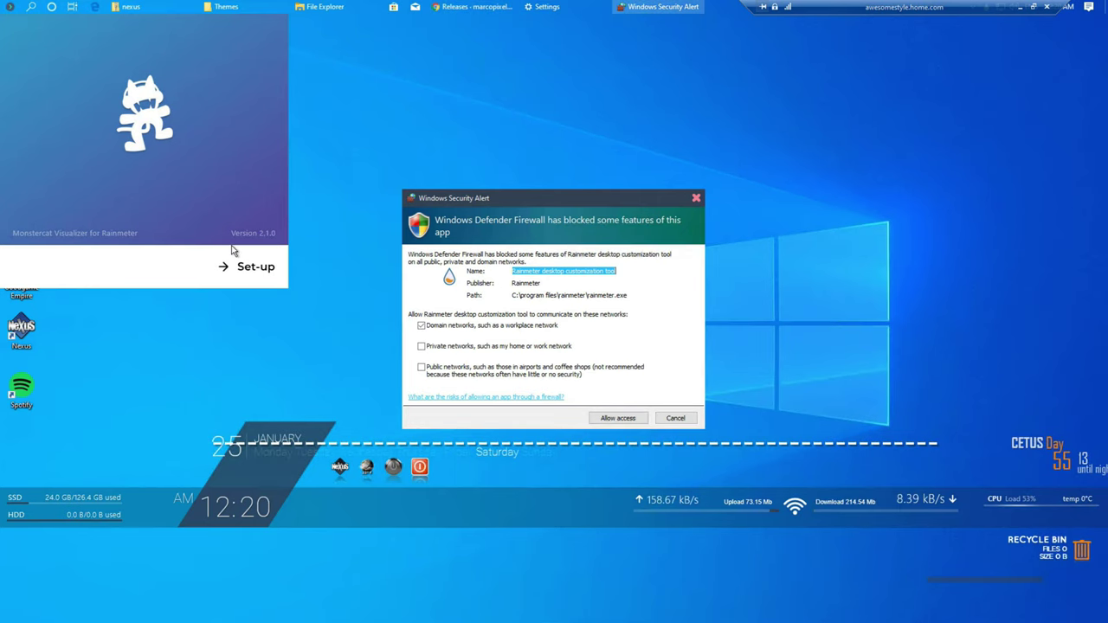
click(625, 420)
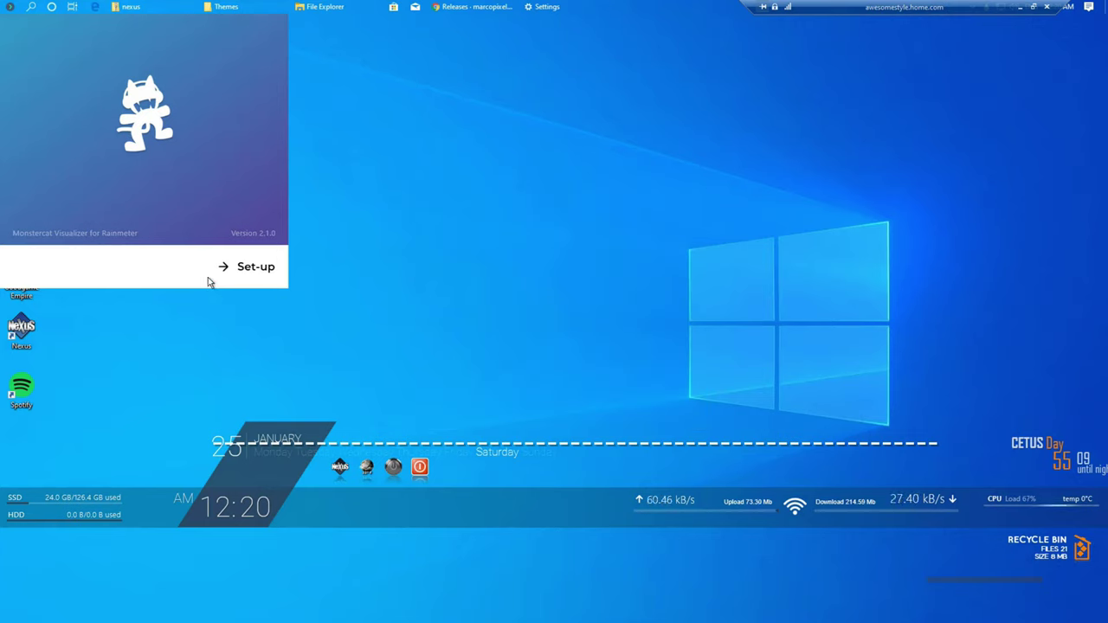
Open the Monstercat Visualizer set-up, placing its panel clear of the desktop icons, and unload the dashed visualizer skin across the date.
click(258, 267)
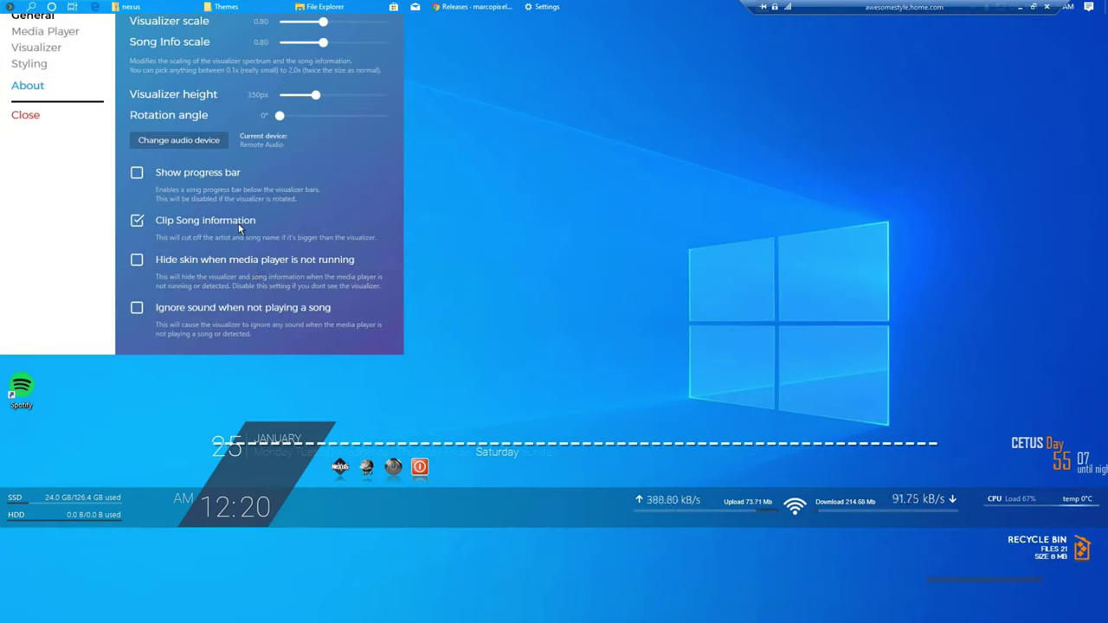
drag(95, 33, 302, 59)
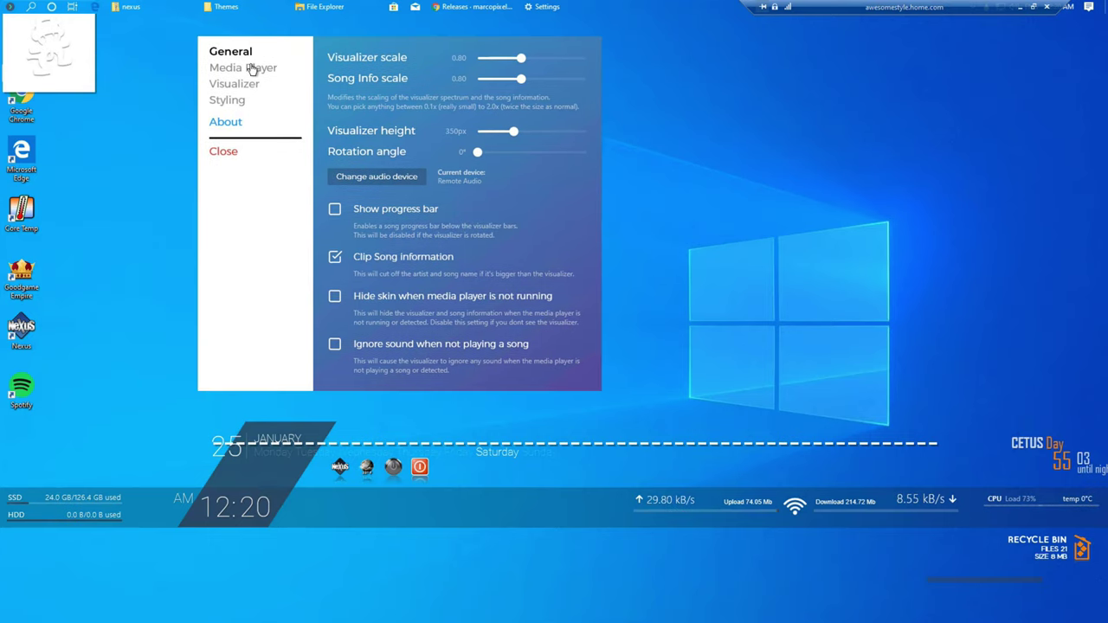
right_click(676, 446)
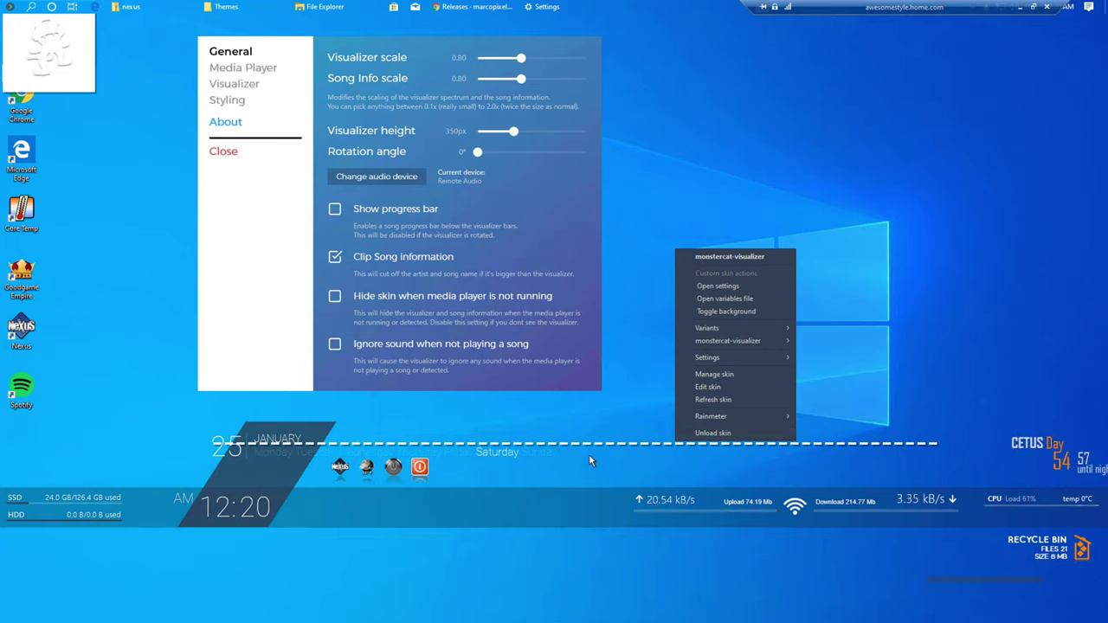
click(722, 435)
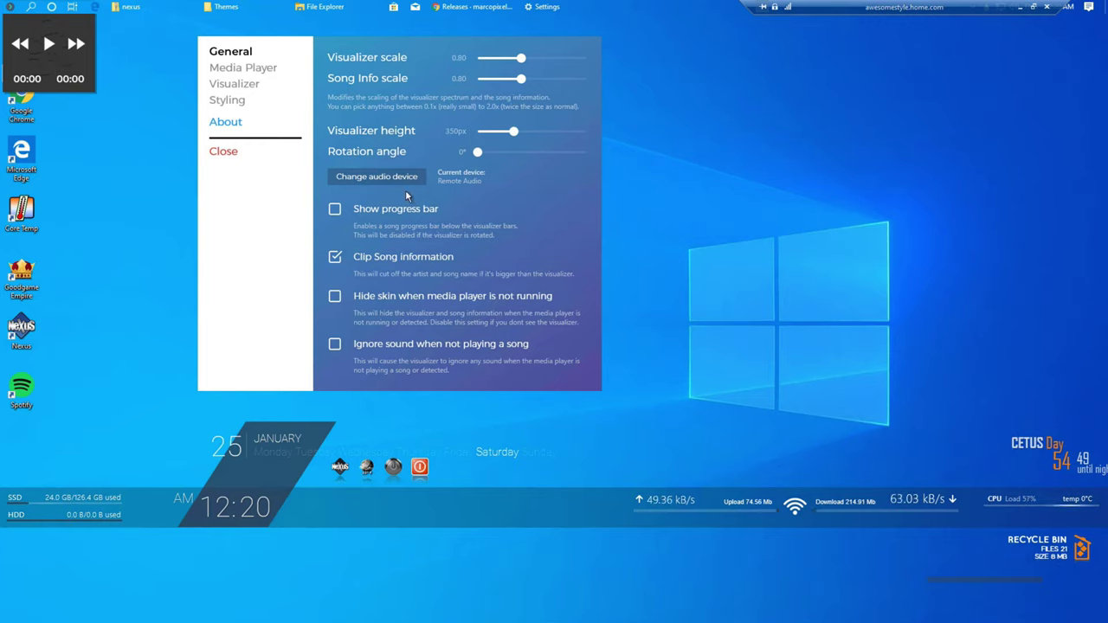
Choose Web NowPlaying as the visualizer's media player and close the visualizer settings.
click(251, 71)
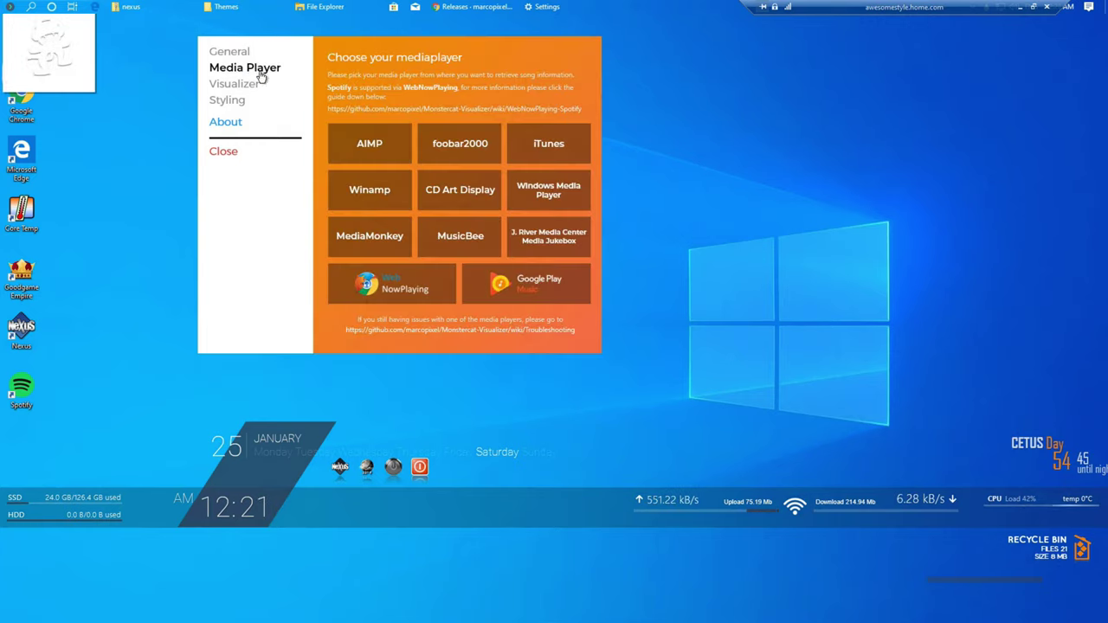
click(397, 291)
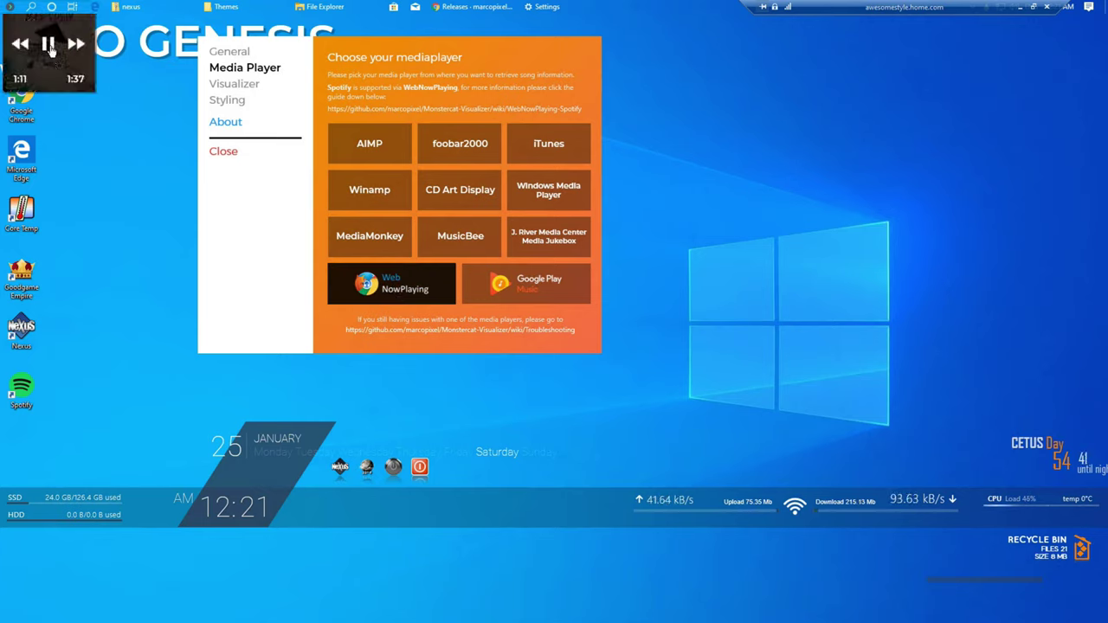
click(223, 152)
Hide the desktop icons and reposition the album cover above the drive usage readouts, with the song text just above the cover.
drag(61, 78, 80, 375)
right_click(232, 227)
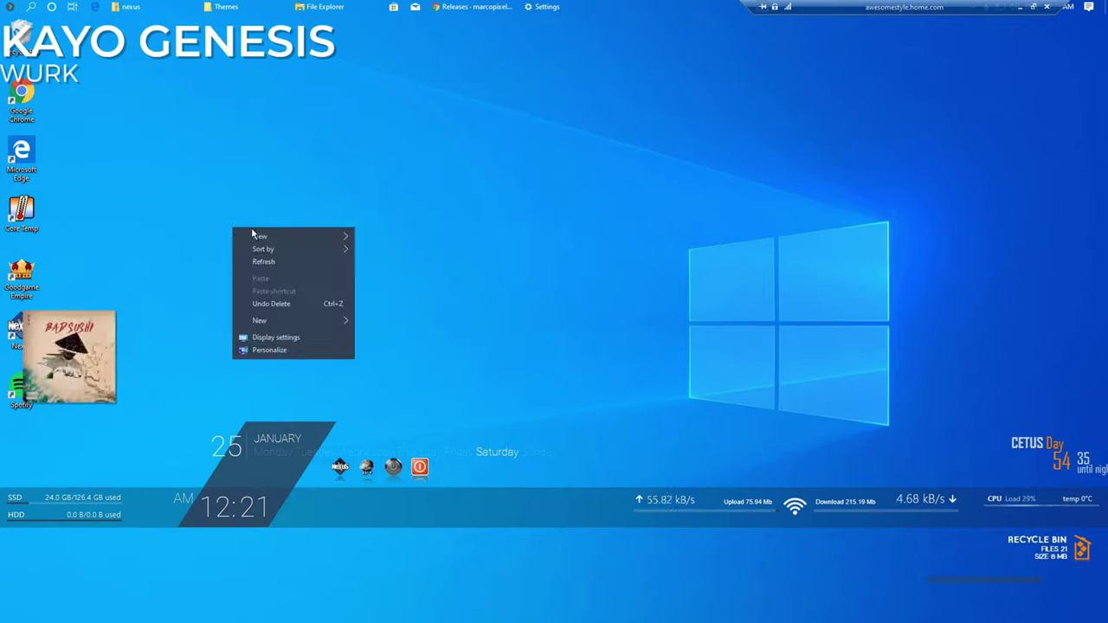
mouse_move(271, 237)
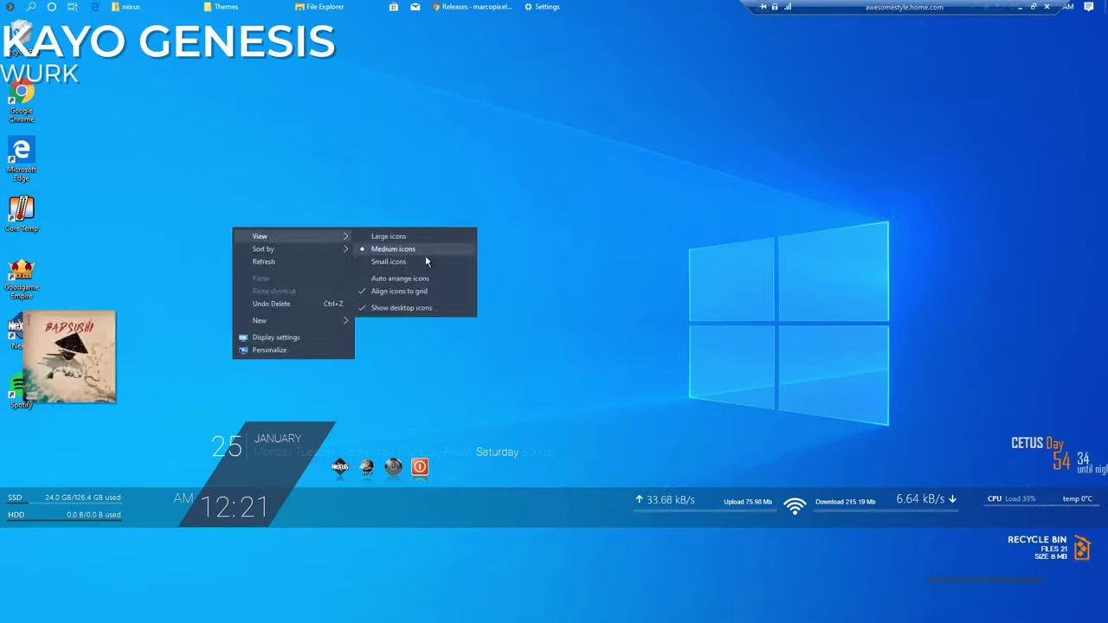
click(401, 308)
drag(171, 63, 177, 262)
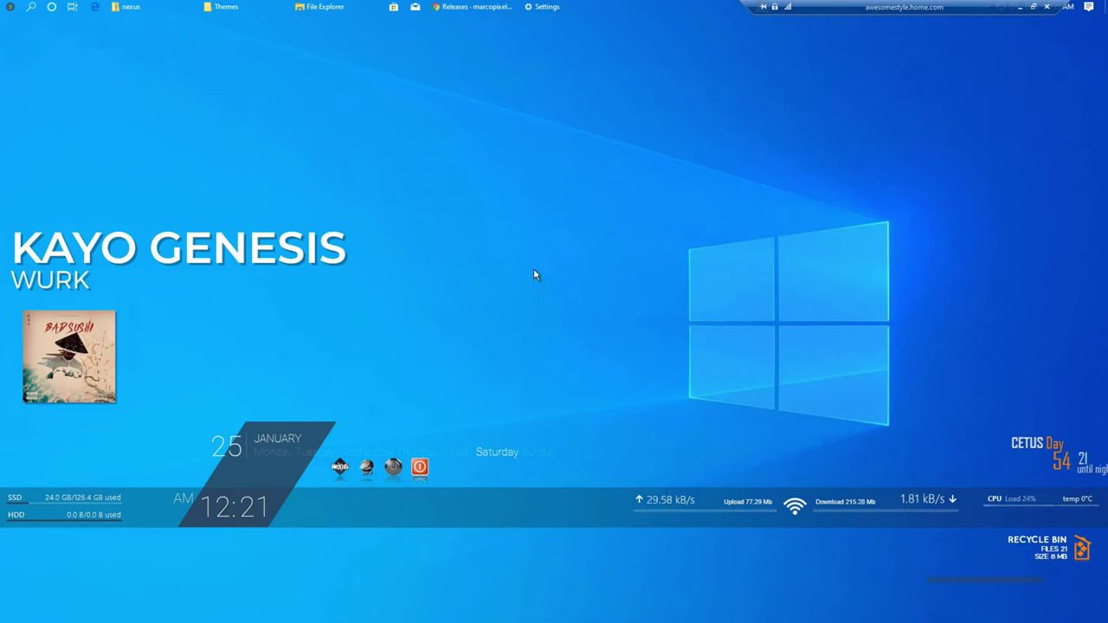
Open a File Explorer window, move it up the desktop to examine the dark theme, and minimize it.
click(1017, 8)
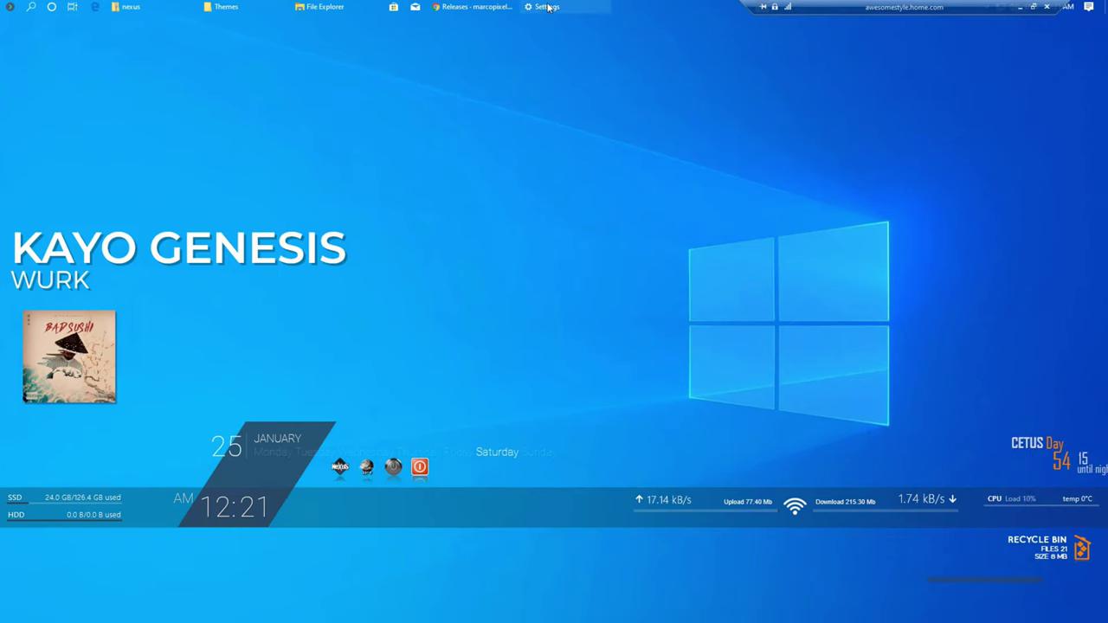
key(super+e)
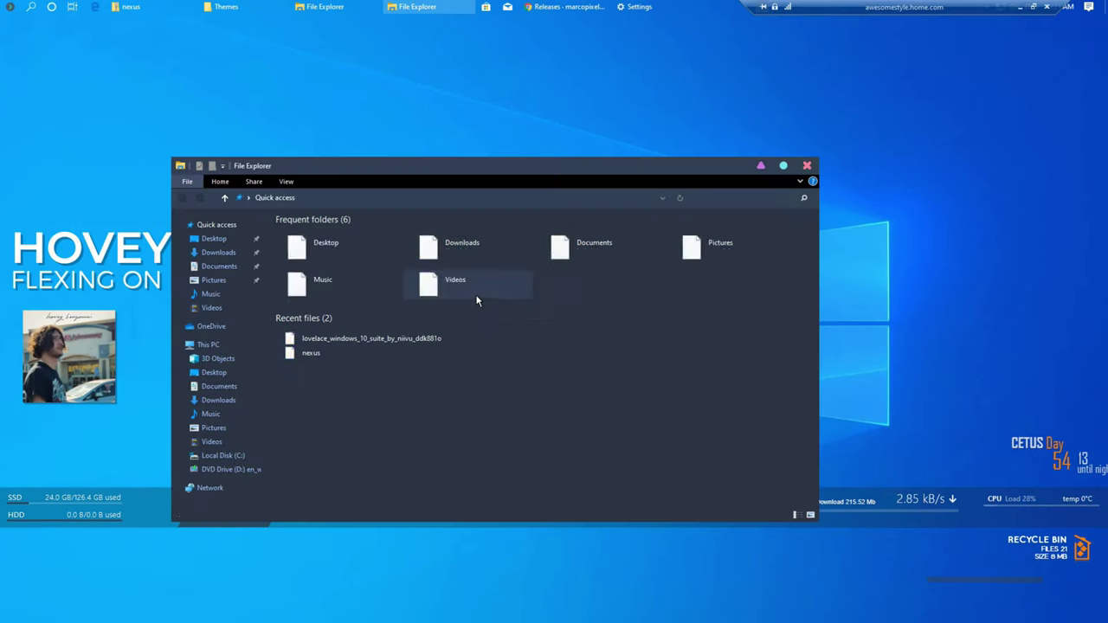
drag(357, 163, 390, 94)
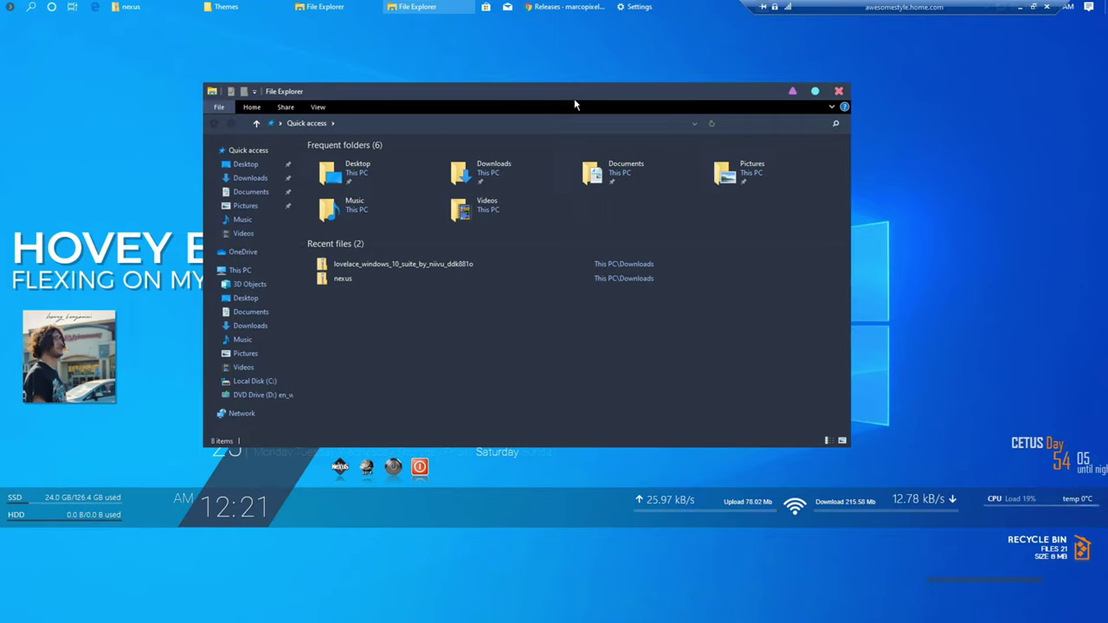
click(791, 90)
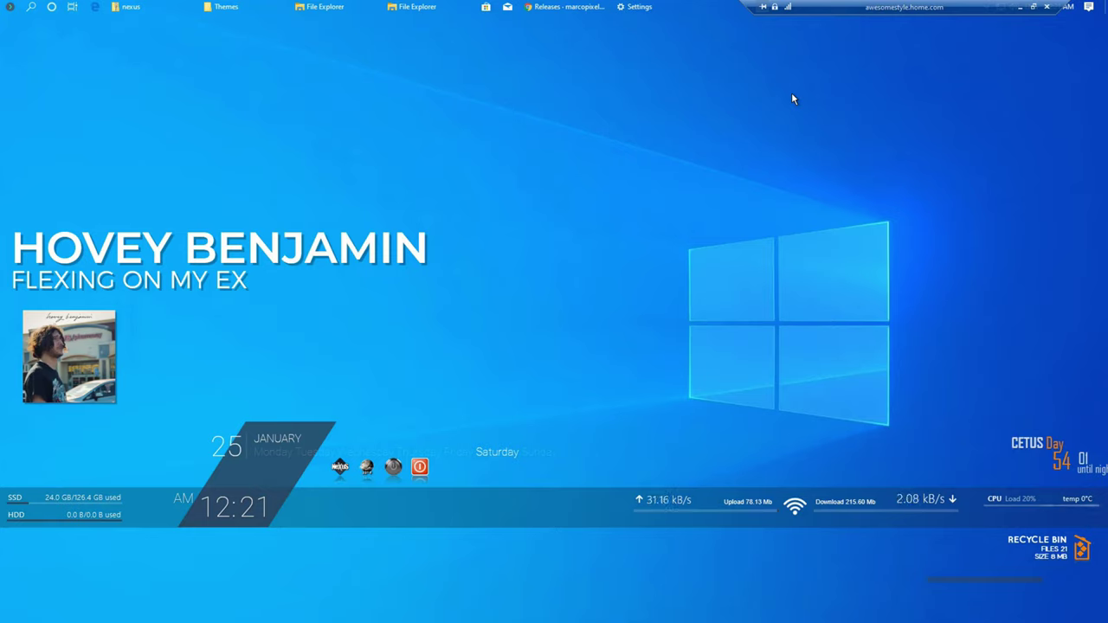
Start playback of the current track from the album cover's media controls.
mouse_move(77, 402)
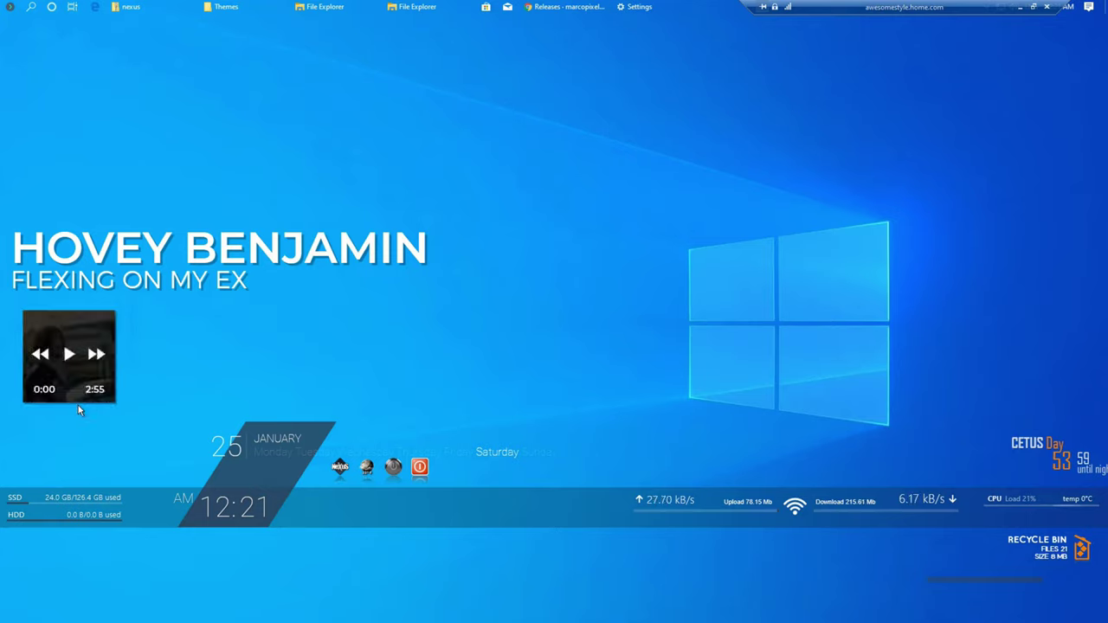
click(69, 355)
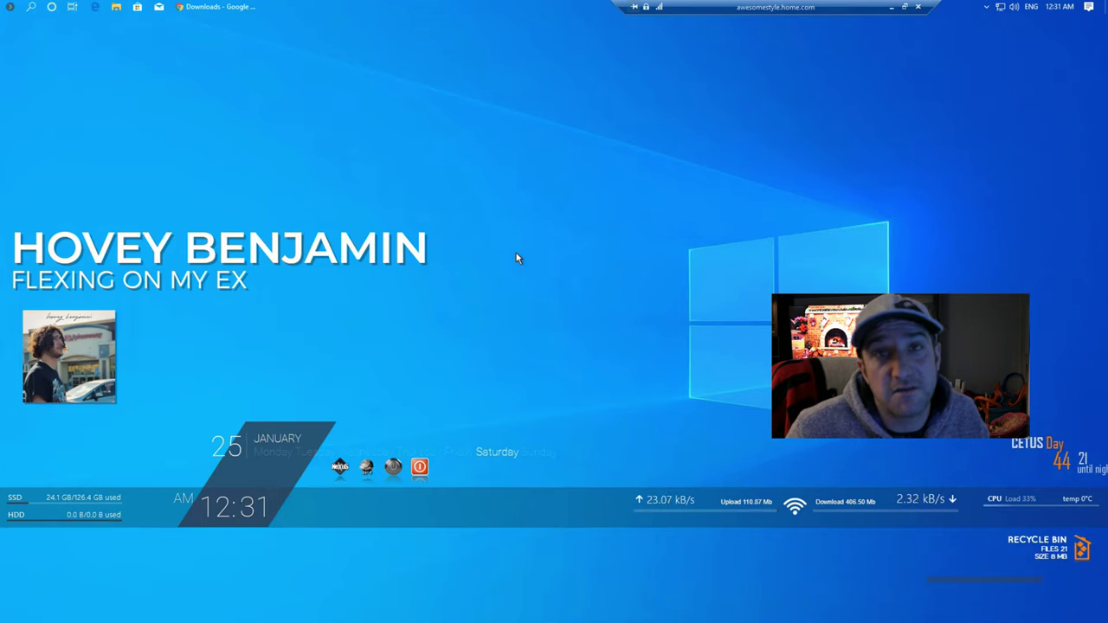
Search the web for steam in the remote browser and download SteamSetup.exe from store.steampowered.com.
click(215, 7)
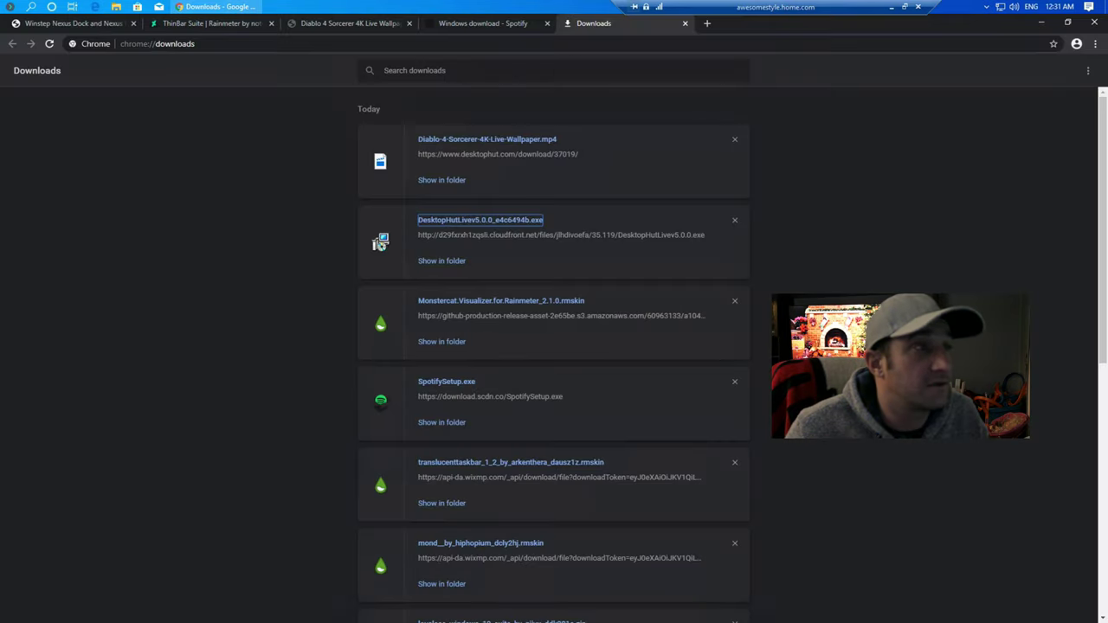
click(579, 43)
text(stea)
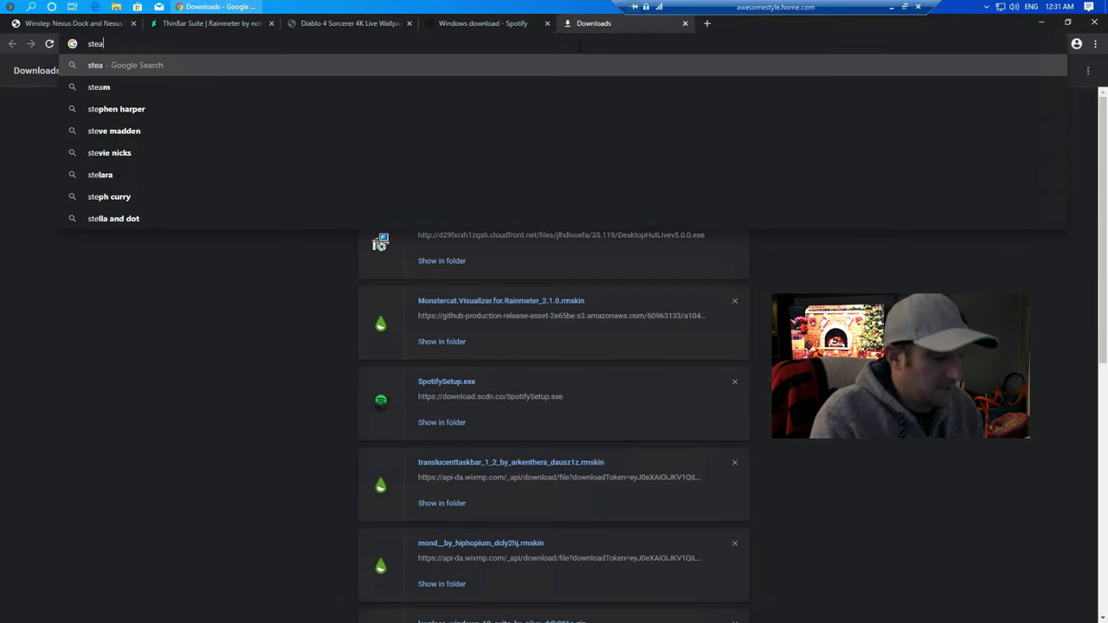
text(m)
key(Return)
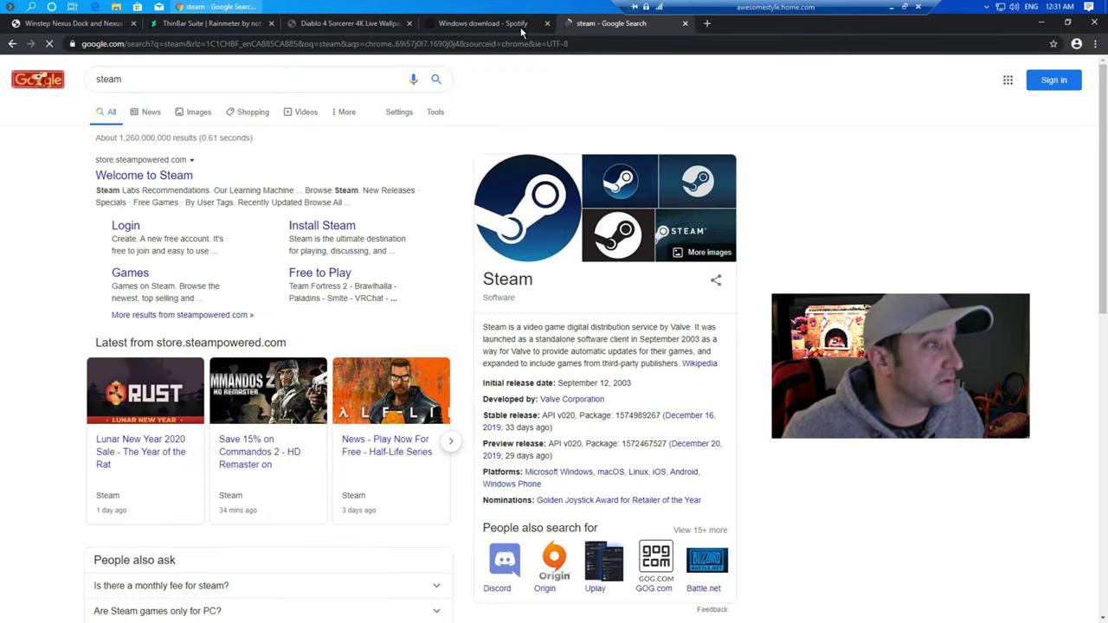
click(155, 177)
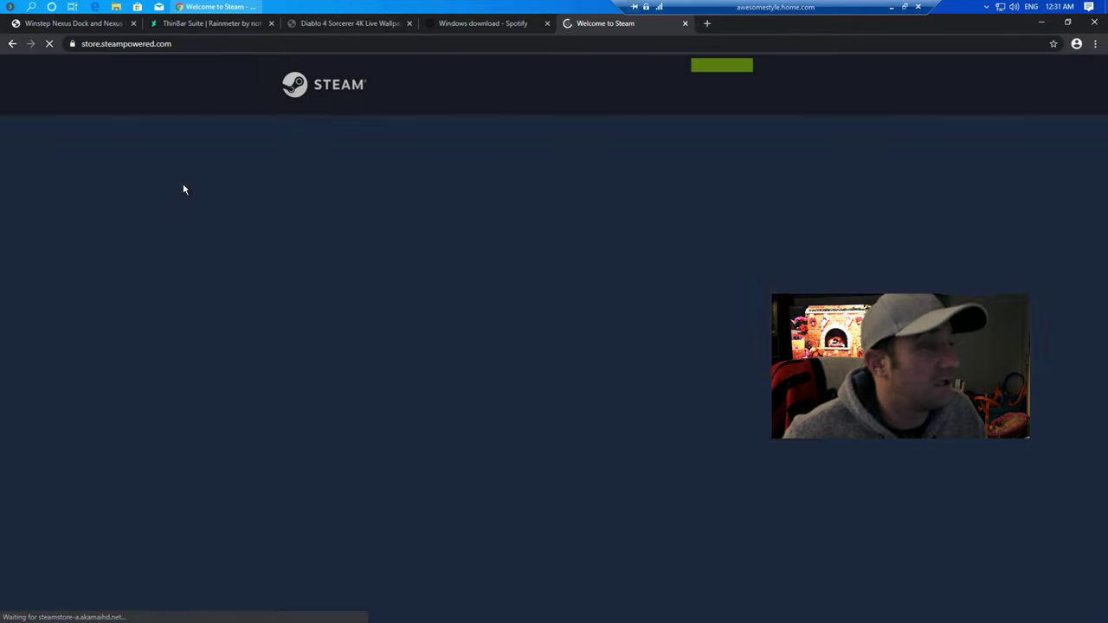
click(725, 66)
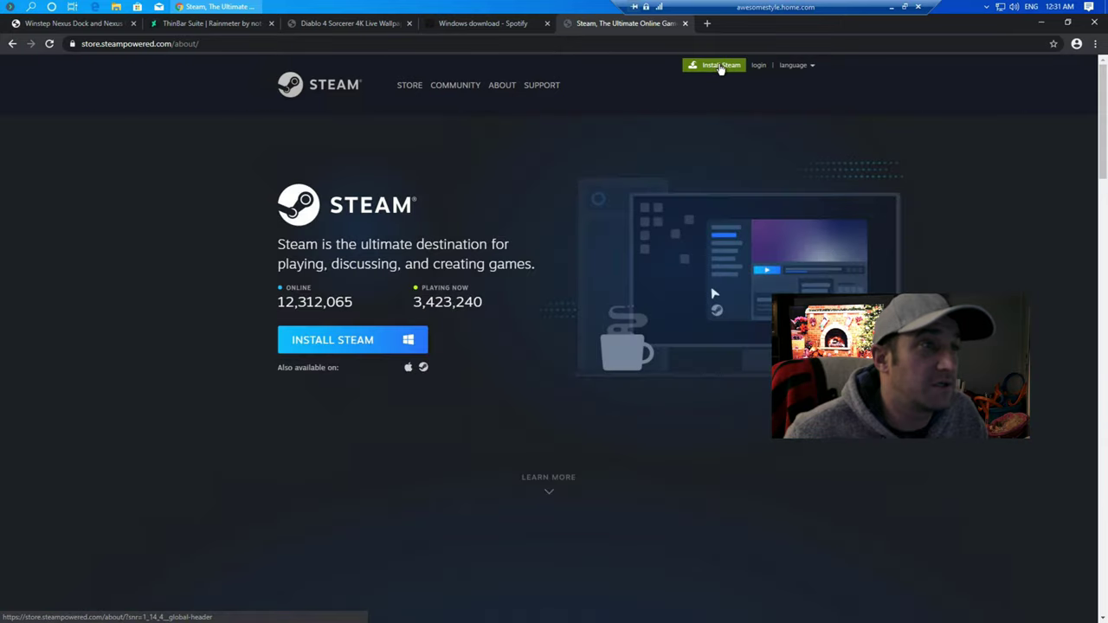
click(338, 346)
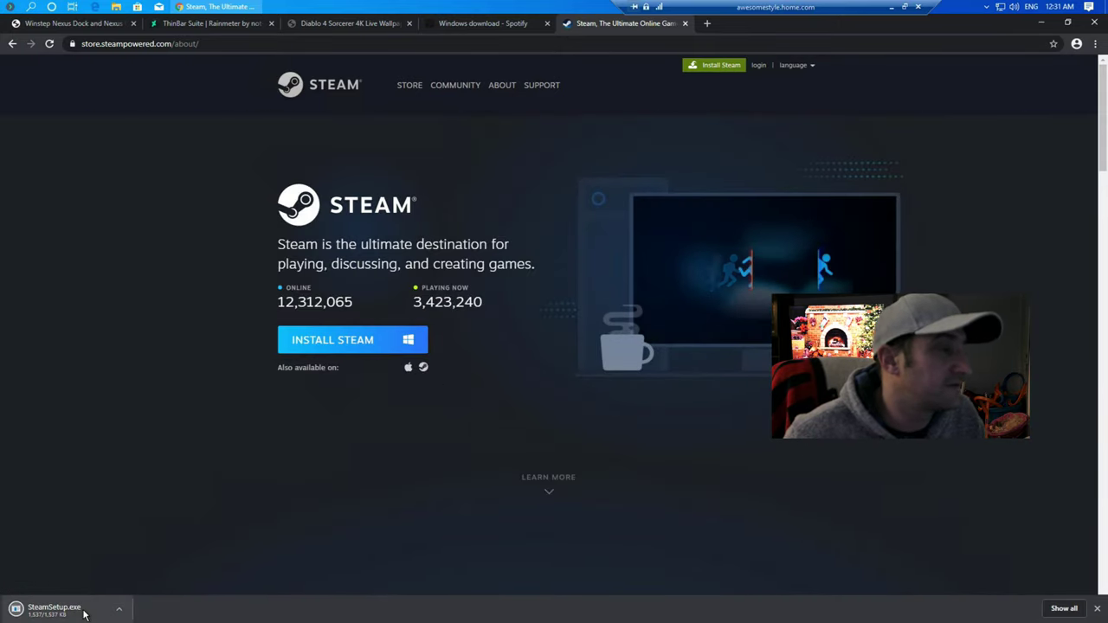
Run the downloaded SteamSetup.exe, install Steam in English to the default destination folder, and launch it when setup finishes.
click(54, 609)
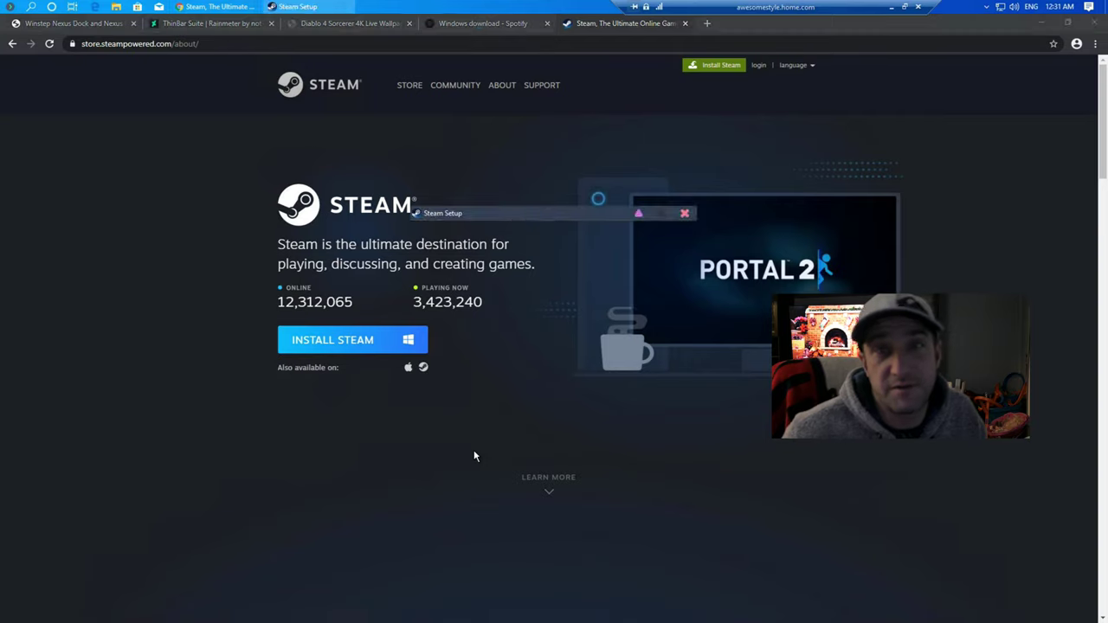
click(617, 416)
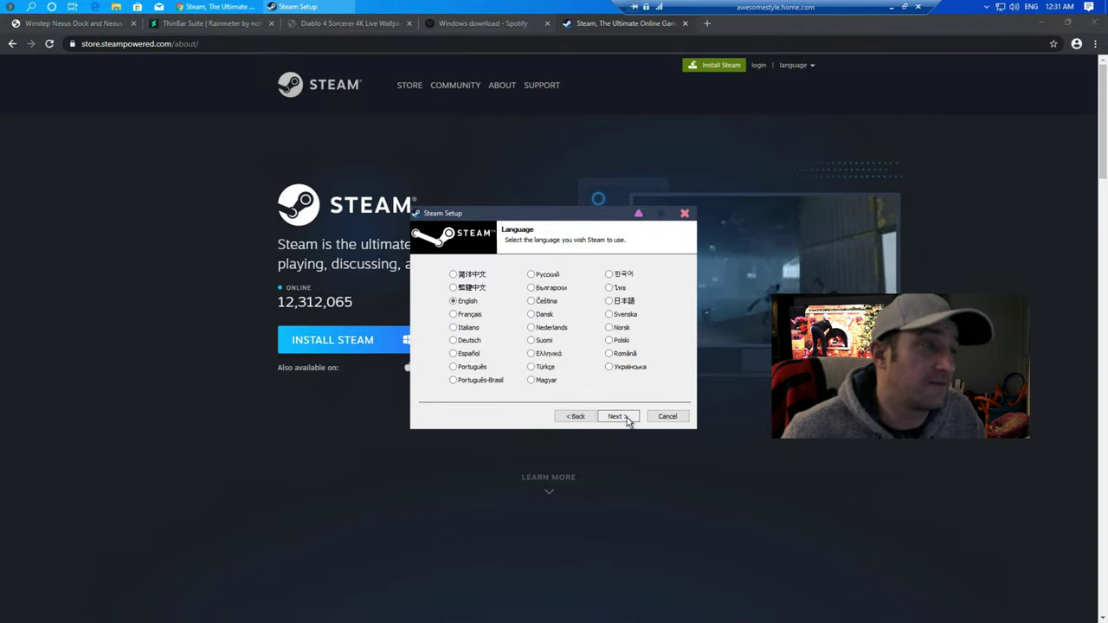
click(617, 416)
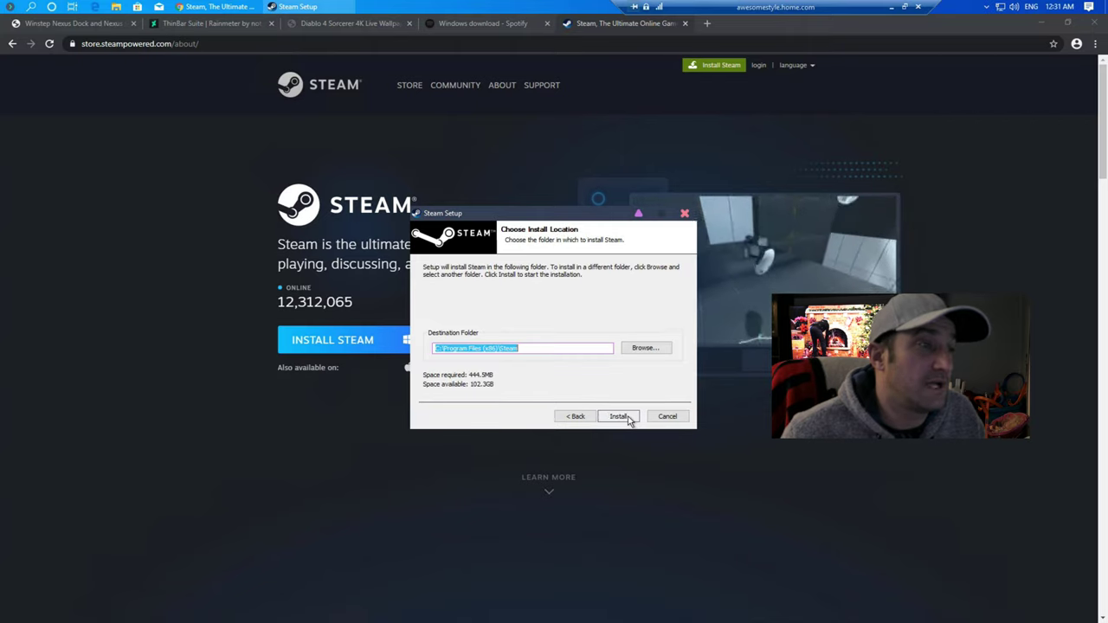
click(628, 418)
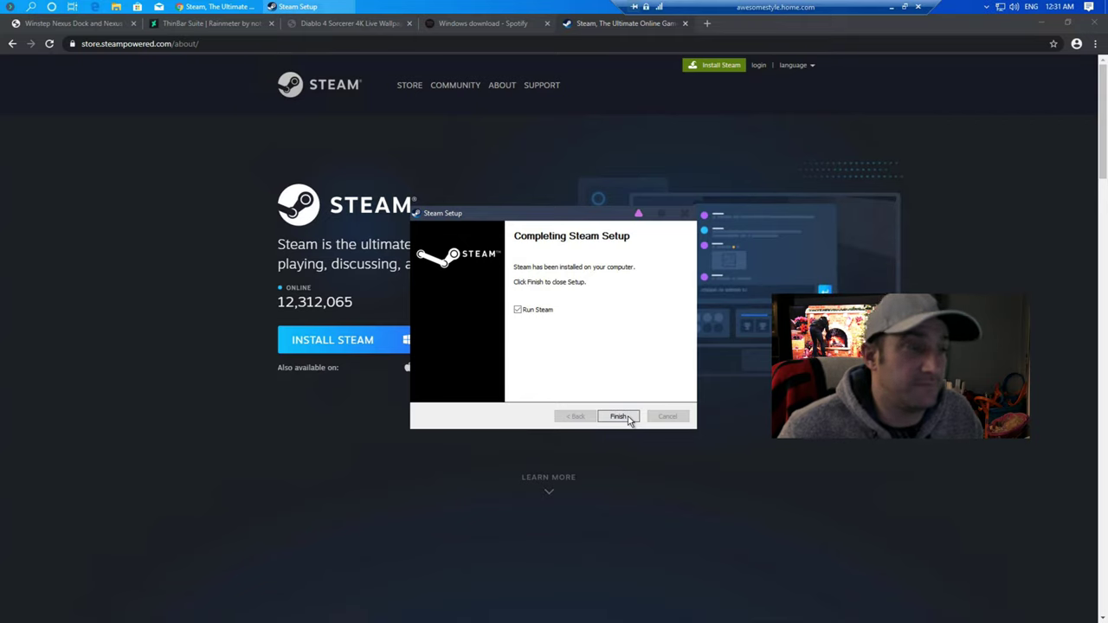
click(618, 416)
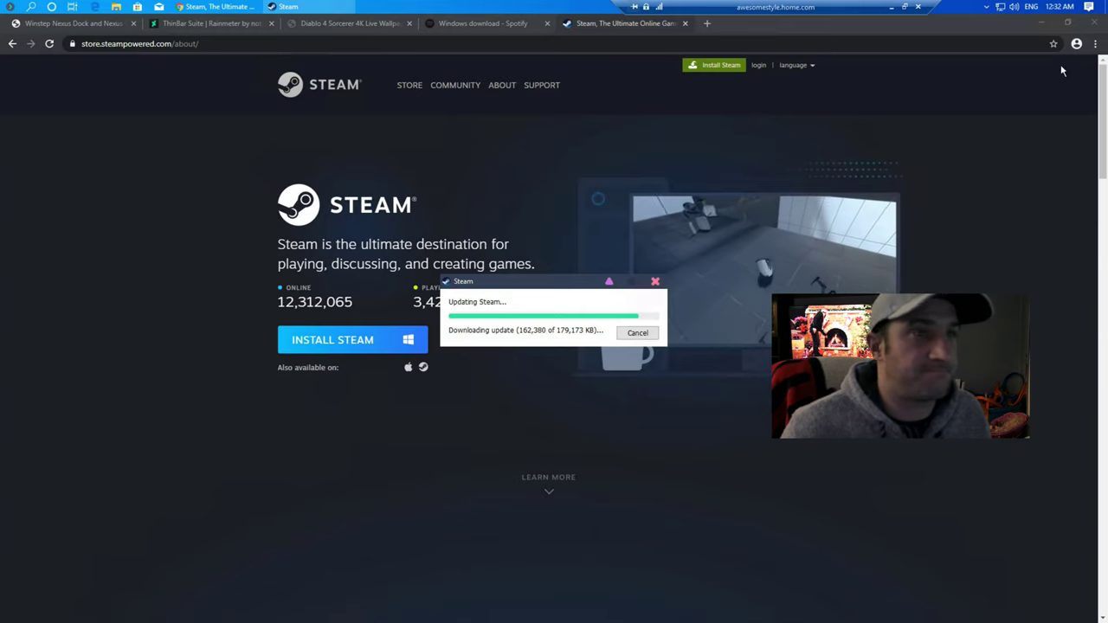
Minimize the browser, log in to Steam with an existing account, and open the library in a maximized Steam window.
click(1042, 23)
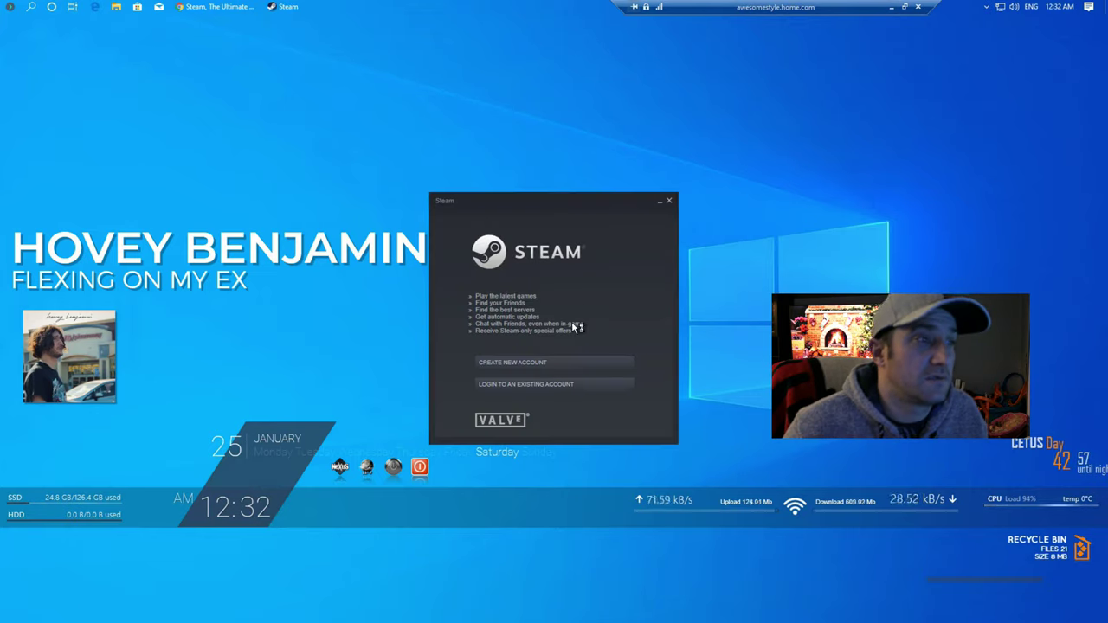
click(556, 386)
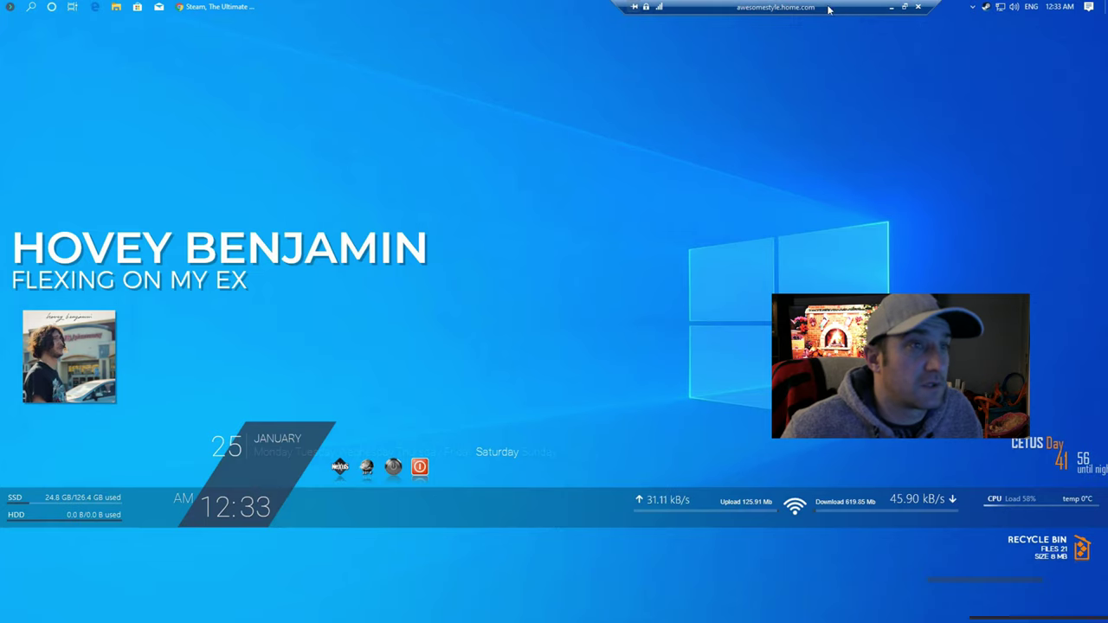
double_click(986, 9)
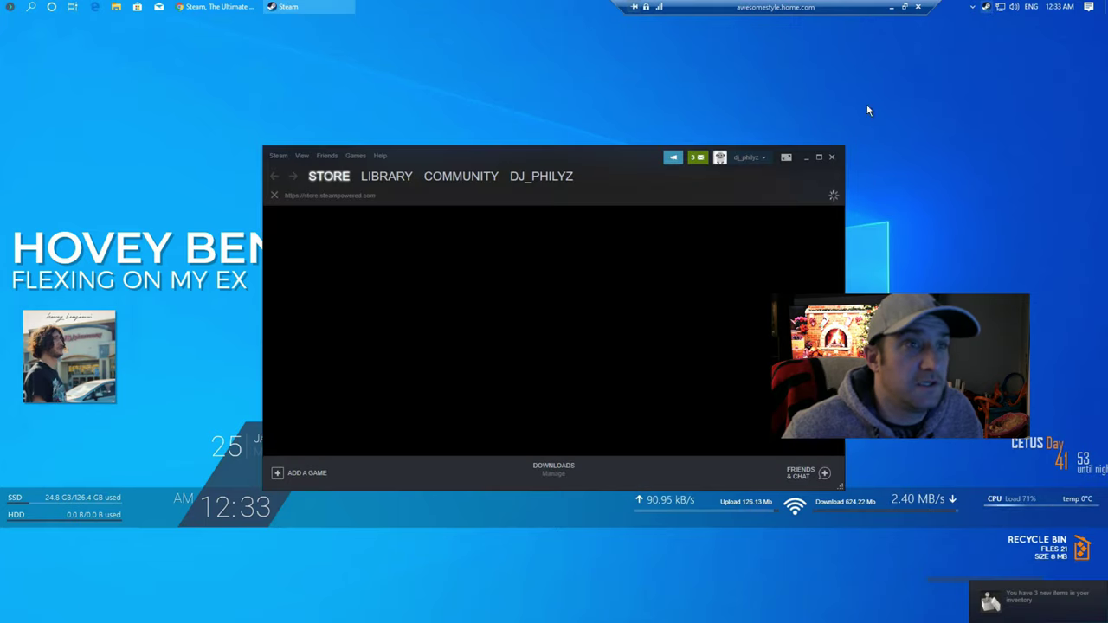
click(379, 177)
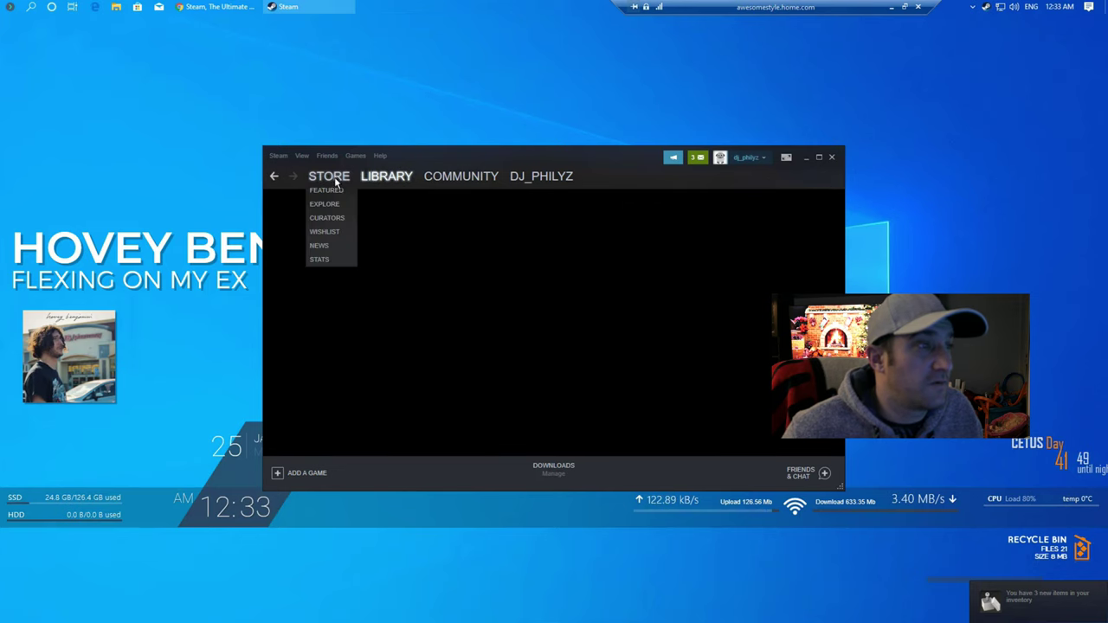
double_click(525, 155)
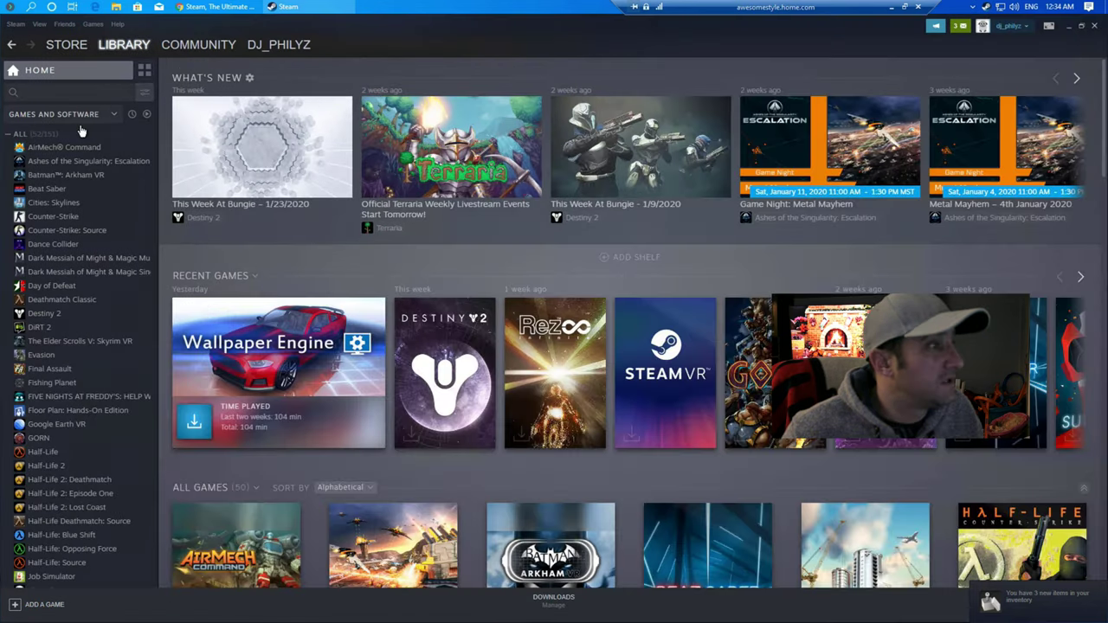
Filter the Steam library list to show only software by excluding games.
click(112, 113)
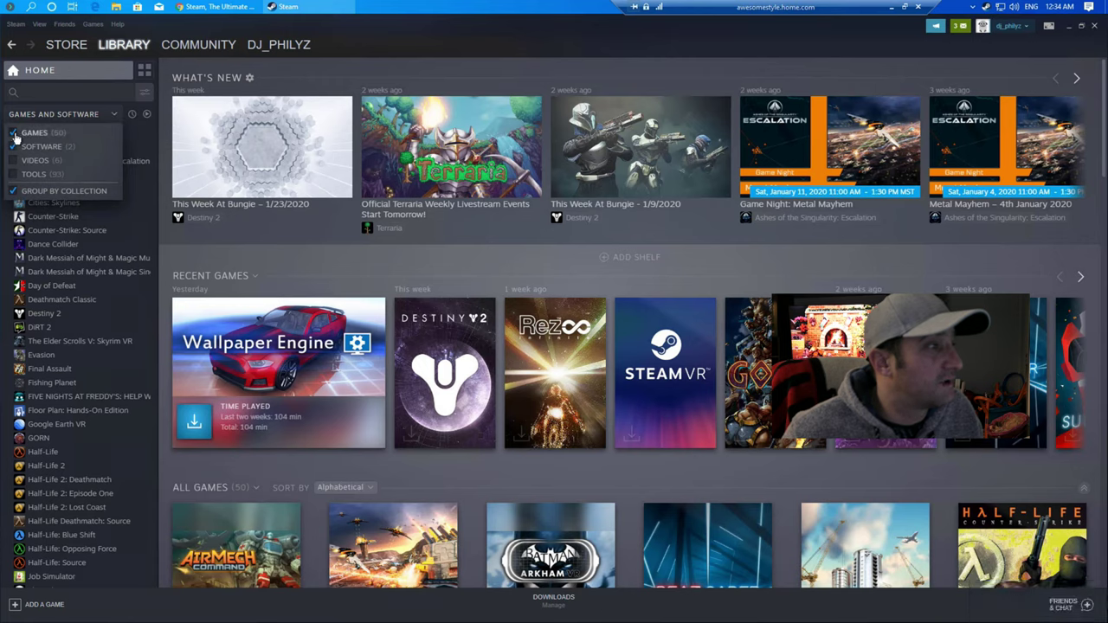
click(14, 134)
click(137, 155)
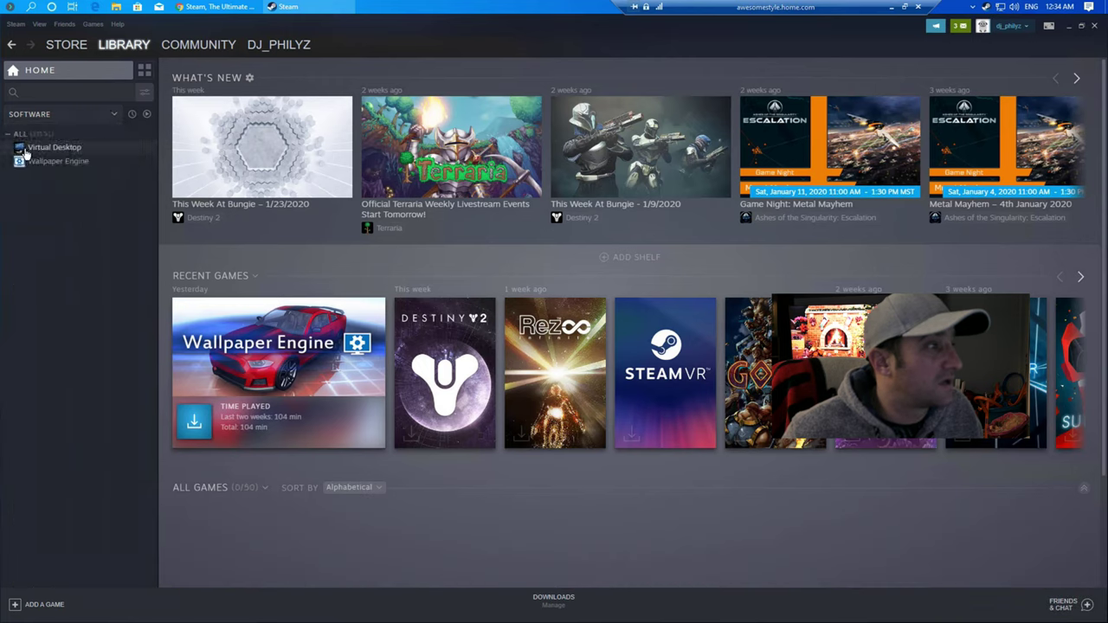
Install Wallpaper Engine from the library, creating both desktop and start menu shortcuts.
click(75, 167)
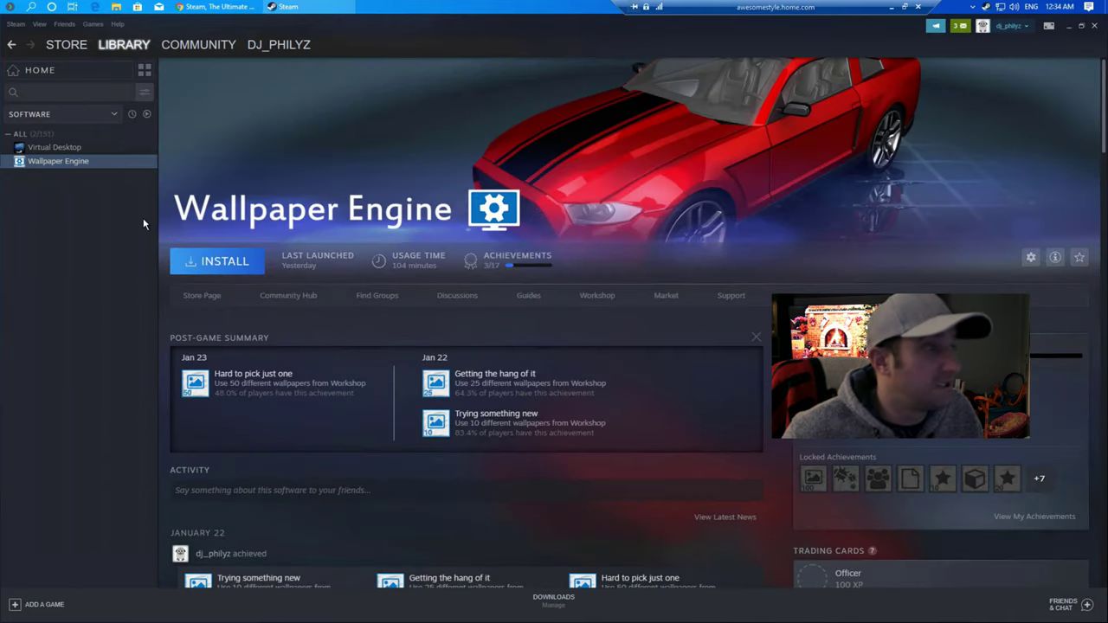
click(221, 268)
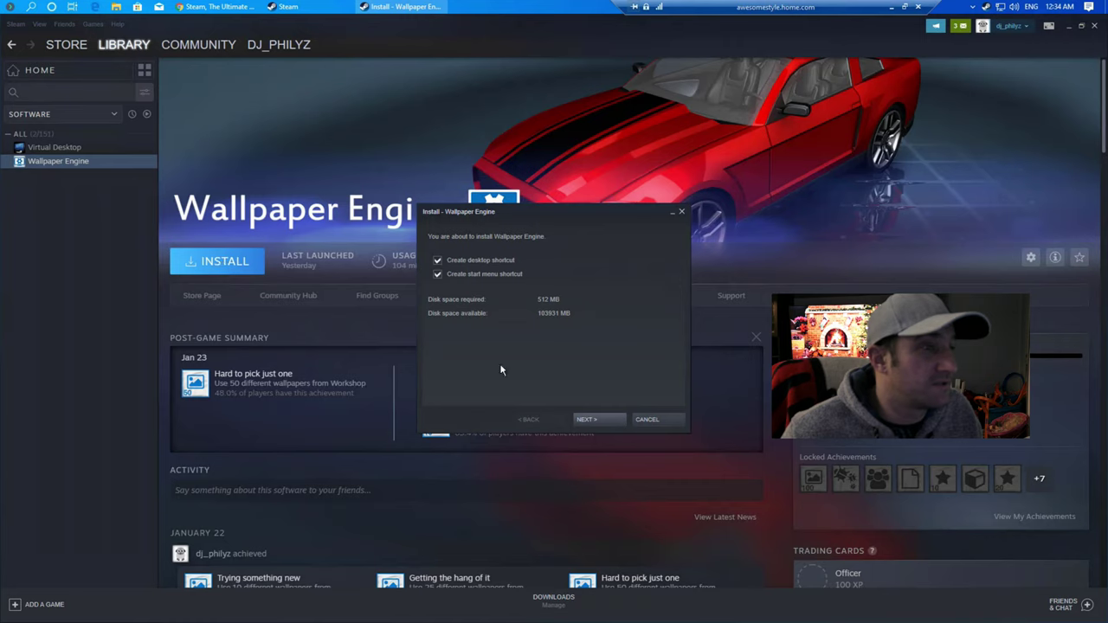
click(608, 422)
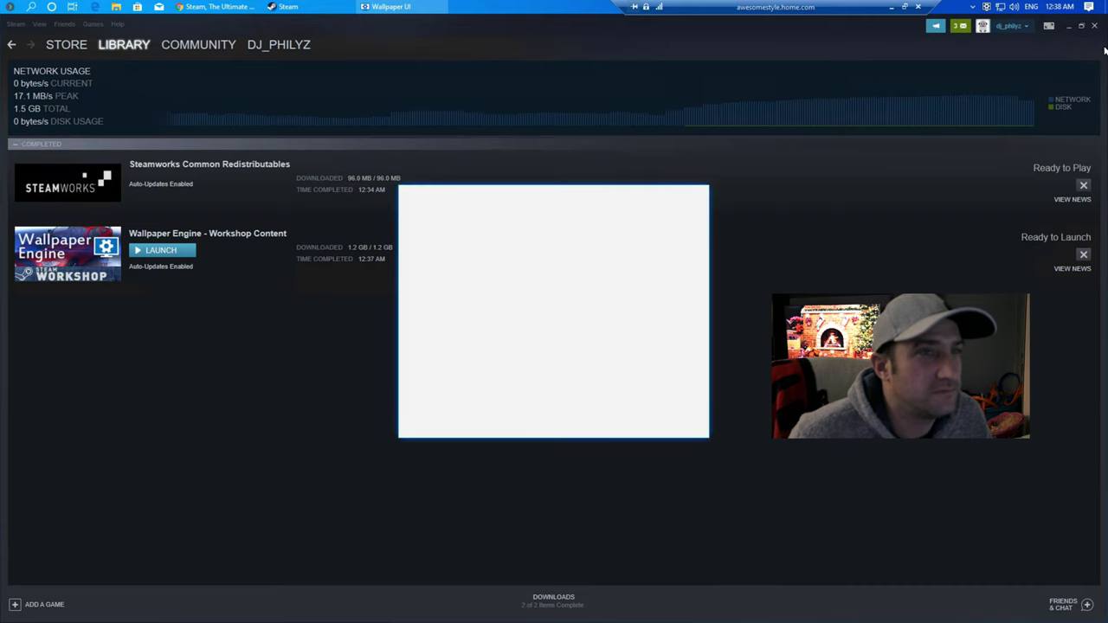
Complete the Wallpaper Engine welcome setup with High quality and high-priority auto start, browse wallpapers now, and close the Steam window.
click(653, 425)
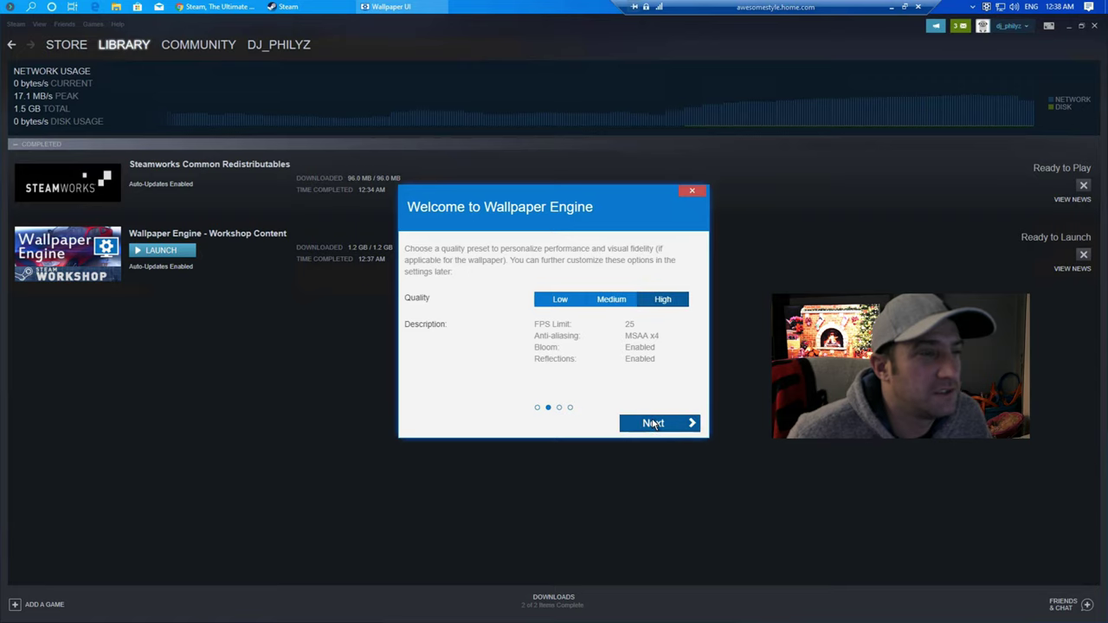
click(654, 424)
click(559, 267)
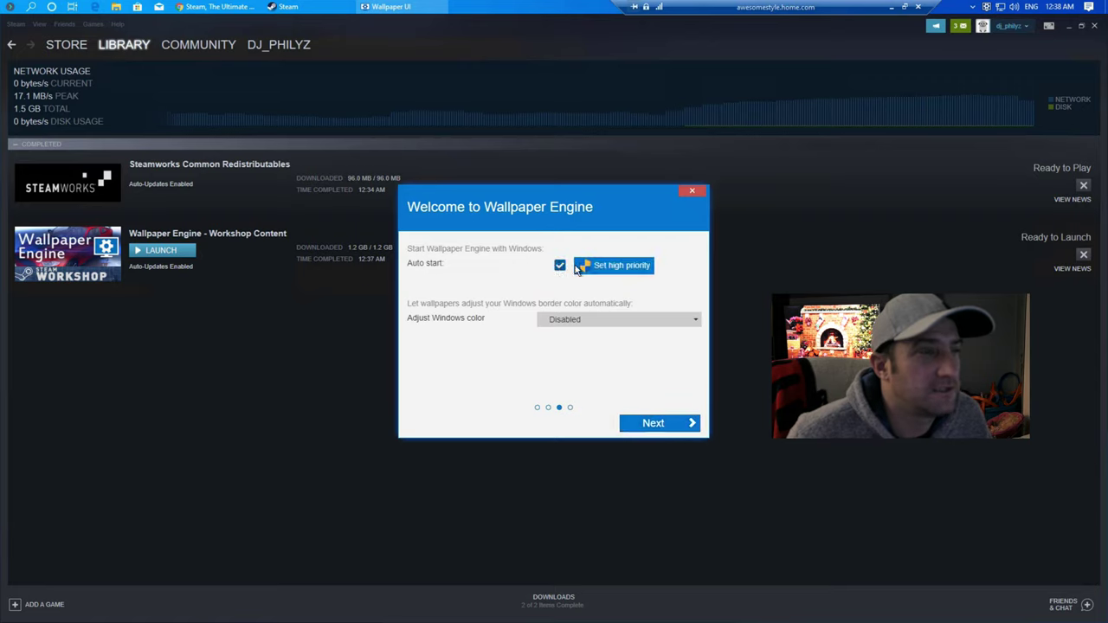
click(614, 266)
click(601, 338)
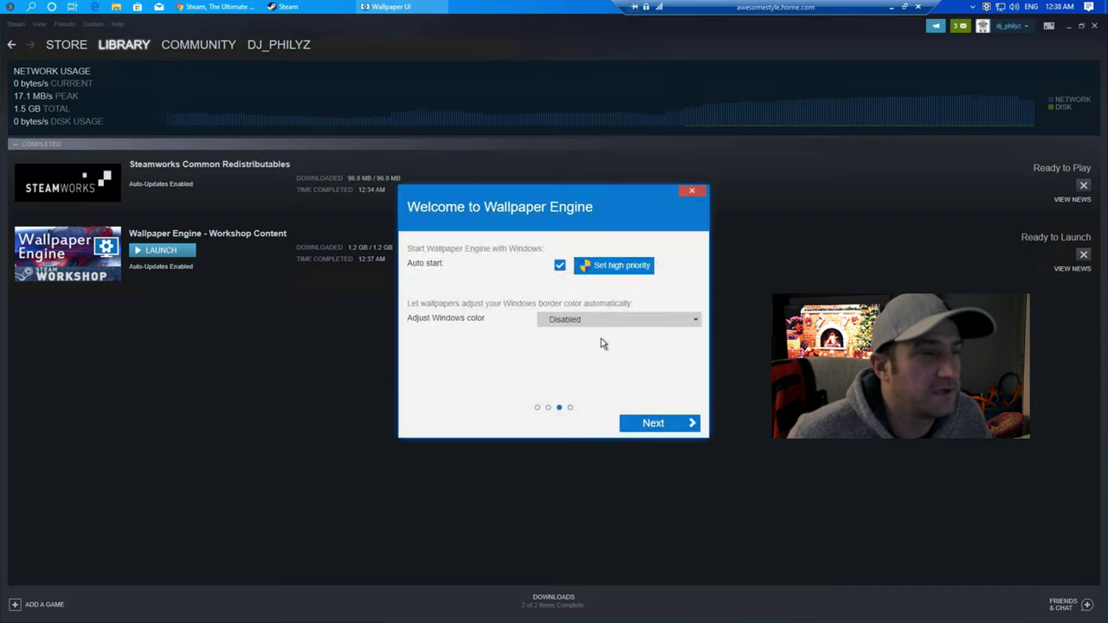
click(672, 425)
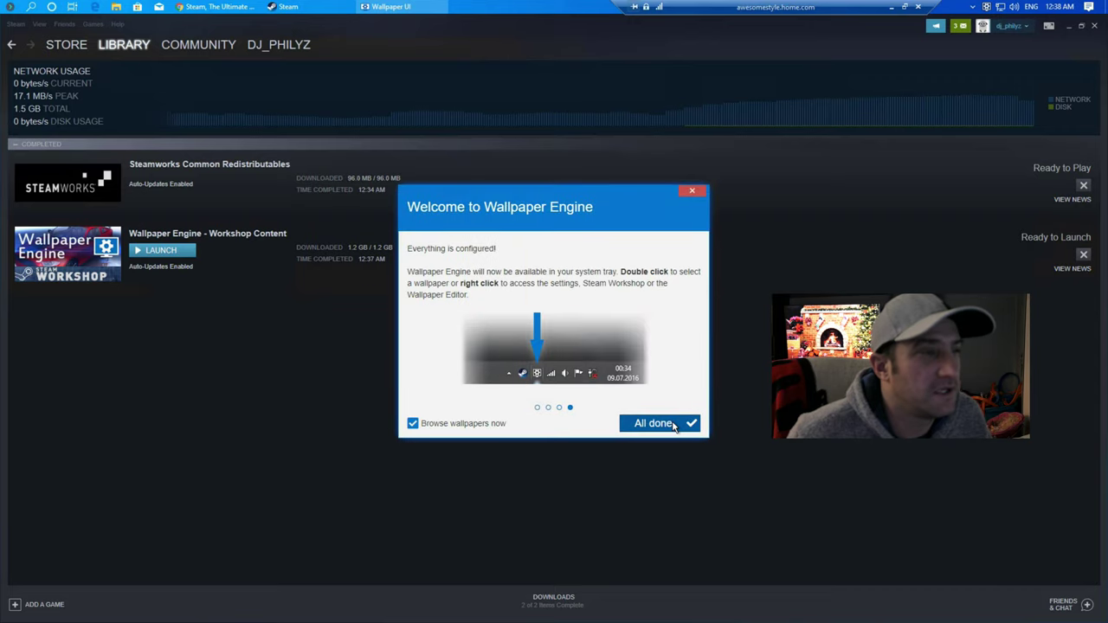
click(656, 423)
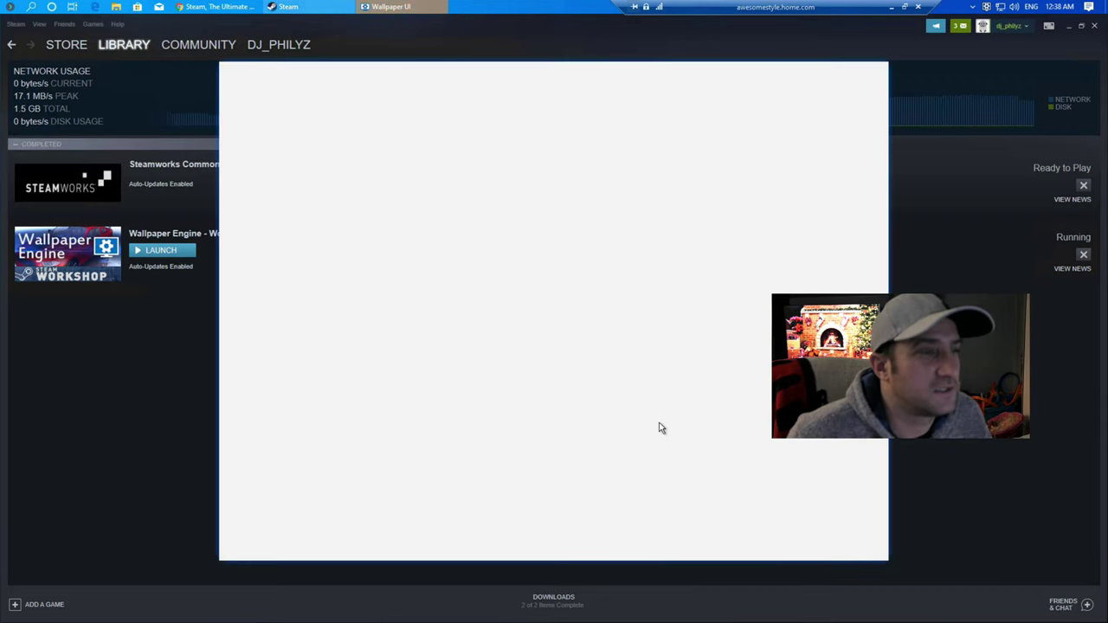
click(1094, 25)
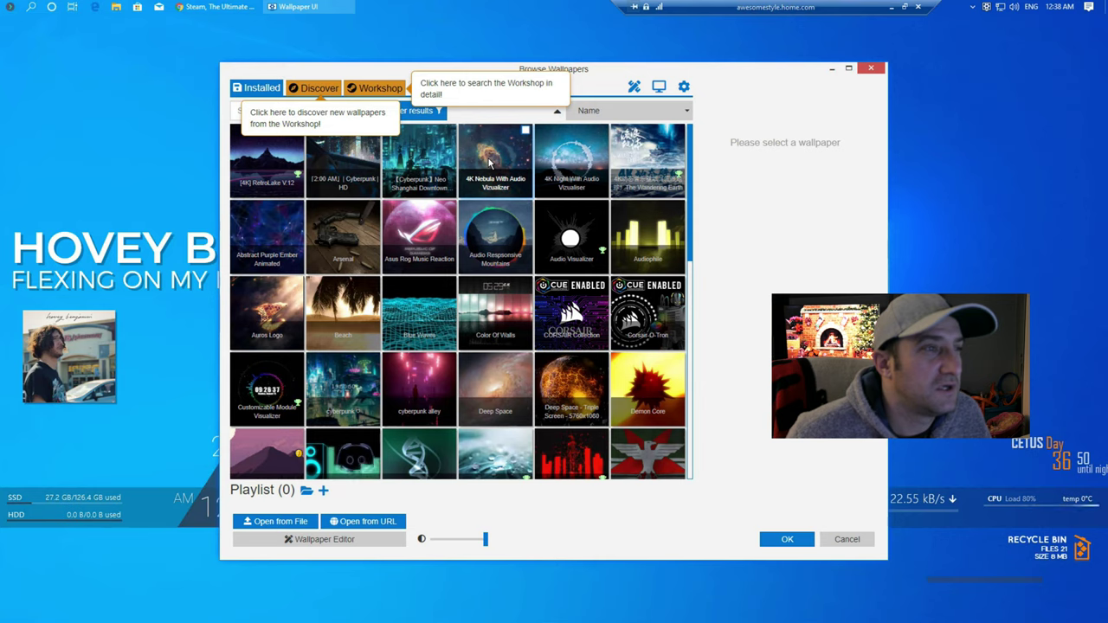
Select the installed wallpaper Messy Room by Night [Updated] and minimize the wallpaper browser to check the desktop.
scroll(604, 362, down, 5)
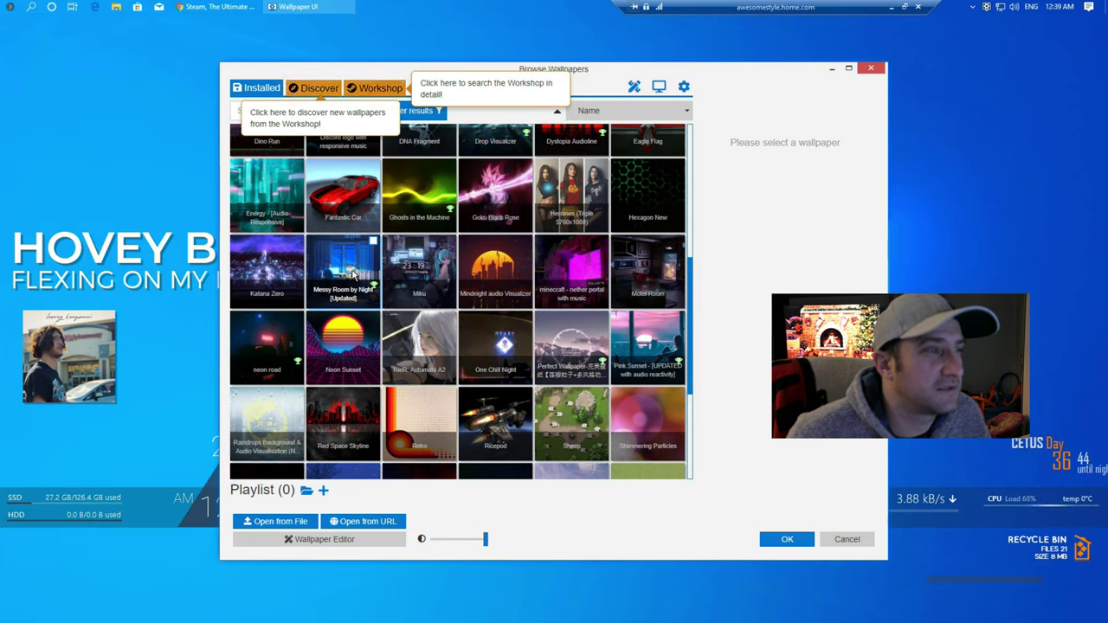
click(353, 273)
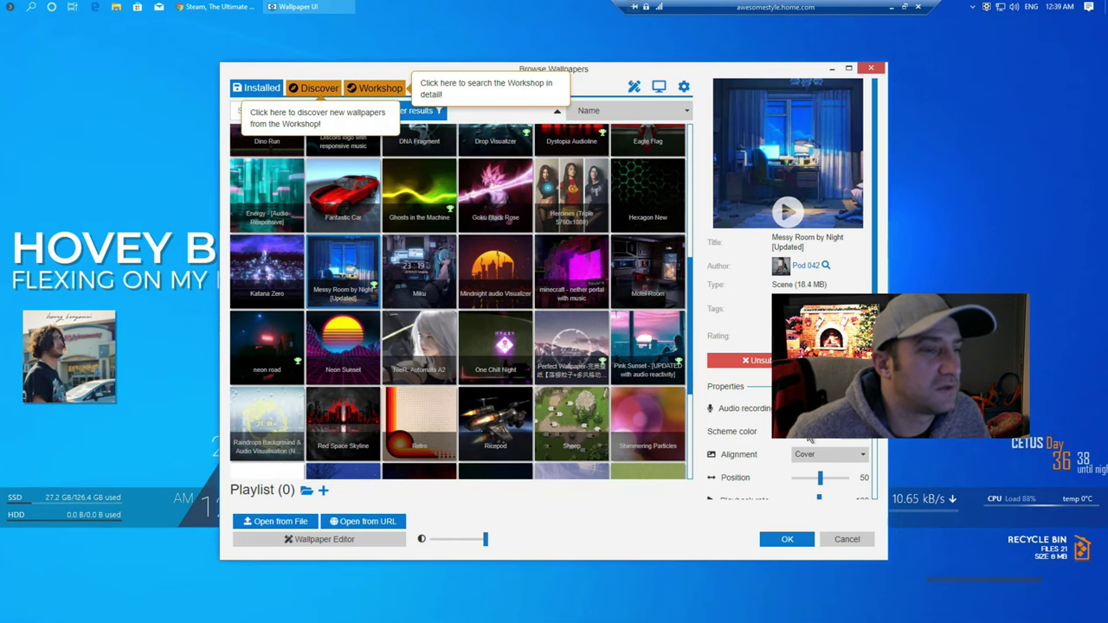
scroll(809, 440, down, 3)
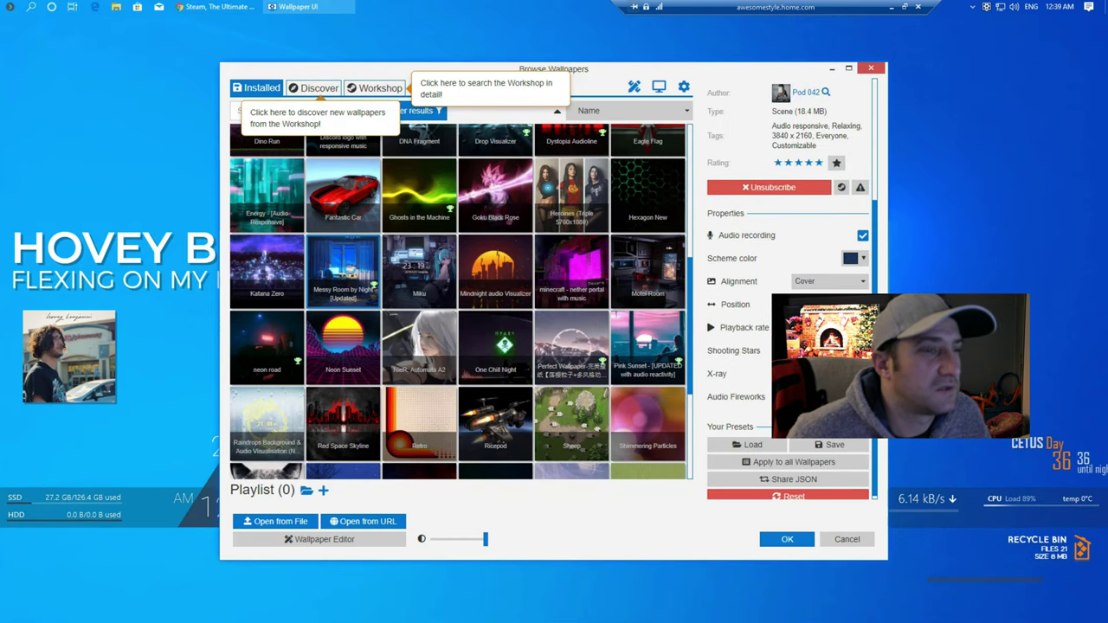
drag(628, 63, 725, 130)
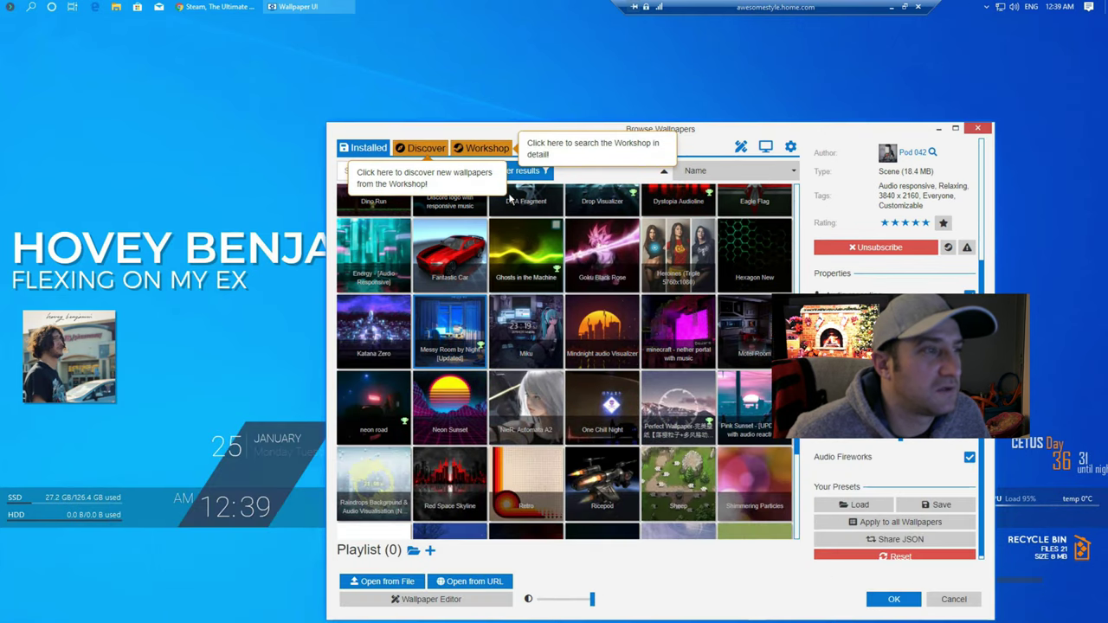
click(525, 176)
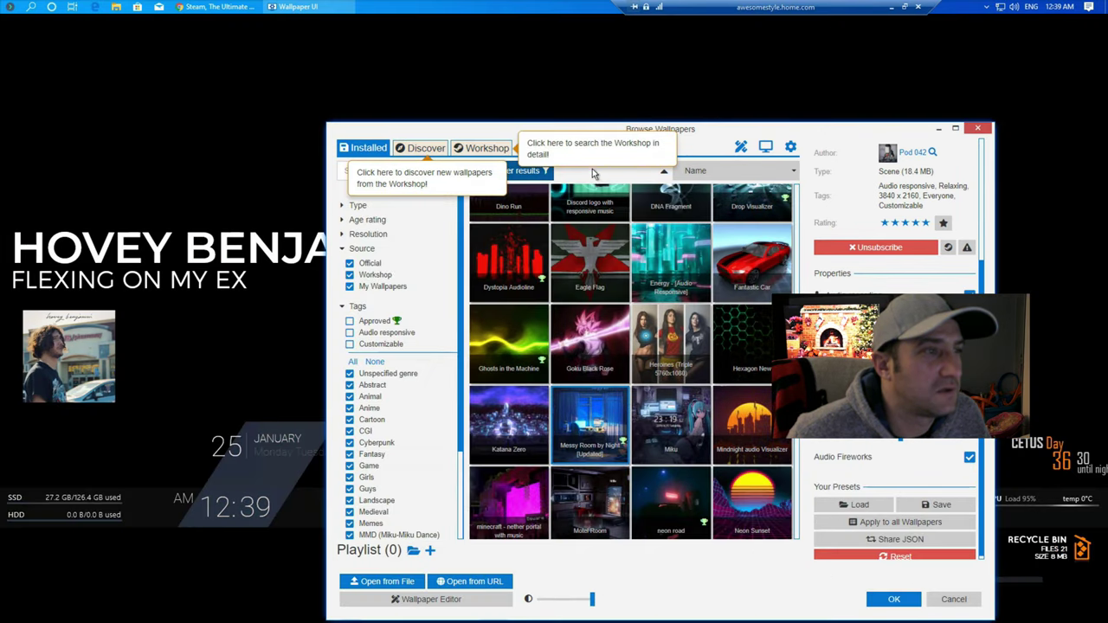
click(938, 129)
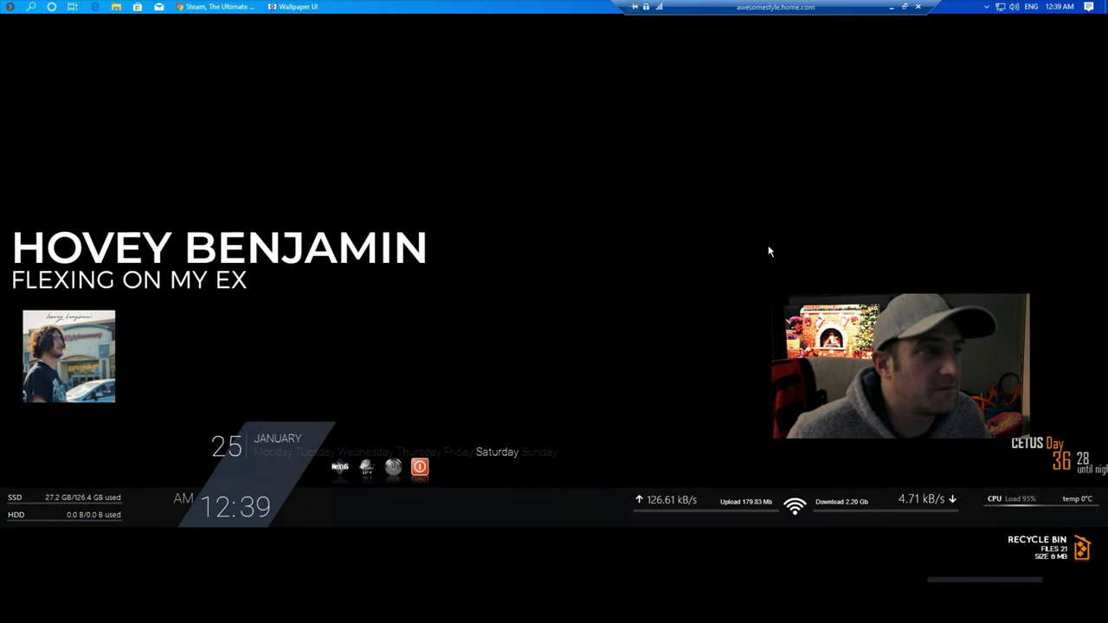